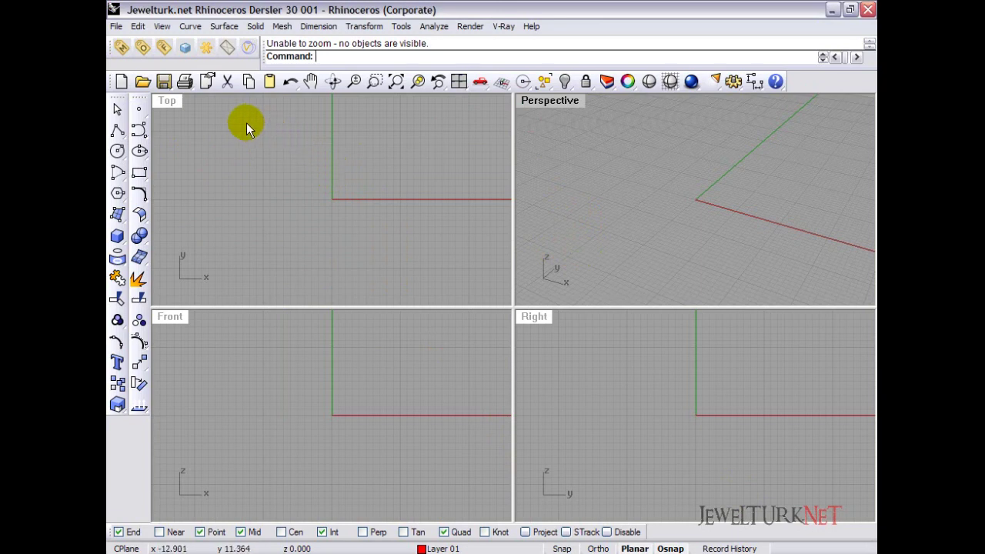
Import the FacesEdges display mode file from the desktop's FacesEdges folder into the advanced display settings and accept the options.
{"action": "left_click", "coordinate": [204, 86]}
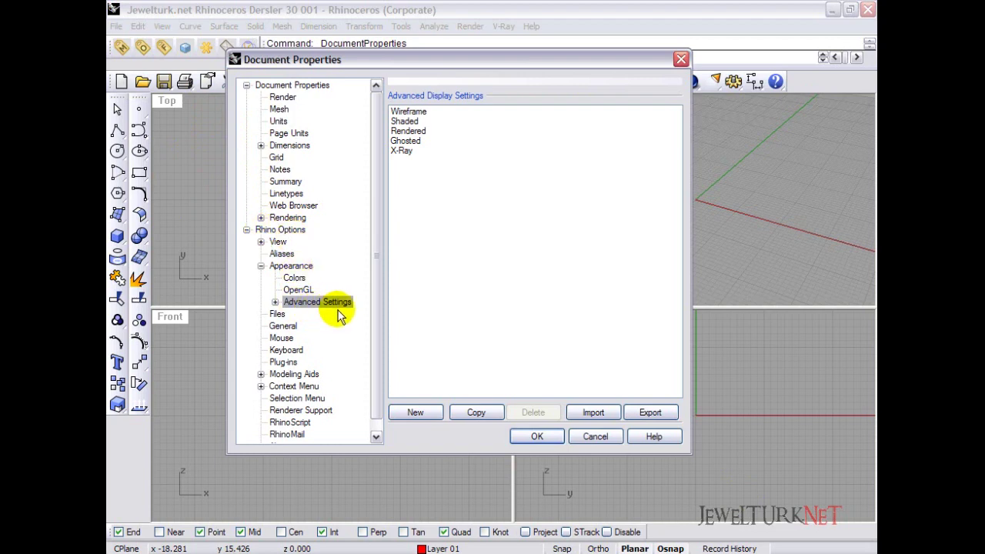
{"action": "left_click", "coordinate": [591, 413]}
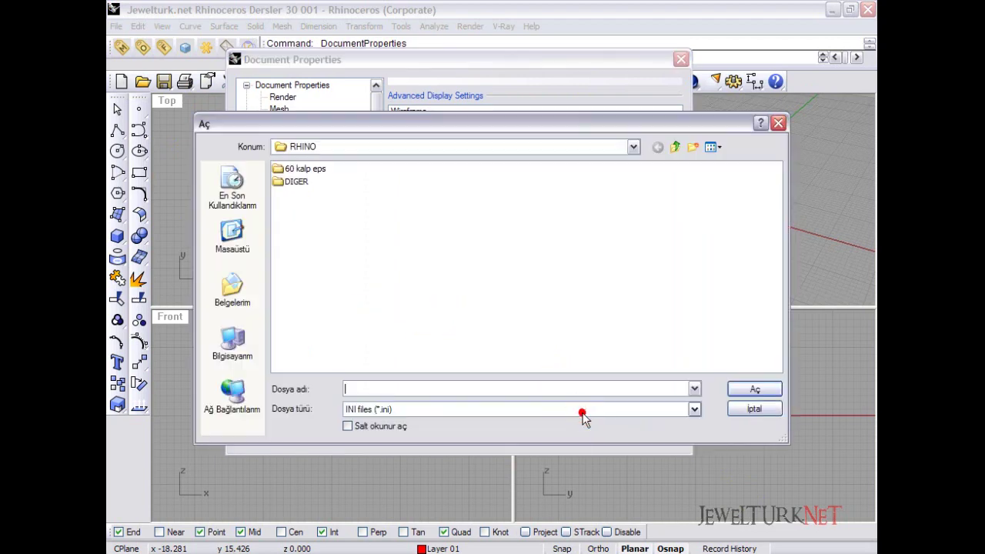
{"action": "left_click", "coordinate": [247, 237]}
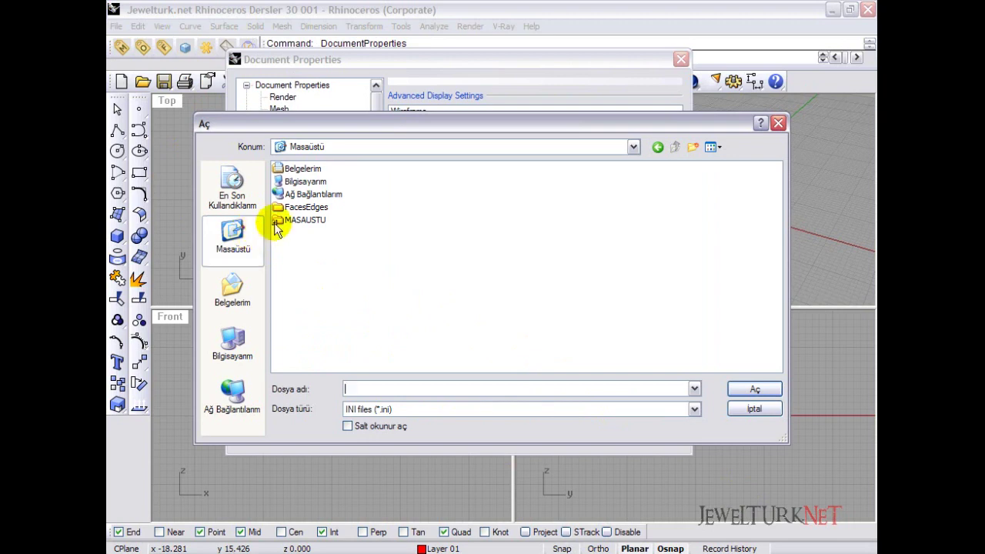
{"action": "double_click", "coordinate": [298, 207]}
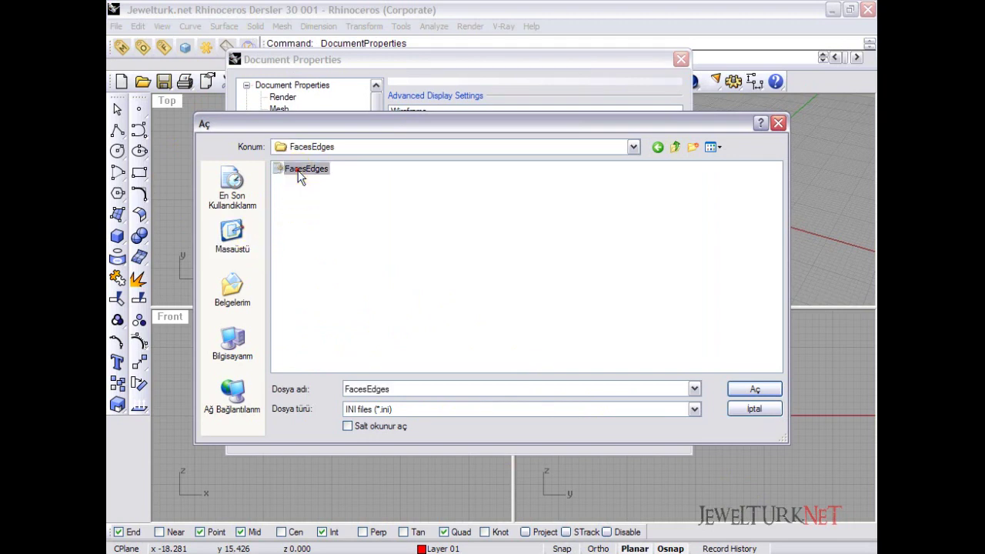
{"action": "double_click", "coordinate": [300, 171]}
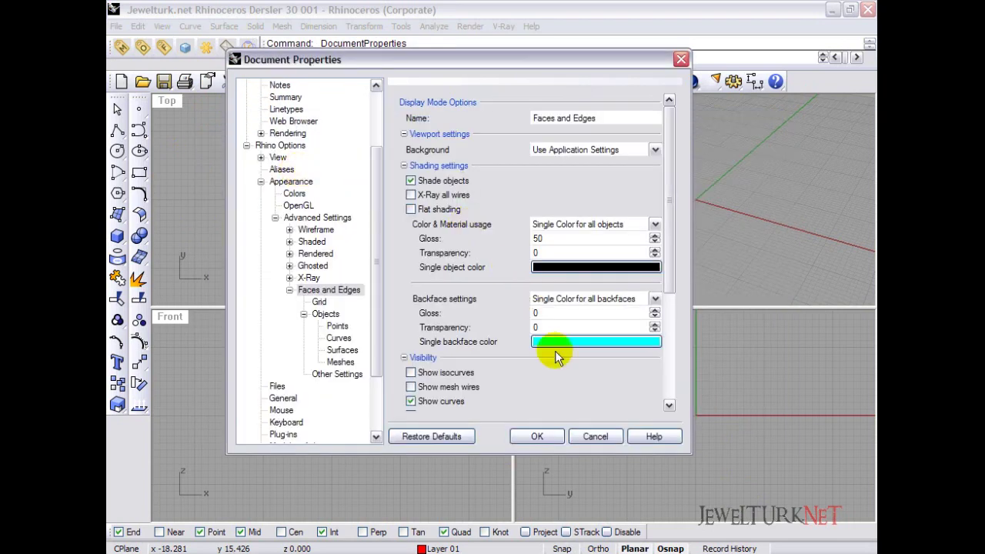
{"action": "left_click", "coordinate": [538, 436]}
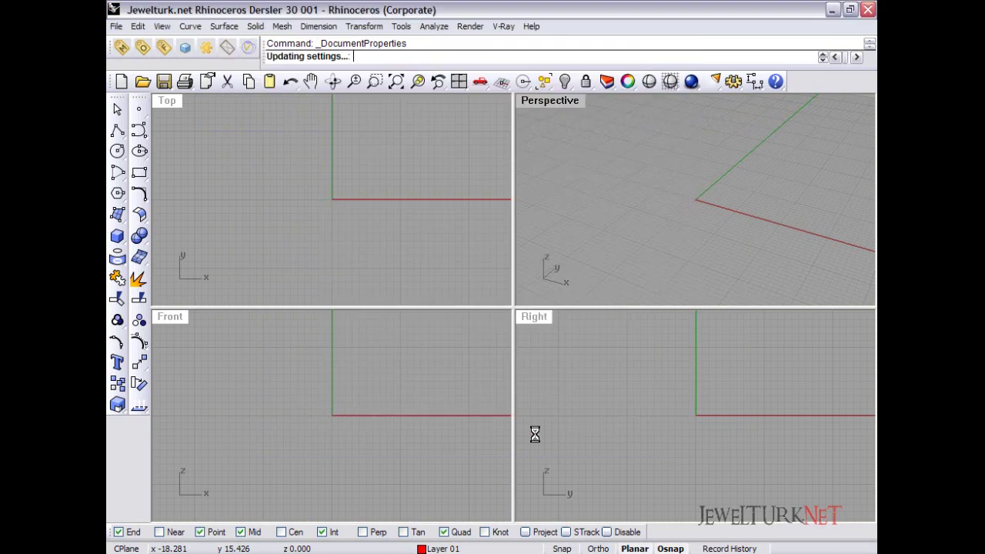
Draw a solid box with its base around the origin in the Top view and show it shaded in a maximized Perspective view.
{"action": "left_click", "coordinate": [117, 235]}
{"action": "left_click", "coordinate": [266, 106]}
{"action": "left_click", "coordinate": [412, 231]}
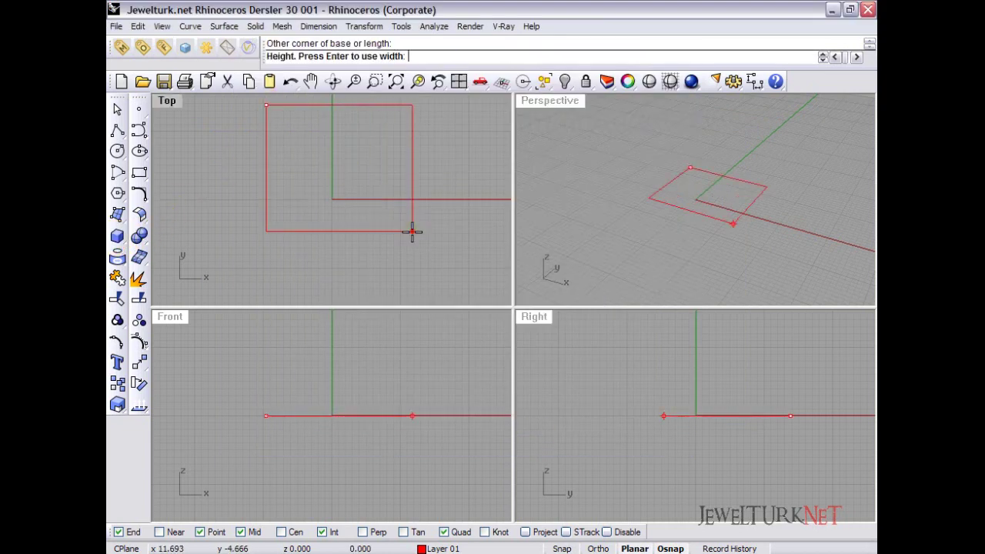
{"action": "left_click", "coordinate": [410, 365]}
{"action": "double_click", "coordinate": [567, 102]}
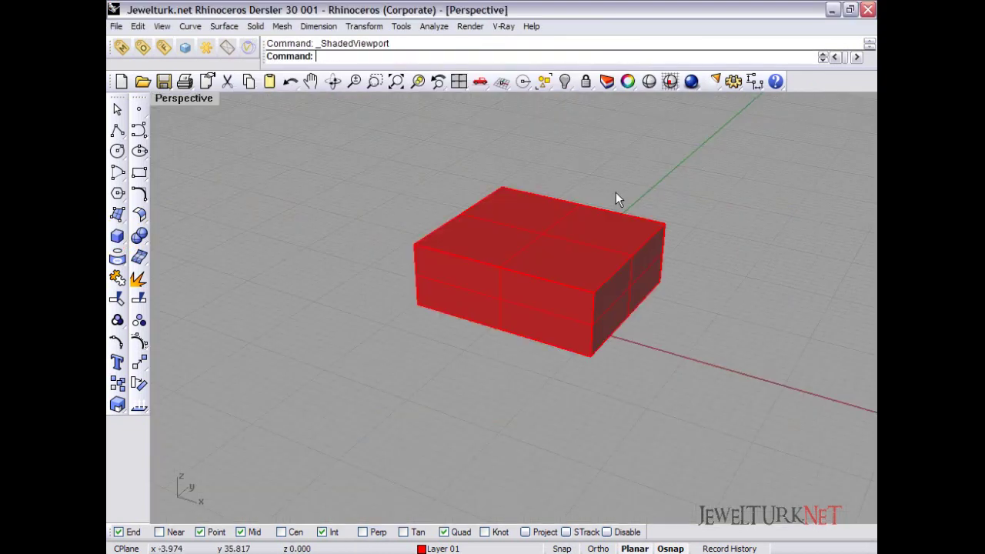
Turn the box into an open tray by exploding it, deleting its top face and joining the remaining surfaces.
{"action": "left_click", "coordinate": [597, 220]}
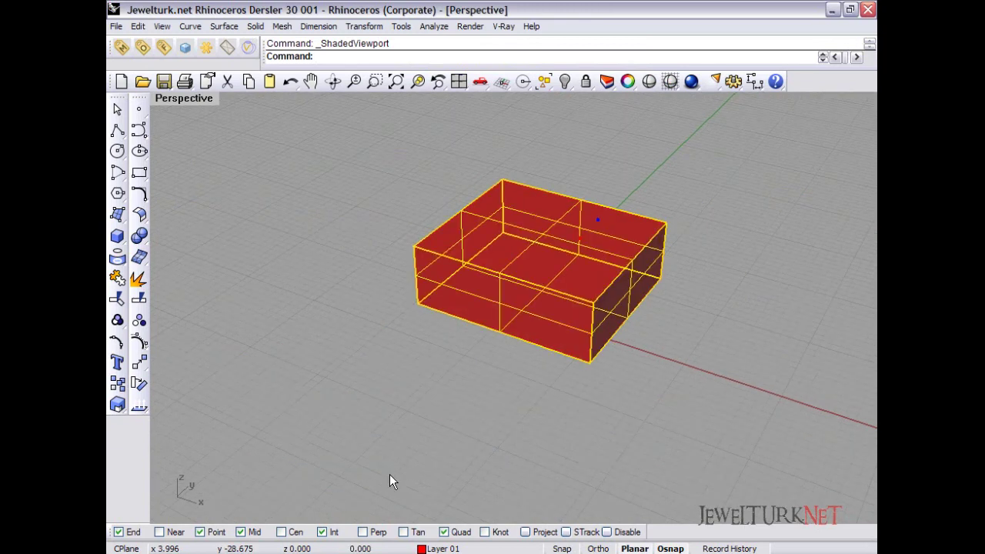
{"action": "scroll", "coordinate": [575, 261], "scroll_direction": "up", "scroll_amount": 3}
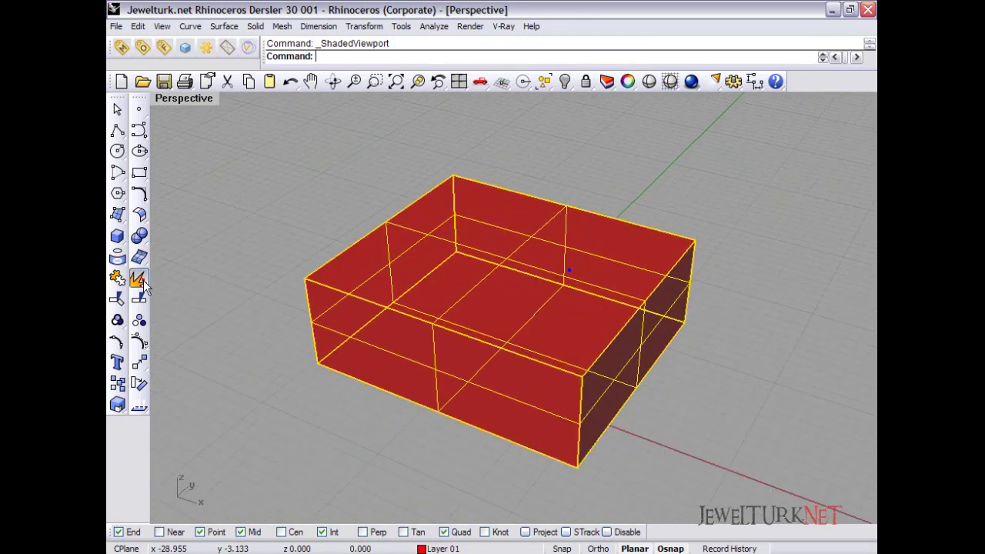
{"action": "left_click", "coordinate": [141, 281]}
{"action": "key", "text": "Delete"}
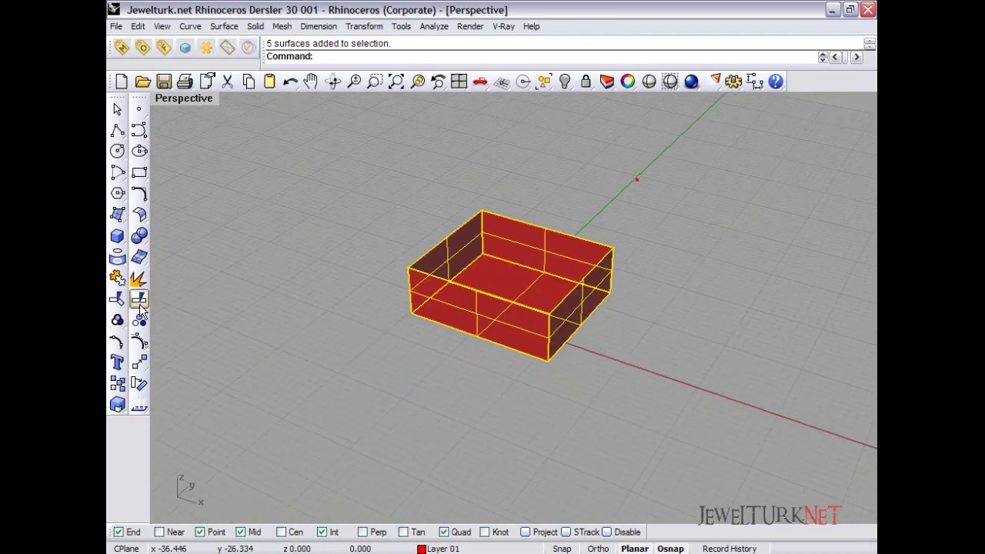
{"action": "left_click", "coordinate": [139, 300]}
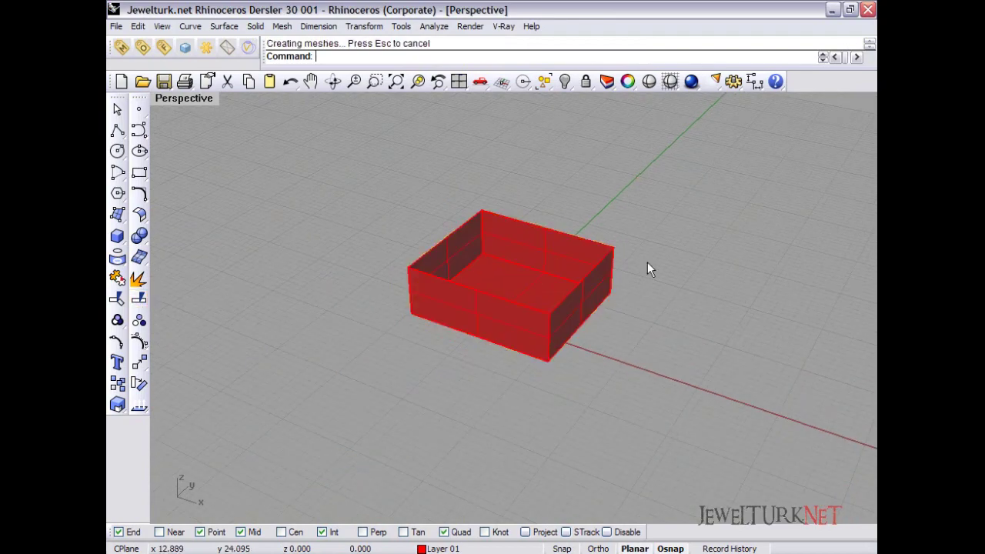
Assign the open box to the Default layer in its object properties.
{"action": "key", "text": "ctrl+a"}
{"action": "key", "text": "F3"}
{"action": "left_click", "coordinate": [834, 164]}
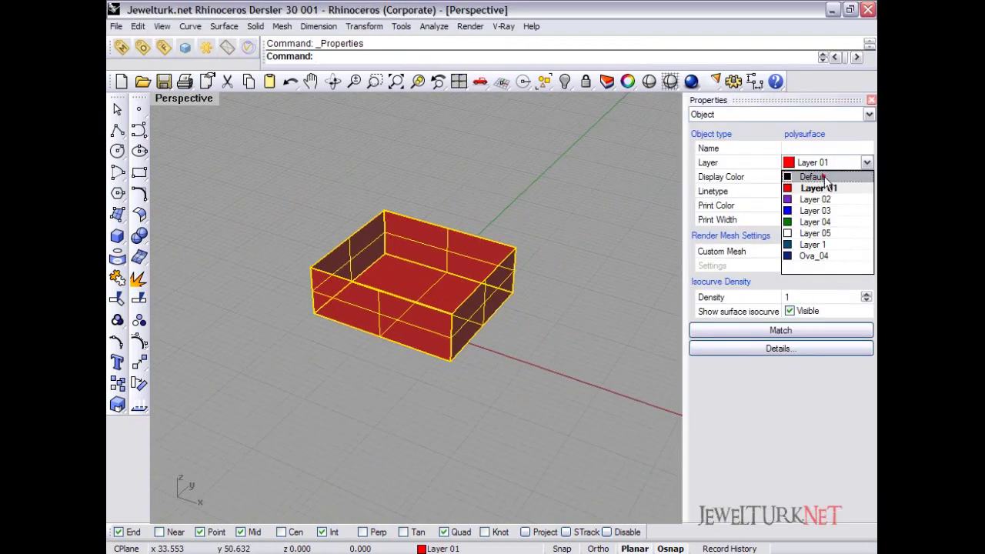
{"action": "left_click", "coordinate": [804, 170]}
{"action": "left_click", "coordinate": [871, 100]}
{"action": "key", "text": "Escape"}
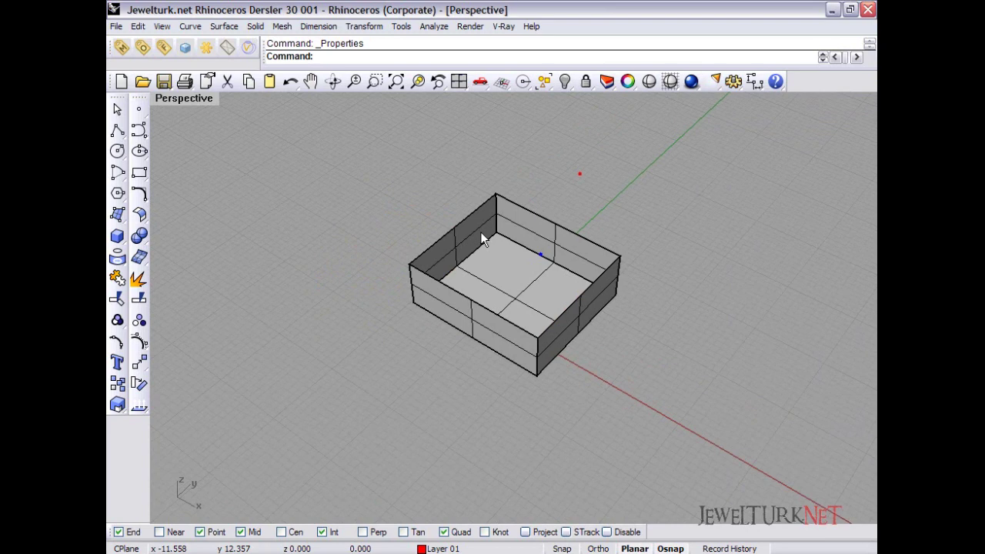
Check the open box for naked edges with the edge analysis and close the analysis.
{"action": "left_click", "coordinate": [473, 259]}
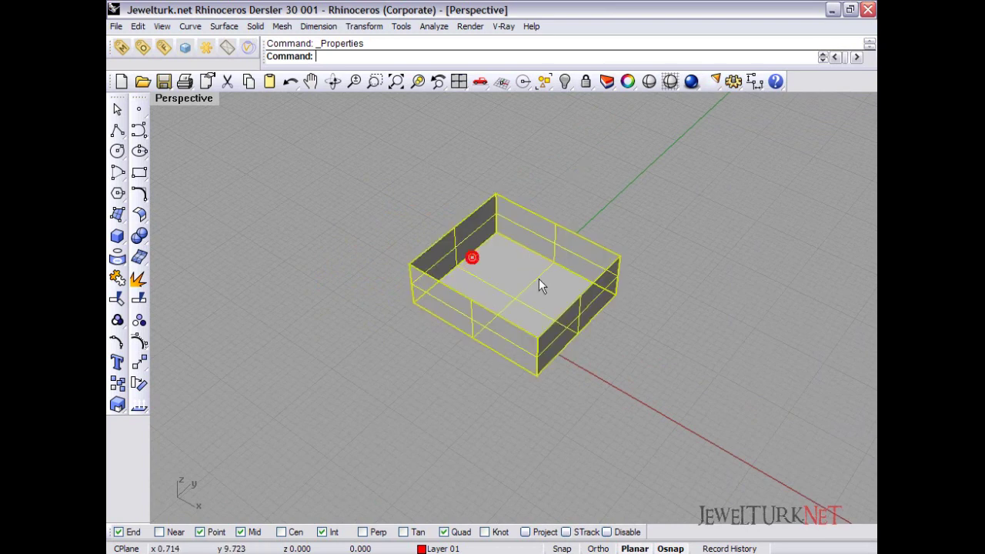
{"action": "left_click", "coordinate": [469, 26]}
{"action": "mouse_move", "coordinate": [434, 26]}
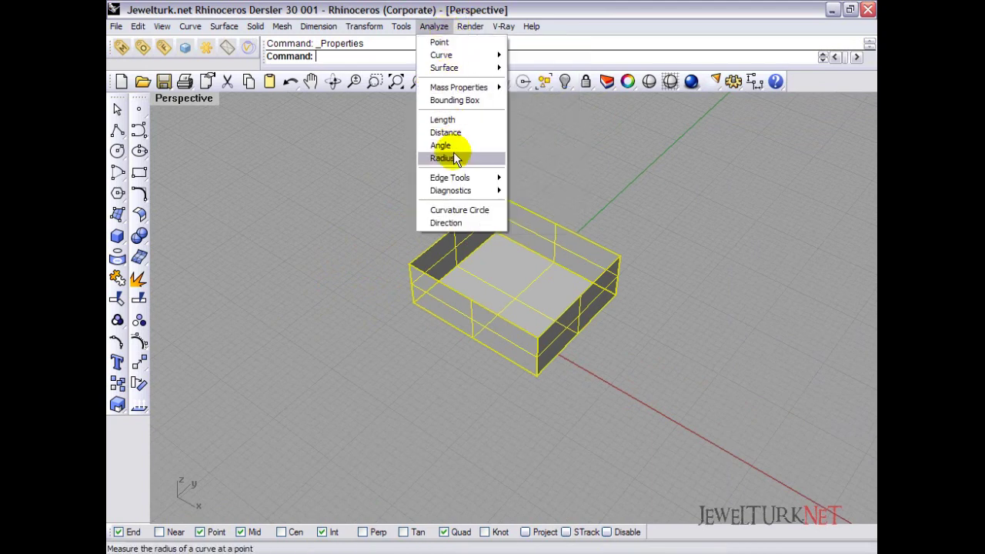
{"action": "mouse_move", "coordinate": [454, 177]}
{"action": "left_click", "coordinate": [516, 178]}
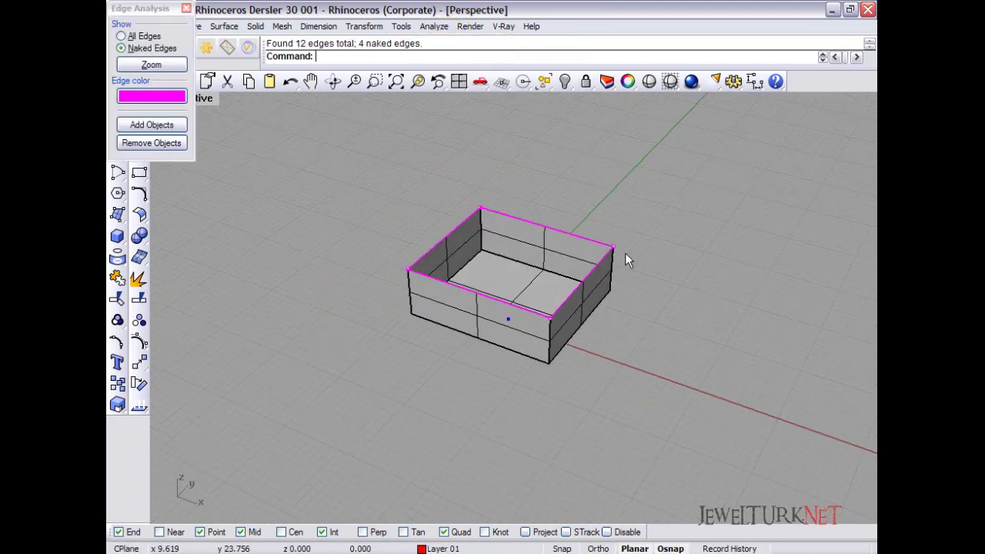
{"action": "left_click", "coordinate": [186, 9]}
Display the open box in the Perspective viewport with the Faces and Edges mode.
{"action": "right_click_drag", "start_coordinate": [508, 316], "coordinate": [479, 270]}
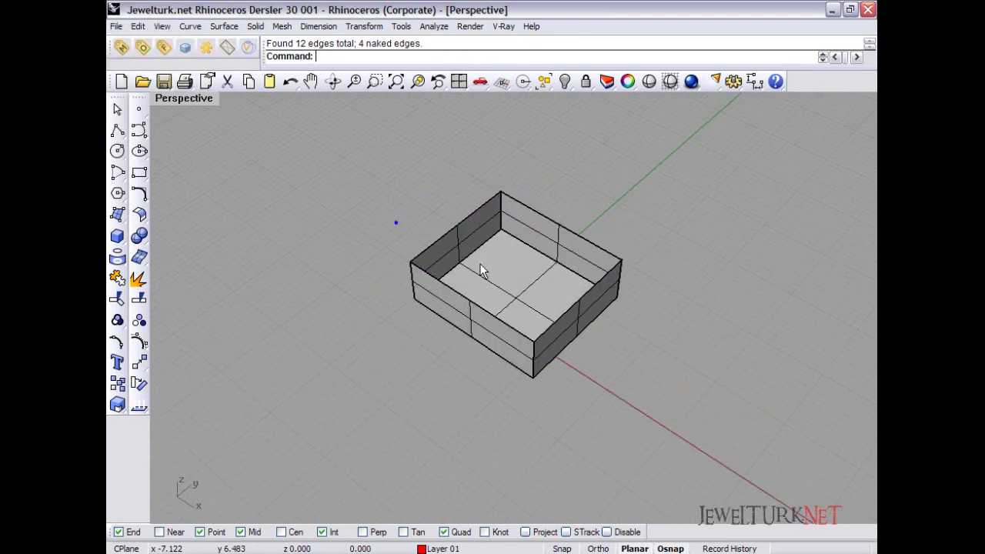
{"action": "scroll", "coordinate": [480, 269], "scroll_direction": "up", "scroll_amount": 3}
{"action": "left_click", "coordinate": [209, 98]}
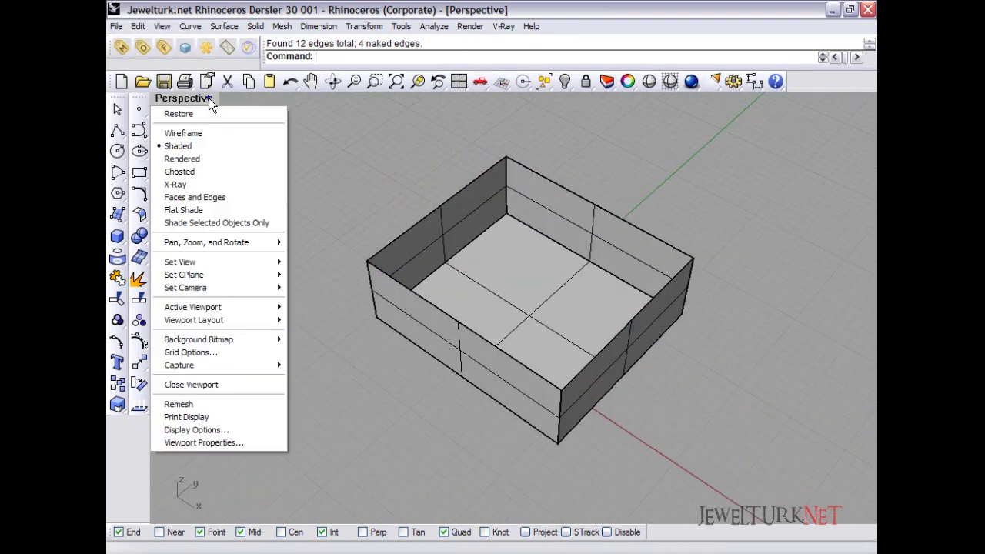
{"action": "left_click", "coordinate": [236, 199]}
{"action": "right_click_drag", "start_coordinate": [345, 307], "coordinate": [372, 322]}
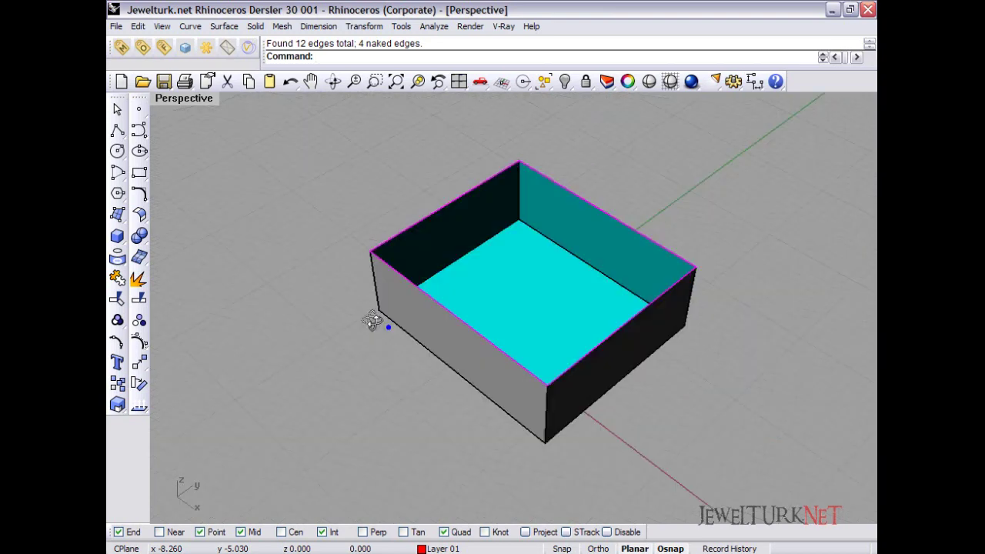
{"action": "left_click", "coordinate": [668, 81]}
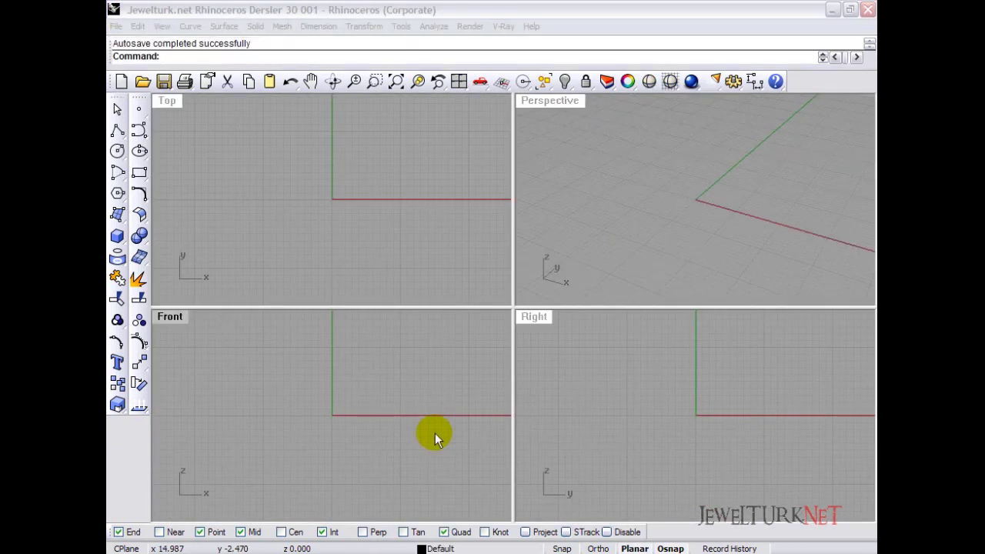
Import shutterstock_22331971.eps from the D:\RHINO folder into the empty Rhinoceros document.
{"action": "left_click", "coordinate": [435, 438]}
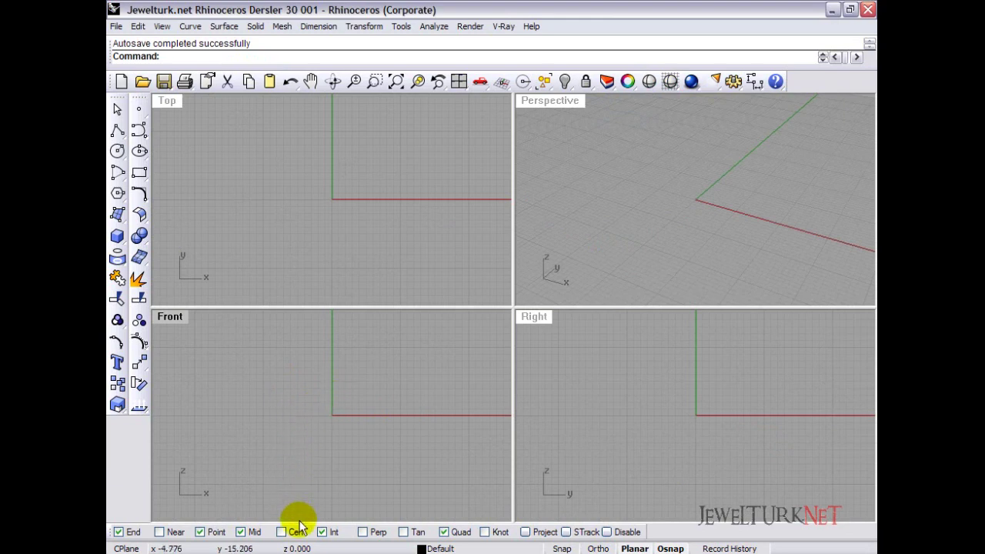
{"action": "key", "text": "alt+Tab"}
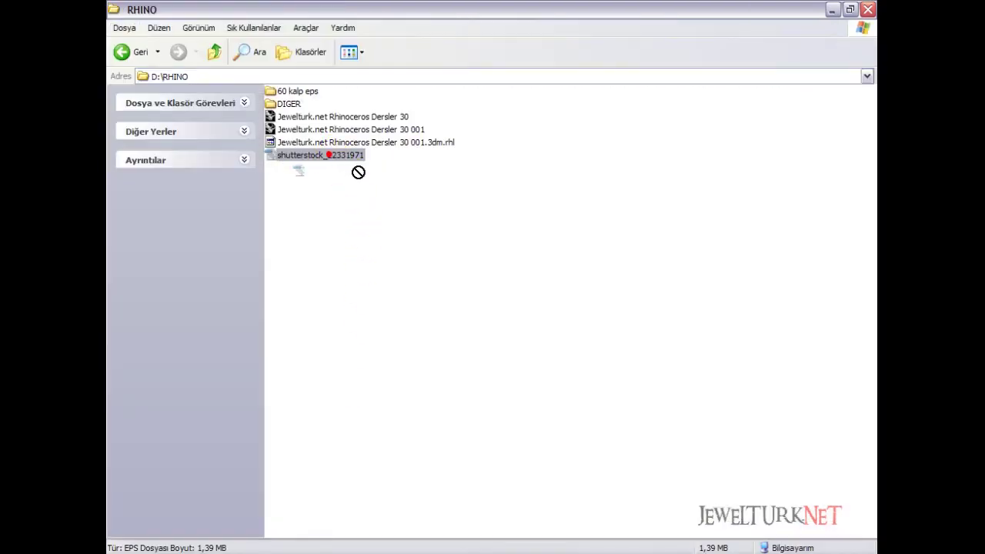
{"action": "left_click_drag", "start_coordinate": [459, 532], "coordinate": [460, 553]}
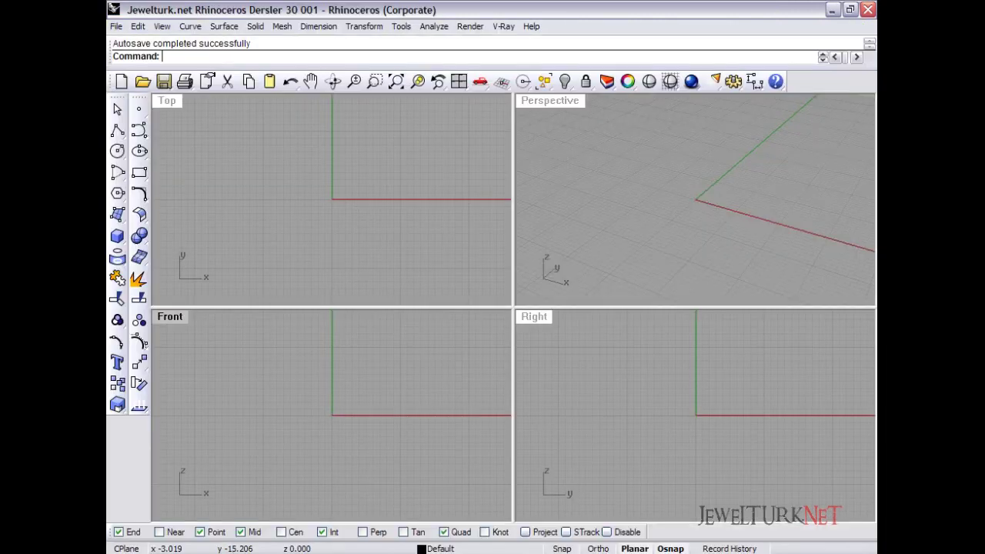
{"action": "left_click_drag", "start_coordinate": [456, 328], "coordinate": [458, 317]}
{"action": "left_click", "coordinate": [457, 315]}
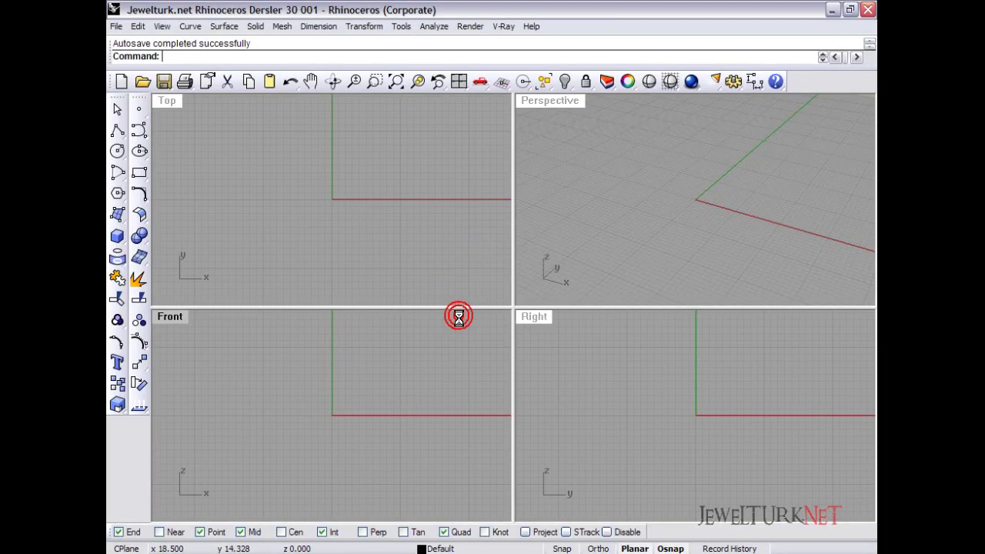
{"action": "left_click", "coordinate": [512, 323]}
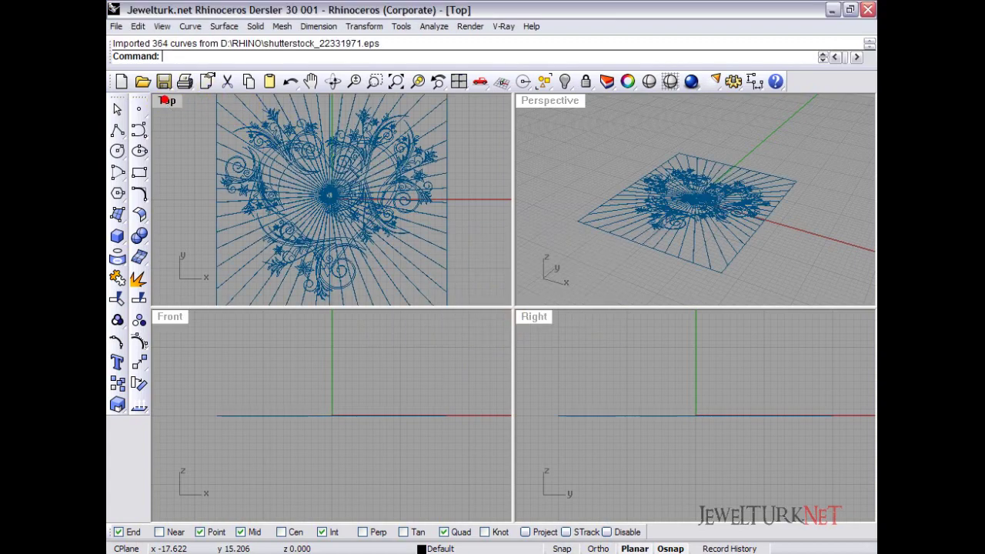
Isolate the heart outline in the maximized Top view by moving it out of the pattern and deleting all other imported curves.
{"action": "double_click", "coordinate": [165, 100]}
{"action": "left_click", "coordinate": [383, 209]}
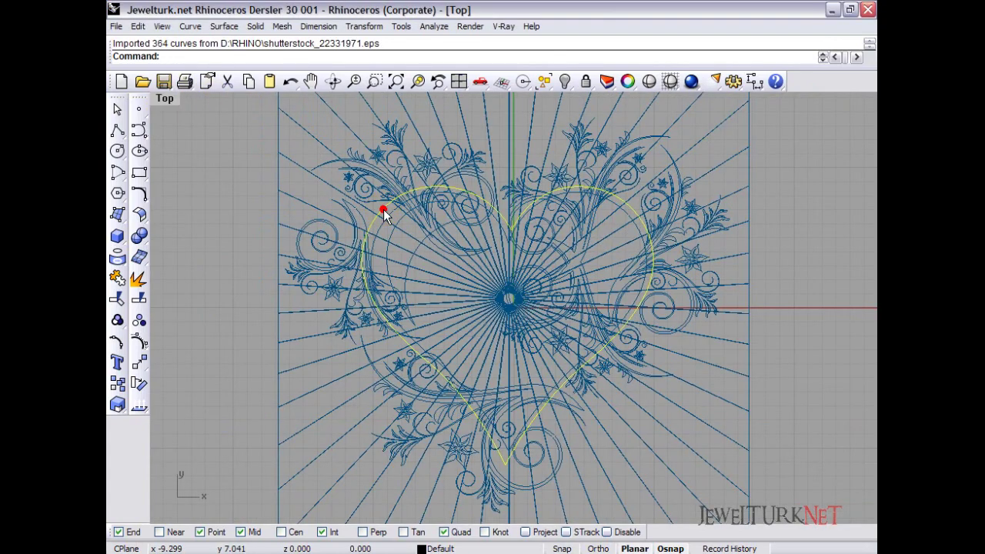
{"action": "scroll", "coordinate": [528, 217], "scroll_direction": "down", "scroll_amount": 3}
{"action": "left_click_drag", "start_coordinate": [528, 217], "coordinate": [248, 216]}
{"action": "left_click_drag", "start_coordinate": [760, 107], "coordinate": [468, 469]}
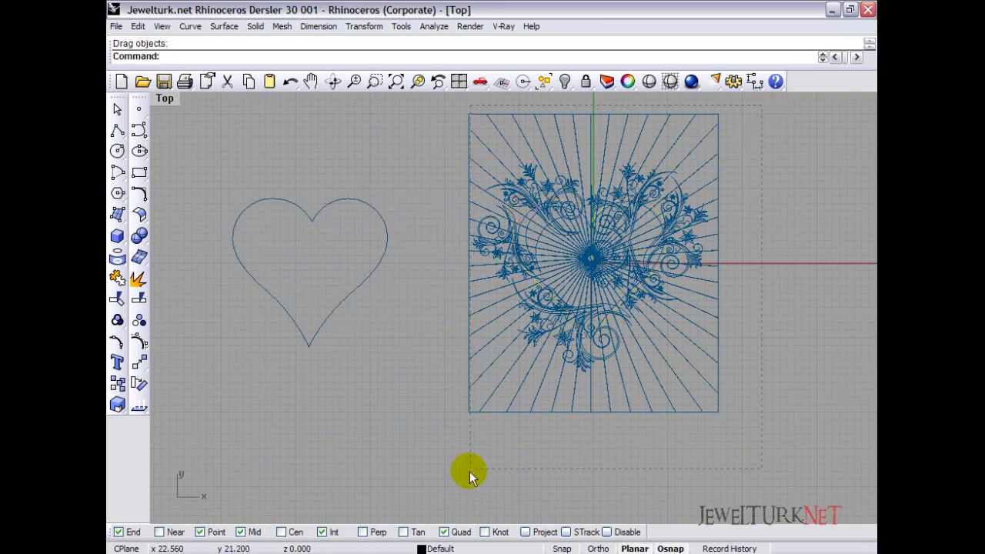
{"action": "key", "text": "Delete"}
Move the heart outline back over the origin so its upper notch sits on the green Y axis.
{"action": "left_click_drag", "start_coordinate": [371, 211], "coordinate": [527, 223]}
{"action": "scroll", "coordinate": [472, 239], "scroll_direction": "up", "scroll_amount": 3}
{"action": "right_click_drag", "start_coordinate": [478, 229], "coordinate": [492, 187]}
{"action": "scroll", "coordinate": [492, 184], "scroll_direction": "up", "scroll_amount": 4}
{"action": "left_click_drag", "start_coordinate": [491, 184], "coordinate": [500, 182]}
{"action": "scroll", "coordinate": [500, 182], "scroll_direction": "down", "scroll_amount": 4}
{"action": "right_click_drag", "start_coordinate": [506, 197], "coordinate": [477, 207]}
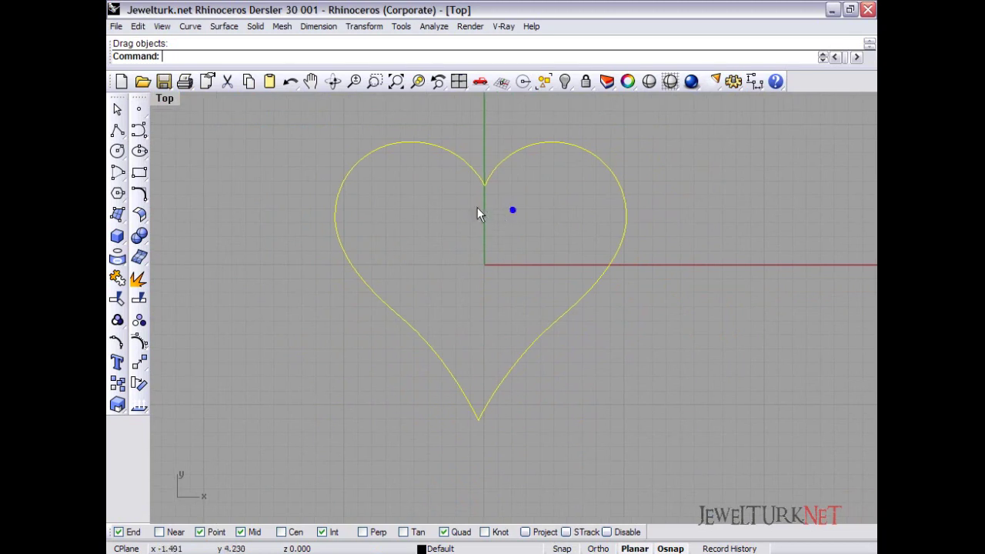
Create a vertical plane surface through the heart's lower tip and shift it so it cuts through the whole outline.
{"action": "left_click", "coordinate": [224, 26]}
{"action": "mouse_move", "coordinate": [325, 42]}
{"action": "left_click", "coordinate": [367, 45]}
{"action": "left_click", "coordinate": [479, 419]}
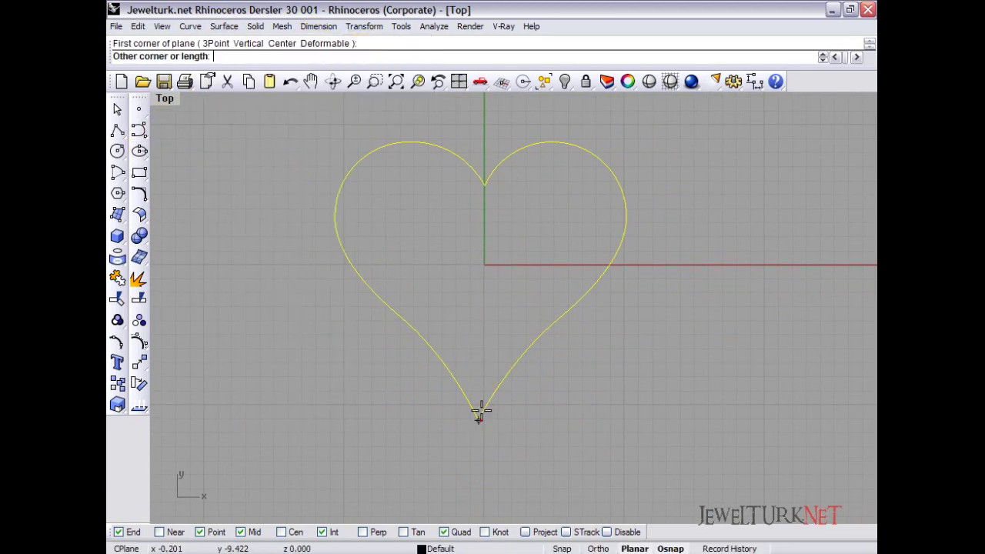
{"action": "left_click", "coordinate": [460, 81]}
{"action": "left_click", "coordinate": [789, 343]}
{"action": "left_click_drag", "start_coordinate": [789, 343], "coordinate": [779, 367]}
{"action": "key", "text": "ctrl+m"}
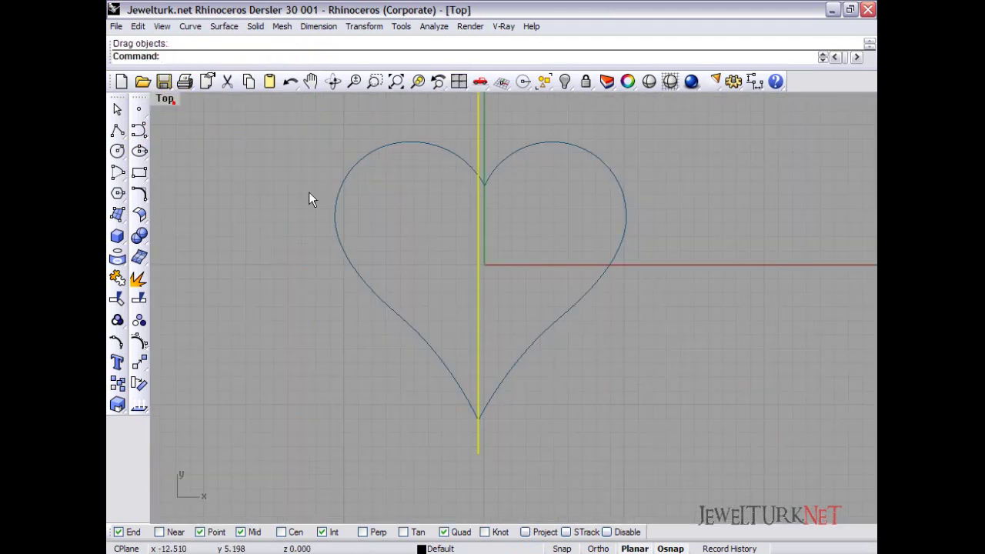
Split the heart outline with the plane and delete its right half and the cutting plane.
{"action": "left_click", "coordinate": [370, 223]}
{"action": "left_click", "coordinate": [139, 299]}
{"action": "left_click", "coordinate": [478, 271]}
{"action": "right_click", "coordinate": [471, 269]}
{"action": "left_click", "coordinate": [501, 165]}
{"action": "key", "text": "Delete"}
{"action": "left_click", "coordinate": [477, 137]}
{"action": "key", "text": "Delete"}
Mirror the left heart half about the vertical line through its upper end and join both halves into one closed curve.
{"action": "left_click", "coordinate": [462, 154]}
{"action": "left_click", "coordinate": [145, 348]}
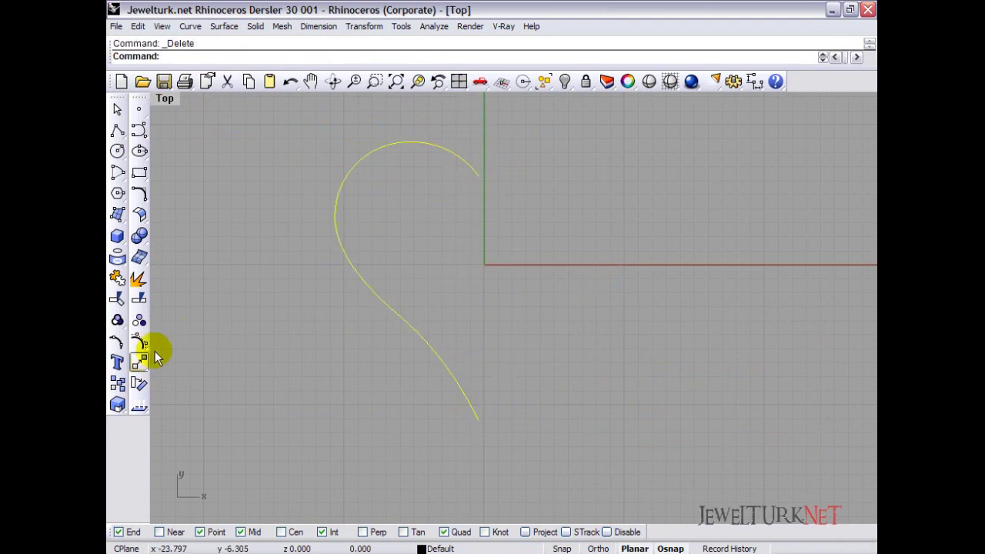
{"action": "left_click", "coordinate": [262, 375]}
{"action": "left_click", "coordinate": [478, 174]}
{"action": "left_click", "coordinate": [483, 147]}
{"action": "left_click_drag", "start_coordinate": [630, 128], "coordinate": [347, 358]}
{"action": "left_click", "coordinate": [117, 277]}
Move the closed heart curve so its notch and tip lie on the green Y axis.
{"action": "scroll", "coordinate": [384, 326], "scroll_direction": "down", "scroll_amount": 4}
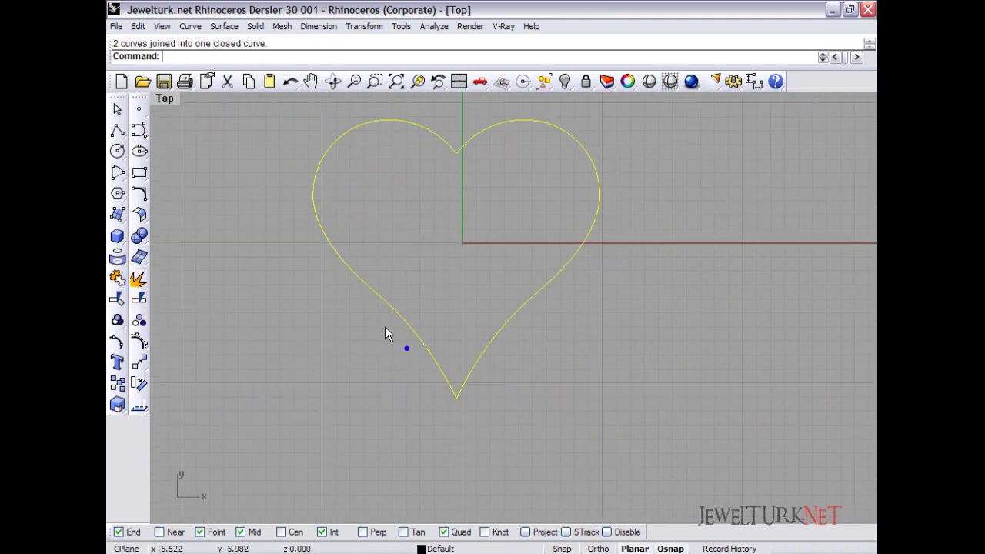
{"action": "left_click_drag", "start_coordinate": [386, 294], "coordinate": [389, 326]}
Draw a circle with a 17 mm diameter centred on the origin.
{"action": "left_click", "coordinate": [117, 150]}
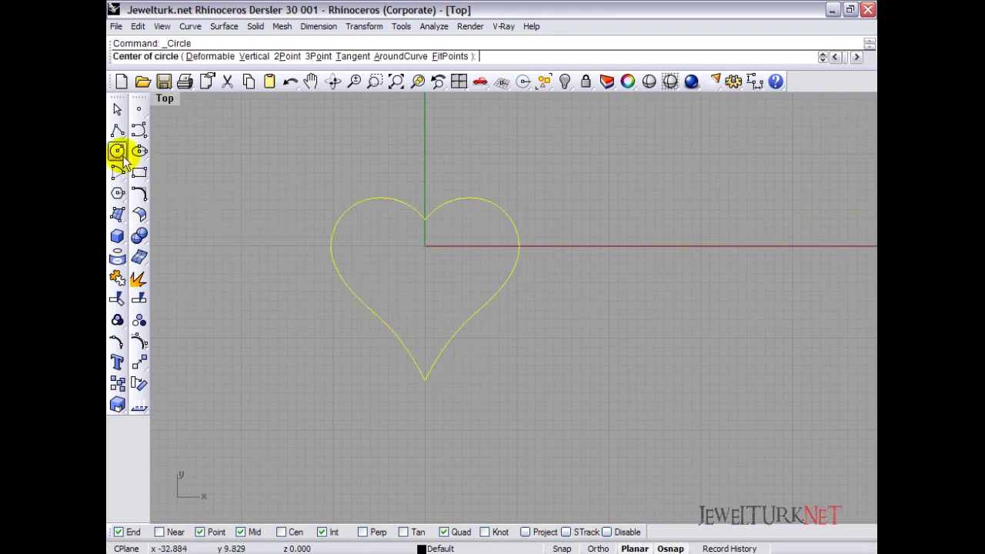
{"action": "type", "text": "0"}
{"action": "key", "text": "Return"}
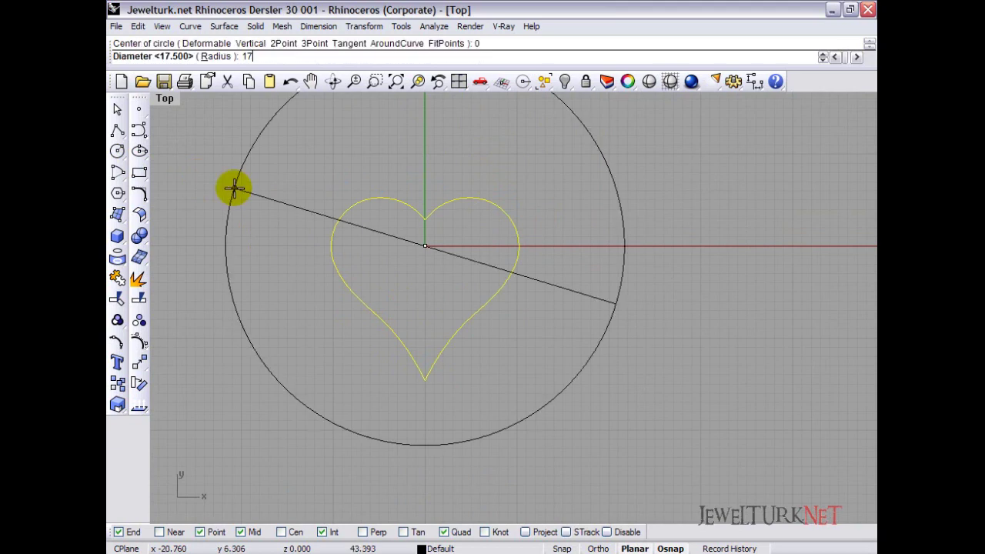
{"action": "type", "text": "17"}
{"action": "key", "text": "Return"}
{"action": "scroll", "coordinate": [374, 253], "scroll_direction": "up", "scroll_amount": 3}
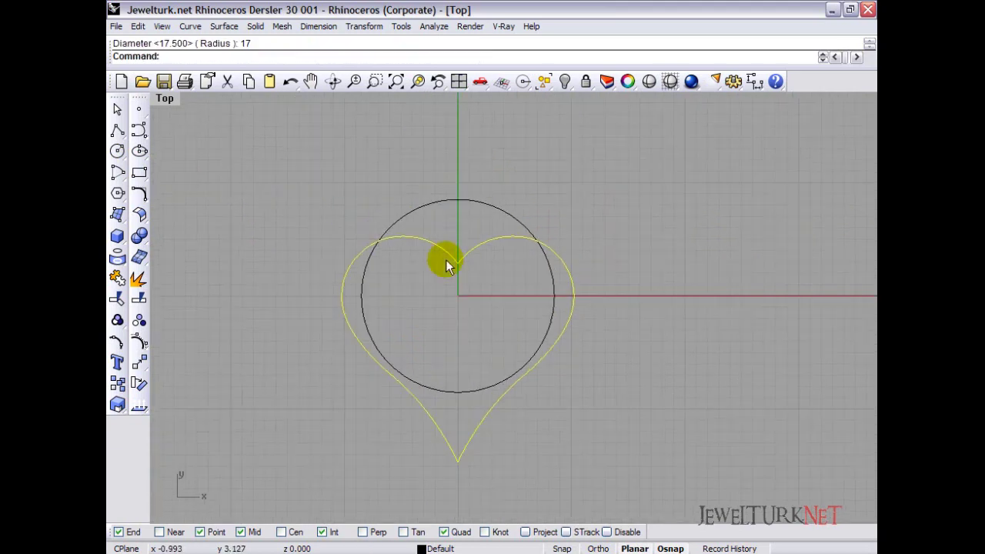
Place the heart's tip on the circle's lowest point and scale the heart down uniformly from there to about the circle's height.
{"action": "left_click_drag", "start_coordinate": [448, 448], "coordinate": [449, 385]}
{"action": "left_click", "coordinate": [140, 383]}
{"action": "left_click", "coordinate": [453, 398]}
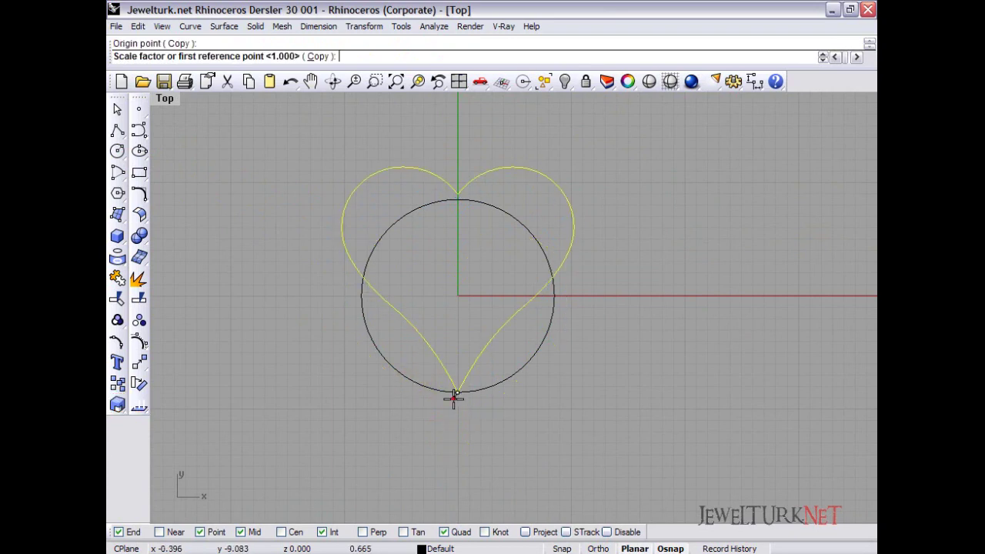
{"action": "left_click", "coordinate": [606, 532]}
{"action": "left_click", "coordinate": [459, 149]}
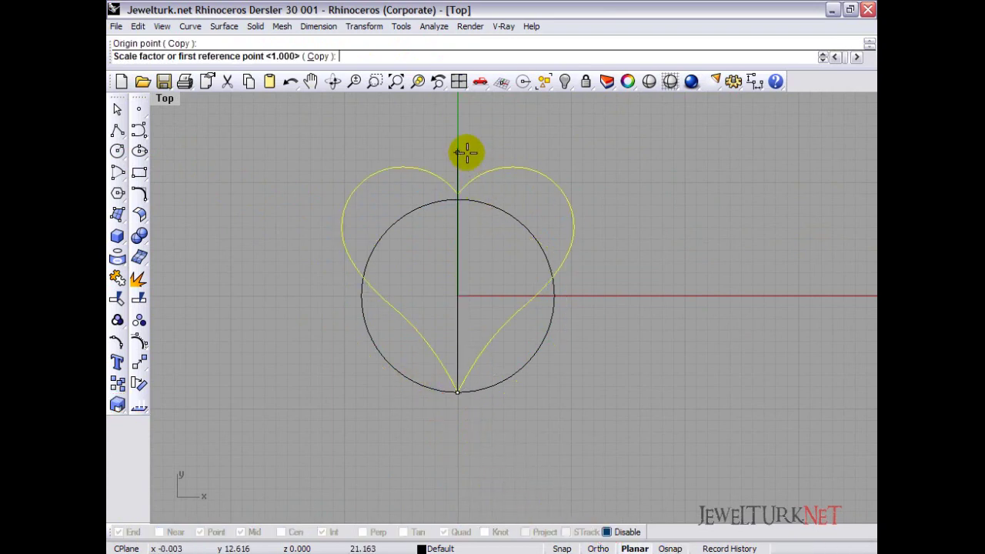
{"action": "left_click", "coordinate": [464, 191]}
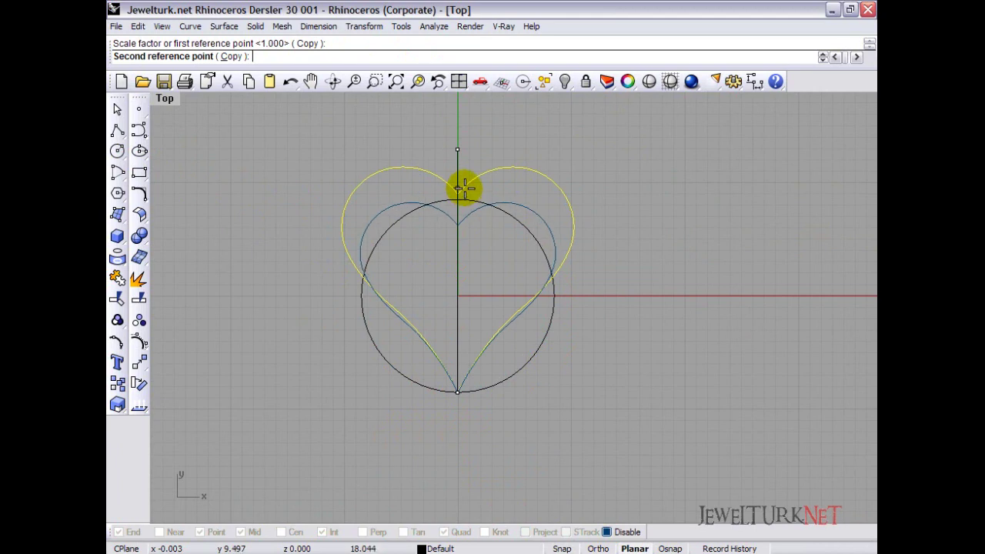
{"action": "left_click", "coordinate": [464, 189]}
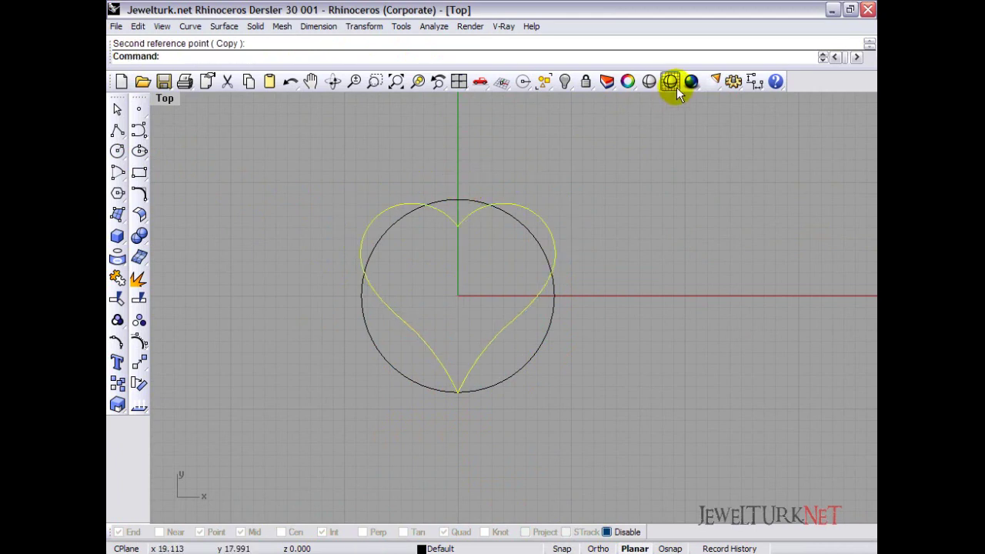
Turn object snaps back on and check the heart's height from its tip to the top of the right lobe.
{"action": "left_click", "coordinate": [751, 79]}
{"action": "left_click", "coordinate": [606, 532]}
{"action": "left_click", "coordinate": [458, 391]}
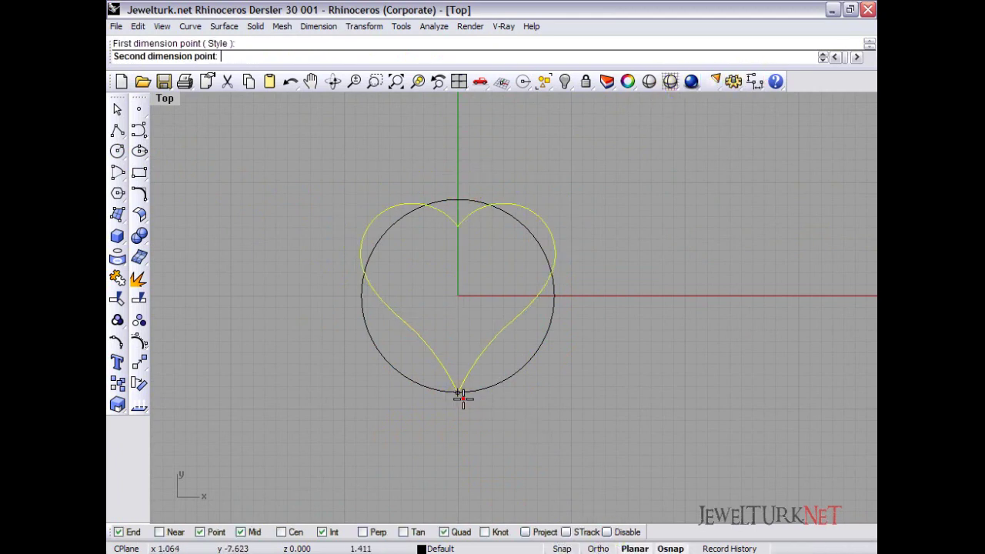
{"action": "left_click", "coordinate": [522, 203]}
{"action": "right_click", "coordinate": [572, 219]}
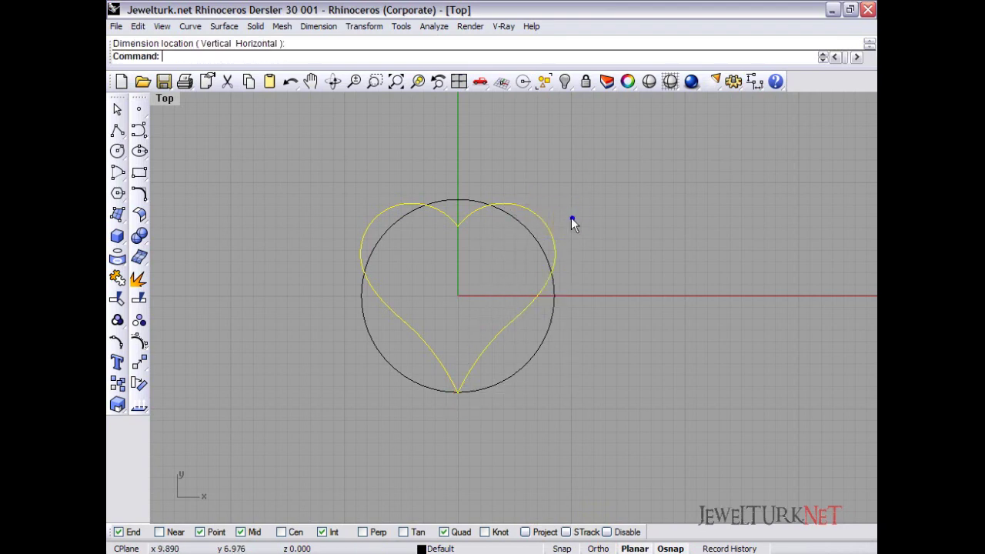
Delete the 17 mm reference circle and move the heart down along the Y axis.
{"action": "left_click", "coordinate": [458, 200]}
{"action": "key", "text": "Delete"}
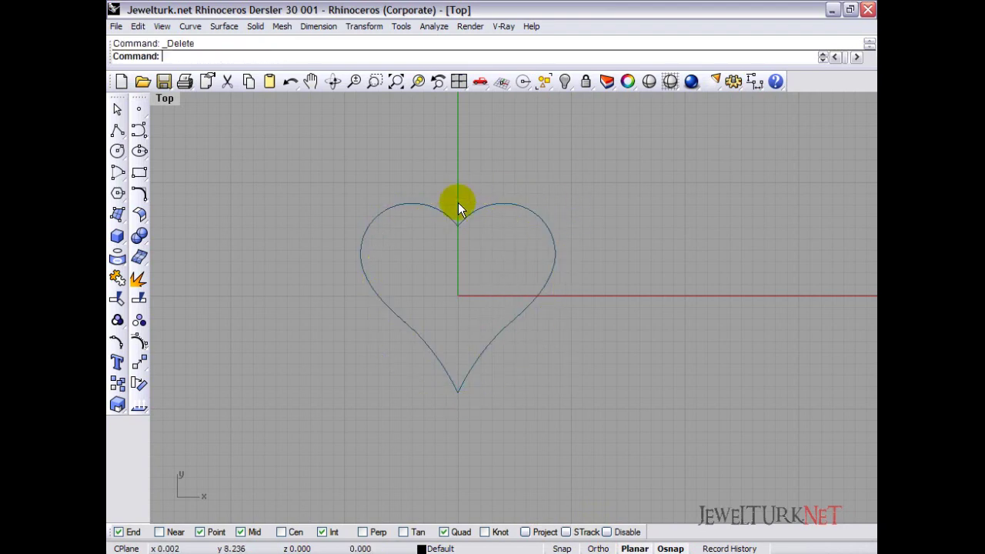
{"action": "right_click_drag", "start_coordinate": [508, 276], "coordinate": [466, 263]}
{"action": "left_click", "coordinate": [424, 208]}
{"action": "left_click_drag", "start_coordinate": [422, 202], "coordinate": [422, 239]}
{"action": "right_click_drag", "start_coordinate": [413, 280], "coordinate": [455, 234]}
{"action": "left_click", "coordinate": [454, 269]}
{"action": "right_click_drag", "start_coordinate": [453, 274], "coordinate": [429, 213]}
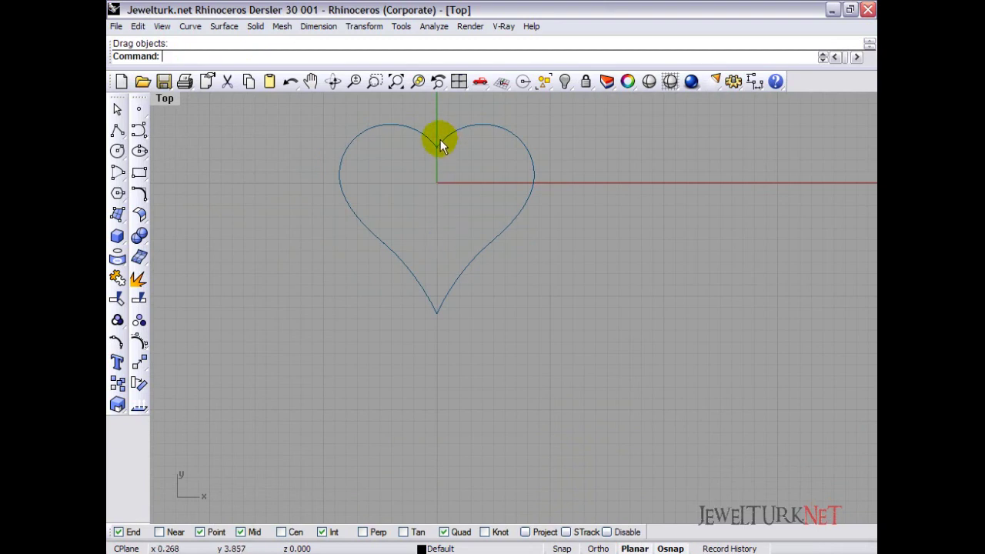
Measure the length of the closed heart curve.
{"action": "left_click", "coordinate": [440, 144]}
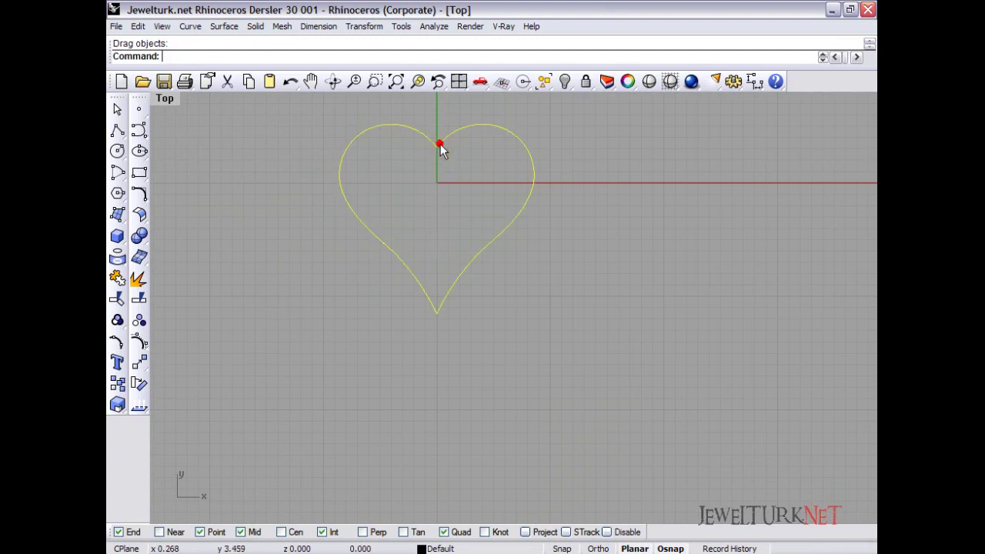
{"action": "left_click", "coordinate": [139, 364]}
{"action": "left_click", "coordinate": [139, 404]}
{"action": "left_click", "coordinate": [137, 400]}
{"action": "left_click_drag", "start_coordinate": [164, 403], "coordinate": [202, 376]}
{"action": "left_click", "coordinate": [240, 394]}
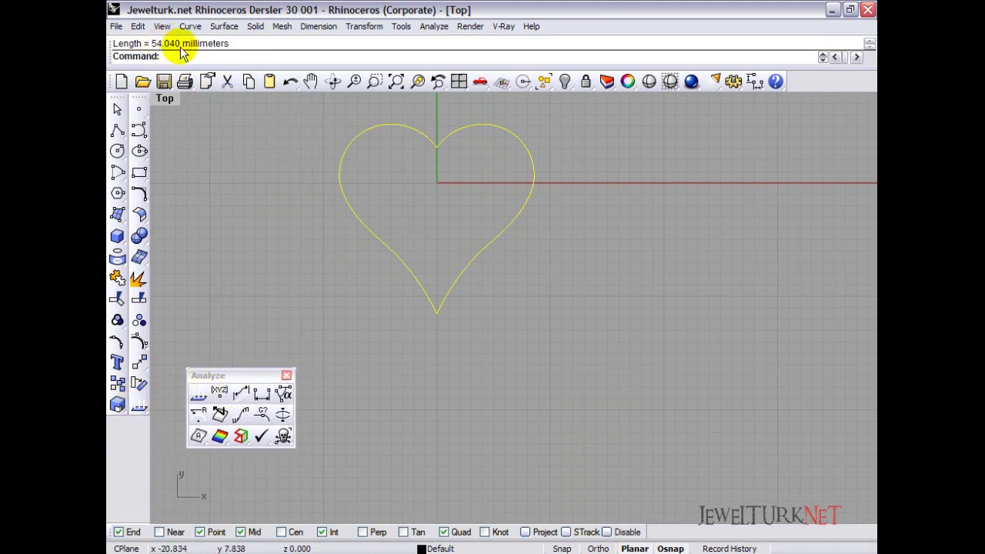
{"action": "left_click", "coordinate": [285, 375]}
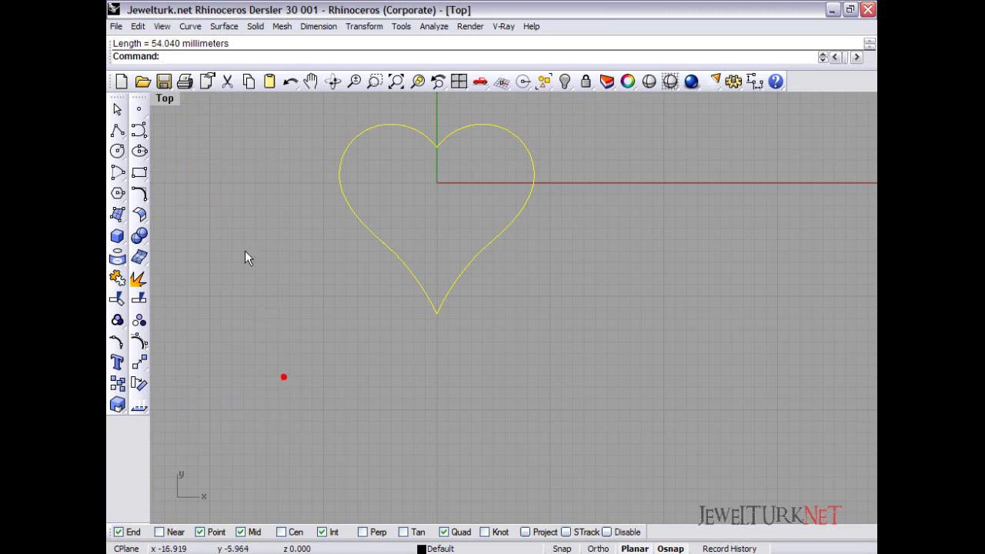
Draw a 54 mm horizontal line below the heart.
{"action": "left_click", "coordinate": [117, 130]}
{"action": "left_click", "coordinate": [289, 425]}
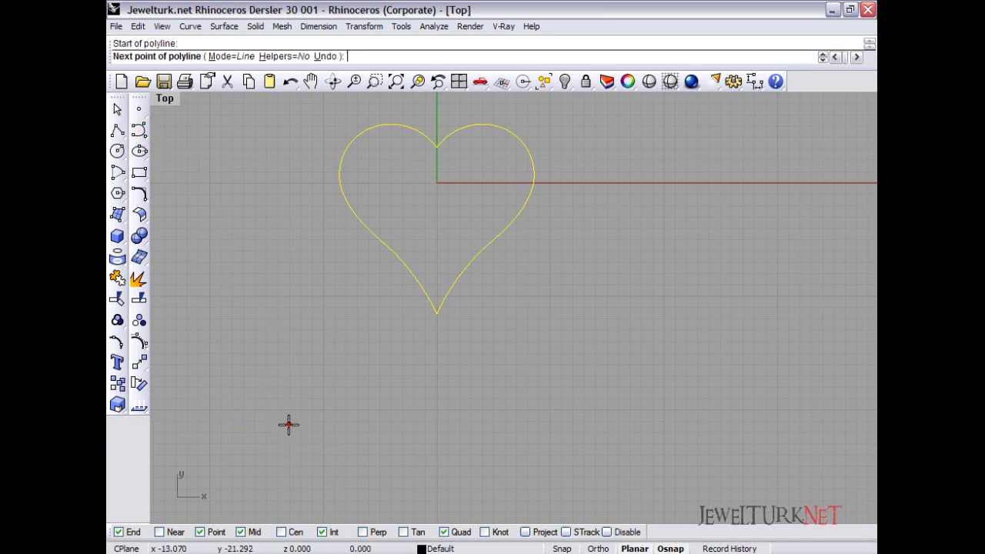
{"action": "type", "text": "54"}
{"action": "key", "text": "Return"}
{"action": "left_click", "coordinate": [347, 425]}
{"action": "key", "text": "Return"}
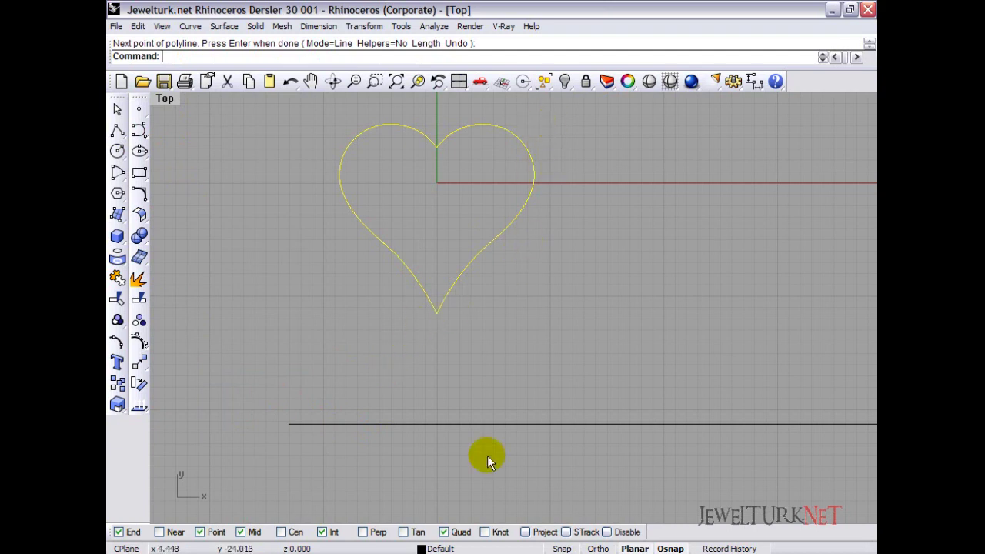
Move the 54 mm line up onto the X axis and hide the heart by turning off Layer 1.
{"action": "left_click_drag", "start_coordinate": [479, 423], "coordinate": [485, 122]}
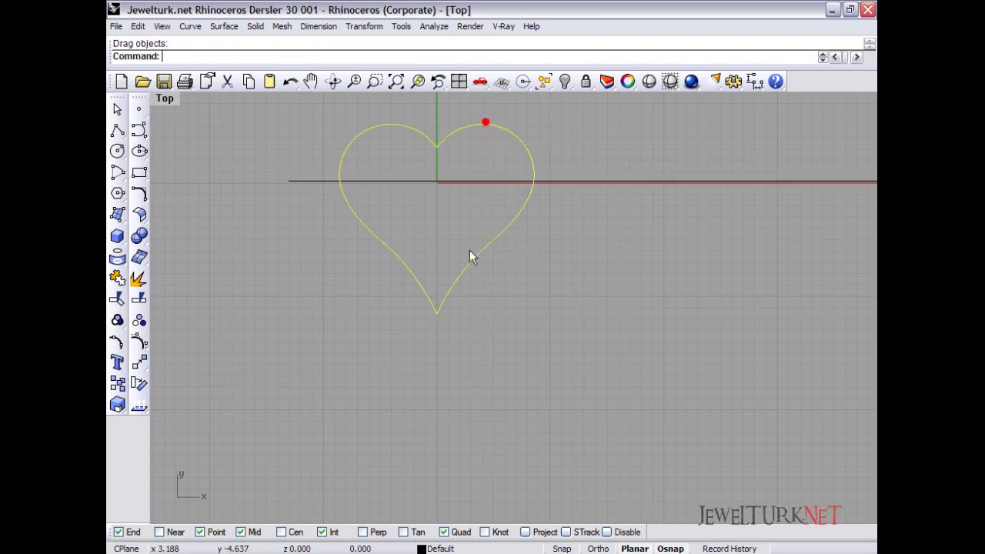
{"action": "left_click", "coordinate": [440, 548]}
{"action": "left_click", "coordinate": [396, 537]}
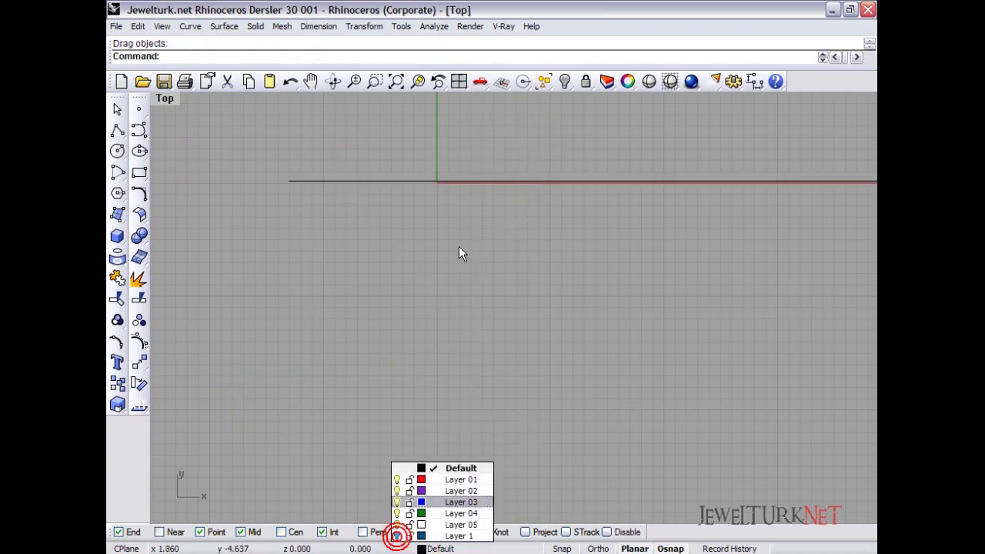
{"action": "left_click", "coordinate": [458, 82]}
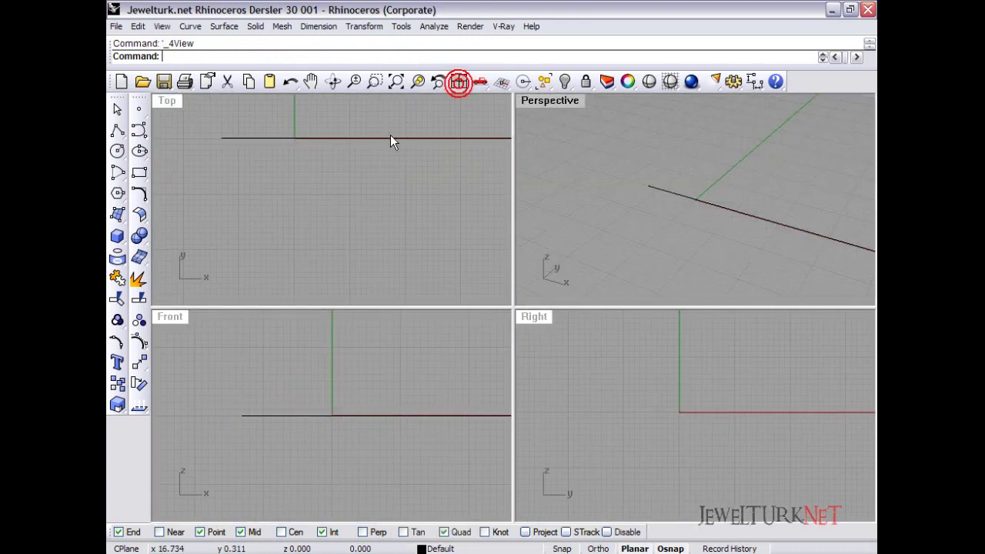
{"action": "scroll", "coordinate": [319, 136], "scroll_direction": "up", "scroll_amount": 10}
{"action": "left_click_drag", "start_coordinate": [364, 145], "coordinate": [368, 158]}
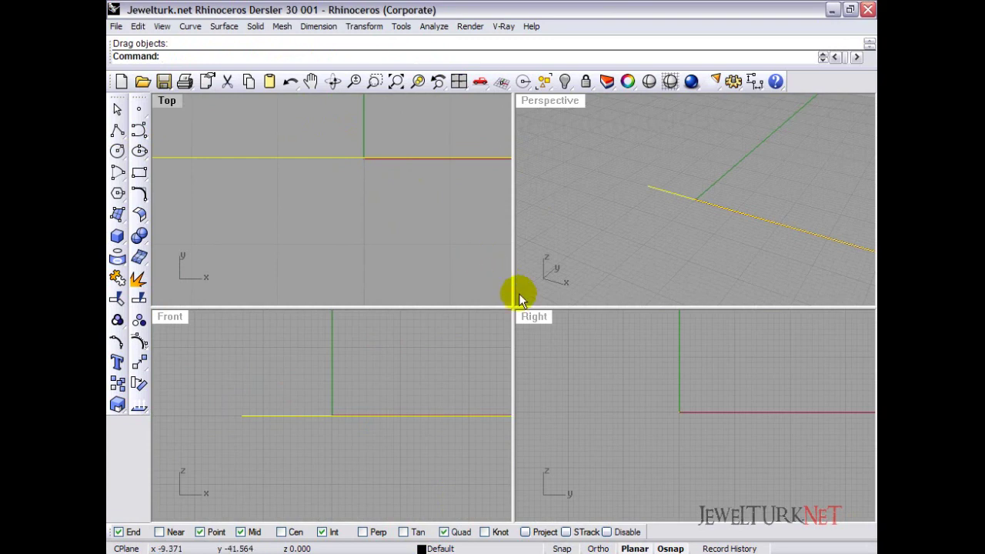
Create a flat-capped pipe with a 0.375 mm diameter along the whole line.
{"action": "double_click", "coordinate": [174, 100]}
{"action": "scroll", "coordinate": [242, 191], "scroll_direction": "down", "scroll_amount": 10}
{"action": "right_click_drag", "start_coordinate": [250, 192], "coordinate": [420, 253]}
{"action": "scroll", "coordinate": [372, 238], "scroll_direction": "down", "scroll_amount": 2}
{"action": "scroll", "coordinate": [370, 240], "scroll_direction": "down", "scroll_amount": 1}
{"action": "scroll", "coordinate": [421, 253], "scroll_direction": "down", "scroll_amount": 1}
{"action": "right_click_drag", "start_coordinate": [353, 256], "coordinate": [345, 283]}
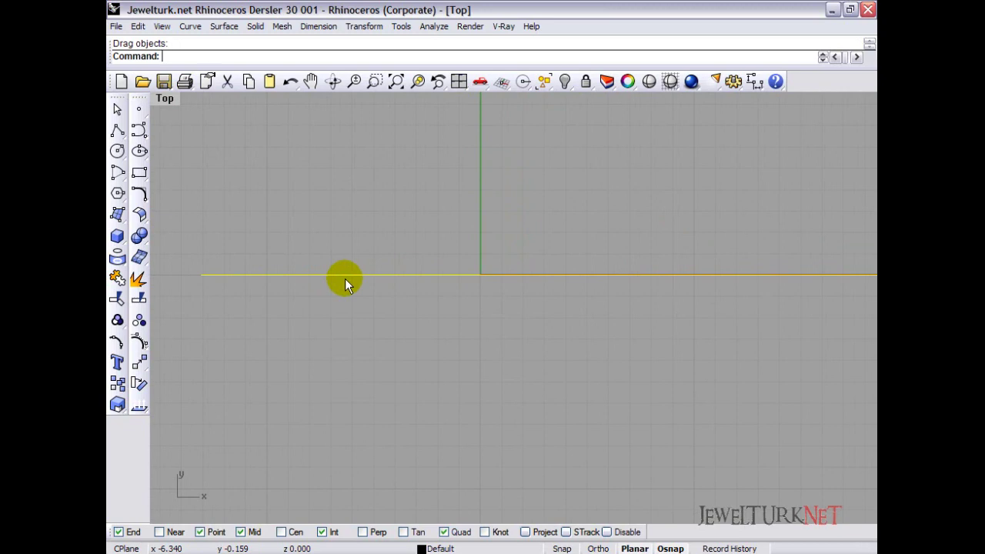
{"action": "left_click", "coordinate": [117, 235]}
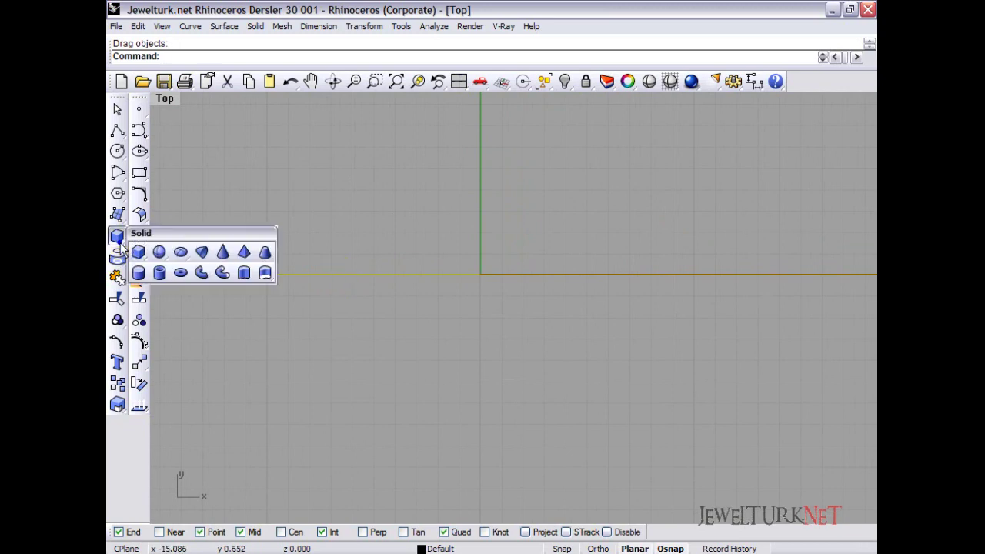
{"action": "left_click", "coordinate": [202, 273]}
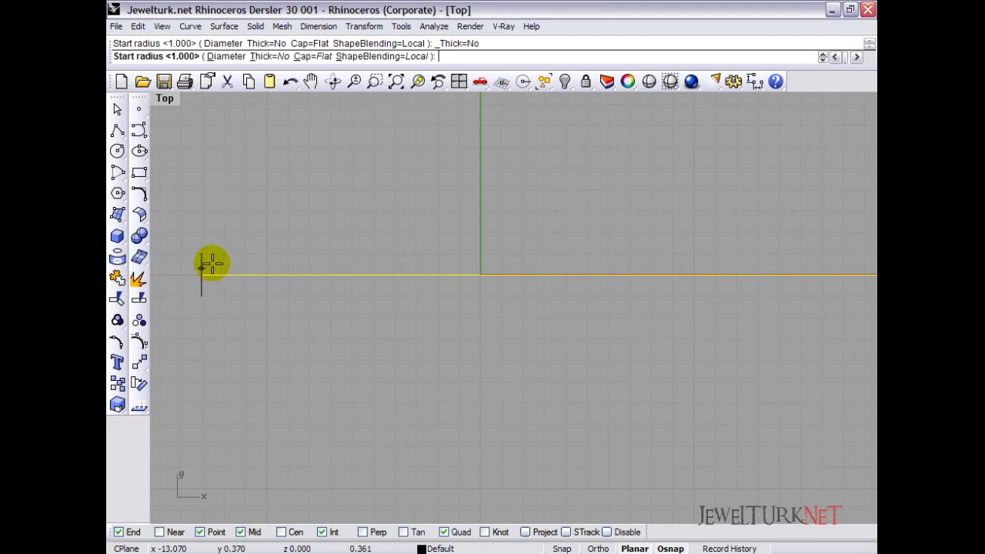
{"action": "left_click", "coordinate": [224, 56]}
{"action": "type", "text": "3"}
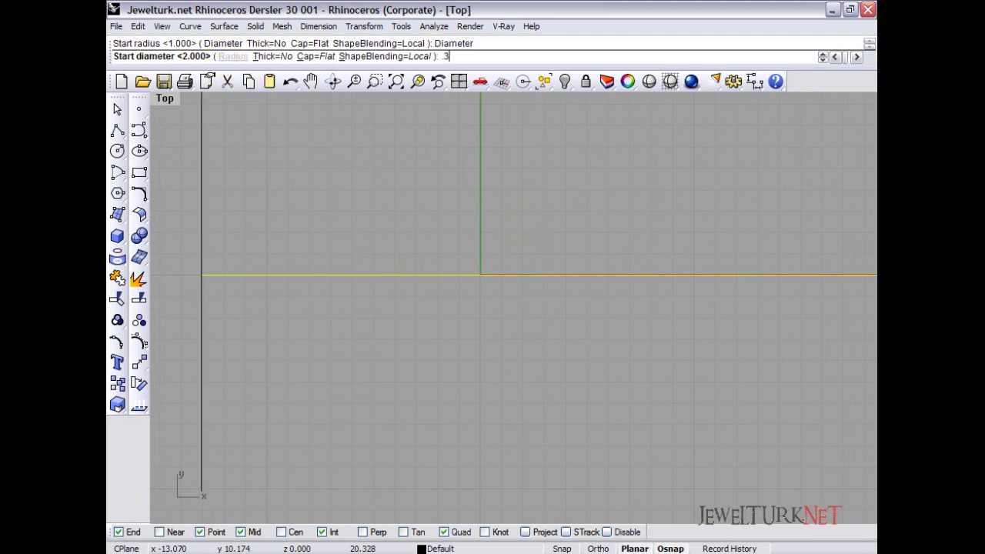
{"action": "type", "text": "75"}
{"action": "key", "text": "Return"}
{"action": "key", "text": "Return"}
{"action": "key", "text": "Return"}
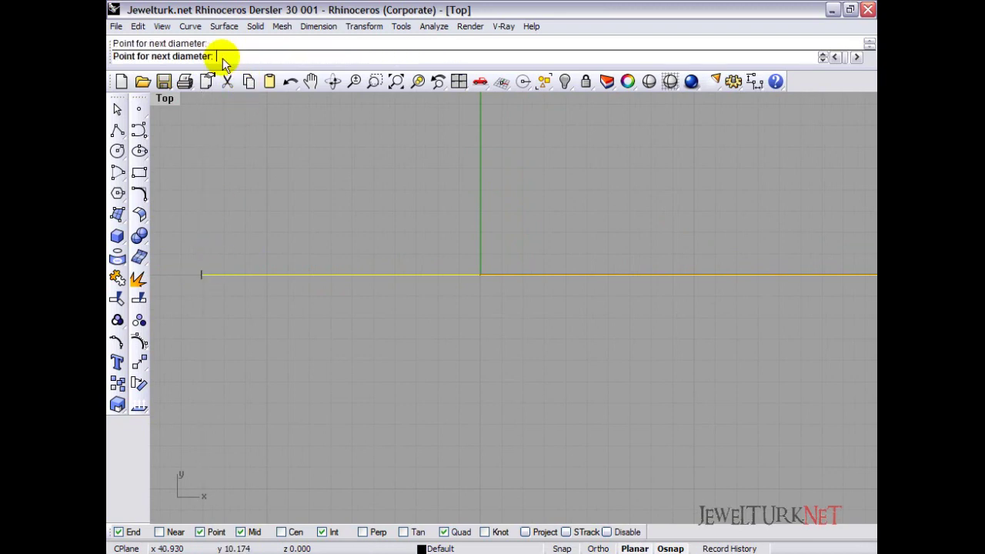
{"action": "right_click_drag", "start_coordinate": [196, 254], "coordinate": [289, 235]}
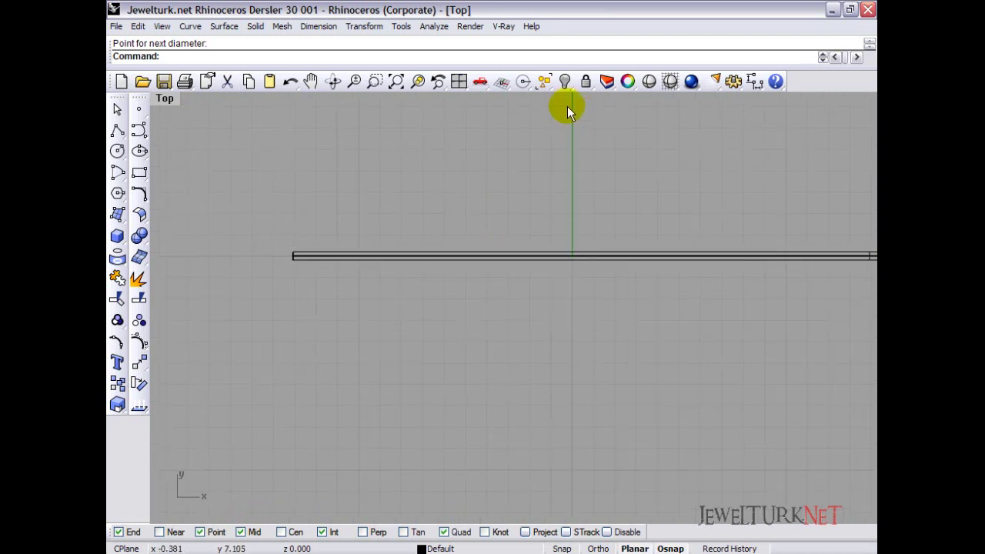
In the Right view, move the pipe horizontally so its edge sits just beside the vertical axis.
{"action": "left_click", "coordinate": [457, 87]}
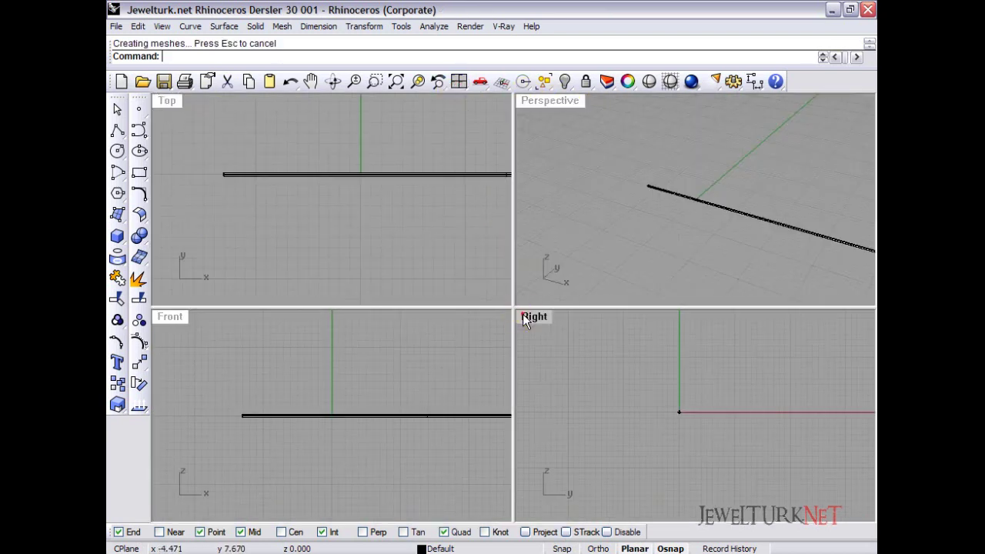
{"action": "double_click", "coordinate": [531, 316]}
{"action": "right_click_drag", "start_coordinate": [523, 314], "coordinate": [476, 302]}
{"action": "scroll", "coordinate": [468, 295], "scroll_direction": "up", "scroll_amount": 5}
{"action": "scroll", "coordinate": [447, 284], "scroll_direction": "up", "scroll_amount": 2}
{"action": "left_click", "coordinate": [668, 80]}
{"action": "scroll", "coordinate": [405, 274], "scroll_direction": "up", "scroll_amount": 2}
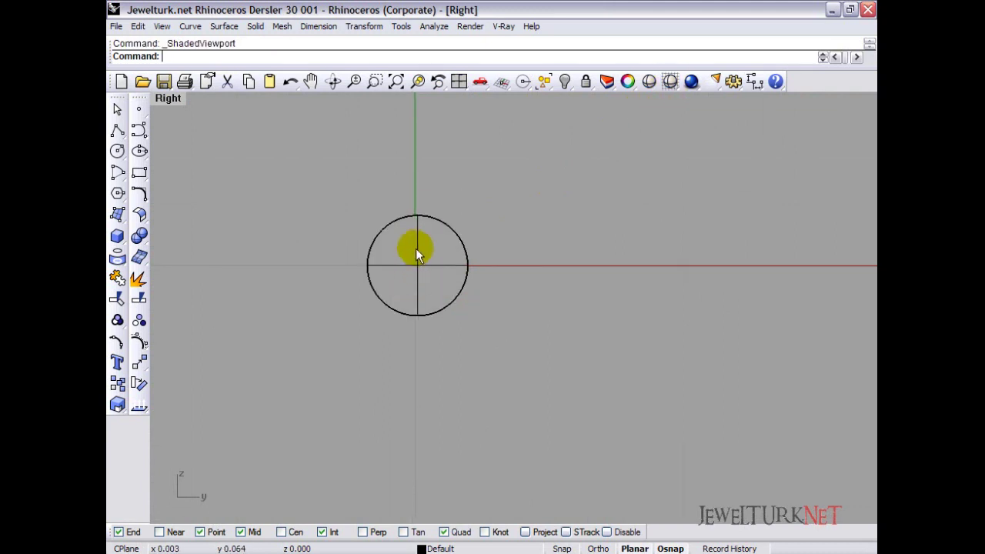
{"action": "left_click", "coordinate": [415, 248]}
{"action": "left_click_drag", "start_coordinate": [396, 274], "coordinate": [450, 275]}
{"action": "left_click", "coordinate": [417, 274]}
{"action": "scroll", "coordinate": [419, 279], "scroll_direction": "up", "scroll_amount": 3}
{"action": "left_click_drag", "start_coordinate": [441, 268], "coordinate": [439, 263]}
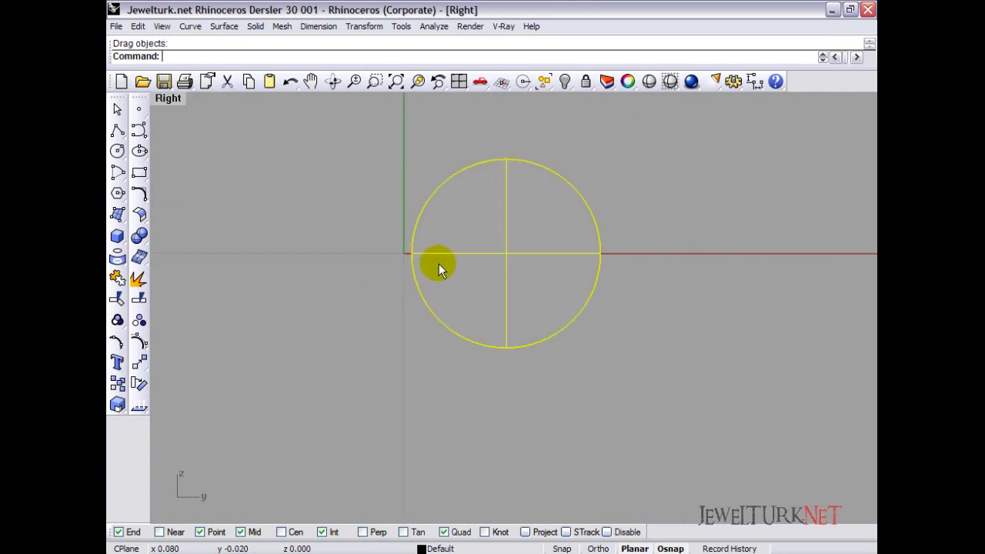
{"action": "left_click", "coordinate": [615, 379]}
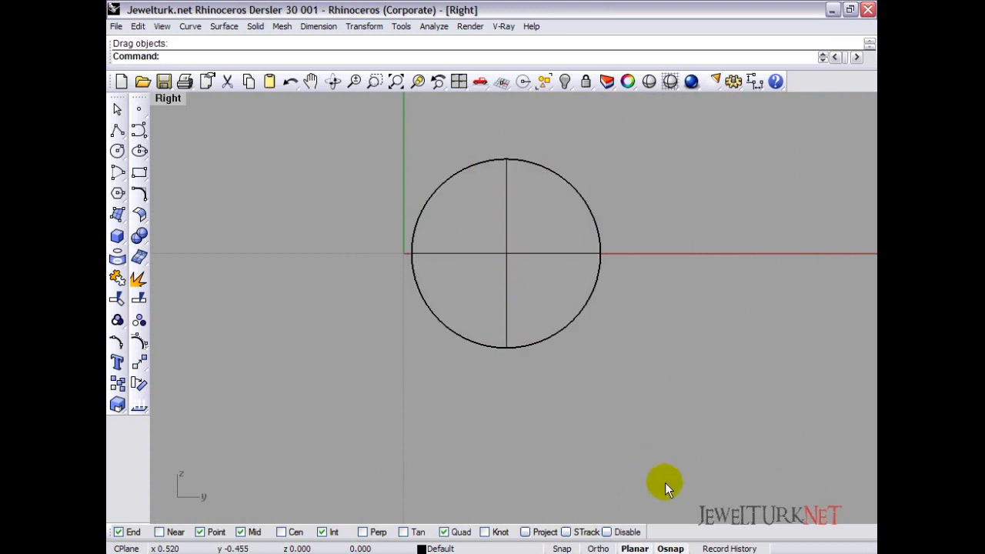
Run the History command and set Record to Yes.
{"action": "type", "text": "Rec"}
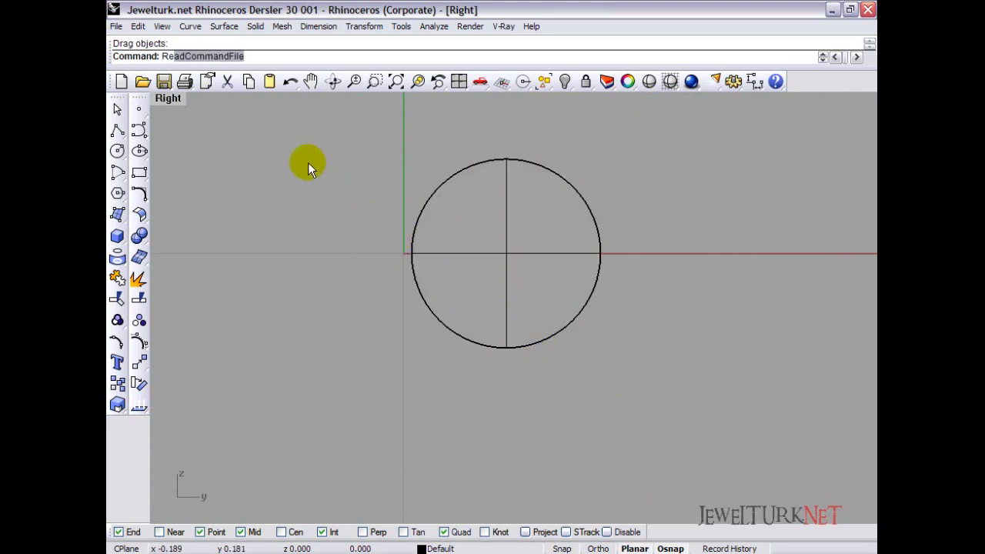
{"action": "key", "text": "BackSpace"}
{"action": "key", "text": "BackSpace"}
{"action": "key", "text": "BackSpace"}
{"action": "key", "text": "BackSpace"}
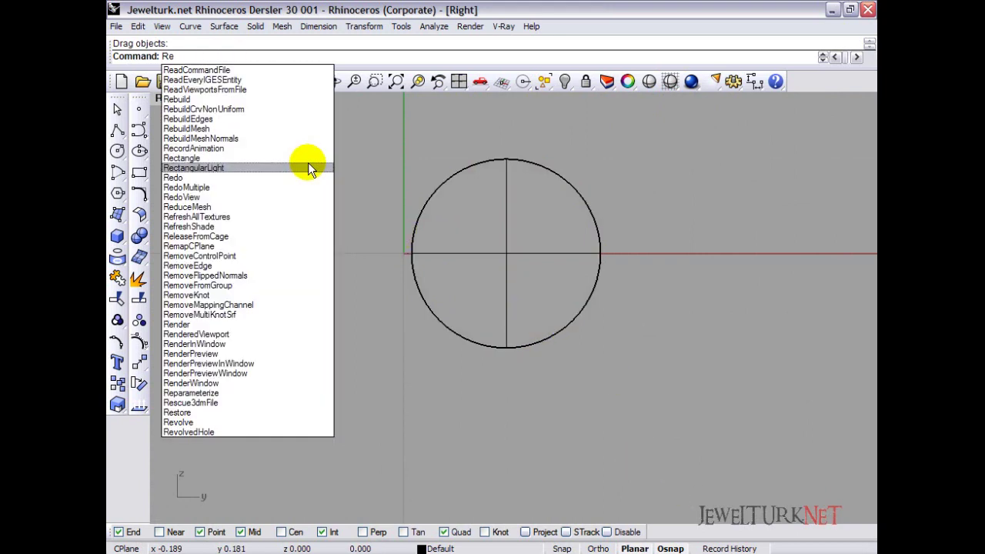
{"action": "key", "text": "Return"}
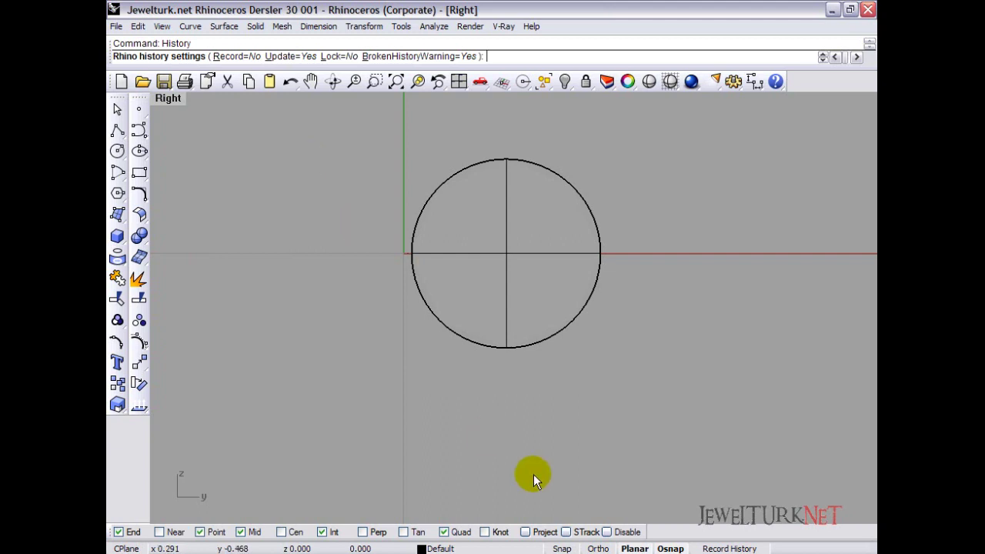
{"action": "left_click", "coordinate": [232, 57]}
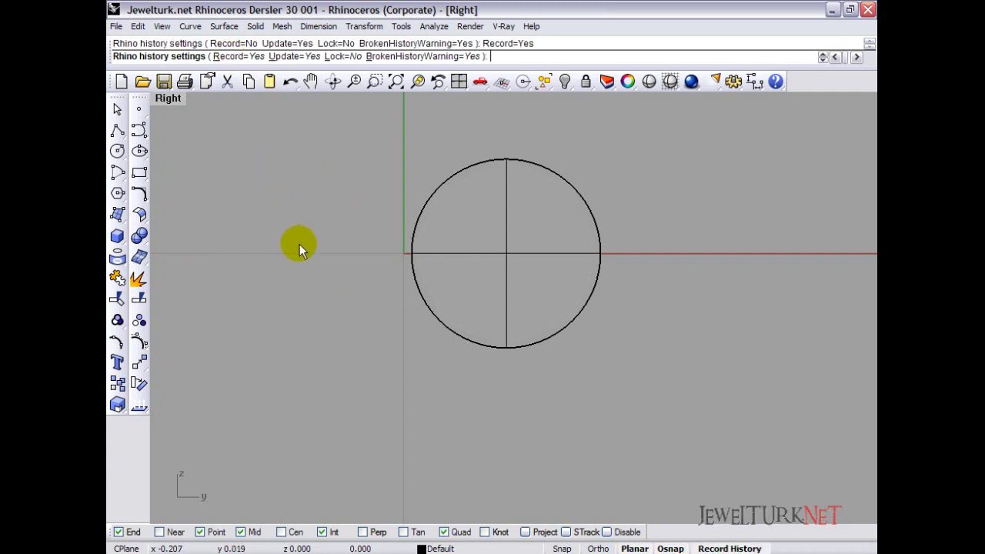
{"action": "key", "text": "Return"}
Polar array the pipe around the origin in the Right view, with 3 items filling 360 degrees.
{"action": "right_click_drag", "start_coordinate": [424, 263], "coordinate": [488, 269]}
{"action": "scroll", "coordinate": [500, 263], "scroll_direction": "down", "scroll_amount": 3}
{"action": "left_click", "coordinate": [500, 263]}
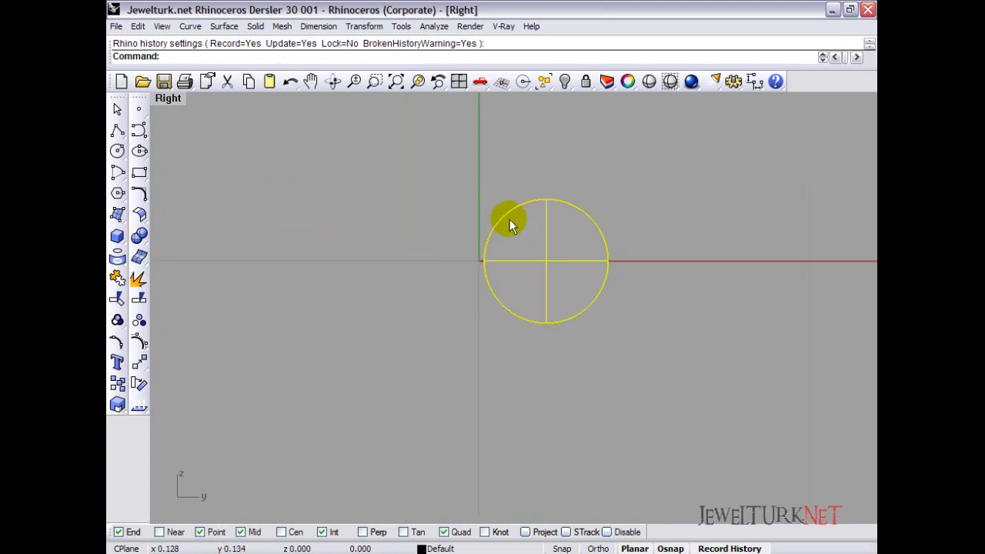
{"action": "left_click", "coordinate": [139, 360]}
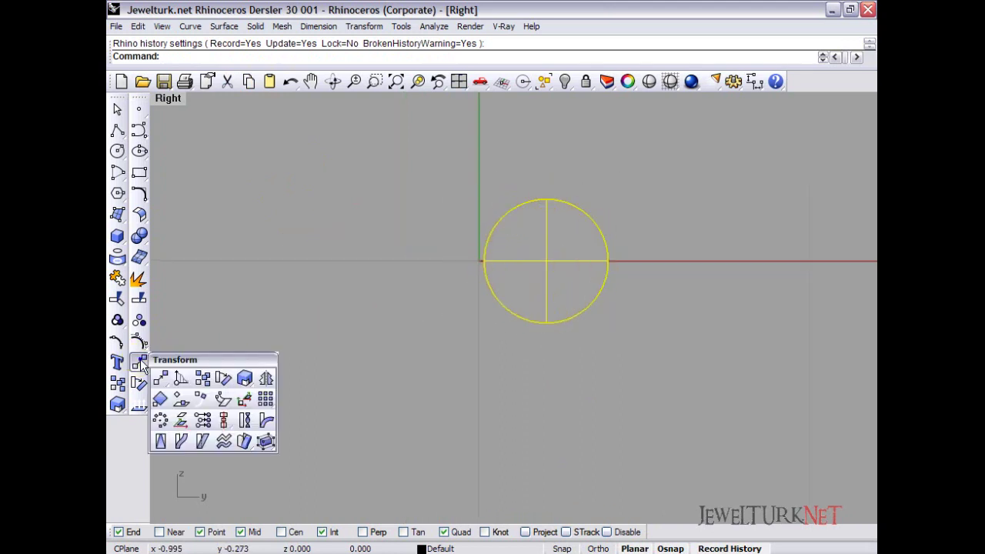
{"action": "left_click", "coordinate": [171, 416]}
{"action": "type", "text": "0"}
{"action": "key", "text": "Return"}
{"action": "type", "text": "3"}
{"action": "key", "text": "Return"}
{"action": "key", "text": "Return"}
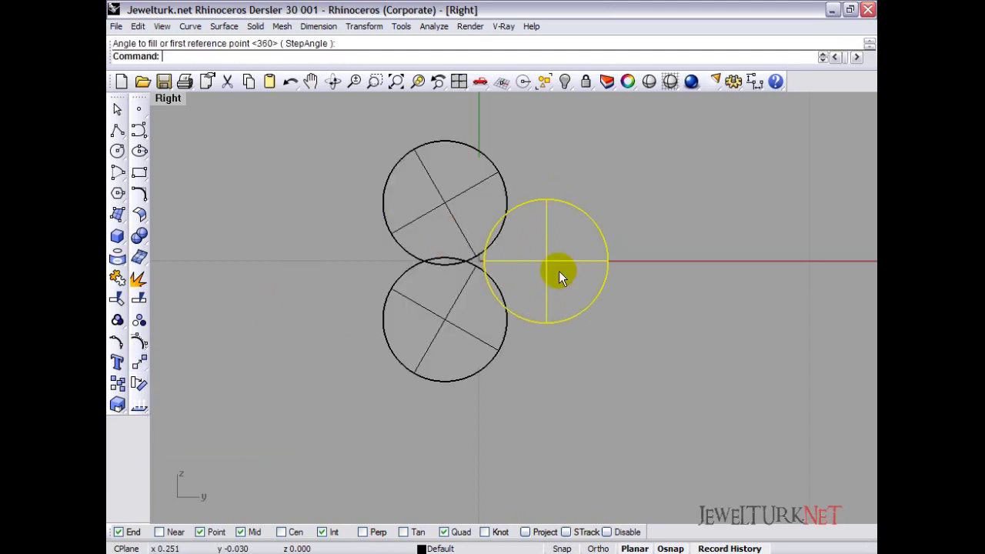
Shift the original pipe horizontally in the Right view until the three arrayed pipes just touch each other.
{"action": "right_click_drag", "start_coordinate": [559, 271], "coordinate": [528, 279]}
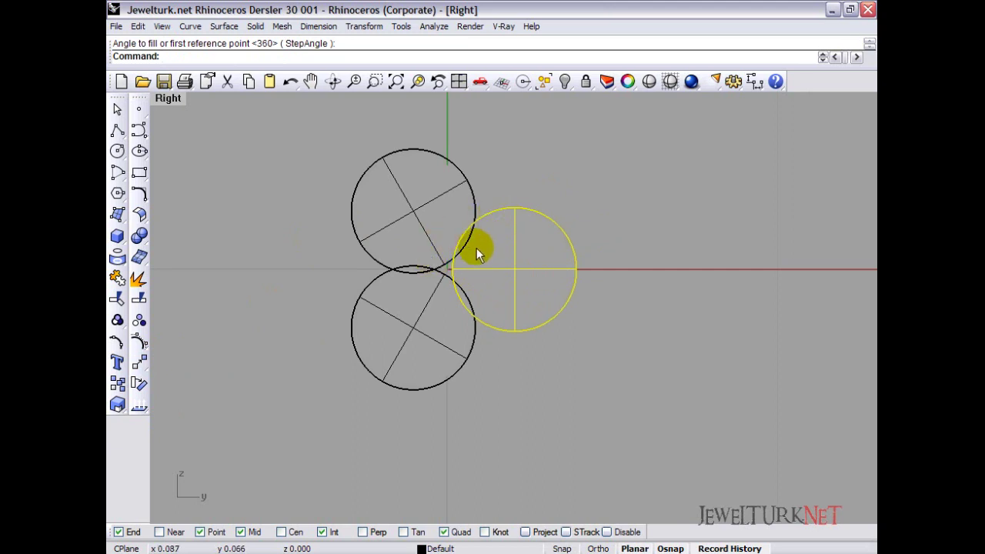
{"action": "left_click_drag", "start_coordinate": [487, 273], "coordinate": [497, 273]}
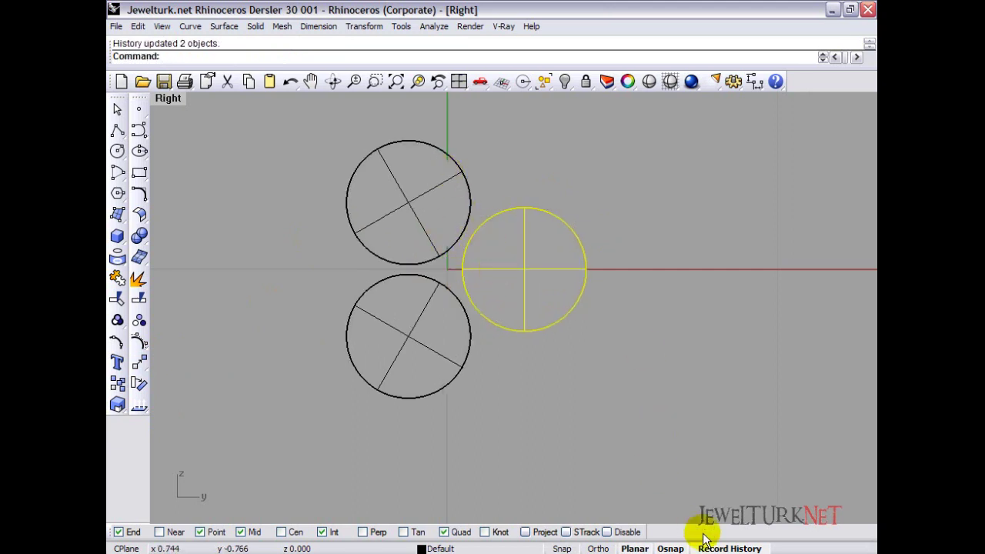
{"action": "right_click_drag", "start_coordinate": [418, 293], "coordinate": [459, 296]}
{"action": "scroll", "coordinate": [535, 254], "scroll_direction": "up", "scroll_amount": 4}
{"action": "left_click_drag", "start_coordinate": [539, 283], "coordinate": [531, 284]}
{"action": "left_click", "coordinate": [529, 154]}
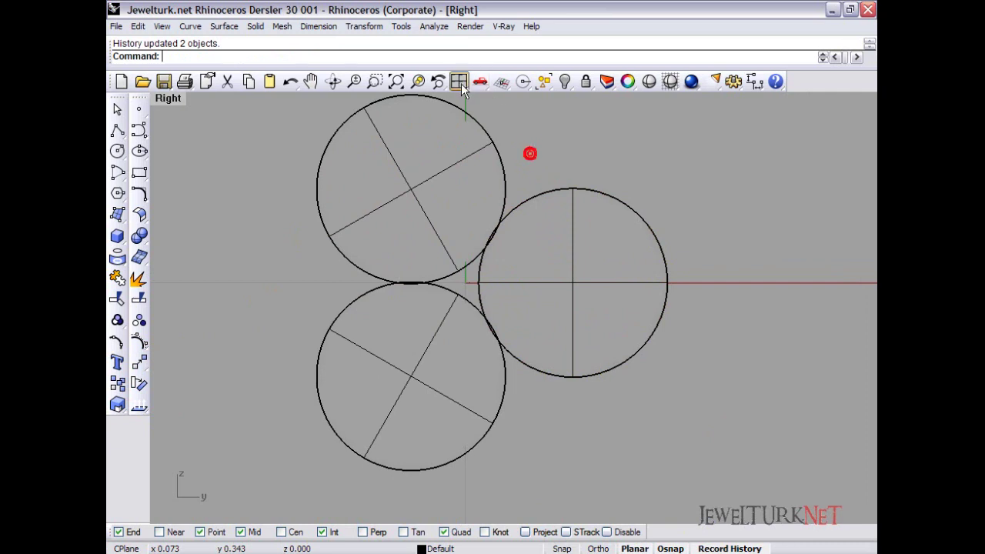
Maximize the Top view and turn Layer 1 back on to show the heart curve.
{"action": "left_click", "coordinate": [459, 81]}
{"action": "left_click", "coordinate": [164, 108]}
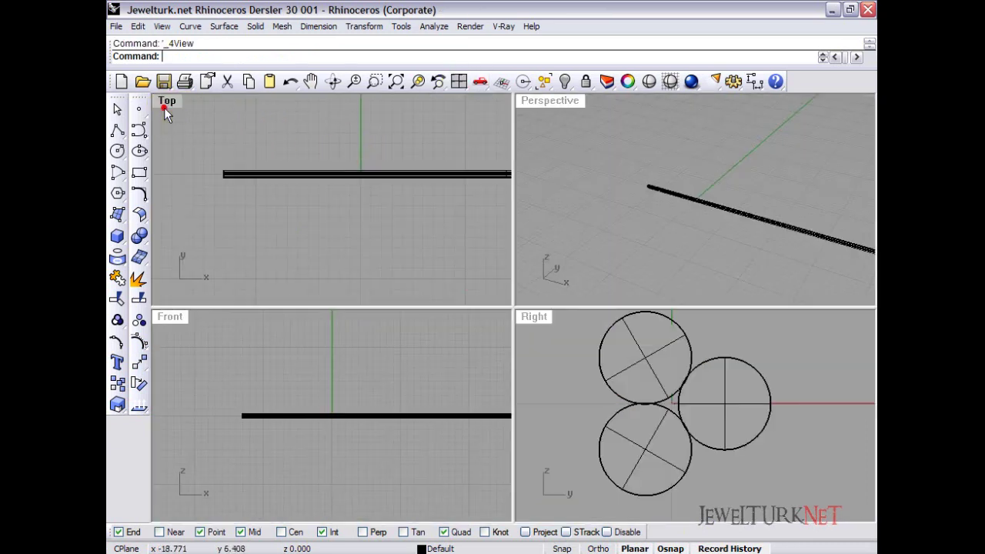
{"action": "double_click", "coordinate": [167, 103]}
{"action": "scroll", "coordinate": [206, 131], "scroll_direction": "down", "scroll_amount": 9}
{"action": "right_click_drag", "start_coordinate": [377, 167], "coordinate": [343, 276]}
{"action": "left_click", "coordinate": [565, 81]}
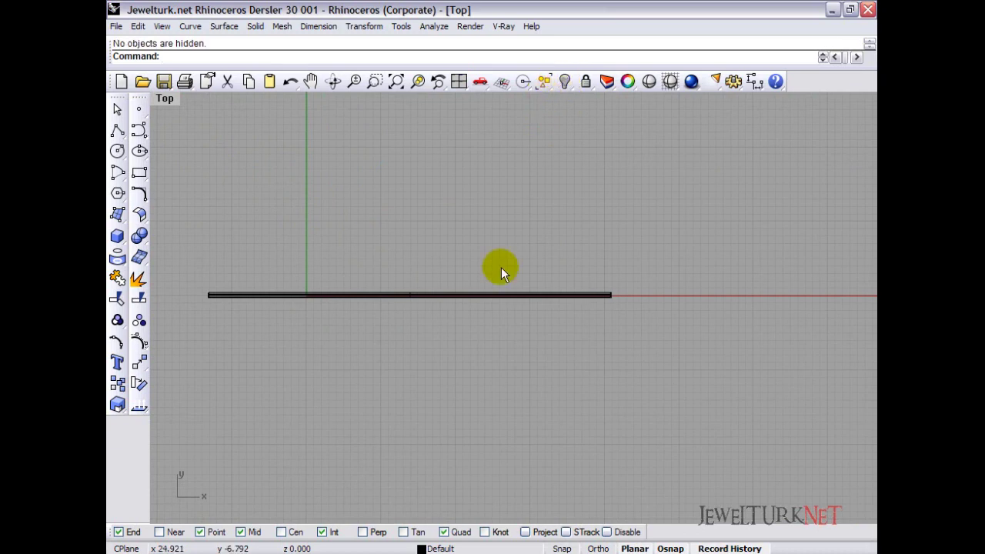
{"action": "left_click", "coordinate": [437, 545]}
{"action": "left_click", "coordinate": [395, 536]}
{"action": "right_click_drag", "start_coordinate": [342, 342], "coordinate": [389, 340]}
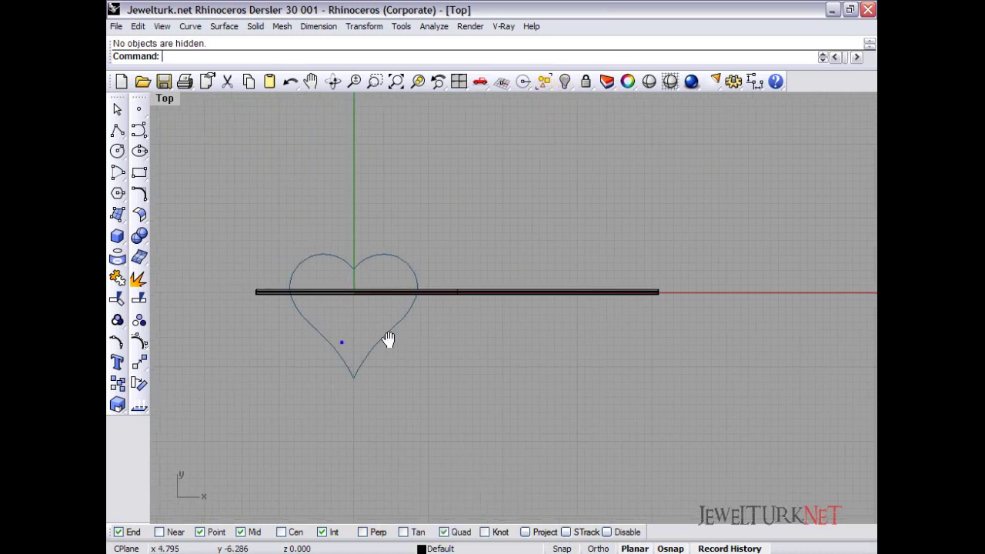
Duplicate the three pipes and their centre line, and move the duplicate set up above the heart in the Top view.
{"action": "left_click_drag", "start_coordinate": [602, 264], "coordinate": [560, 341]}
{"action": "left_click", "coordinate": [501, 291]}
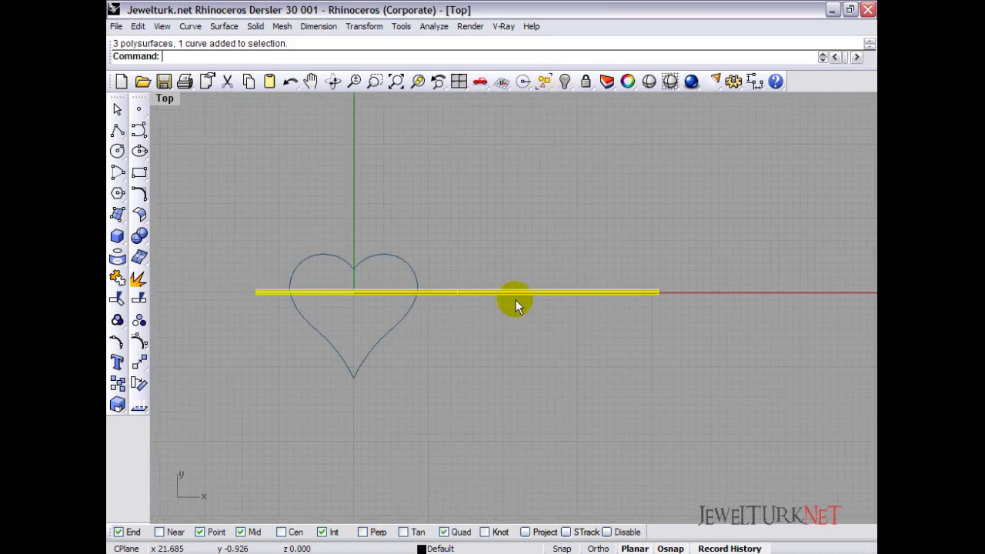
{"action": "key", "text": "ctrl+c"}
{"action": "key", "text": "ctrl+v"}
{"action": "left_click_drag", "start_coordinate": [516, 293], "coordinate": [508, 164]}
{"action": "scroll", "coordinate": [286, 290], "scroll_direction": "up", "scroll_amount": 8}
{"action": "scroll", "coordinate": [285, 286], "scroll_direction": "up", "scroll_amount": 2}
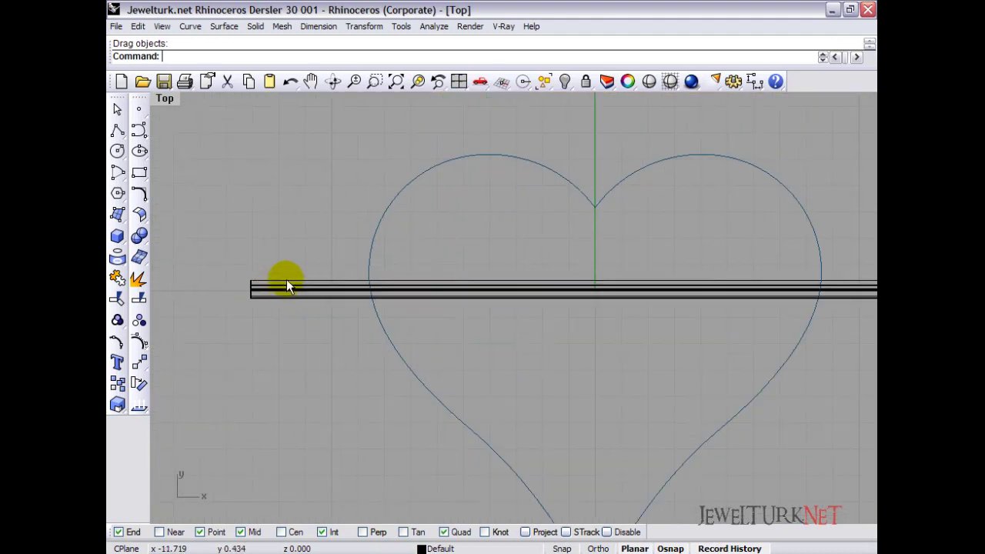
Group the three pipes on the X axis without including the centre line.
{"action": "left_click", "coordinate": [287, 280]}
{"action": "left_click", "coordinate": [454, 86]}
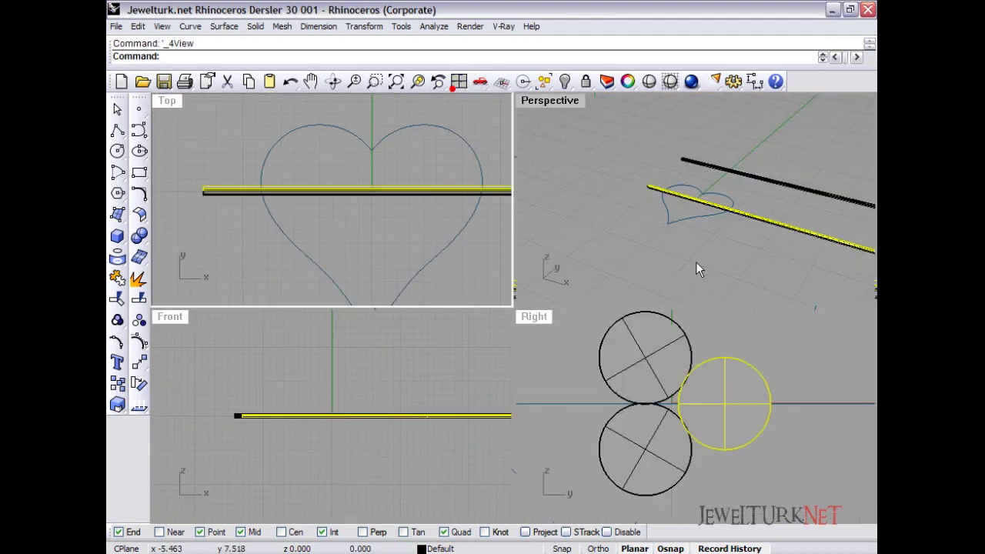
{"action": "right_click_drag", "start_coordinate": [695, 261], "coordinate": [704, 232]}
{"action": "left_click", "coordinate": [639, 353], "text": "shift"}
{"action": "left_click", "coordinate": [645, 438], "text": "shift"}
{"action": "left_click", "coordinate": [138, 321]}
Turn on the Project object snap option and cancel the Twist command started on the pipe group.
{"action": "left_click", "coordinate": [139, 360]}
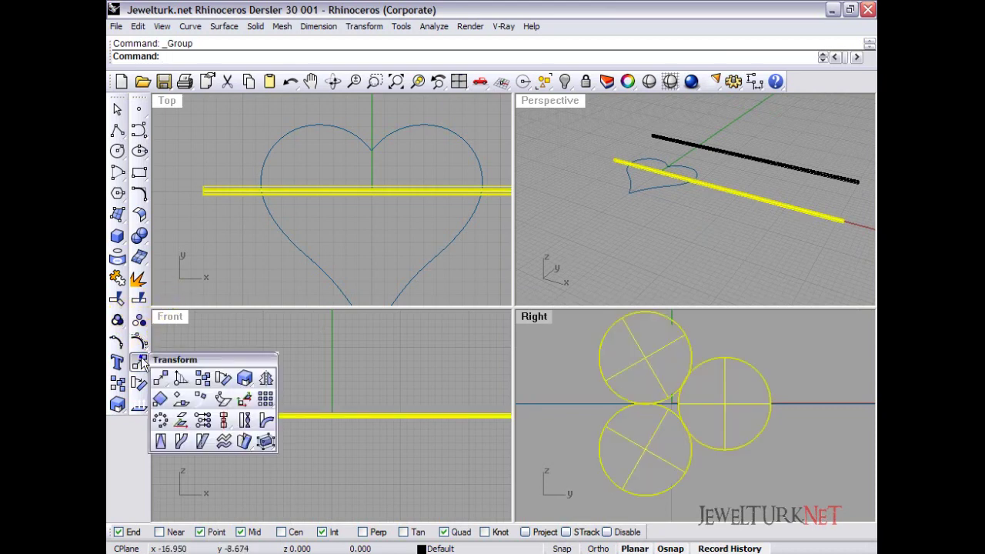
{"action": "left_click", "coordinate": [243, 419]}
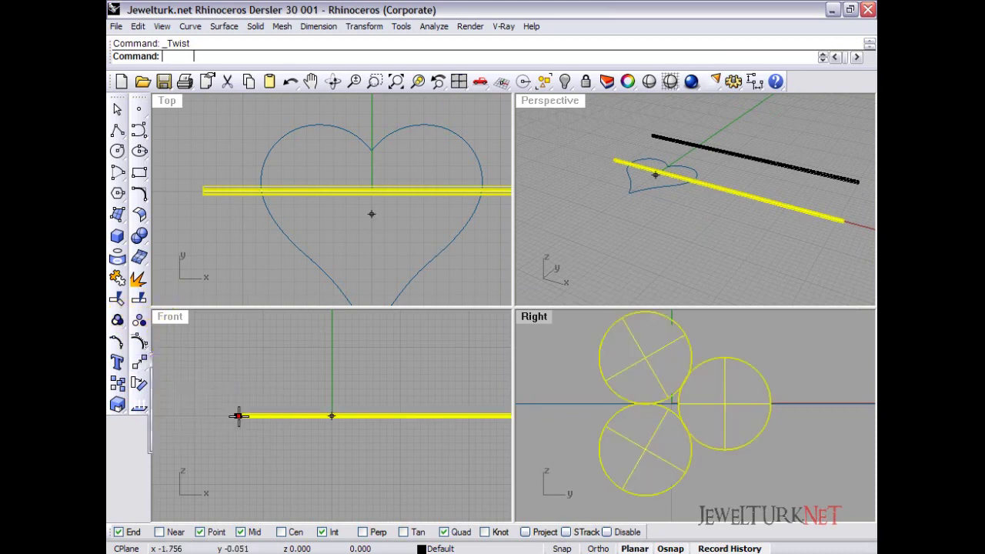
{"action": "left_click", "coordinate": [526, 532]}
{"action": "double_click", "coordinate": [165, 101]}
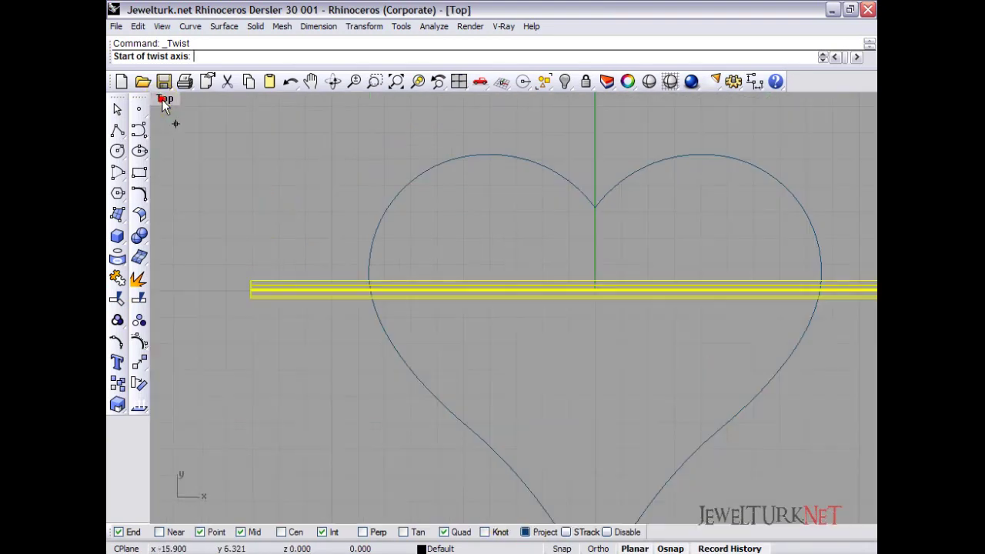
{"action": "key", "text": "Escape"}
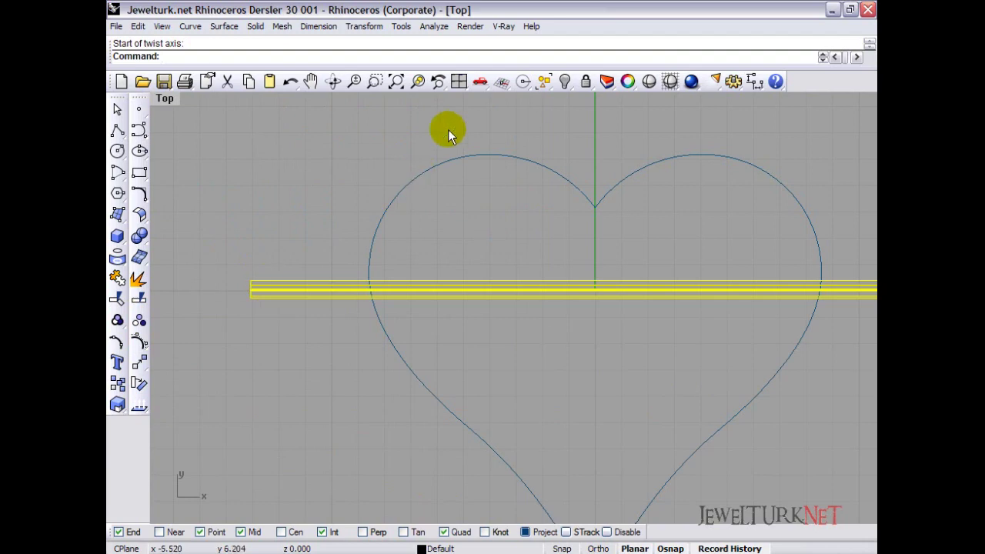
Hide the grouped pipes and place a point object on each end of the centre line in the Top view.
{"action": "left_click", "coordinate": [459, 82]}
{"action": "left_click", "coordinate": [565, 82]}
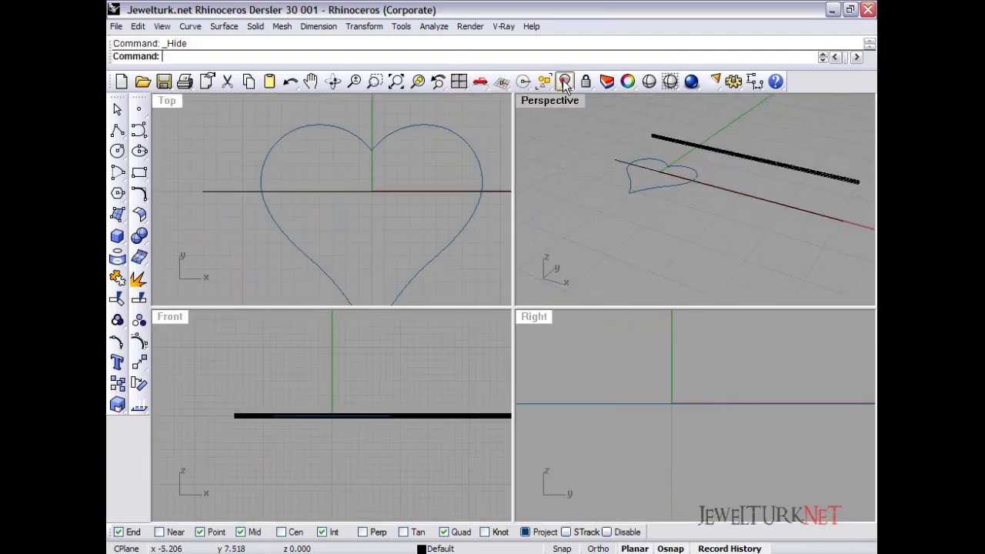
{"action": "double_click", "coordinate": [165, 101]}
{"action": "left_click", "coordinate": [139, 110]}
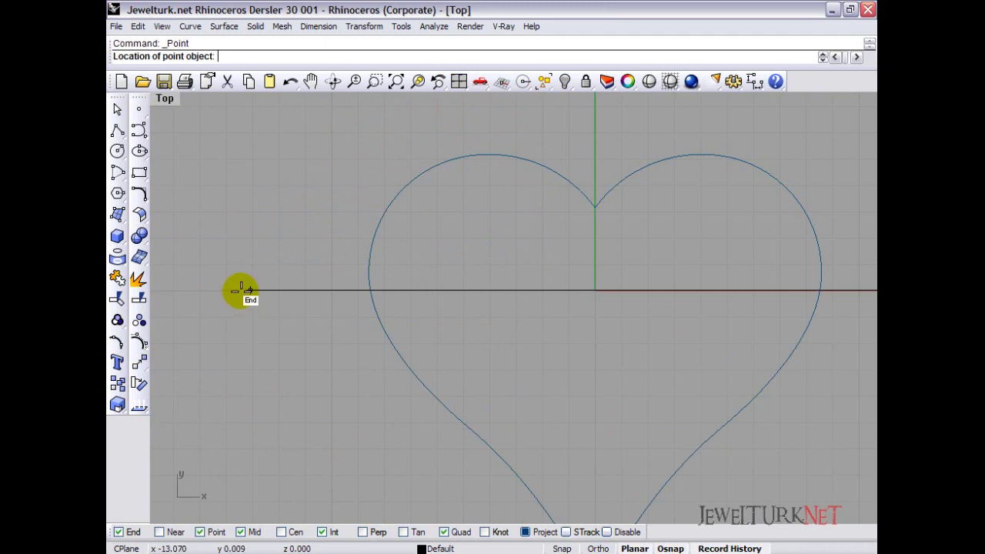
{"action": "left_click", "coordinate": [241, 291]}
{"action": "scroll", "coordinate": [262, 303], "scroll_direction": "down", "scroll_amount": 10}
{"action": "right_click_drag", "start_coordinate": [609, 321], "coordinate": [573, 303]}
{"action": "right_click", "coordinate": [587, 290]}
{"action": "left_click", "coordinate": [574, 299]}
{"action": "scroll", "coordinate": [334, 255], "scroll_direction": "up", "scroll_amount": 3}
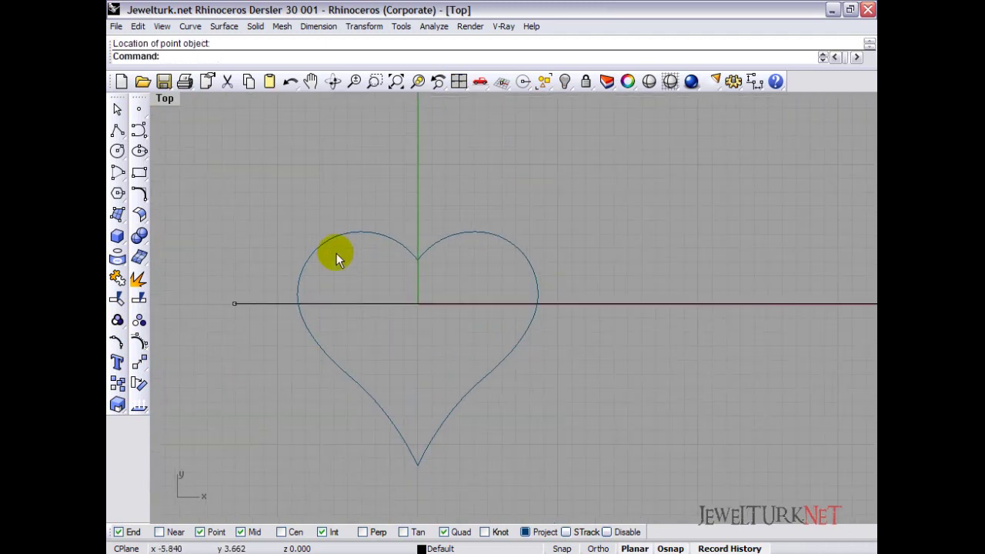
Show the hidden pipes again and return to the four-view layout with the full pipe length in the Top view.
{"action": "left_click", "coordinate": [563, 82]}
{"action": "right_click_drag", "start_coordinate": [294, 286], "coordinate": [321, 248]}
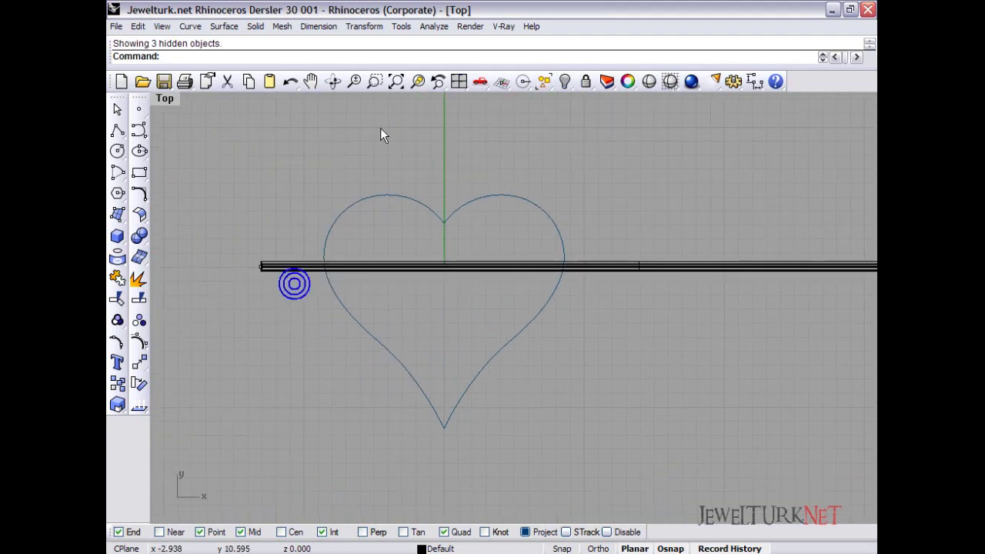
{"action": "left_click", "coordinate": [459, 82]}
{"action": "scroll", "coordinate": [723, 224], "scroll_direction": "up", "scroll_amount": 5}
{"action": "scroll", "coordinate": [762, 216], "scroll_direction": "down", "scroll_amount": 2}
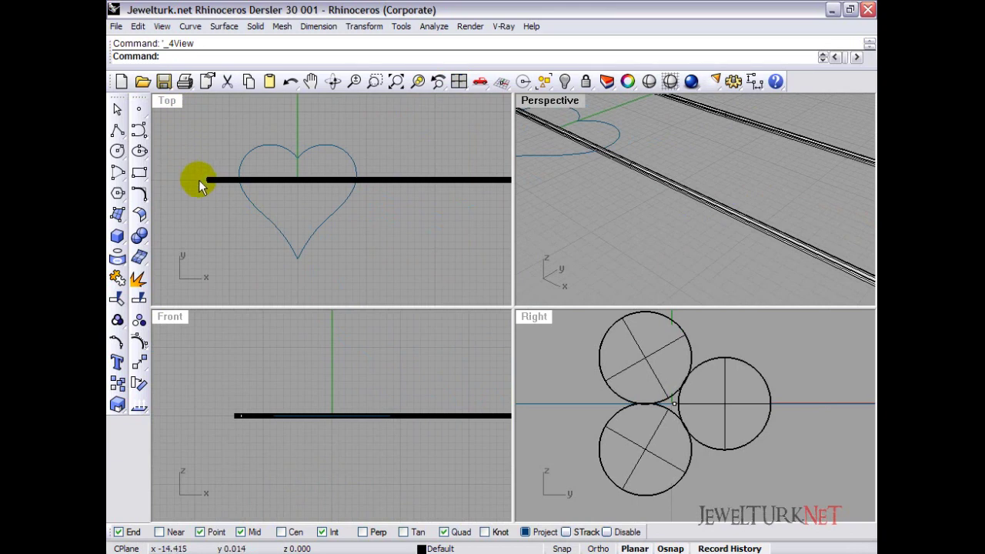
{"action": "scroll", "coordinate": [209, 177], "scroll_direction": "down", "scroll_amount": 3}
Start Twist on the pipe group and turn off the End, Mid, Int and Quad object snaps, keeping only Point.
{"action": "left_click", "coordinate": [213, 206]}
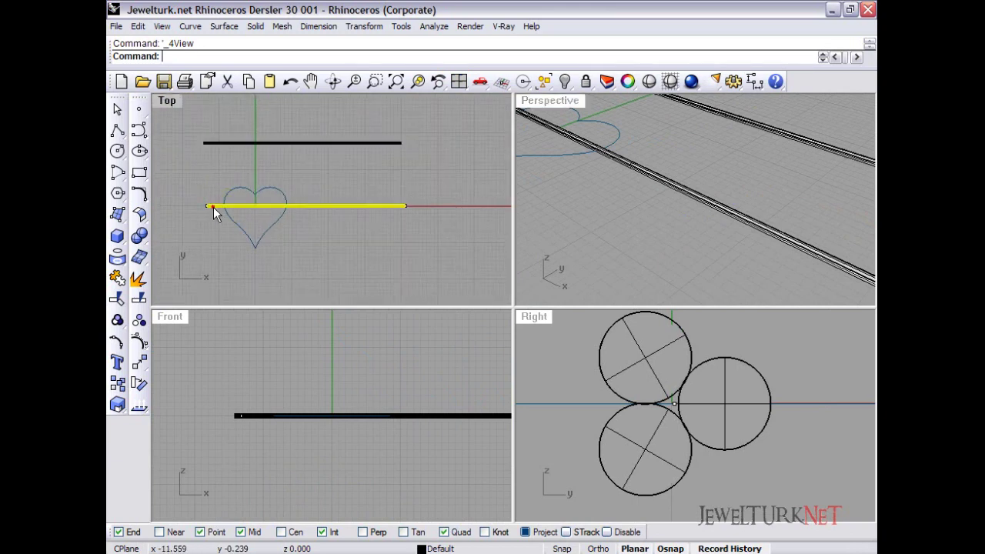
{"action": "left_click", "coordinate": [140, 363]}
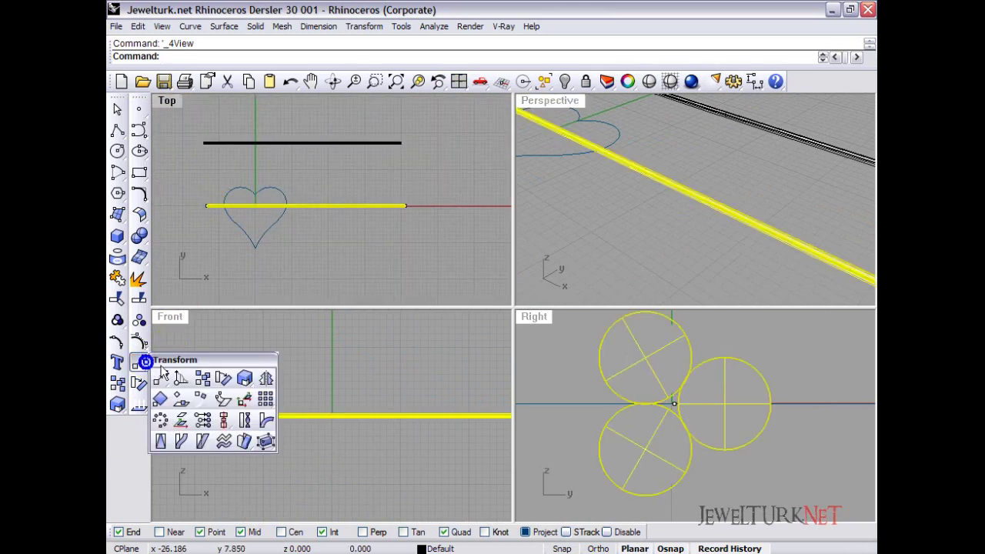
{"action": "left_click", "coordinate": [245, 421]}
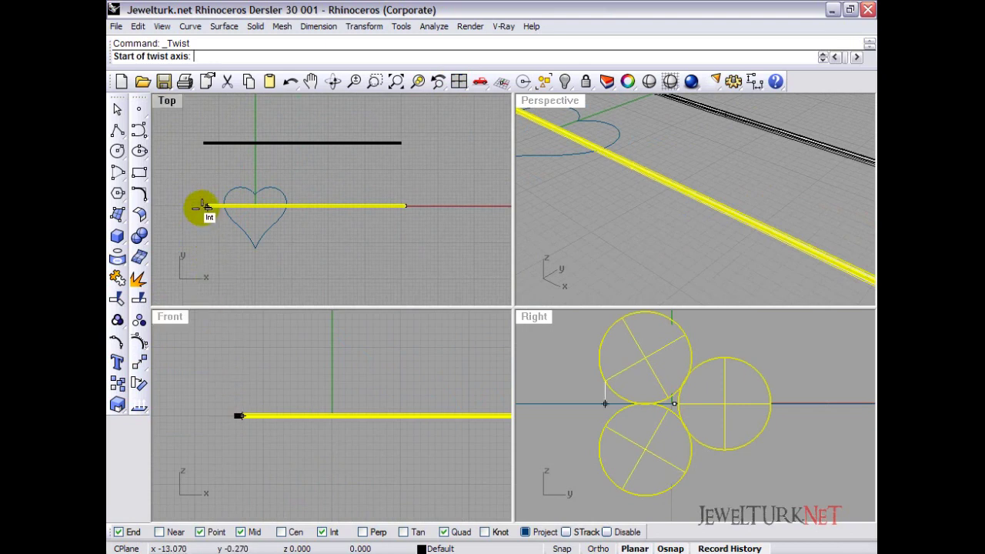
{"action": "left_click", "coordinate": [322, 532]}
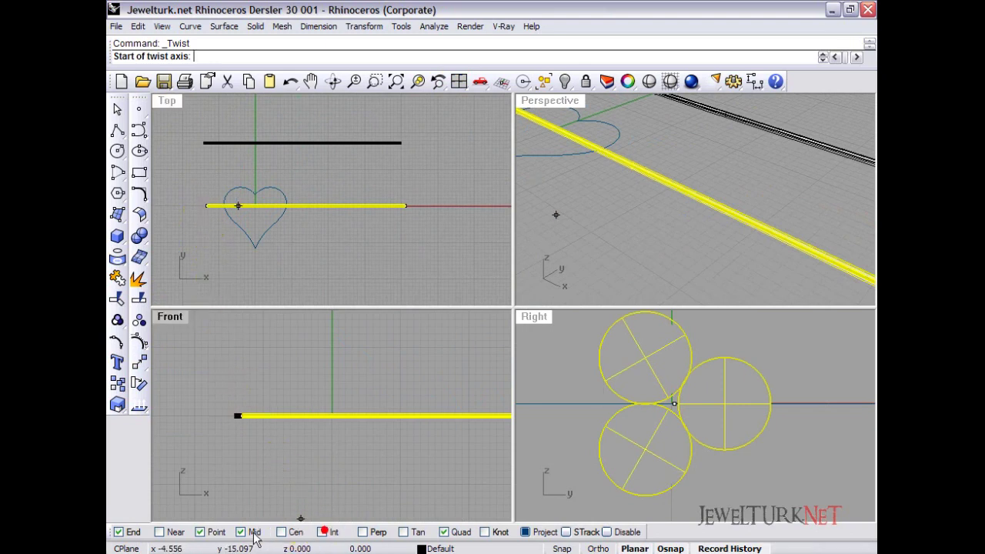
{"action": "scroll", "coordinate": [191, 209], "scroll_direction": "up", "scroll_amount": 4}
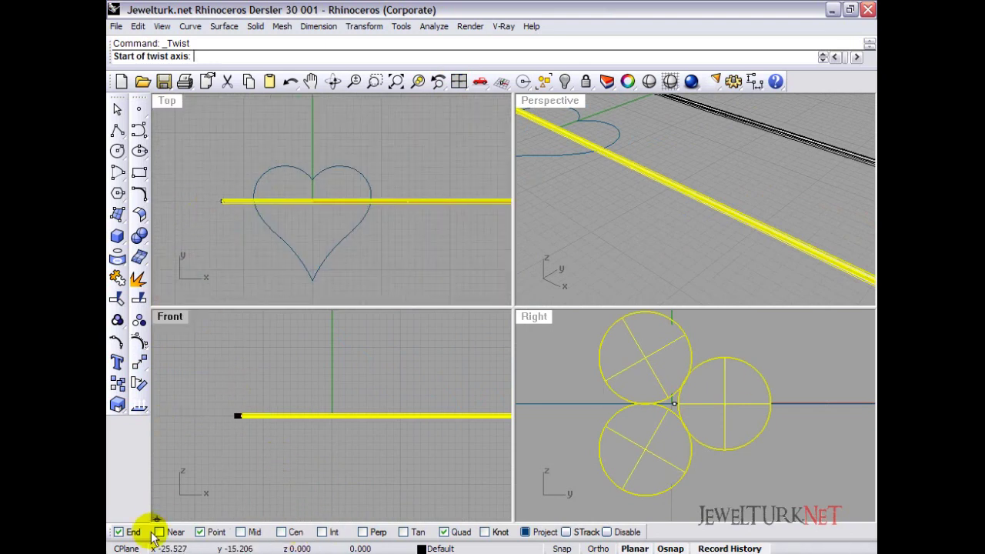
{"action": "left_click", "coordinate": [122, 536]}
{"action": "left_click", "coordinate": [441, 534]}
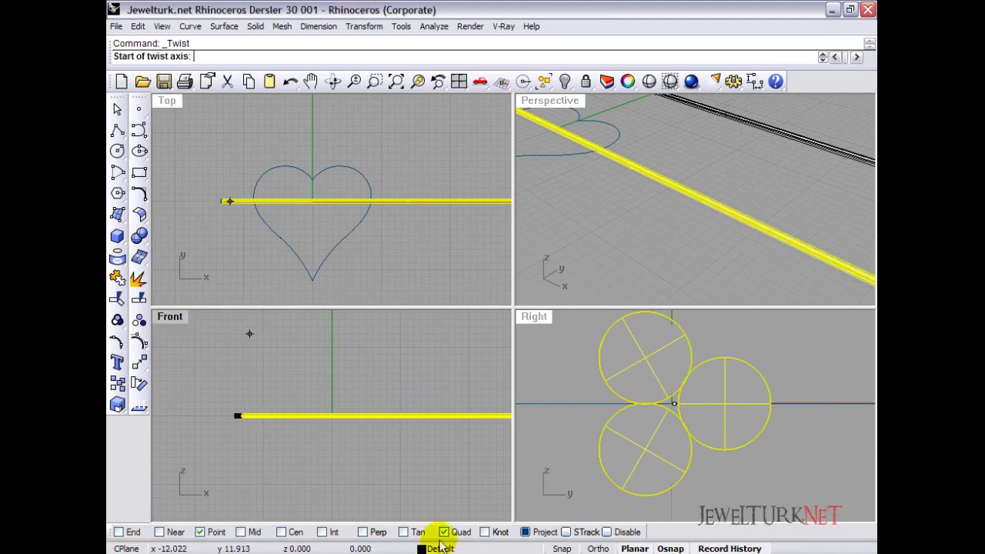
Twist the pipe group by many full turns about the axis between the two end points, with Infinite set to Yes.
{"action": "left_click", "coordinate": [222, 201]}
{"action": "scroll", "coordinate": [233, 220], "scroll_direction": "down", "scroll_amount": 8}
{"action": "right_click_drag", "start_coordinate": [332, 227], "coordinate": [250, 217]}
{"action": "scroll", "coordinate": [316, 204], "scroll_direction": "up", "scroll_amount": 8}
{"action": "left_click", "coordinate": [308, 203]}
{"action": "right_click_drag", "start_coordinate": [308, 202], "coordinate": [424, 214]}
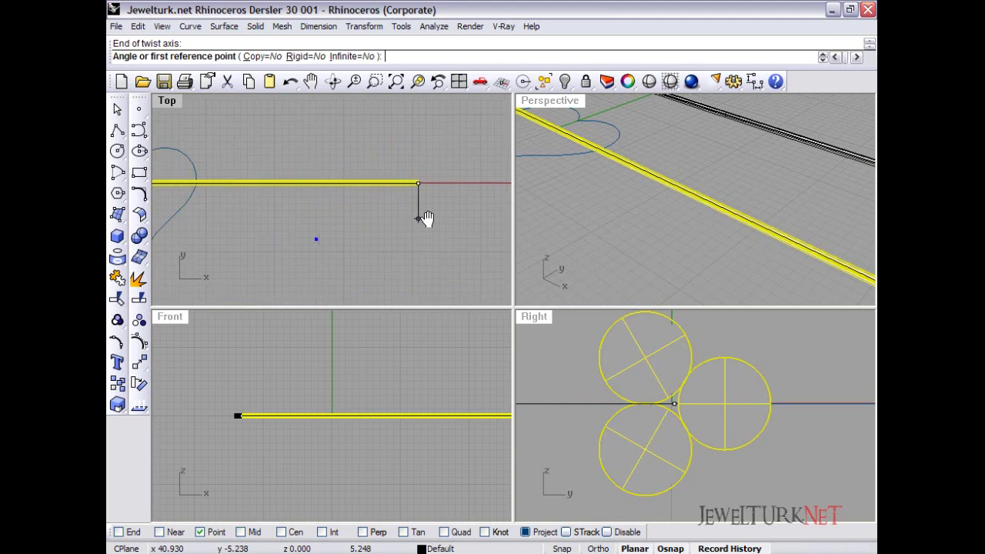
{"action": "left_click", "coordinate": [351, 56]}
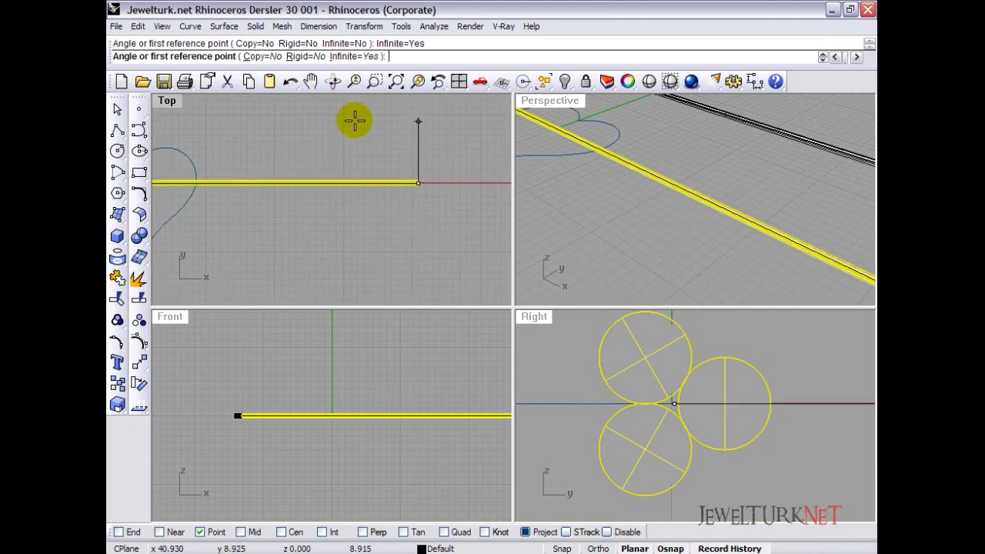
{"action": "type", "text": "720"}
{"action": "key", "text": "Return"}
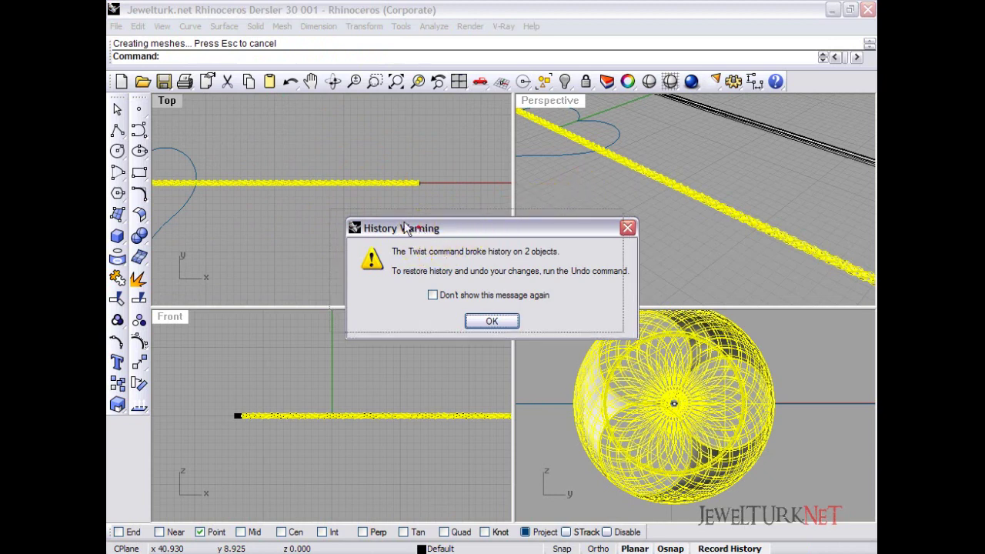
Dismiss the history warning, set it not to show again, and deselect the twisted pipes.
{"action": "left_click_drag", "start_coordinate": [416, 236], "coordinate": [398, 226]}
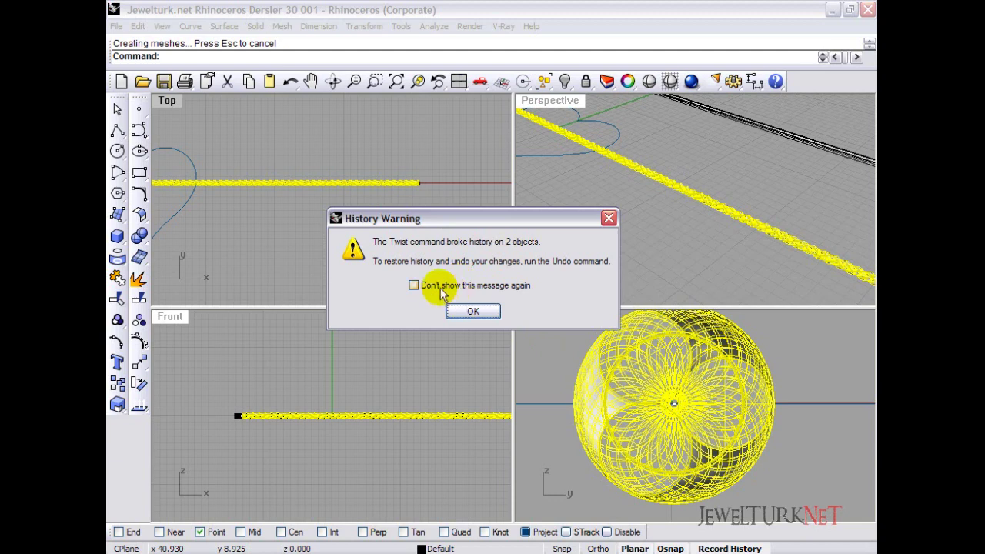
{"action": "left_click", "coordinate": [415, 287]}
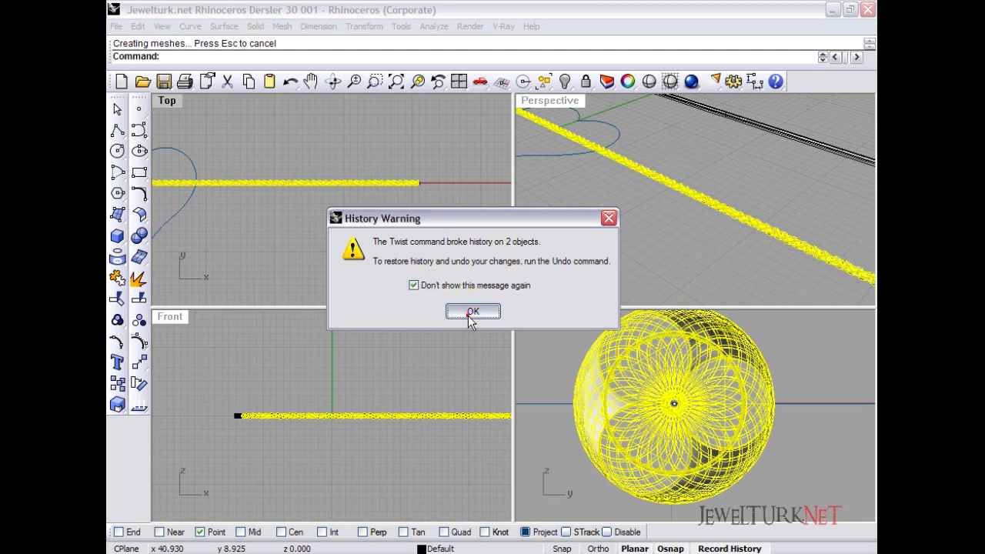
{"action": "left_click", "coordinate": [468, 313]}
{"action": "left_click", "coordinate": [402, 253]}
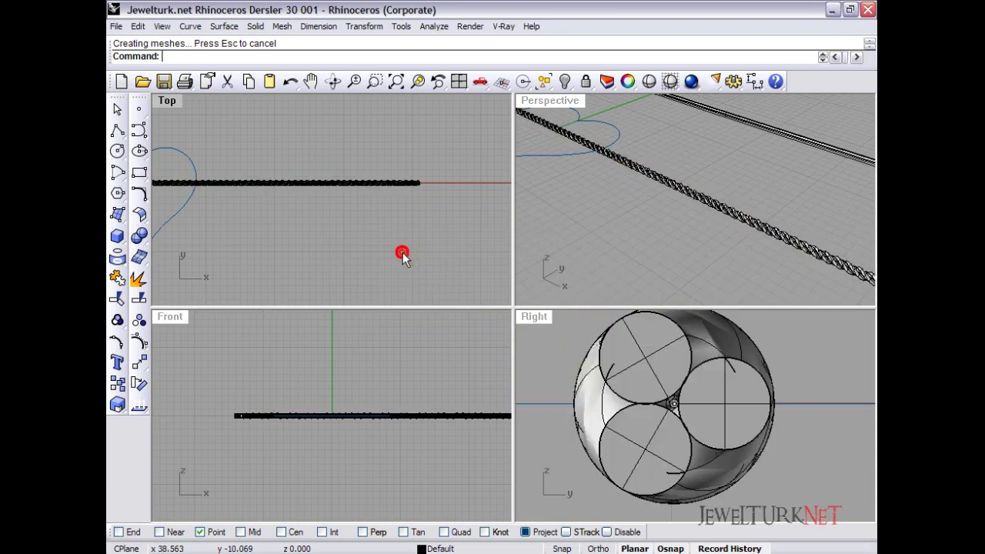
Maximize the Perspective view on the twisted wire and change the mesh quality in the document properties for smoother shading.
{"action": "left_click", "coordinate": [538, 110]}
{"action": "double_click", "coordinate": [538, 104]}
{"action": "scroll", "coordinate": [569, 319], "scroll_direction": "up", "scroll_amount": 5}
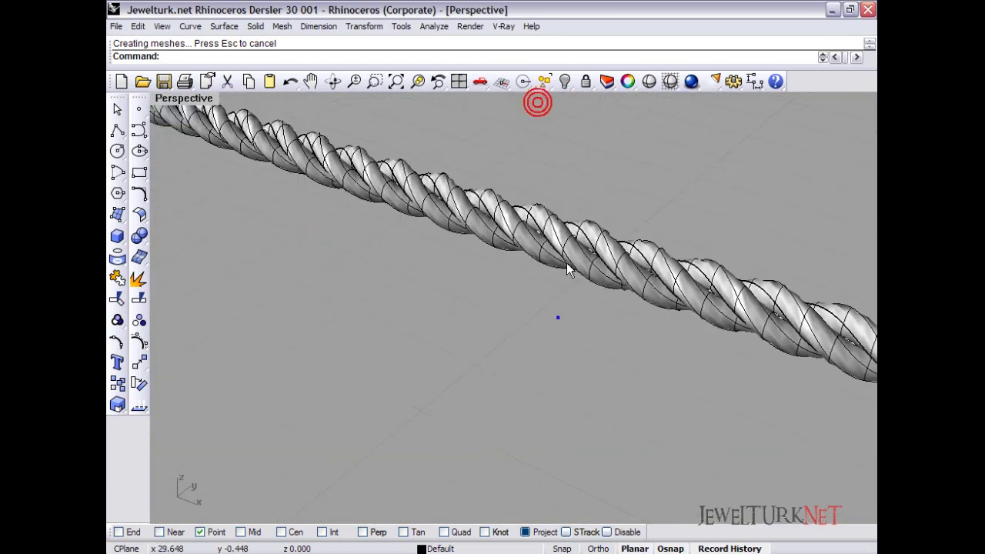
{"action": "left_click", "coordinate": [186, 82]}
{"action": "left_click", "coordinate": [278, 110]}
{"action": "left_click", "coordinate": [417, 129]}
{"action": "left_click", "coordinate": [595, 436]}
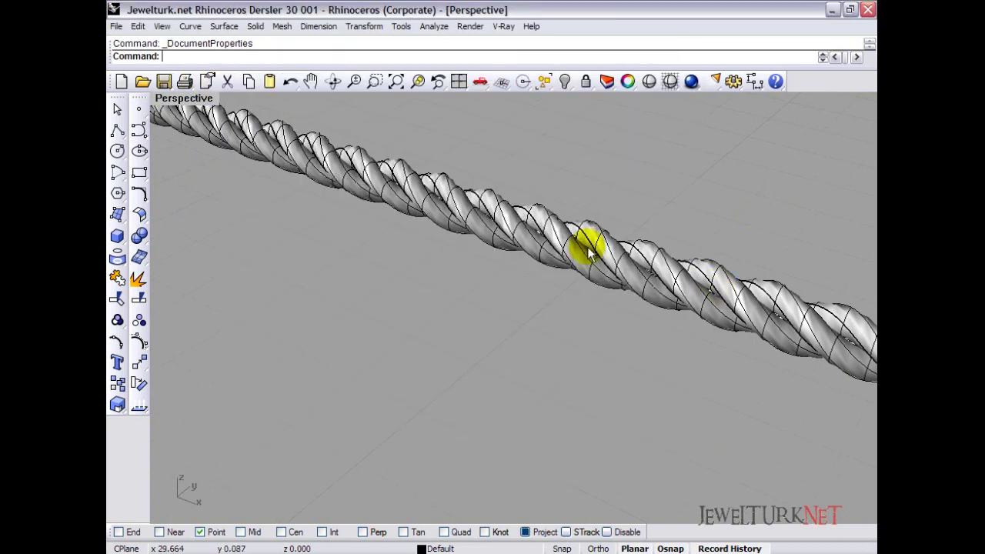
Set the document's render mesh quality to Smooth & slower and inspect the twisted rope.
{"action": "right_click_drag", "start_coordinate": [590, 248], "coordinate": [610, 251]}
{"action": "left_click", "coordinate": [206, 87]}
{"action": "left_click", "coordinate": [278, 110]}
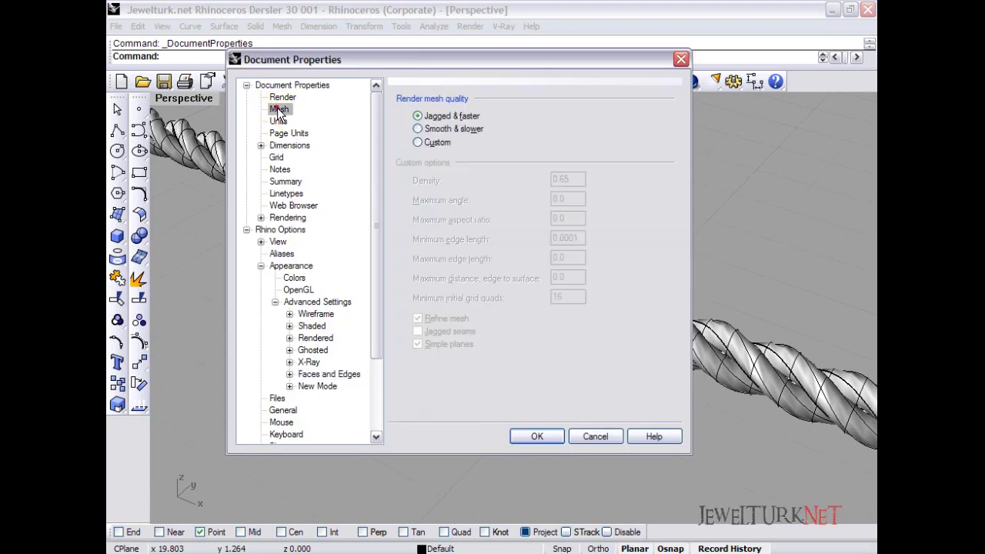
{"action": "left_click", "coordinate": [416, 129]}
{"action": "left_click", "coordinate": [596, 436]}
{"action": "left_click", "coordinate": [543, 435]}
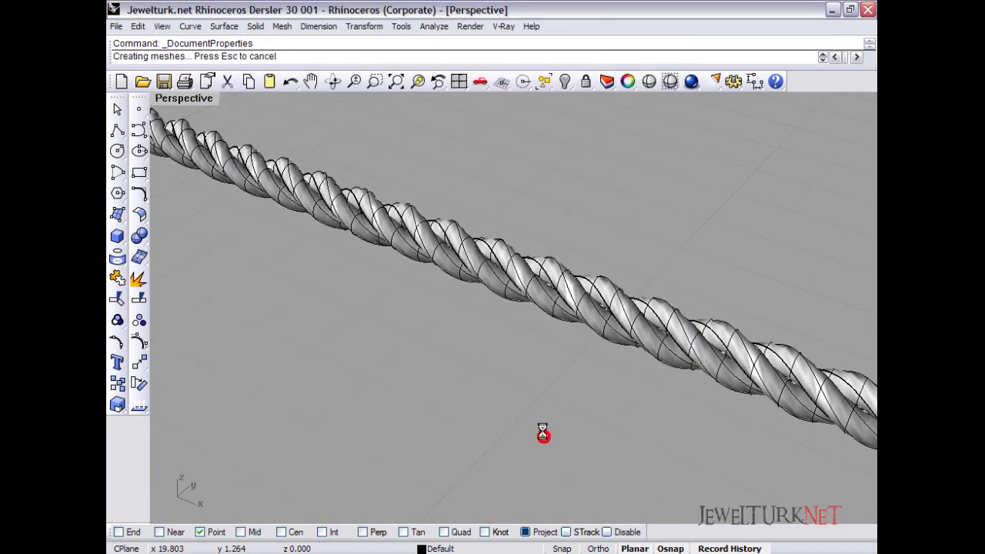
{"action": "mouse_move", "coordinate": [538, 334]}
{"action": "right_mouse_down"}
{"action": "mouse_move", "coordinate": [516, 329]}
{"action": "mouse_move", "coordinate": [538, 335]}
{"action": "right_mouse_up"}
{"action": "scroll", "coordinate": [532, 339], "scroll_direction": "down", "scroll_amount": 10}
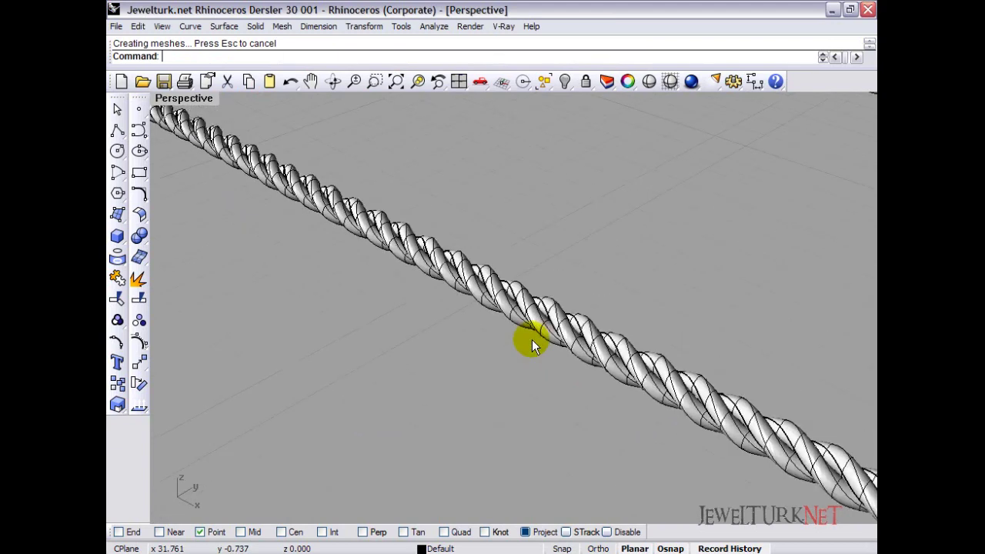
In the maximized Top view, flow a copy of the twisted rope group from the straight base line onto the heart curve, without stretch.
{"action": "double_click", "coordinate": [183, 98]}
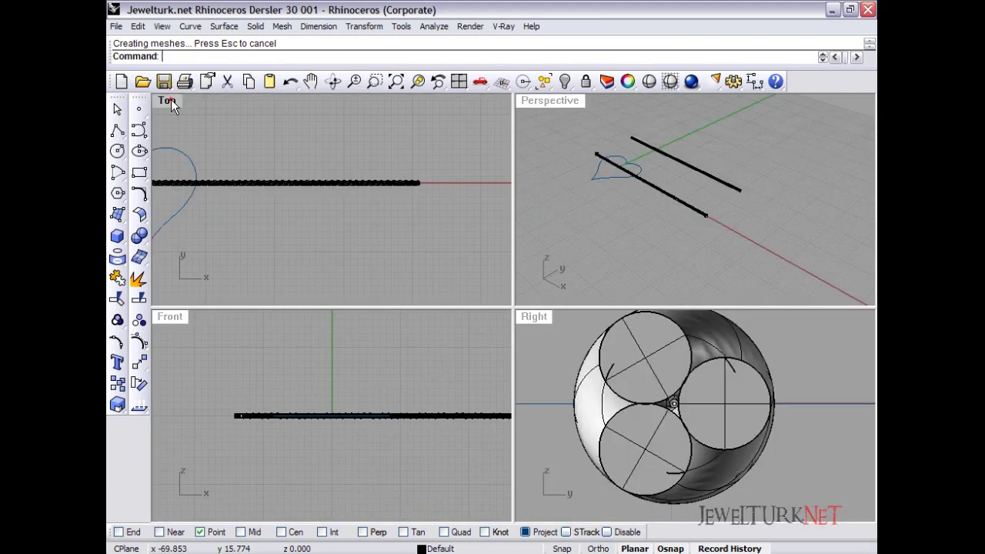
{"action": "double_click", "coordinate": [171, 99]}
{"action": "right_click_drag", "start_coordinate": [245, 186], "coordinate": [506, 190]}
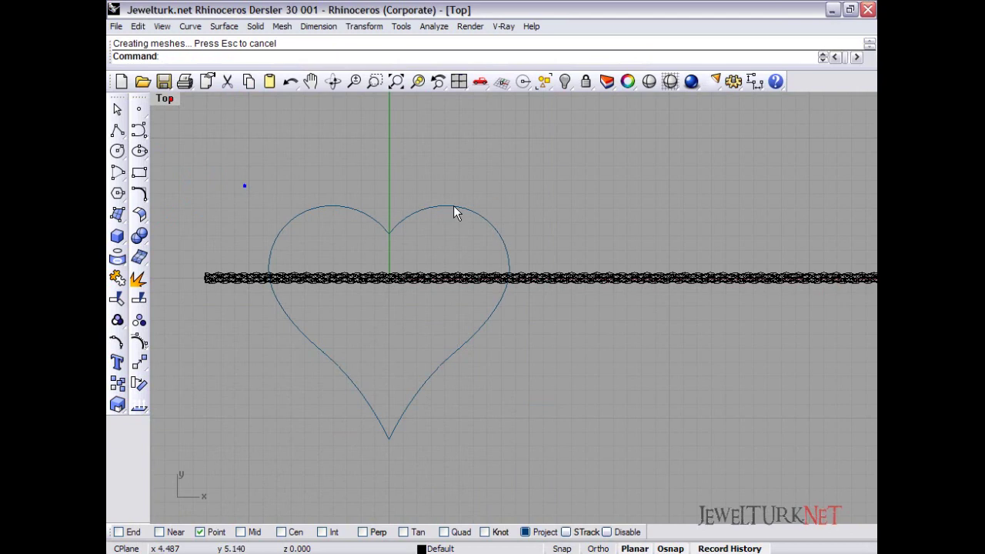
{"action": "right_click_drag", "start_coordinate": [381, 237], "coordinate": [370, 202]}
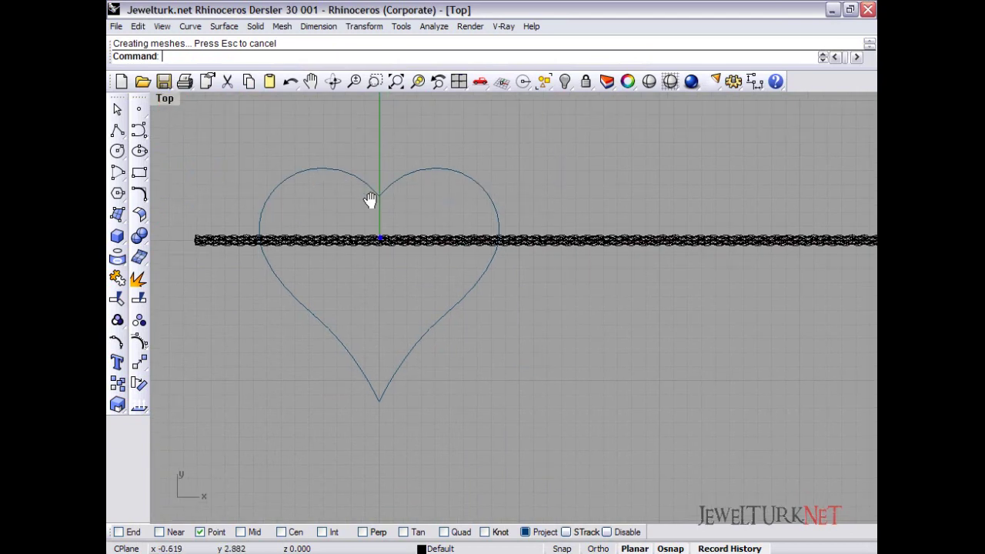
{"action": "left_click", "coordinate": [325, 241]}
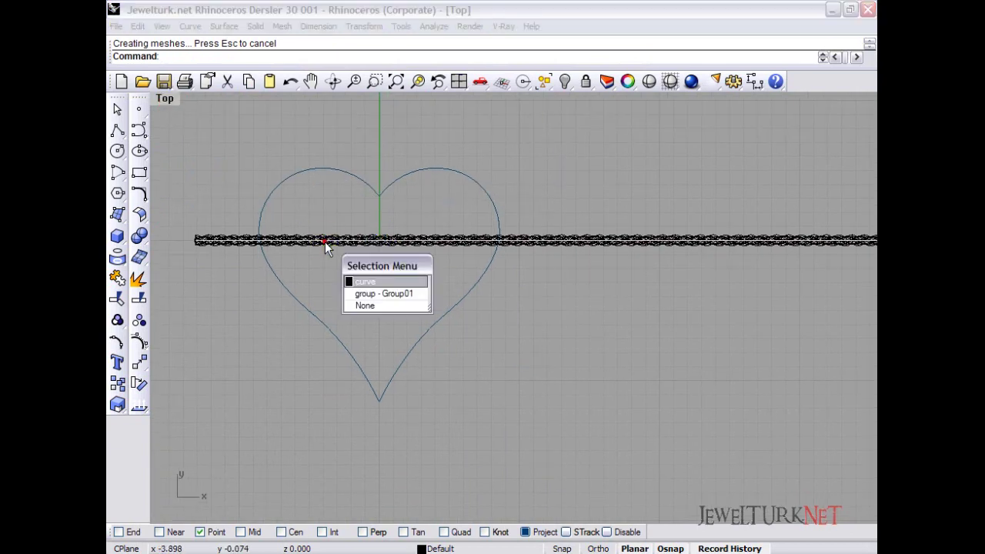
{"action": "left_click", "coordinate": [365, 296]}
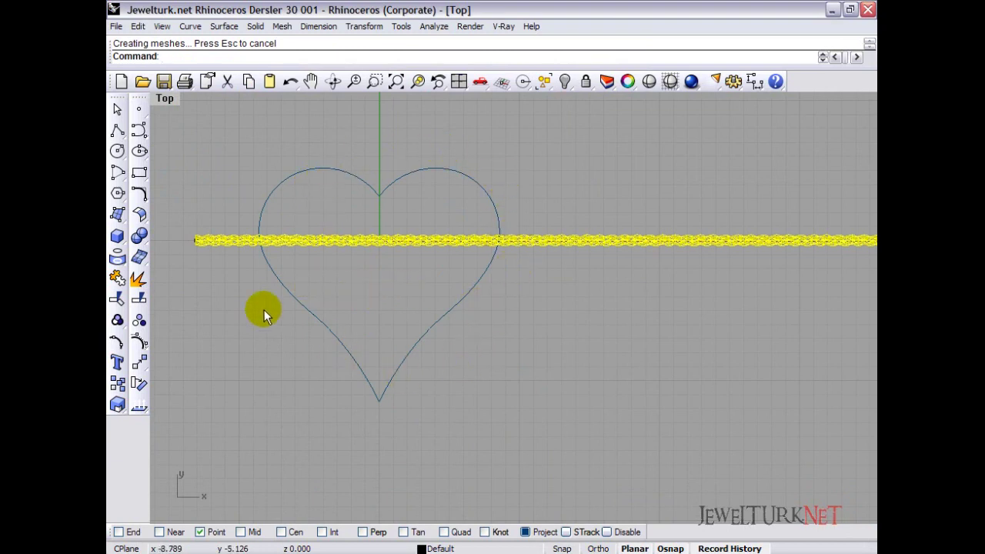
{"action": "left_click", "coordinate": [151, 361]}
{"action": "left_click_drag", "start_coordinate": [156, 357], "coordinate": [176, 361]}
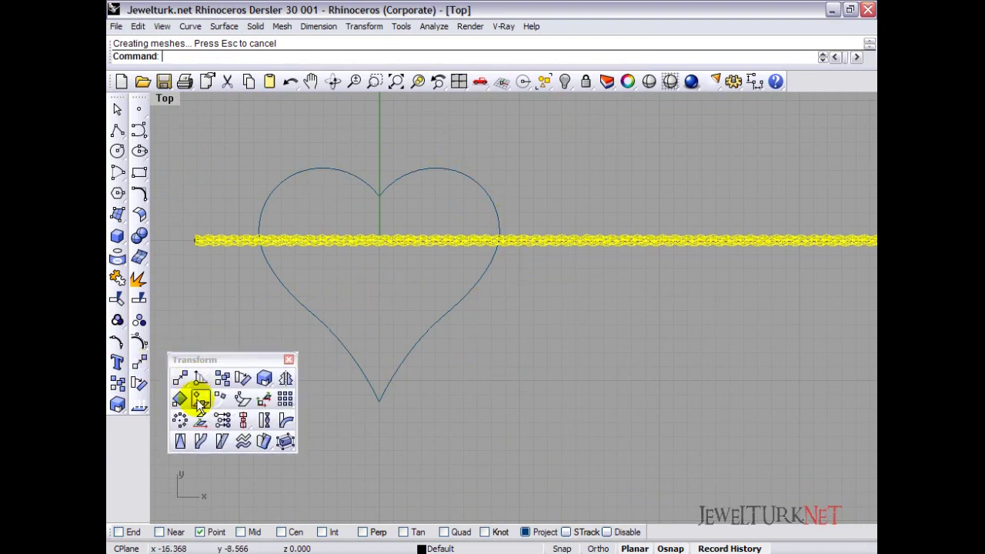
{"action": "left_click", "coordinate": [200, 441]}
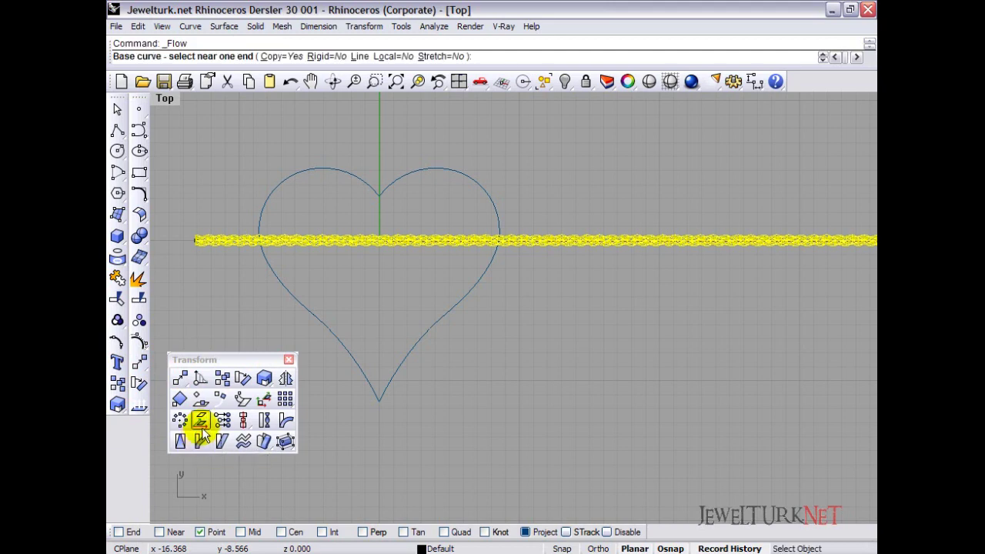
{"action": "left_click", "coordinate": [205, 240]}
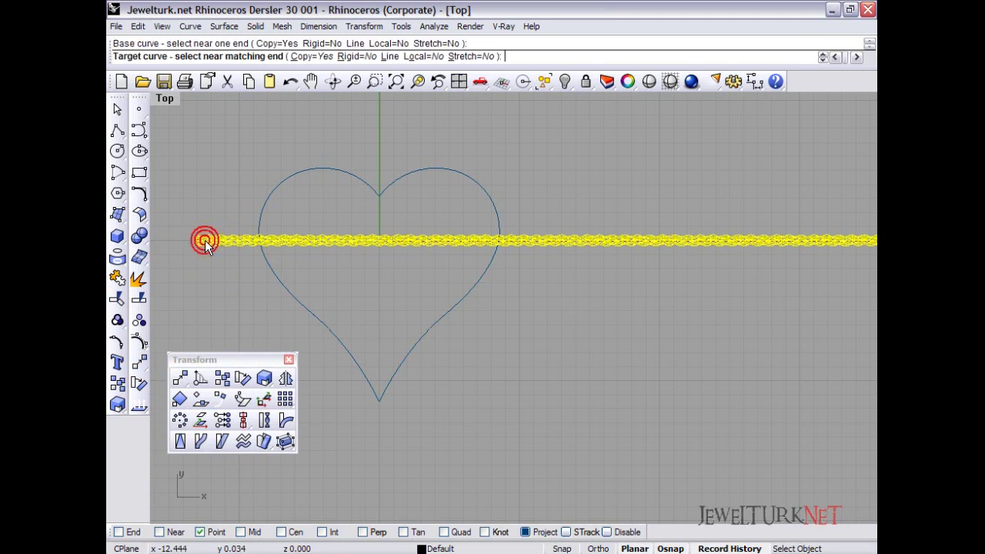
{"action": "left_click", "coordinate": [294, 174]}
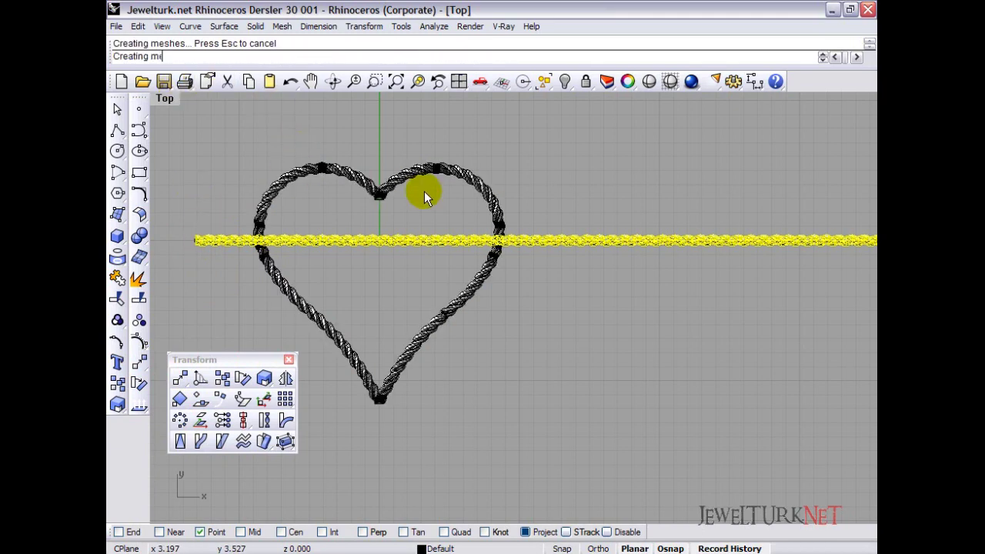
Examine the heart-shaped rope at its upper cleft and lower tip, with the straight rope deselected.
{"action": "right_click_drag", "start_coordinate": [381, 199], "coordinate": [456, 190]}
{"action": "scroll", "coordinate": [414, 195], "scroll_direction": "up", "scroll_amount": 4}
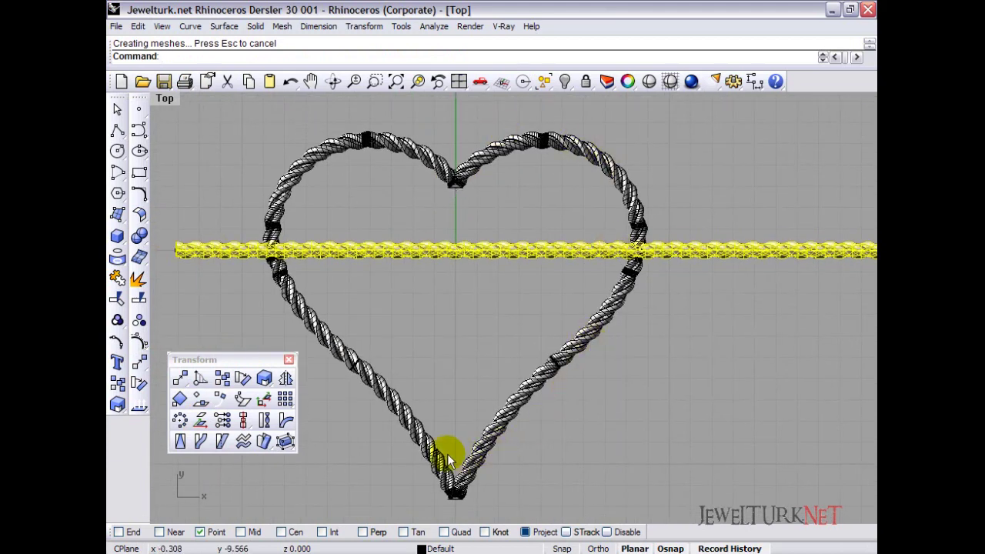
{"action": "scroll", "coordinate": [465, 188], "scroll_direction": "up", "scroll_amount": 6}
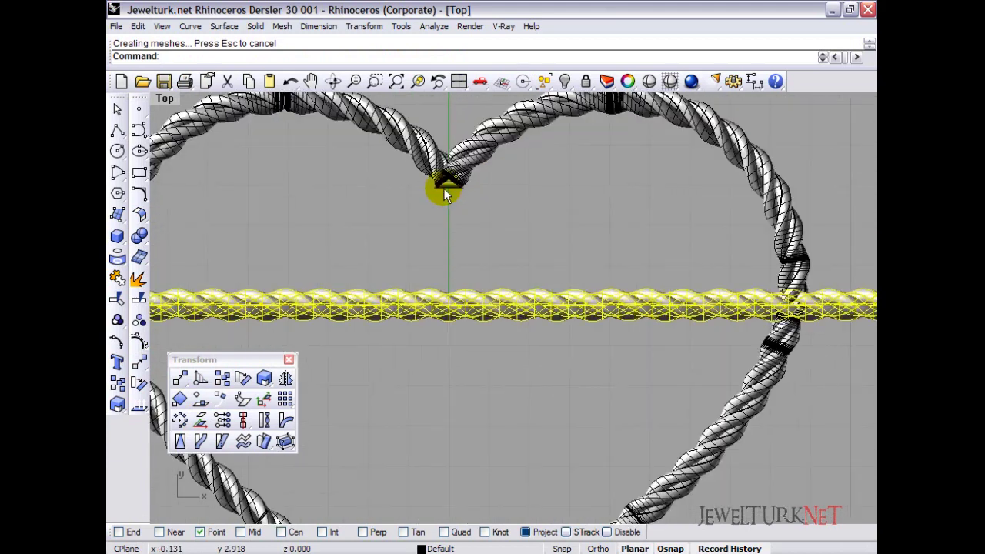
{"action": "left_click", "coordinate": [448, 181]}
{"action": "left_click", "coordinate": [443, 201]}
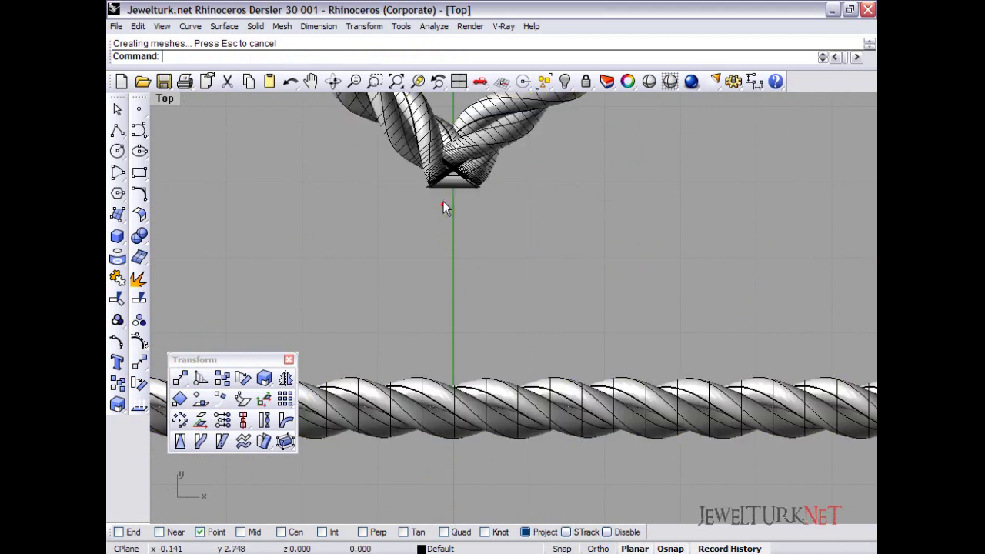
{"action": "scroll", "coordinate": [442, 174], "scroll_direction": "down", "scroll_amount": 4}
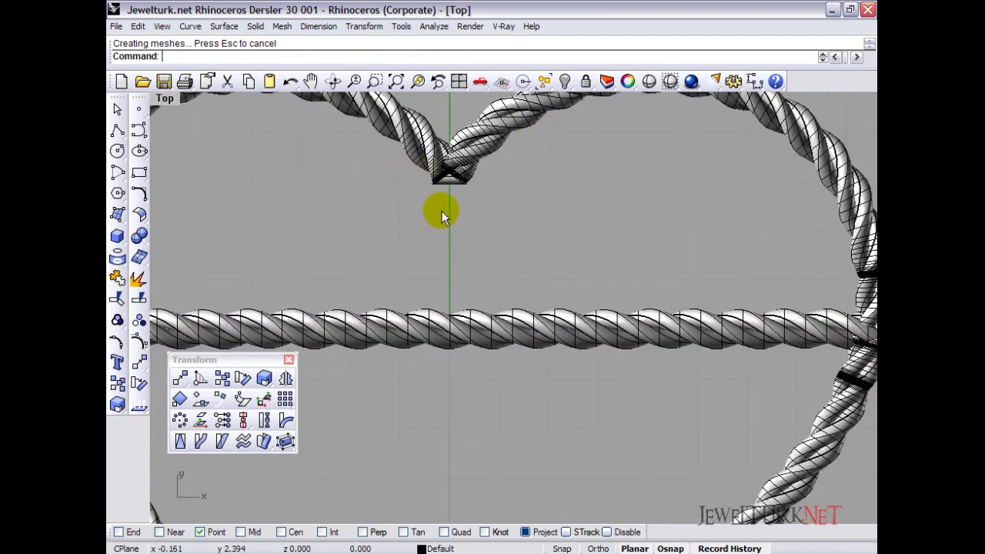
{"action": "scroll", "coordinate": [450, 174], "scroll_direction": "down", "scroll_amount": 3}
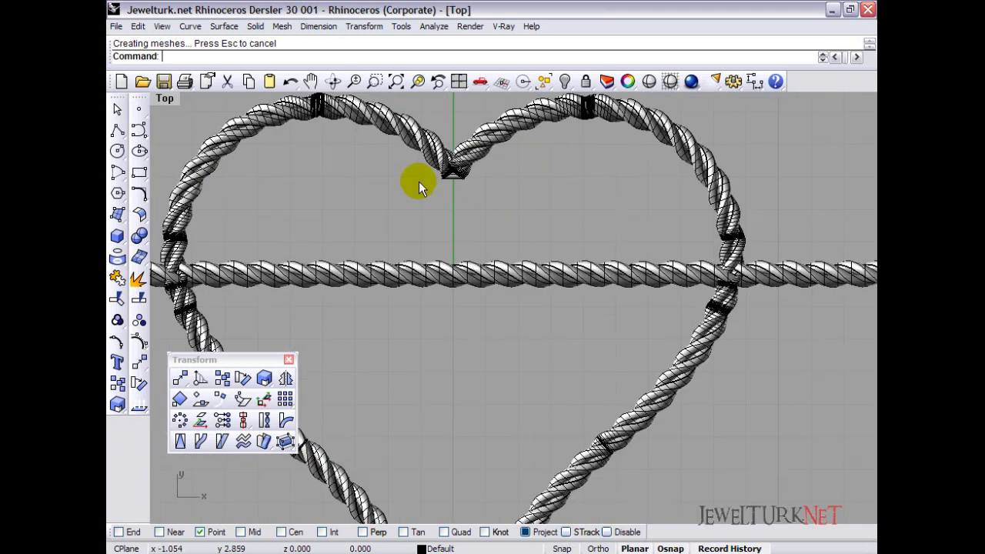
{"action": "scroll", "coordinate": [462, 171], "scroll_direction": "up", "scroll_amount": 3}
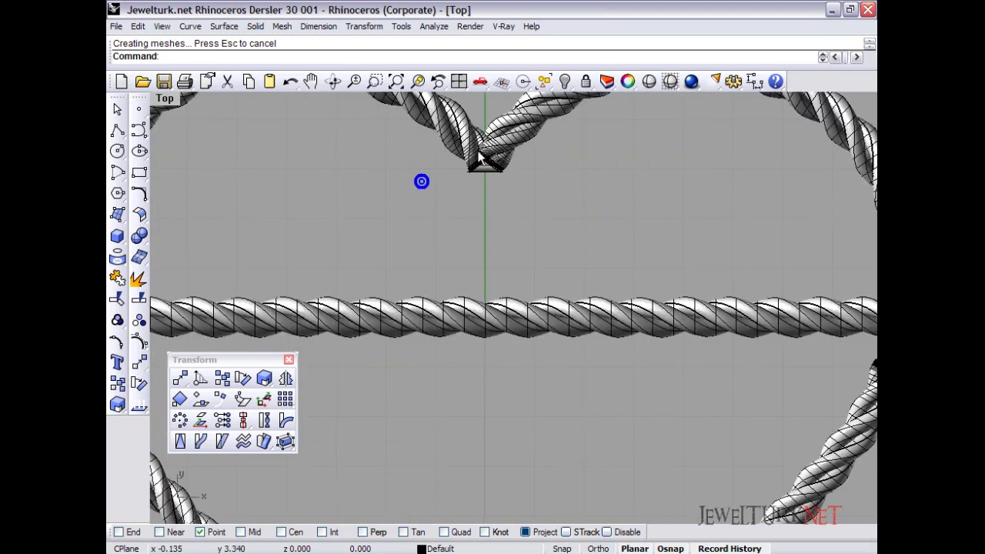
{"action": "left_click", "coordinate": [483, 158]}
{"action": "left_click", "coordinate": [525, 199]}
{"action": "left_click_drag", "start_coordinate": [502, 177], "coordinate": [472, 206]}
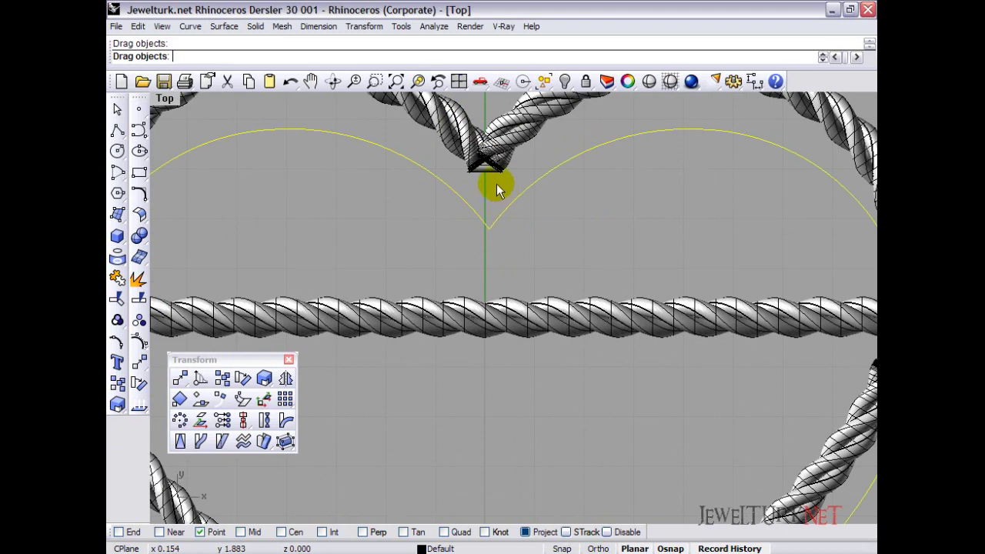
{"action": "key", "text": "Escape"}
{"action": "scroll", "coordinate": [496, 186], "scroll_direction": "down", "scroll_amount": 8}
{"action": "right_click_drag", "start_coordinate": [550, 245], "coordinate": [483, 193]}
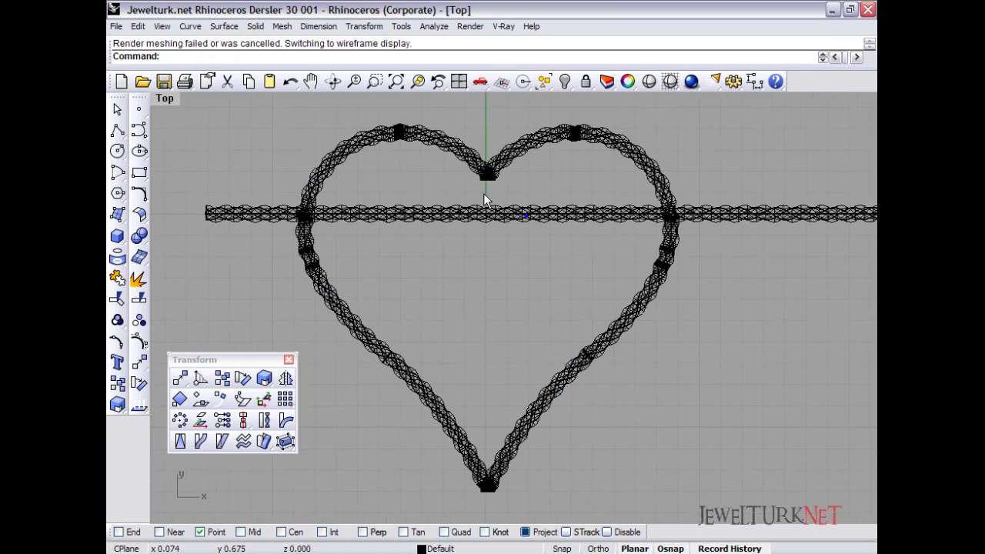
{"action": "left_click", "coordinate": [527, 151]}
{"action": "left_click", "coordinate": [499, 125]}
{"action": "left_click", "coordinate": [520, 142]}
{"action": "left_click", "coordinate": [507, 131]}
{"action": "right_click_drag", "start_coordinate": [458, 189], "coordinate": [512, 190]}
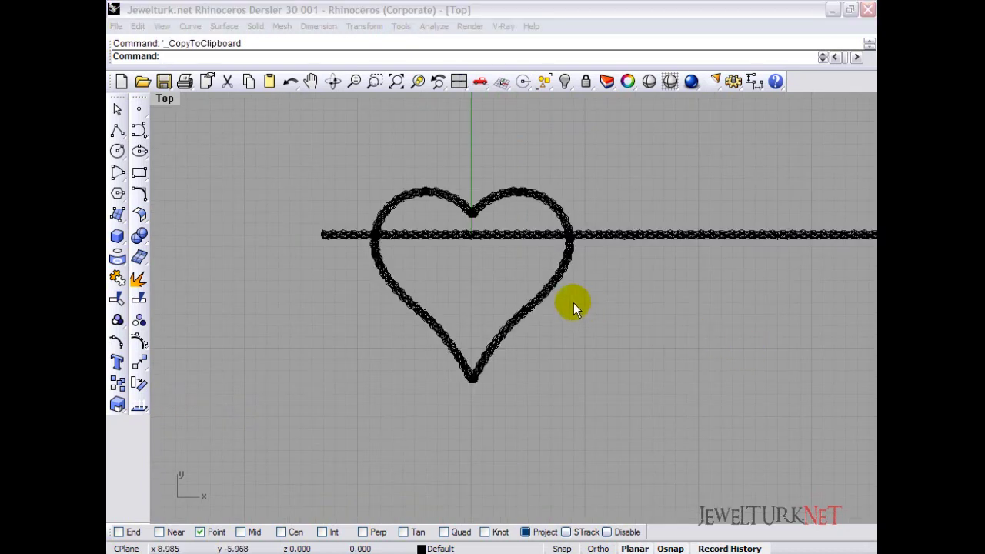
{"action": "right_click_drag", "start_coordinate": [573, 302], "coordinate": [541, 304]}
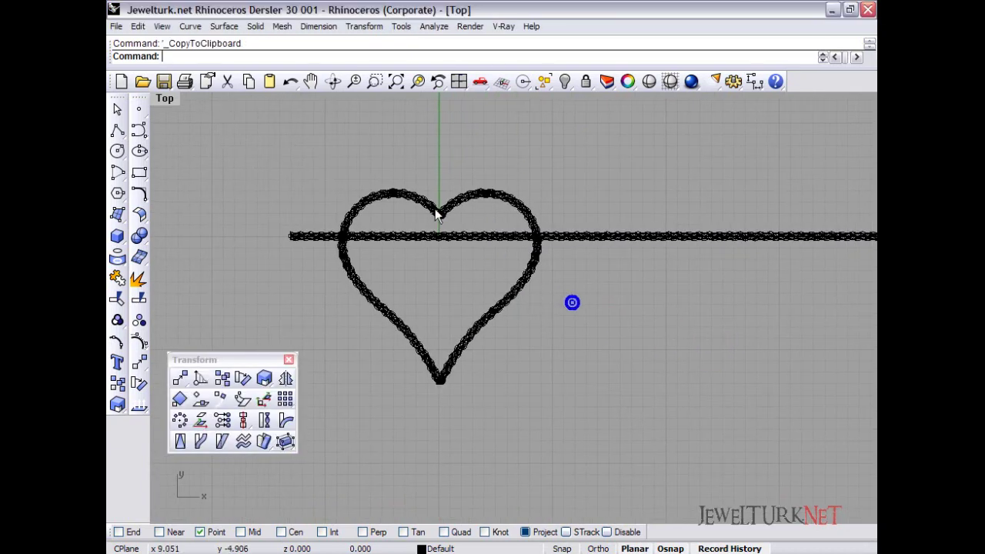
Move the heart-shaped rope group to Layer 02 and hide that layer.
{"action": "left_click", "coordinate": [289, 360]}
{"action": "right_click_drag", "start_coordinate": [434, 260], "coordinate": [402, 258]}
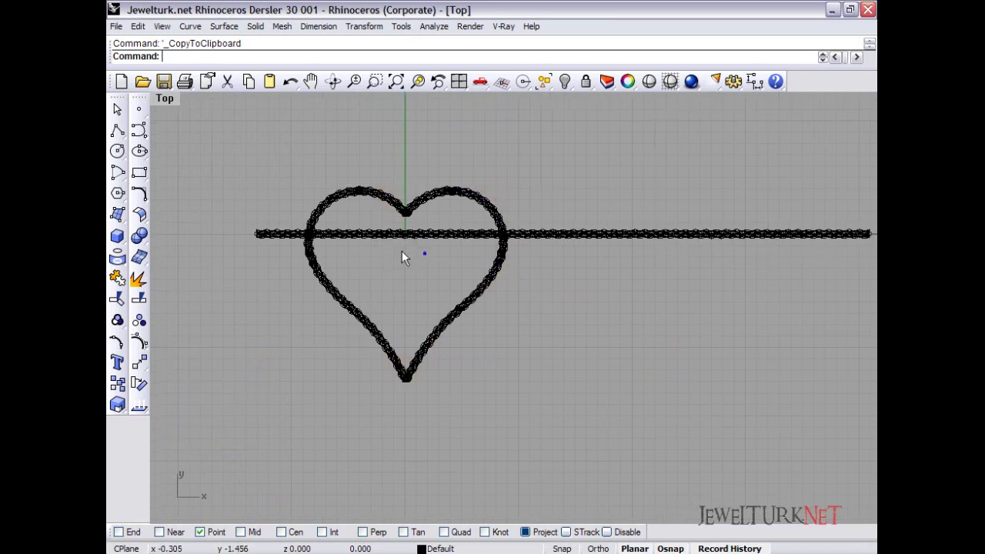
{"action": "left_click", "coordinate": [430, 197]}
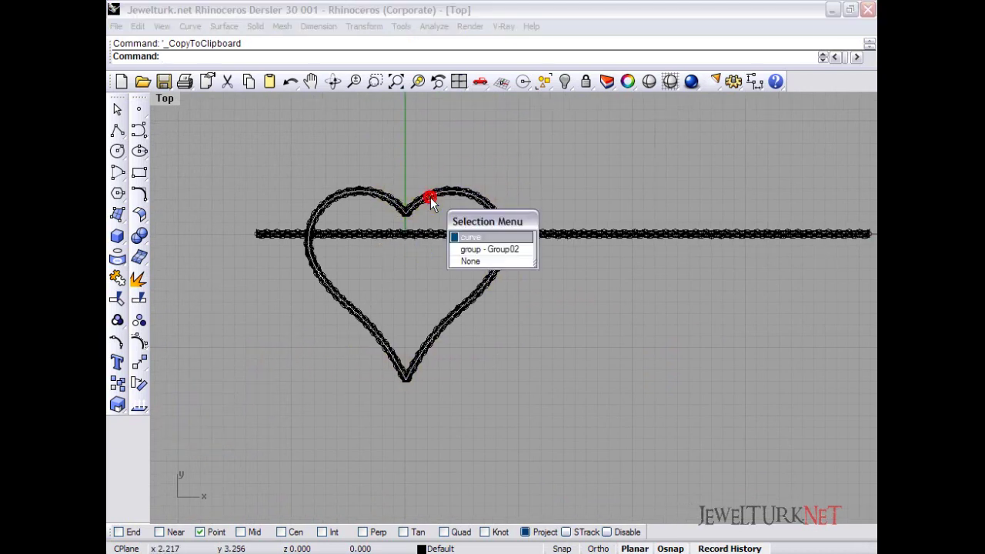
{"action": "left_click", "coordinate": [469, 250]}
{"action": "key", "text": "F3"}
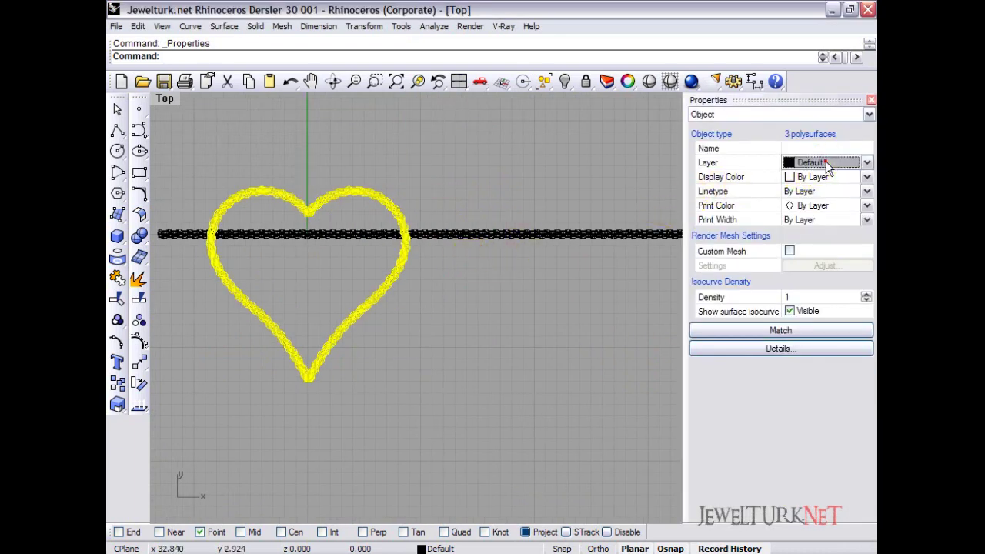
{"action": "left_click", "coordinate": [830, 162]}
{"action": "left_click", "coordinate": [823, 200]}
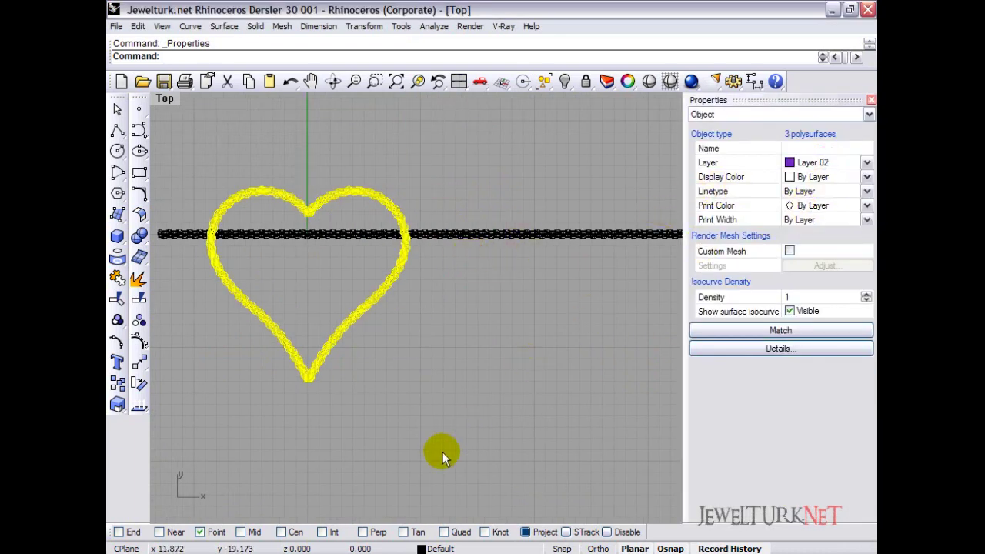
{"action": "left_click", "coordinate": [428, 548]}
{"action": "left_click", "coordinate": [464, 413]}
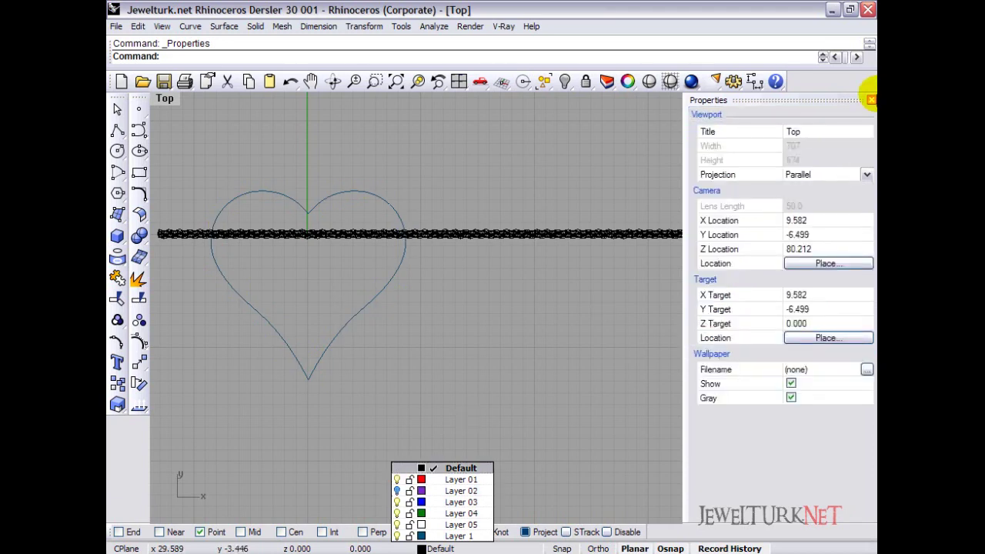
{"action": "left_click", "coordinate": [871, 100]}
Delete the straight twisted rope group that crosses the heart curve, keeping its base line.
{"action": "left_click", "coordinate": [564, 238]}
{"action": "key", "text": "Delete"}
{"action": "scroll", "coordinate": [562, 238], "scroll_direction": "down", "scroll_amount": 3}
{"action": "right_click_drag", "start_coordinate": [497, 230], "coordinate": [490, 249]}
{"action": "scroll", "coordinate": [448, 260], "scroll_direction": "up", "scroll_amount": 2}
{"action": "scroll", "coordinate": [449, 266], "scroll_direction": "up", "scroll_amount": 2}
Try offsetting the heart curve inward by 1.1 mm with round corners, and delete the trial offset.
{"action": "left_click", "coordinate": [434, 191]}
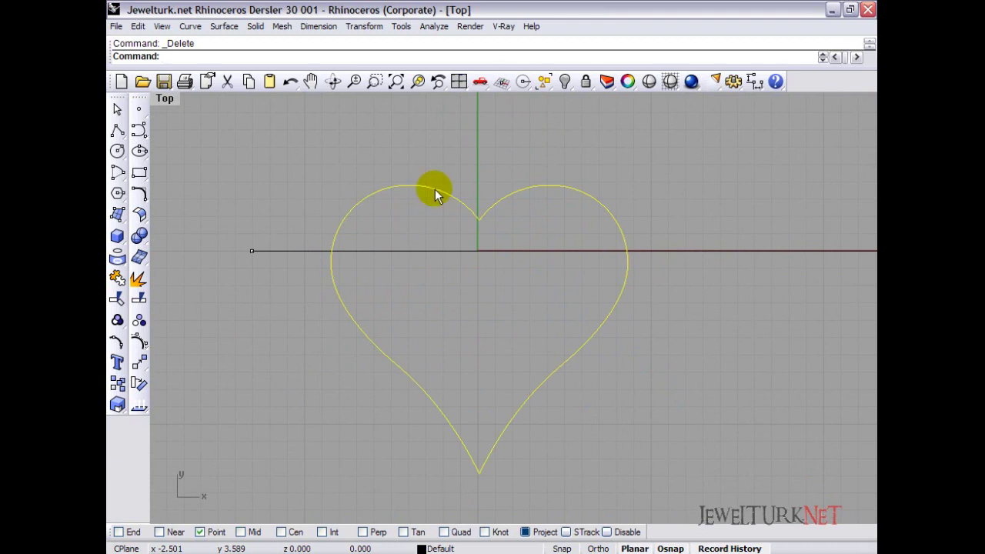
{"action": "type", "text": "O"}
{"action": "key", "text": "BackSpace"}
{"action": "left_click", "coordinate": [138, 193]}
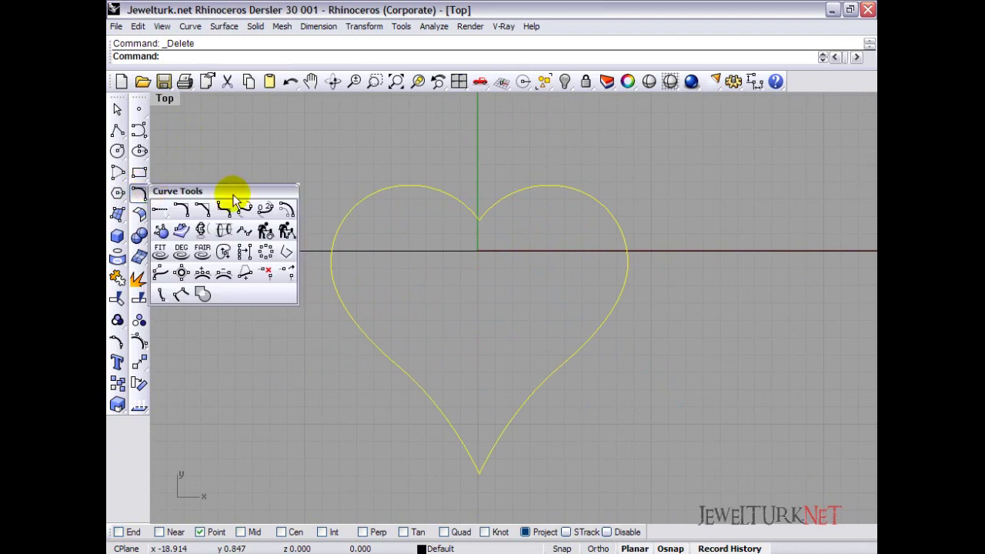
{"action": "left_click", "coordinate": [285, 210]}
{"action": "type", "text": "1.1"}
{"action": "key", "text": "Return"}
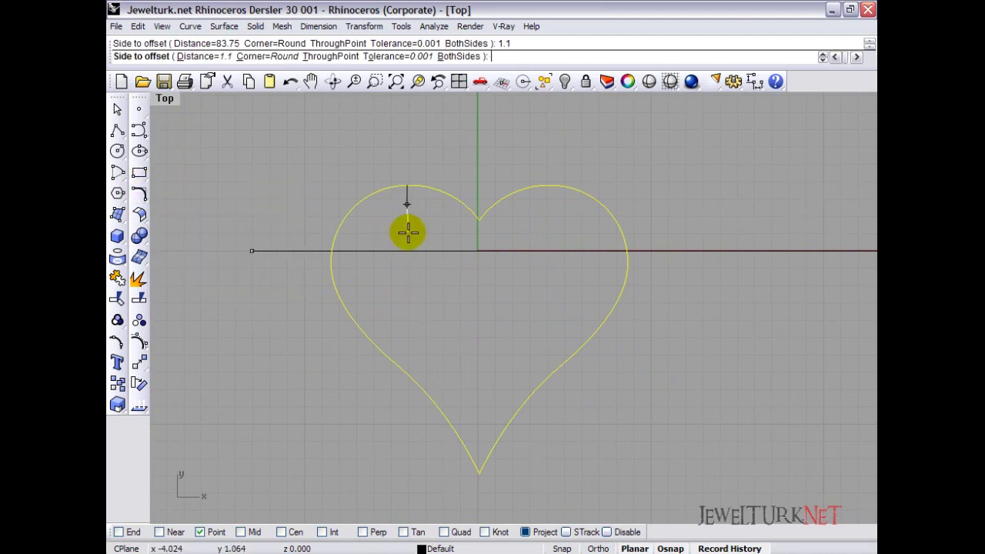
{"action": "left_click", "coordinate": [420, 231]}
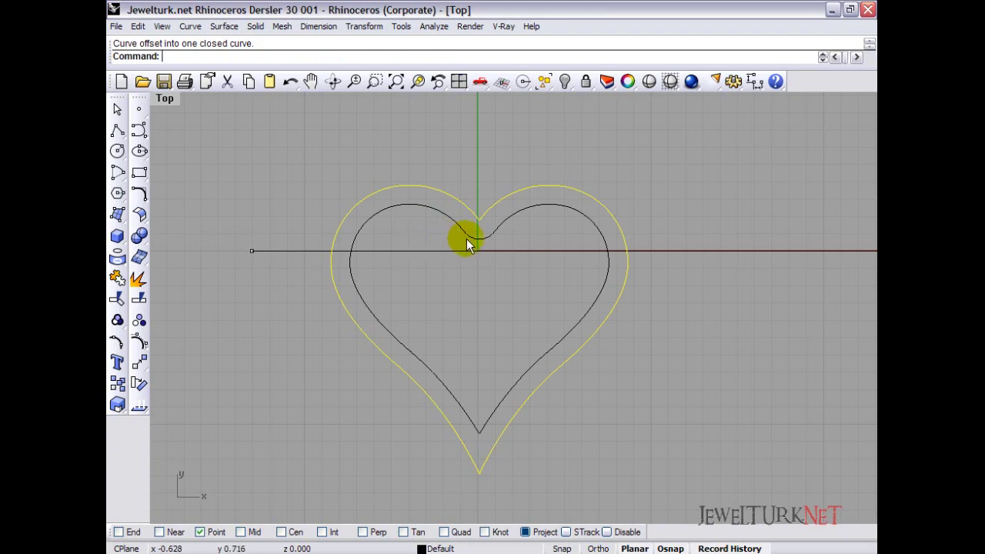
{"action": "left_click", "coordinate": [493, 229]}
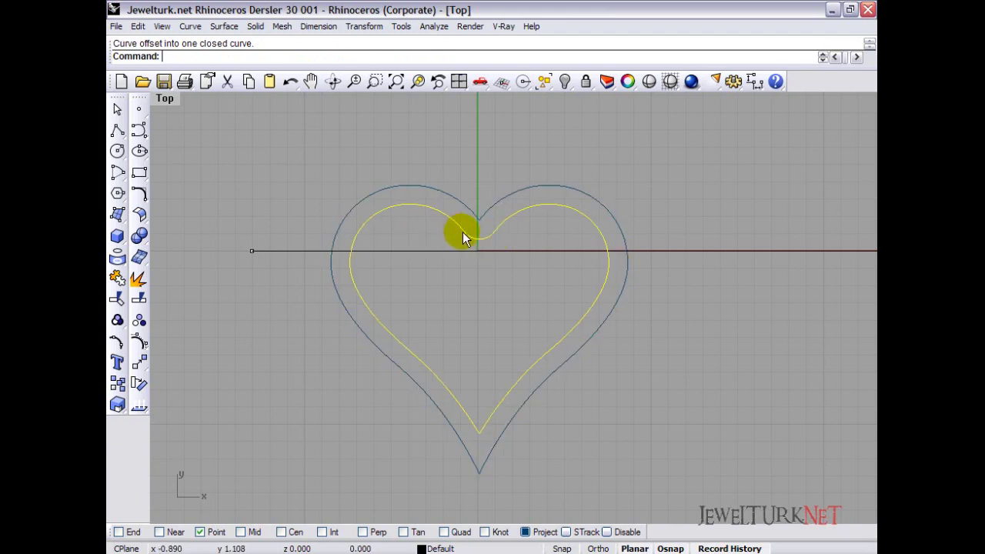
{"action": "key", "text": "Delete"}
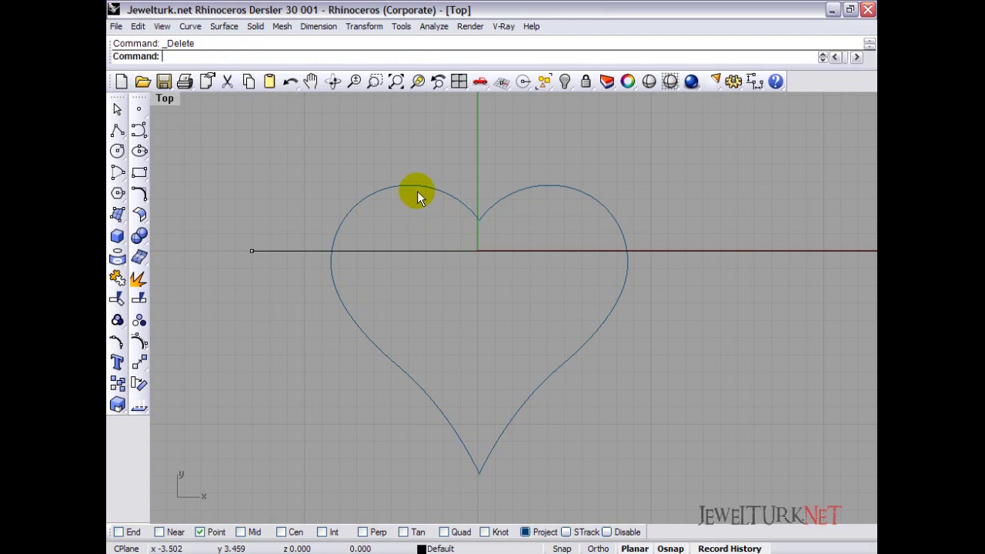
Offset the heart curve inward by 1.1 mm with sharp corners.
{"action": "left_click", "coordinate": [411, 184]}
{"action": "left_click", "coordinate": [139, 215]}
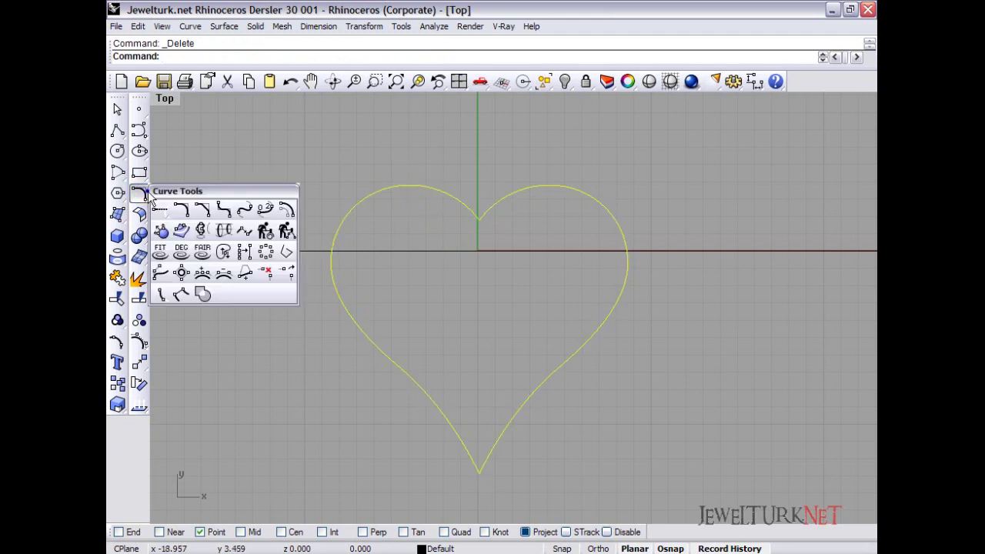
{"action": "left_click", "coordinate": [289, 206]}
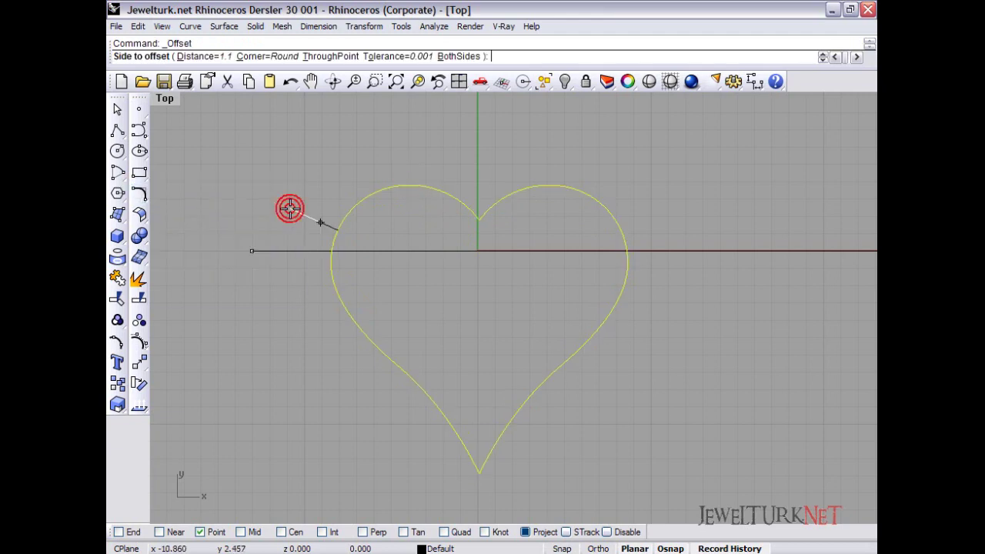
{"action": "left_click", "coordinate": [252, 57]}
{"action": "left_click", "coordinate": [203, 58]}
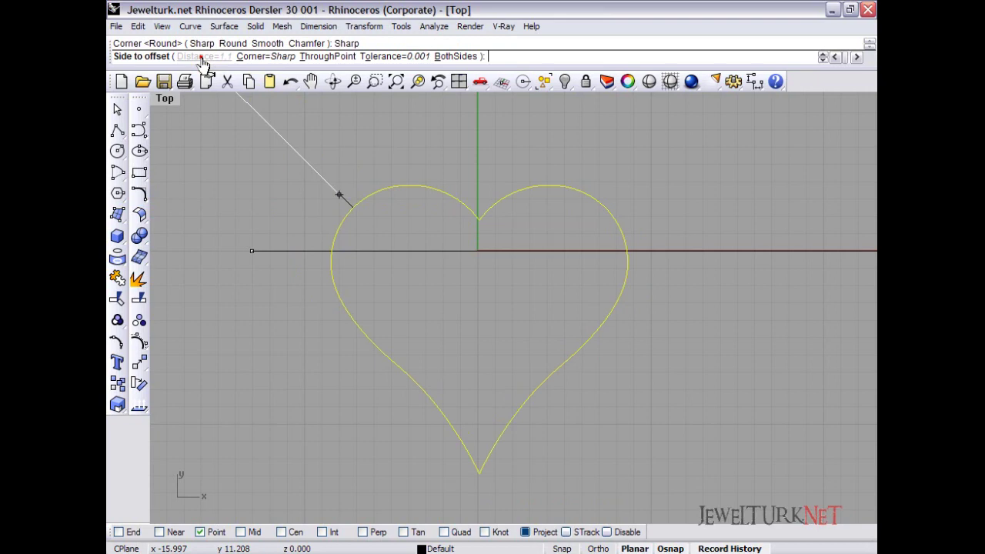
{"action": "left_click", "coordinate": [431, 230]}
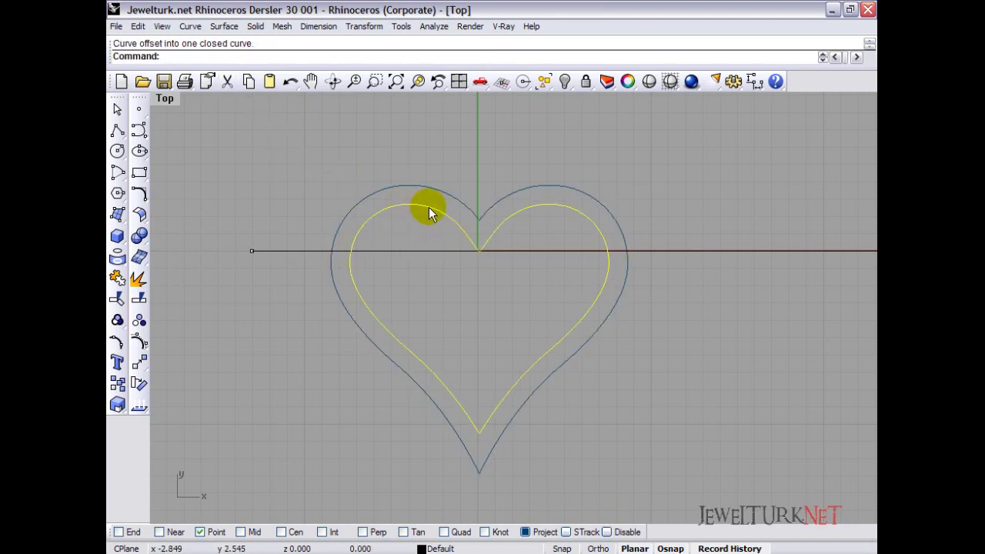
Delete the old base line that crosses the heart curves, keeping the straight wire bundle above them.
{"action": "right_click_drag", "start_coordinate": [430, 279], "coordinate": [418, 247]}
{"action": "right_click_drag", "start_coordinate": [441, 279], "coordinate": [421, 254]}
{"action": "scroll", "coordinate": [421, 255], "scroll_direction": "down", "scroll_amount": 2}
{"action": "right_click_drag", "start_coordinate": [416, 215], "coordinate": [413, 291]}
{"action": "scroll", "coordinate": [413, 289], "scroll_direction": "down", "scroll_amount": 2}
{"action": "right_click_drag", "start_coordinate": [415, 235], "coordinate": [415, 281]}
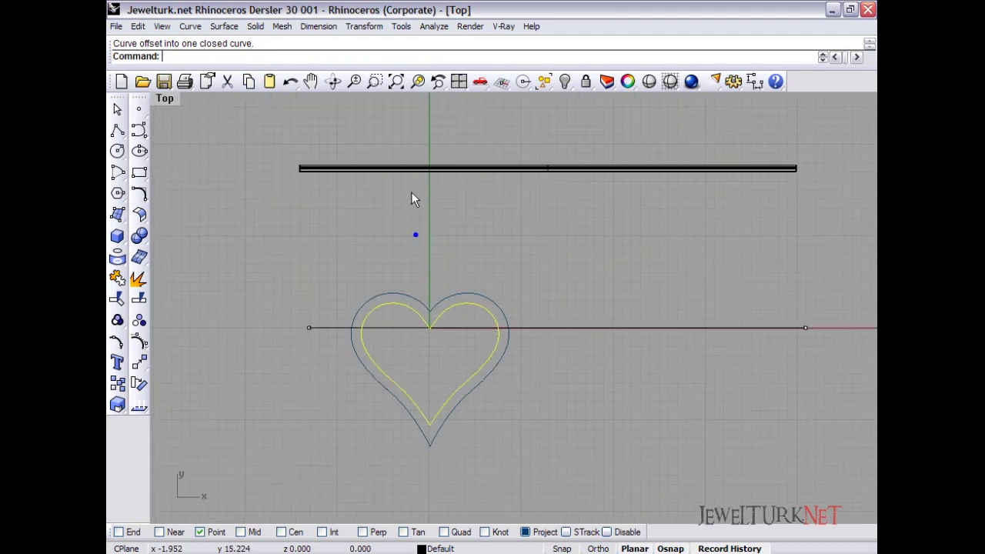
{"action": "left_click_drag", "start_coordinate": [418, 151], "coordinate": [390, 182]}
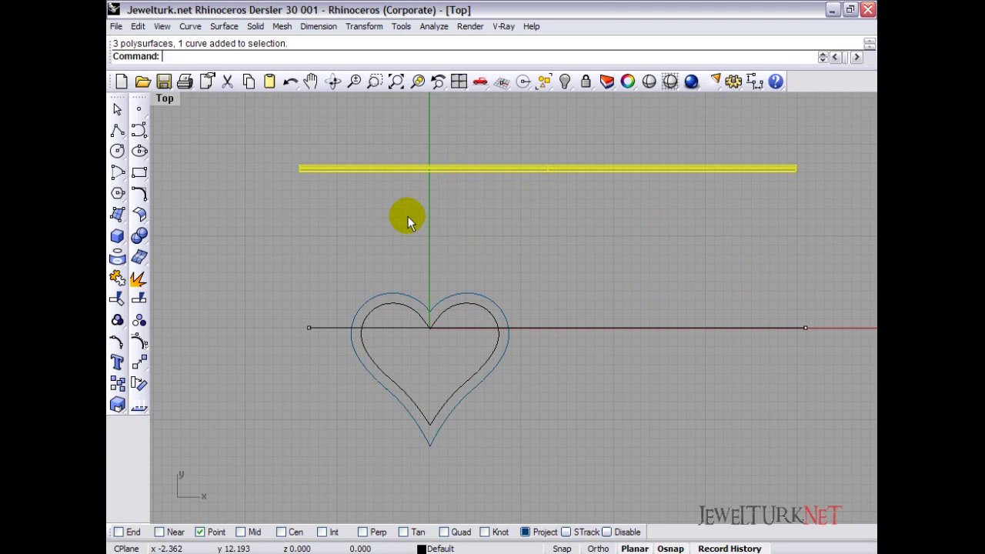
{"action": "left_click_drag", "start_coordinate": [827, 310], "coordinate": [693, 394]}
{"action": "key", "text": "Delete"}
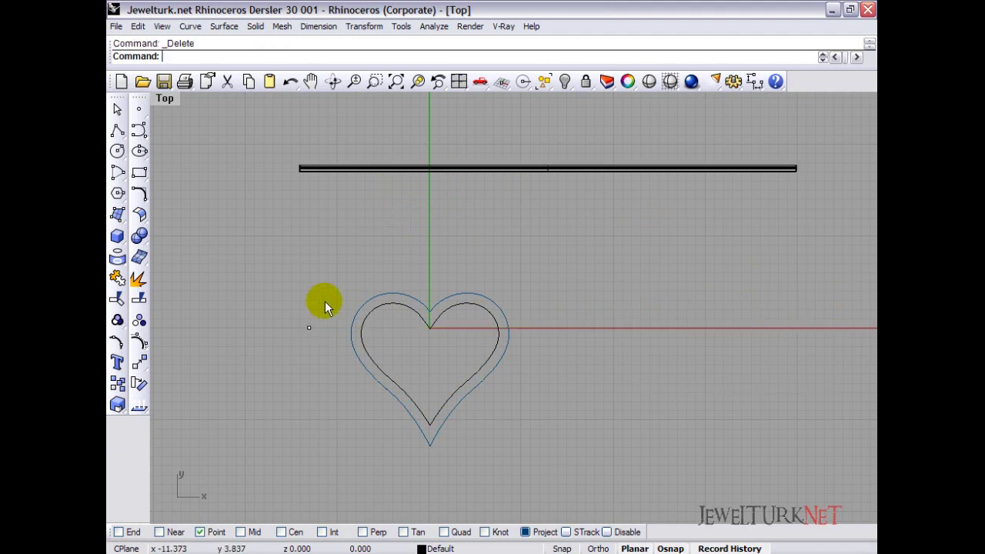
Group the three straight wires using their end-on circular profiles, leaving the centre line out of the group.
{"action": "left_click_drag", "start_coordinate": [243, 244], "coordinate": [245, 245]}
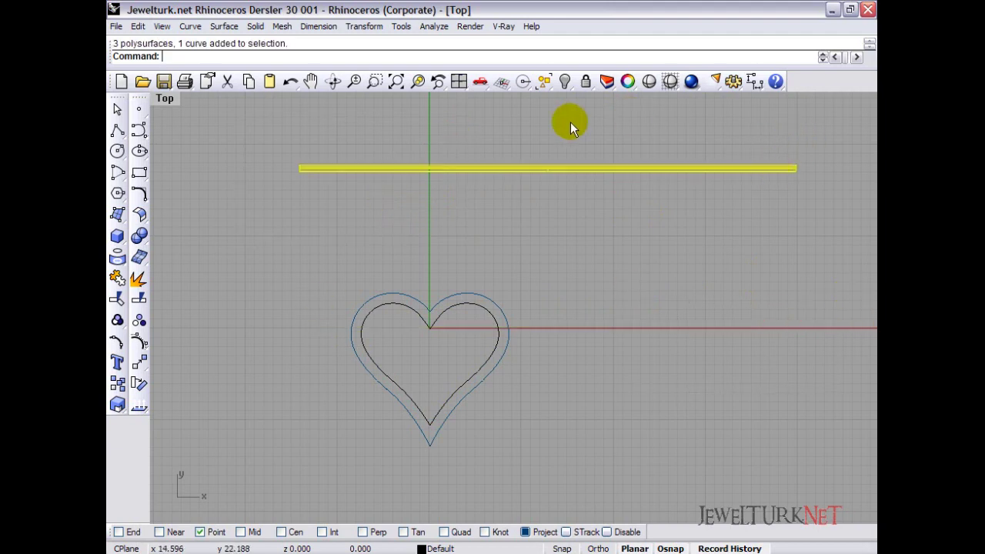
{"action": "left_click", "coordinate": [454, 83]}
{"action": "left_click", "coordinate": [630, 173]}
{"action": "scroll", "coordinate": [698, 223], "scroll_direction": "up", "scroll_amount": 5}
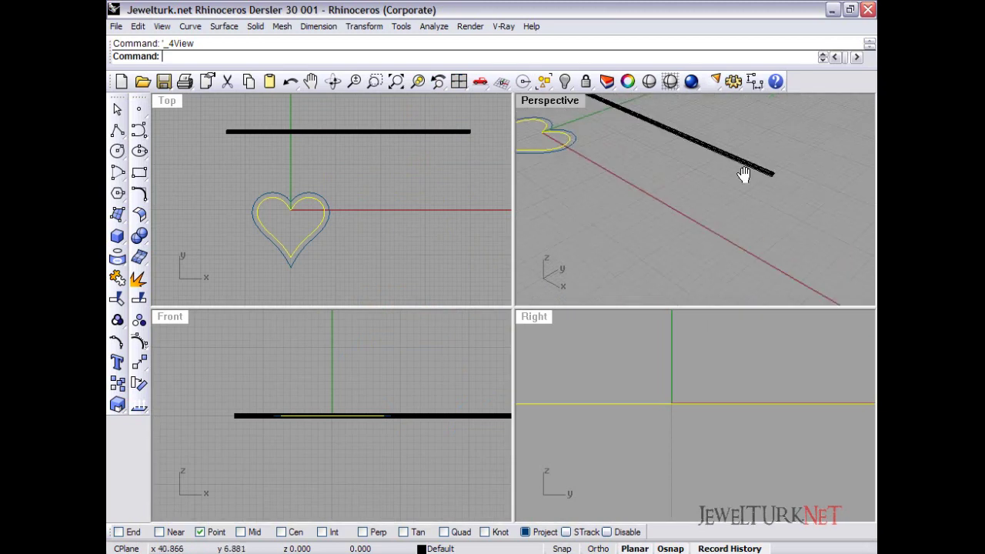
{"action": "right_click_drag", "start_coordinate": [744, 175], "coordinate": [668, 208], "text": "shift"}
{"action": "left_click", "coordinate": [665, 399]}
{"action": "scroll", "coordinate": [673, 379], "scroll_direction": "down", "scroll_amount": 5}
{"action": "right_click_drag", "start_coordinate": [761, 372], "coordinate": [626, 378]}
{"action": "right_click_drag", "start_coordinate": [678, 396], "coordinate": [554, 390]}
{"action": "scroll", "coordinate": [768, 365], "scroll_direction": "up", "scroll_amount": 5}
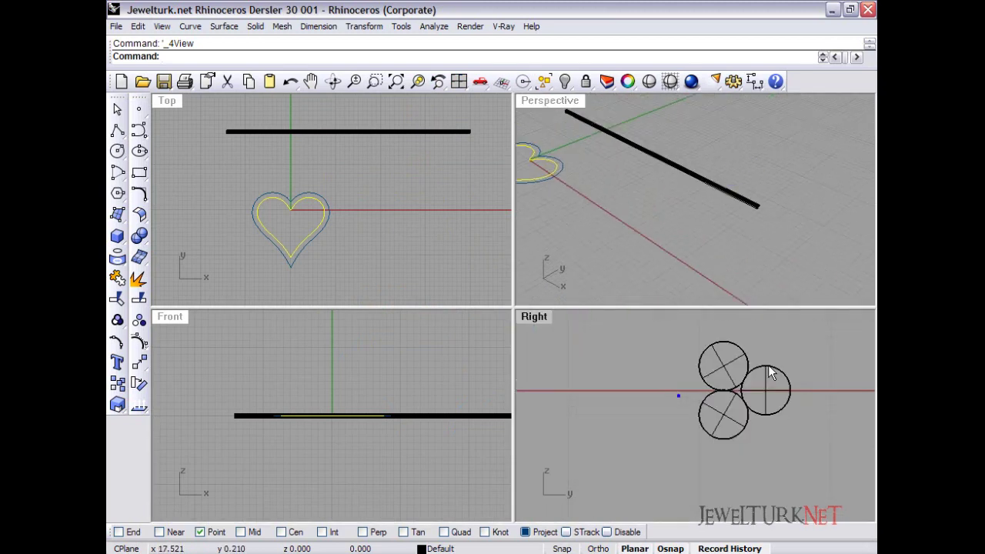
{"action": "scroll", "coordinate": [708, 375], "scroll_direction": "up", "scroll_amount": 3}
{"action": "left_click", "coordinate": [705, 384]}
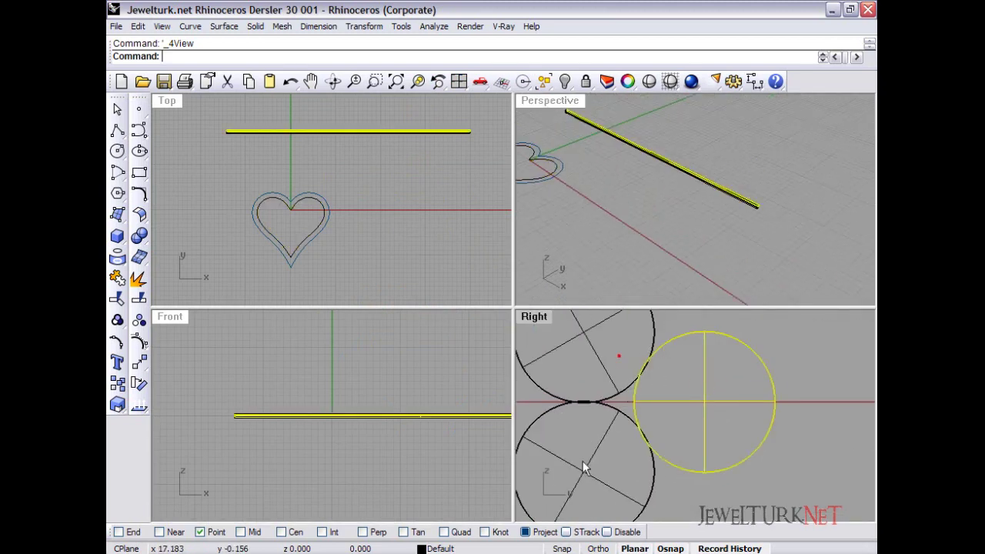
{"action": "left_click", "coordinate": [592, 360]}
{"action": "left_click", "coordinate": [597, 458]}
{"action": "left_click", "coordinate": [673, 400], "text": "shift"}
{"action": "right_click_drag", "start_coordinate": [596, 349], "coordinate": [642, 405]}
{"action": "left_click", "coordinate": [626, 382], "text": "shift"}
{"action": "left_click", "coordinate": [116, 320]}
Copy the wire bundle with its centre line and place the copy across the lower part of the heart.
{"action": "left_click_drag", "start_coordinate": [491, 111], "coordinate": [161, 166]}
{"action": "key", "text": "ctrl+c"}
{"action": "key", "text": "ctrl+v"}
{"action": "double_click", "coordinate": [160, 101]}
{"action": "left_click_drag", "start_coordinate": [334, 171], "coordinate": [332, 315]}
Measure the length of the inner heart curve.
{"action": "left_click", "coordinate": [357, 257]}
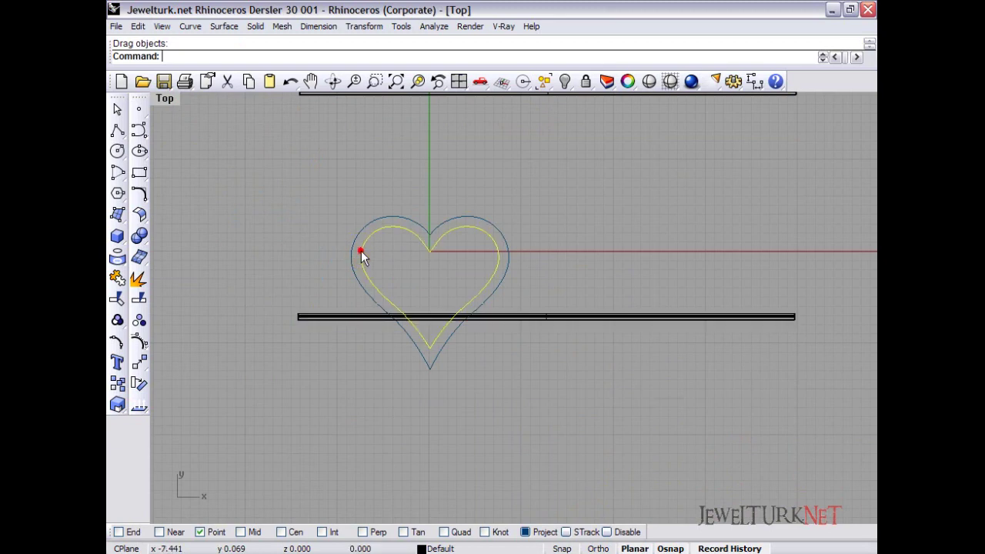
{"action": "left_click", "coordinate": [140, 383]}
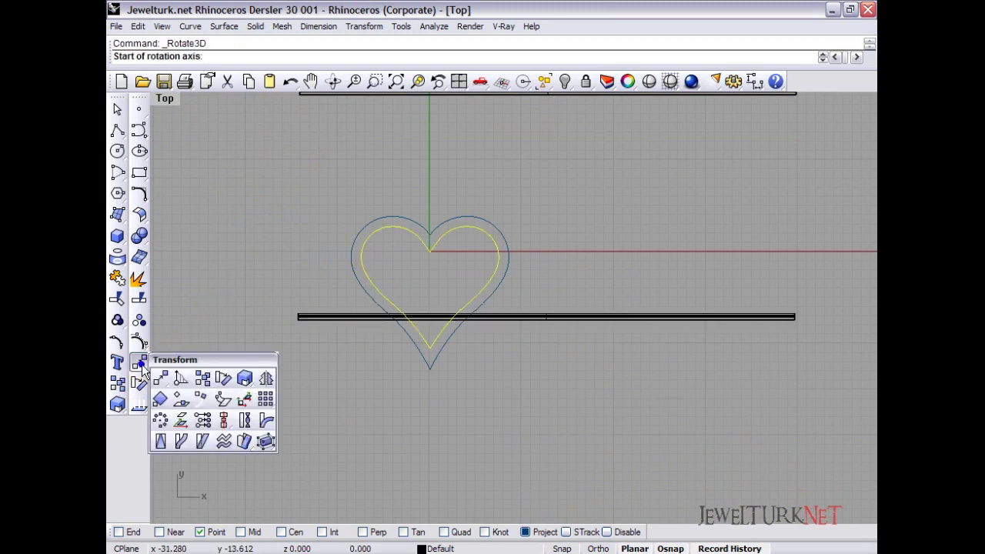
{"action": "left_click", "coordinate": [139, 406]}
{"action": "left_click", "coordinate": [139, 409]}
{"action": "left_click", "coordinate": [197, 423]}
{"action": "right_click_drag", "start_coordinate": [256, 145], "coordinate": [261, 194]}
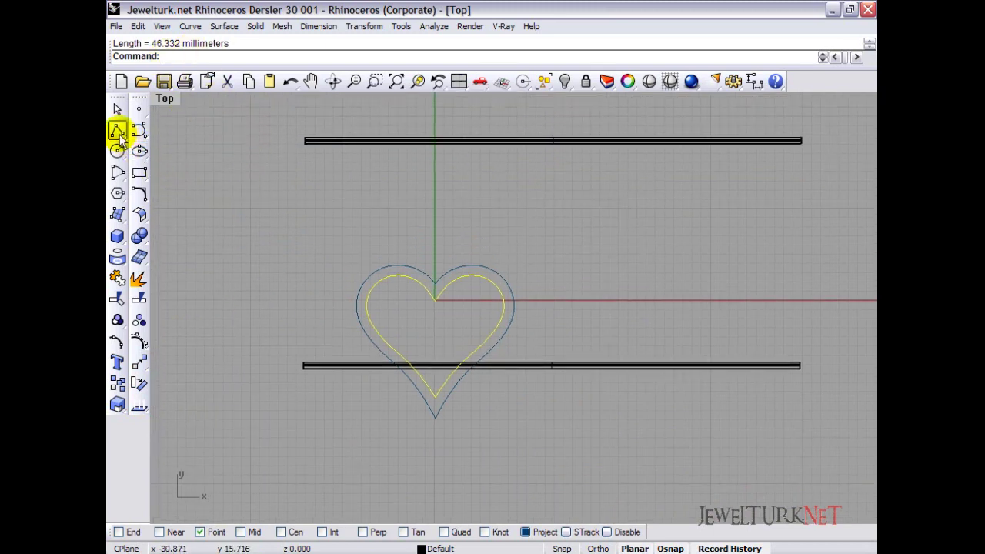
Draw a vertical guide line extending both ways from the left end of the copied bundle, using End snap.
{"action": "left_click", "coordinate": [118, 134]}
{"action": "key", "text": "Escape"}
{"action": "left_click", "coordinate": [125, 140]}
{"action": "left_click", "coordinate": [177, 146]}
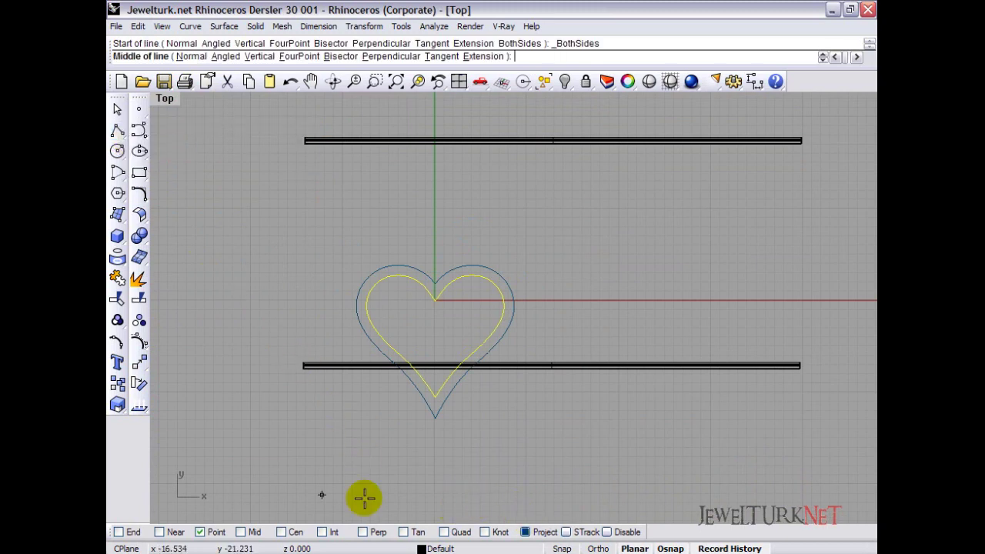
{"action": "left_click", "coordinate": [119, 531]}
{"action": "scroll", "coordinate": [291, 369], "scroll_direction": "up", "scroll_amount": 2}
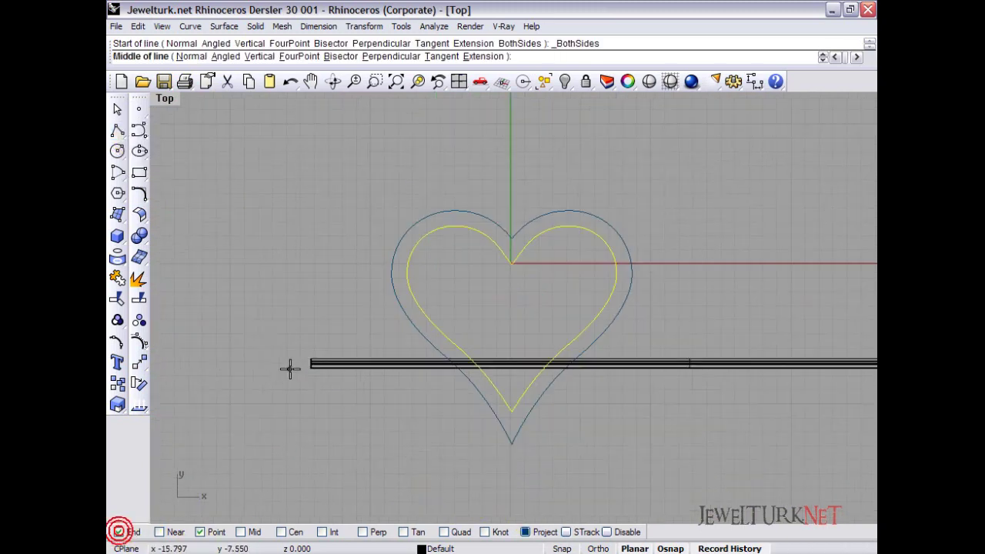
{"action": "left_click", "coordinate": [310, 363]}
{"action": "left_click", "coordinate": [319, 113]}
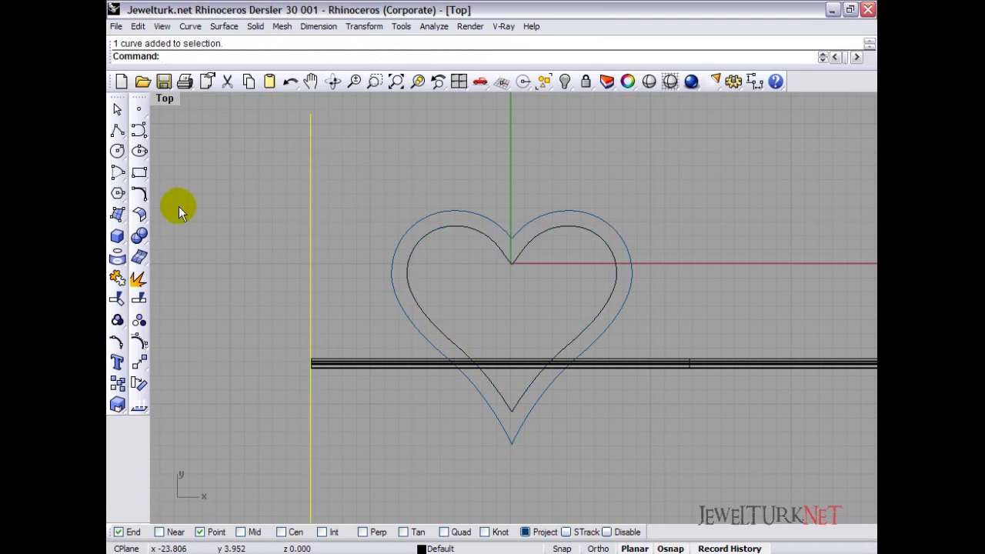
Offset the vertical guide line by 46.33 mm toward the far end of the wire bundle.
{"action": "left_click", "coordinate": [139, 193]}
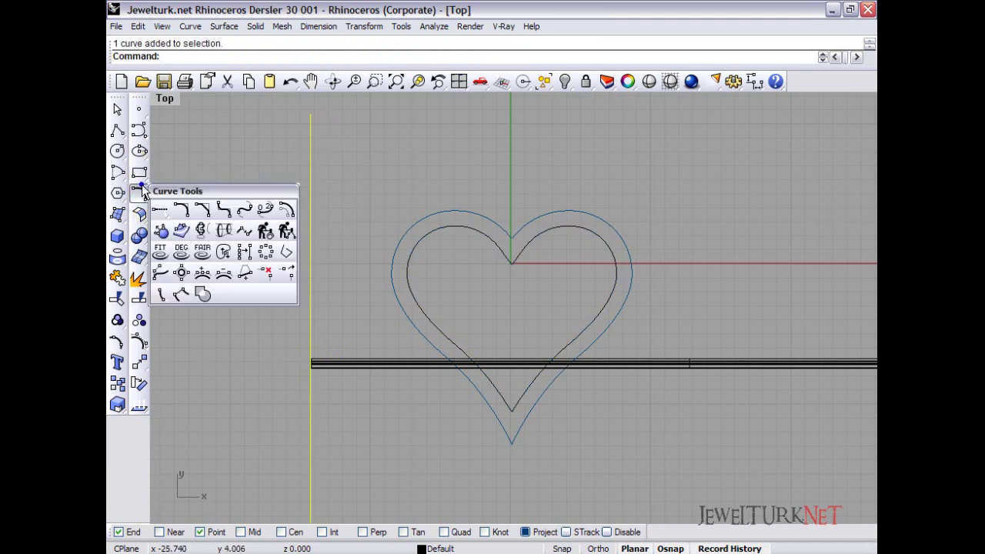
{"action": "left_click", "coordinate": [286, 204]}
{"action": "type", "text": "46.33"}
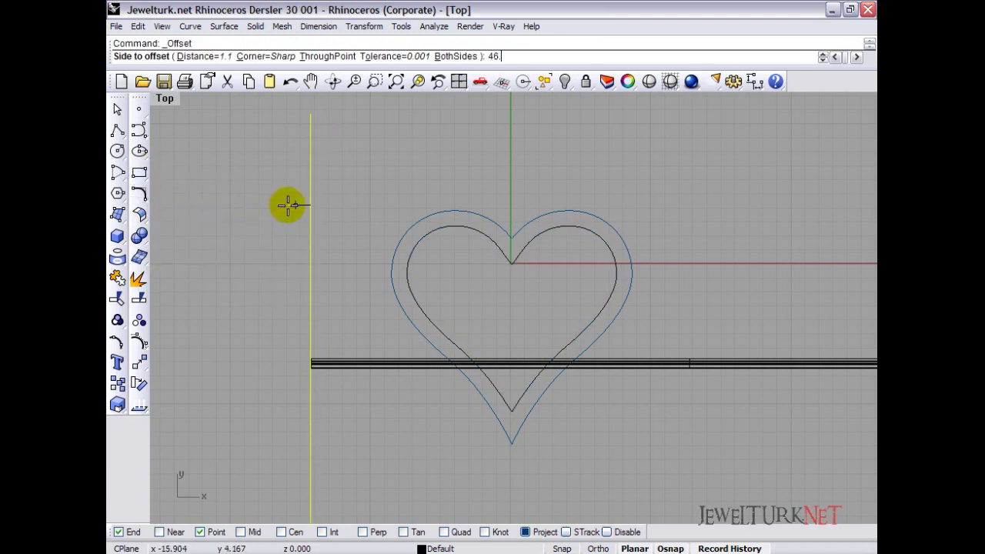
{"action": "key", "text": "Return"}
{"action": "scroll", "coordinate": [384, 149], "scroll_direction": "down", "scroll_amount": 3}
{"action": "left_click", "coordinate": [442, 147]}
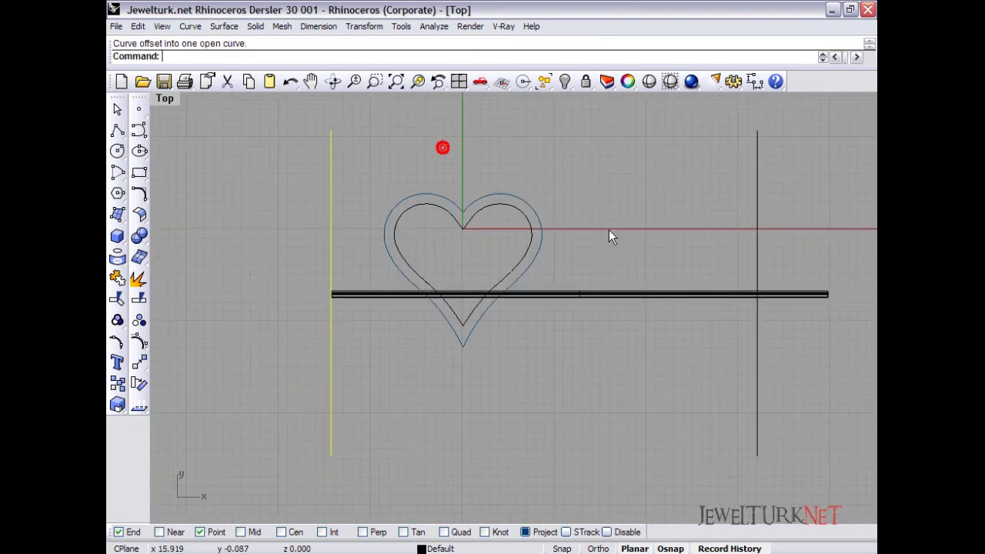
{"action": "right_click_drag", "start_coordinate": [609, 229], "coordinate": [554, 221]}
{"action": "left_click_drag", "start_coordinate": [792, 260], "coordinate": [754, 340]}
{"action": "scroll", "coordinate": [765, 285], "scroll_direction": "up", "scroll_amount": 2}
{"action": "left_click", "coordinate": [750, 286]}
{"action": "key", "text": "ctrl+z"}
{"action": "key", "text": "Escape"}
{"action": "scroll", "coordinate": [746, 253], "scroll_direction": "down", "scroll_amount": 3}
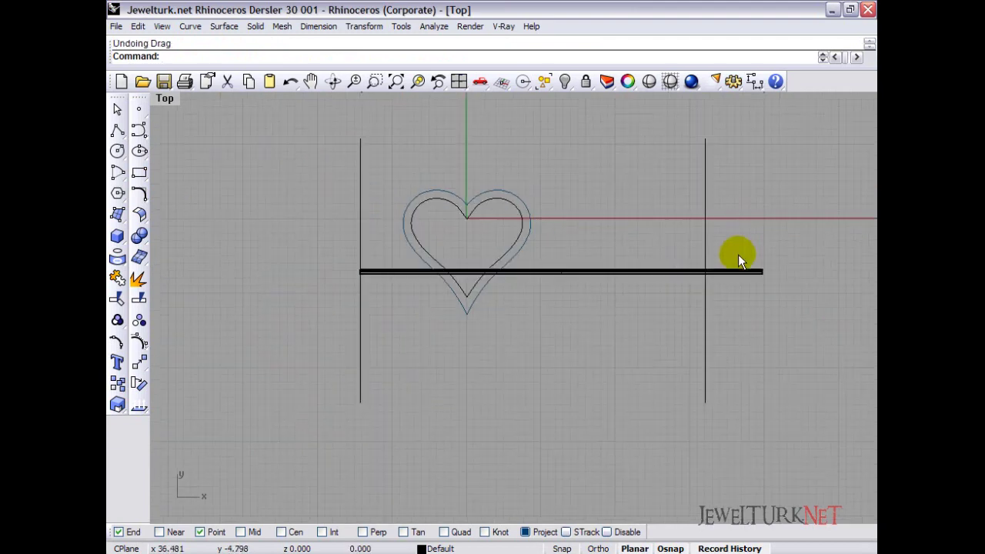
Scale the copied bundle and its centre line in one direction from the left end to the second guide line, with Ortho on.
{"action": "left_click", "coordinate": [654, 264]}
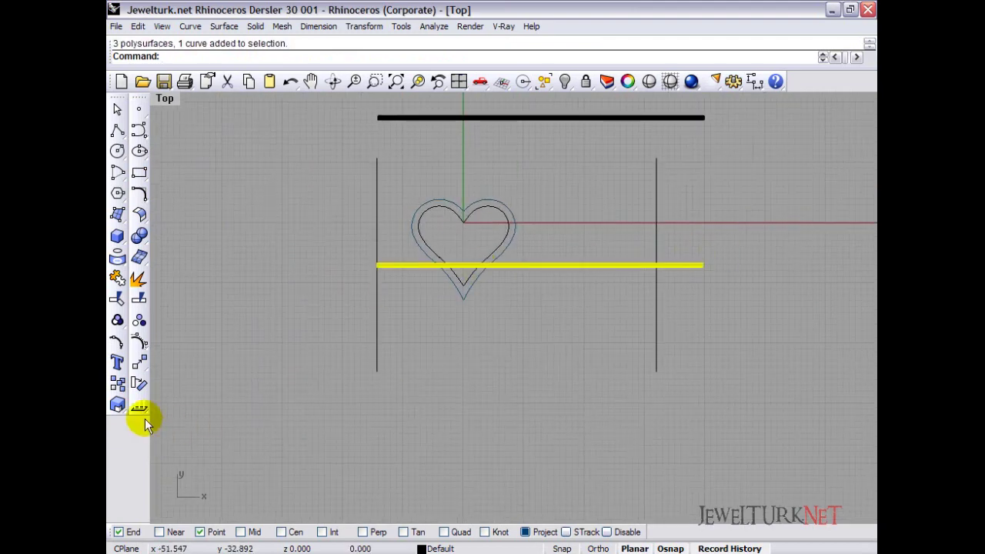
{"action": "left_click", "coordinate": [115, 406]}
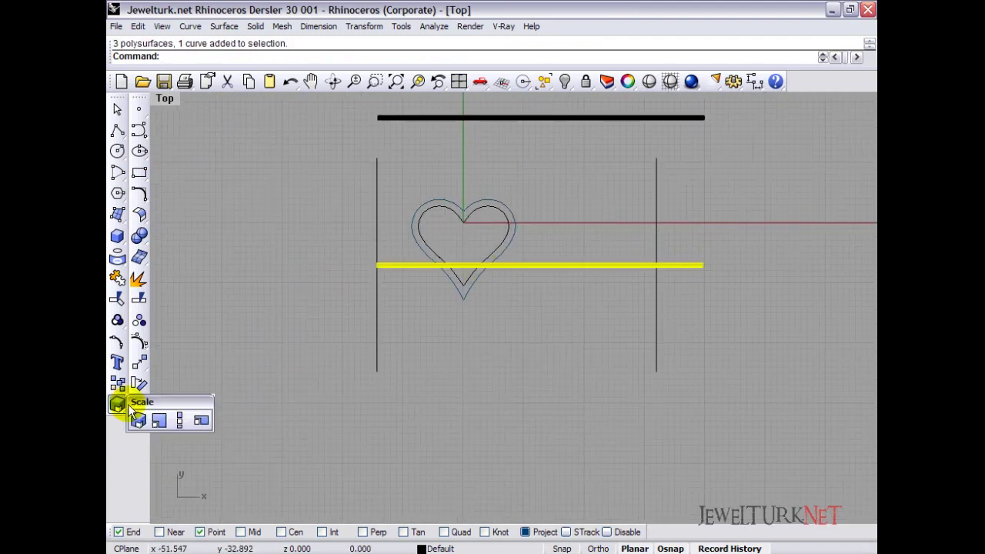
{"action": "left_click", "coordinate": [180, 421]}
{"action": "scroll", "coordinate": [362, 266], "scroll_direction": "up", "scroll_amount": 2}
{"action": "left_click", "coordinate": [374, 265]}
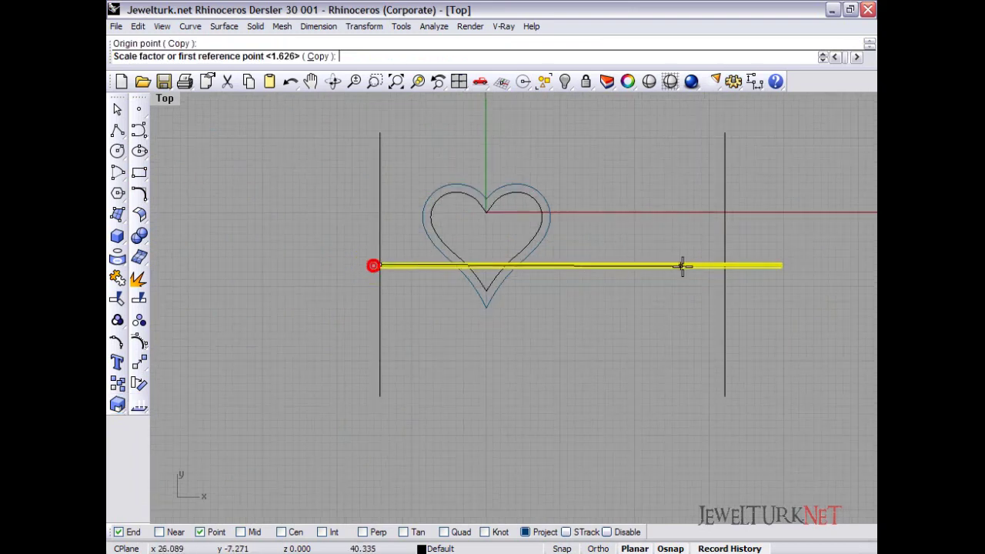
{"action": "scroll", "coordinate": [785, 266], "scroll_direction": "up", "scroll_amount": 1}
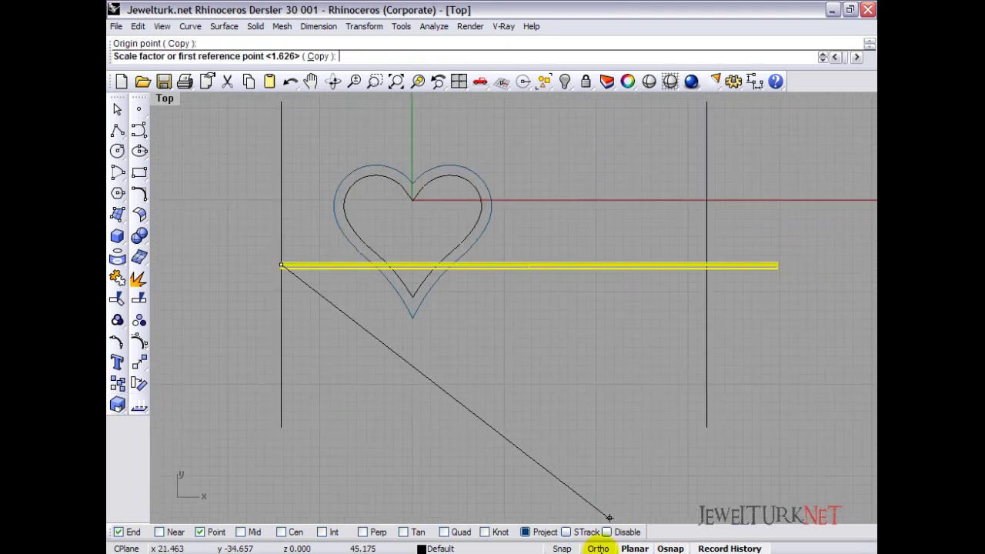
{"action": "left_click", "coordinate": [599, 549]}
{"action": "right_click_drag", "start_coordinate": [853, 294], "coordinate": [758, 306]}
{"action": "scroll", "coordinate": [714, 283], "scroll_direction": "up", "scroll_amount": 4}
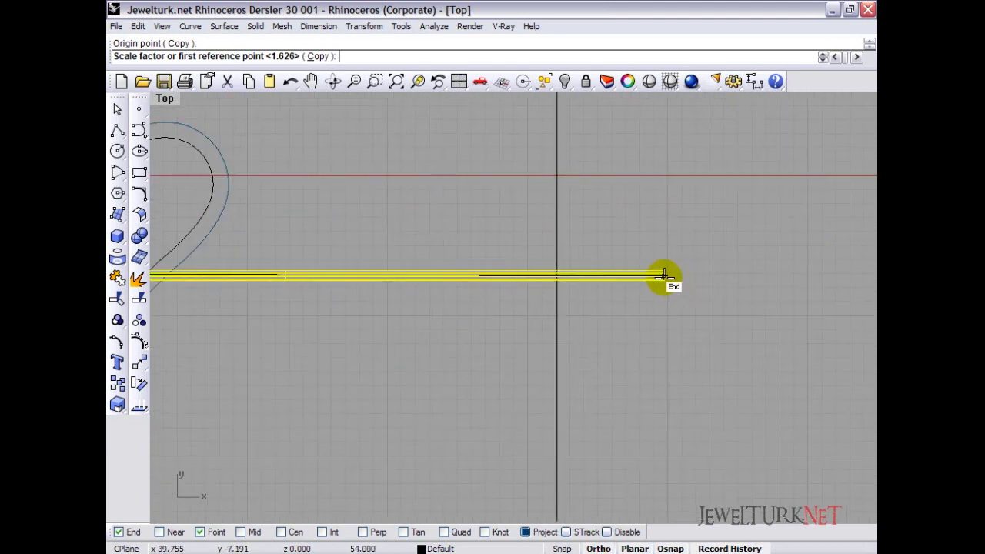
{"action": "scroll", "coordinate": [667, 274], "scroll_direction": "up", "scroll_amount": 1}
{"action": "left_click", "coordinate": [701, 274]}
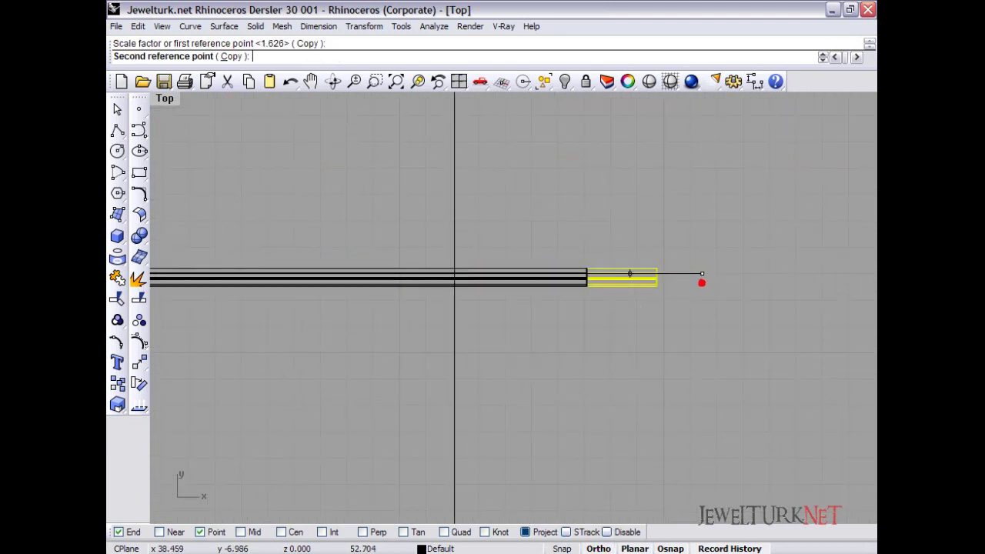
{"action": "left_click", "coordinate": [494, 385]}
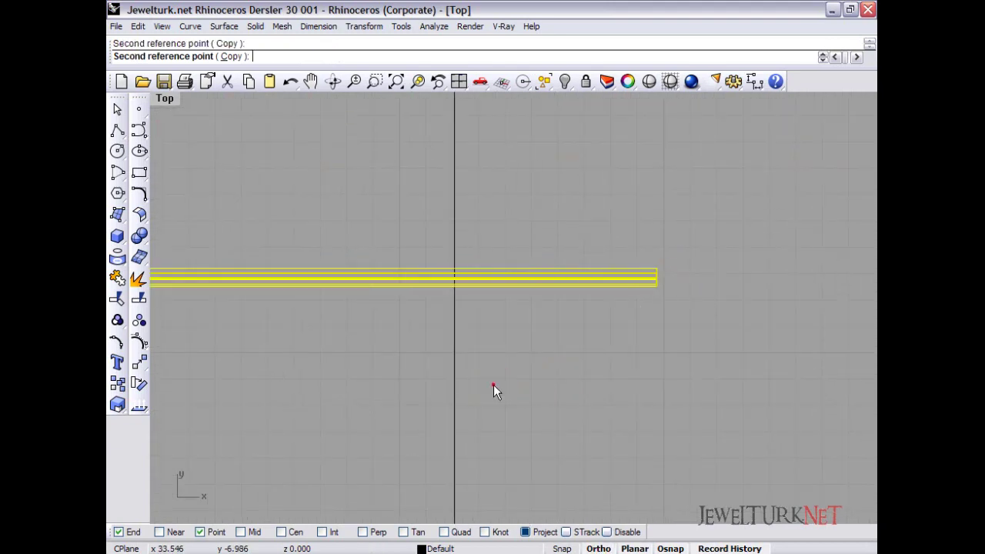
Delete both vertical guide lines.
{"action": "scroll", "coordinate": [492, 353], "scroll_direction": "down", "scroll_amount": 5}
{"action": "right_click_drag", "start_coordinate": [437, 316], "coordinate": [682, 312]}
{"action": "scroll", "coordinate": [685, 311], "scroll_direction": "down", "scroll_amount": 4}
{"action": "left_click_drag", "start_coordinate": [716, 250], "coordinate": [547, 264]}
{"action": "key", "text": "Delete"}
{"action": "scroll", "coordinate": [603, 306], "scroll_direction": "up", "scroll_amount": 3}
{"action": "scroll", "coordinate": [488, 254], "scroll_direction": "up", "scroll_amount": 2}
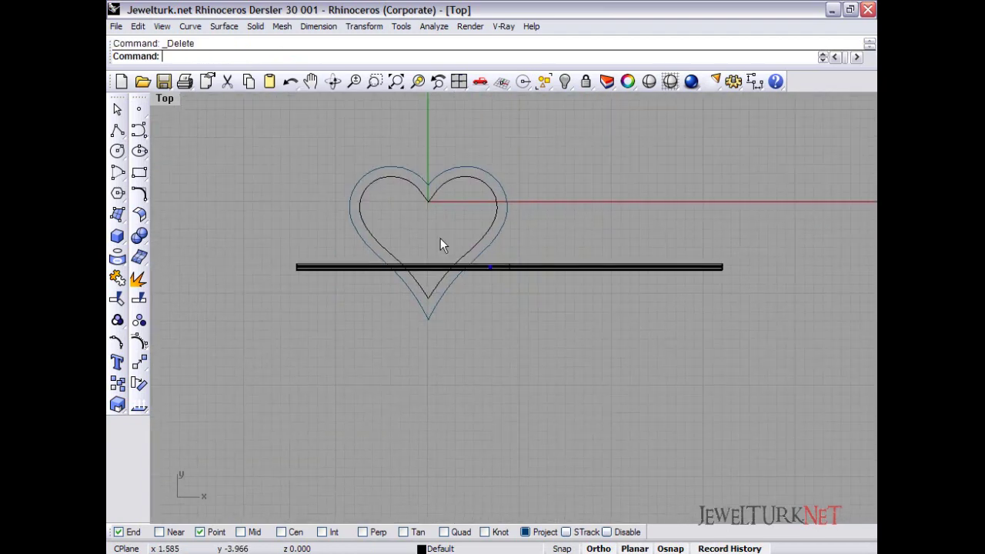
Hide the wire group to check the centre line inside it, and show the group again.
{"action": "left_click", "coordinate": [304, 269]}
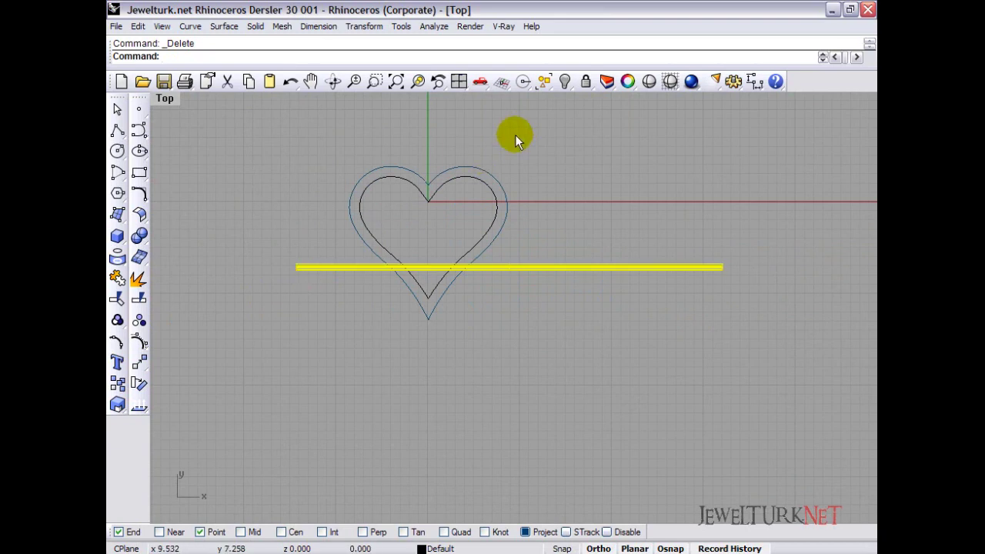
{"action": "left_click", "coordinate": [564, 82]}
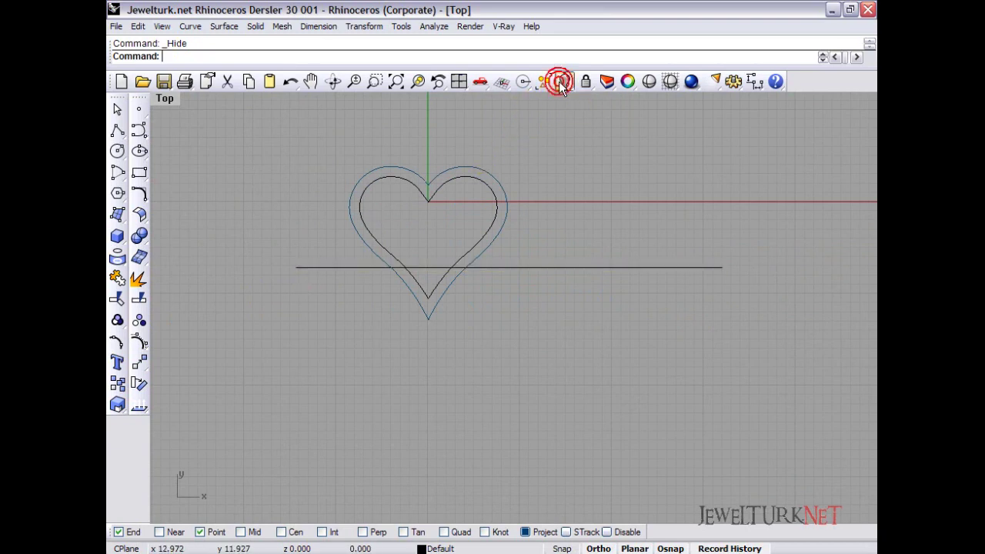
{"action": "right_click", "coordinate": [564, 81]}
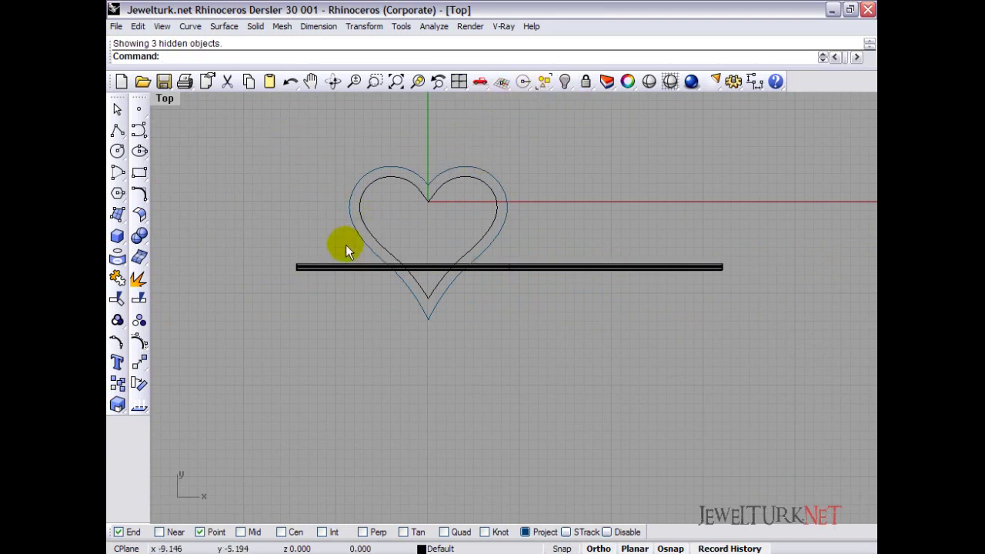
Twist the straight wire group into a tight rope about its centre line, from end to end, with Infinite=Yes.
{"action": "scroll", "coordinate": [323, 270], "scroll_direction": "up", "scroll_amount": 2}
{"action": "left_click", "coordinate": [301, 278]}
{"action": "left_click", "coordinate": [141, 364]}
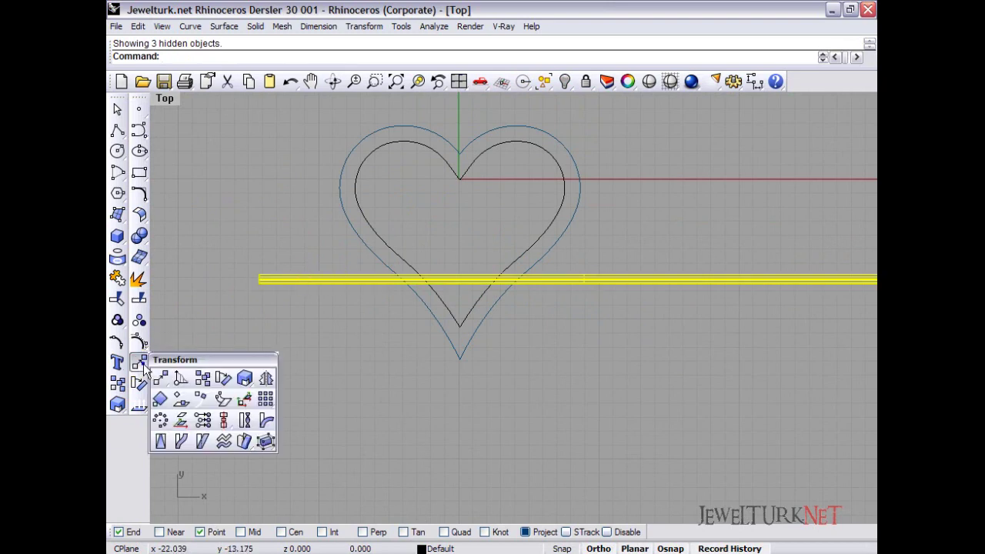
{"action": "left_click", "coordinate": [242, 419]}
{"action": "scroll", "coordinate": [254, 274], "scroll_direction": "up", "scroll_amount": 4}
{"action": "scroll", "coordinate": [250, 267], "scroll_direction": "up", "scroll_amount": 3}
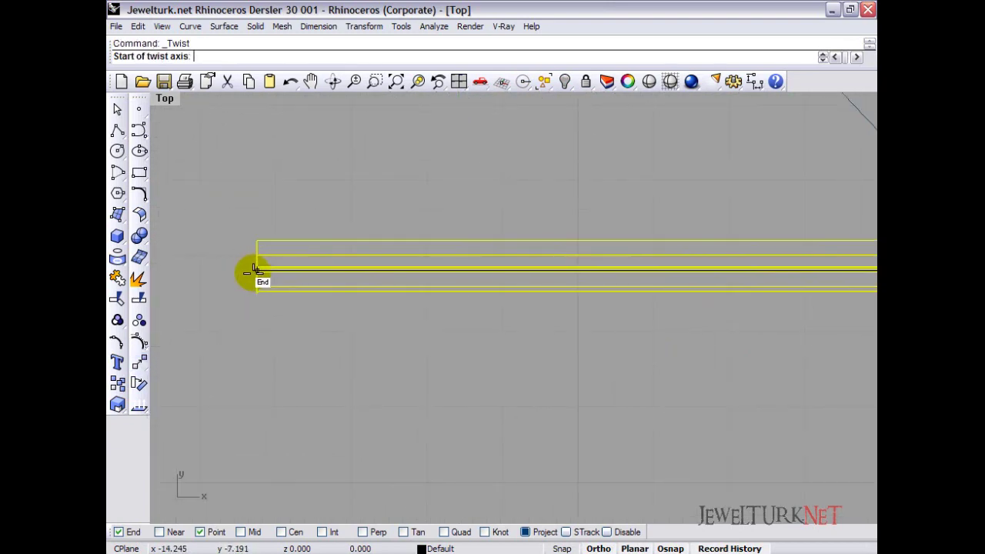
{"action": "scroll", "coordinate": [254, 269], "scroll_direction": "up", "scroll_amount": 1}
{"action": "scroll", "coordinate": [255, 268], "scroll_direction": "up", "scroll_amount": 2}
{"action": "left_click", "coordinate": [260, 266]}
{"action": "scroll", "coordinate": [259, 266], "scroll_direction": "down", "scroll_amount": 4}
{"action": "scroll", "coordinate": [312, 271], "scroll_direction": "down", "scroll_amount": 8}
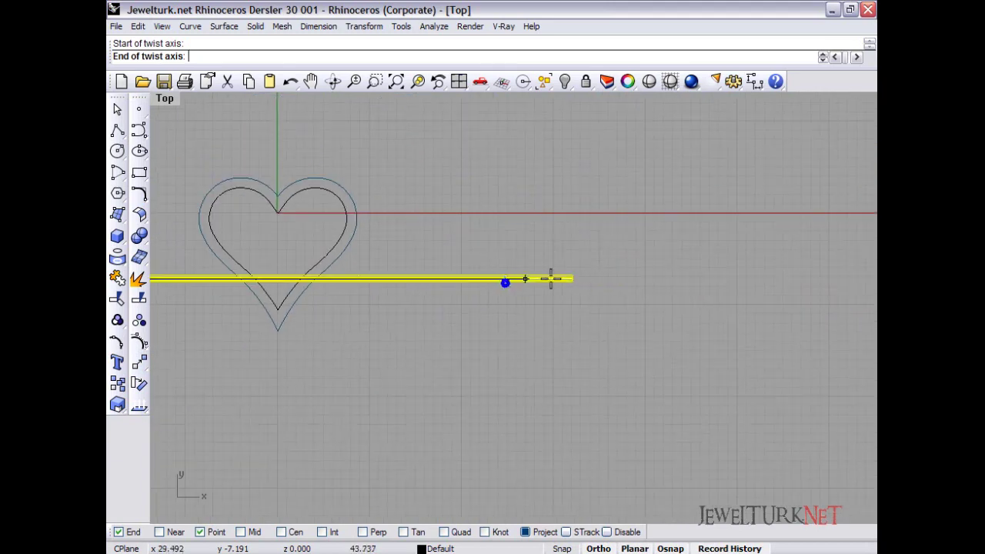
{"action": "scroll", "coordinate": [573, 281], "scroll_direction": "up", "scroll_amount": 1}
{"action": "scroll", "coordinate": [574, 281], "scroll_direction": "up", "scroll_amount": 3}
{"action": "left_click", "coordinate": [573, 277]}
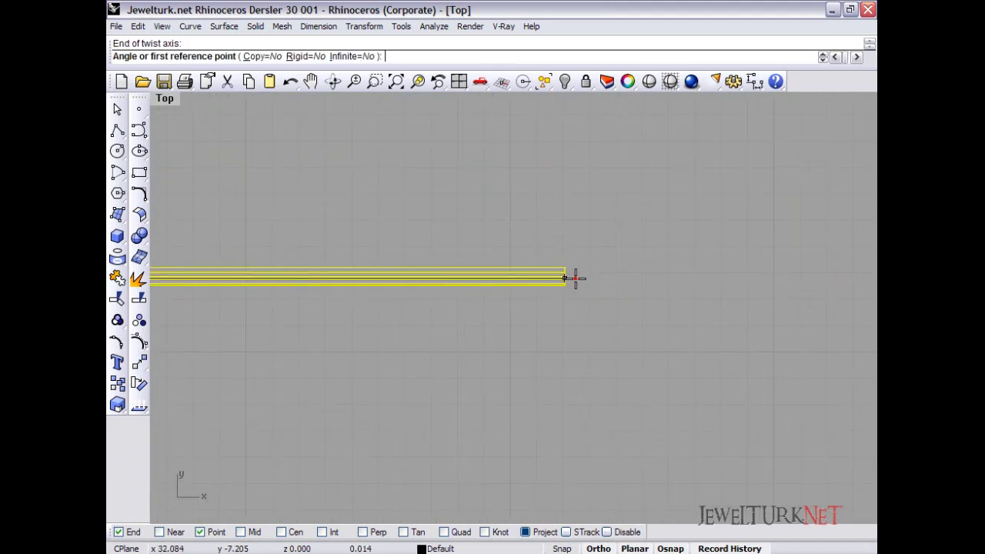
{"action": "left_click", "coordinate": [355, 57]}
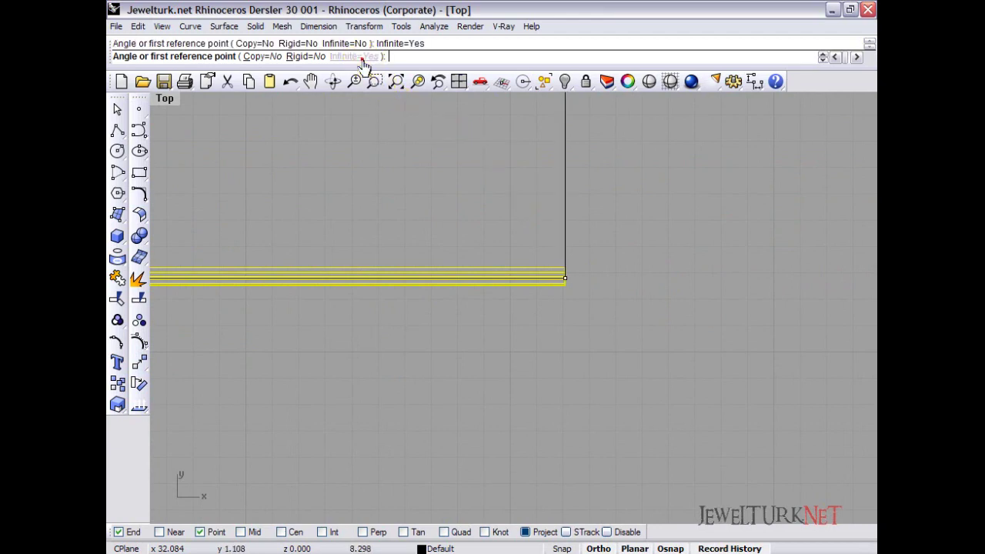
{"action": "type", "text": "72"}
{"action": "key", "text": "Return"}
{"action": "scroll", "coordinate": [384, 148], "scroll_direction": "down", "scroll_amount": 2}
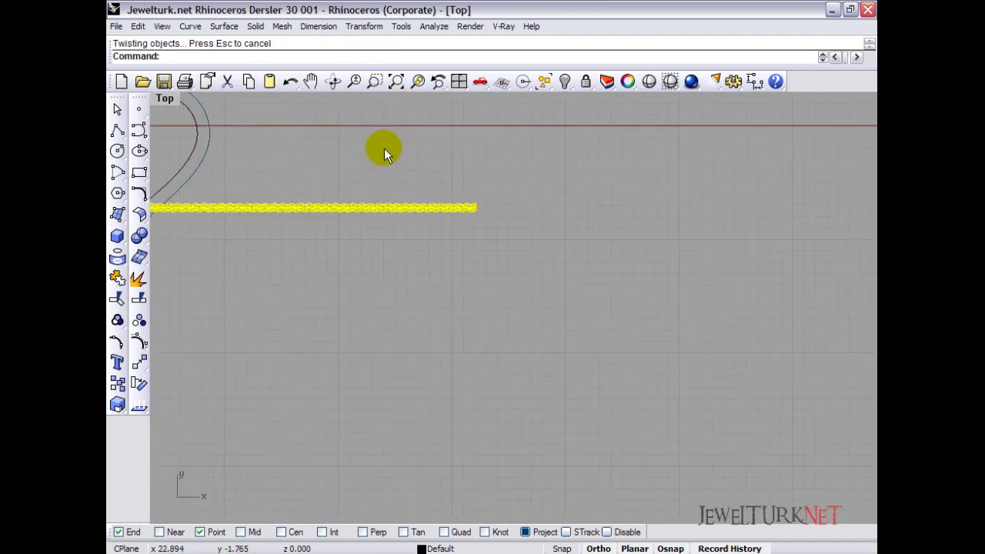
{"action": "scroll", "coordinate": [383, 148], "scroll_direction": "down", "scroll_amount": 2}
Inspect the twisted rope up close in a shaded Perspective view within the four-view layout.
{"action": "right_click_drag", "start_coordinate": [309, 149], "coordinate": [530, 191]}
{"action": "left_click", "coordinate": [513, 187]}
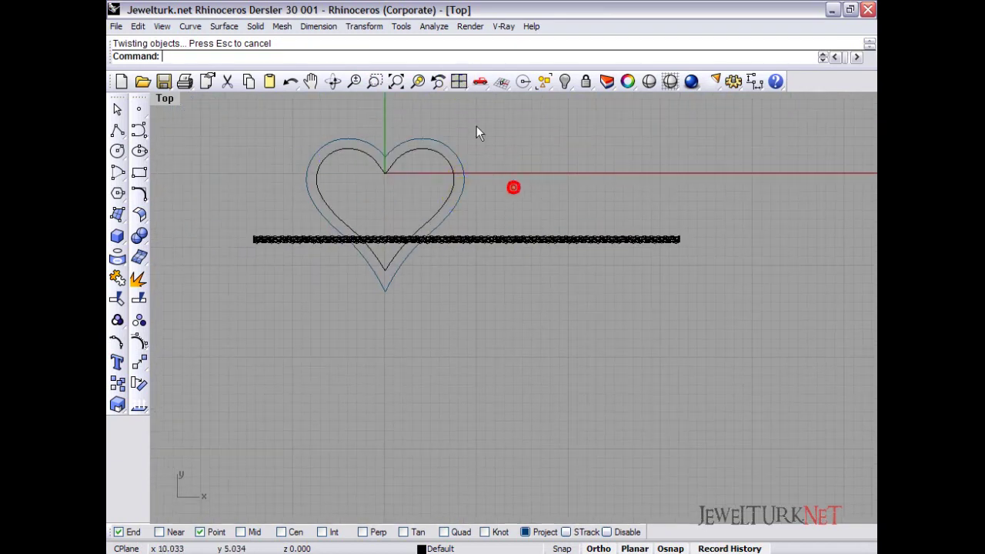
{"action": "left_click", "coordinate": [459, 82]}
{"action": "right_click_drag", "start_coordinate": [568, 228], "coordinate": [624, 208], "text": "shift"}
{"action": "scroll", "coordinate": [631, 207], "scroll_direction": "up", "scroll_amount": 4}
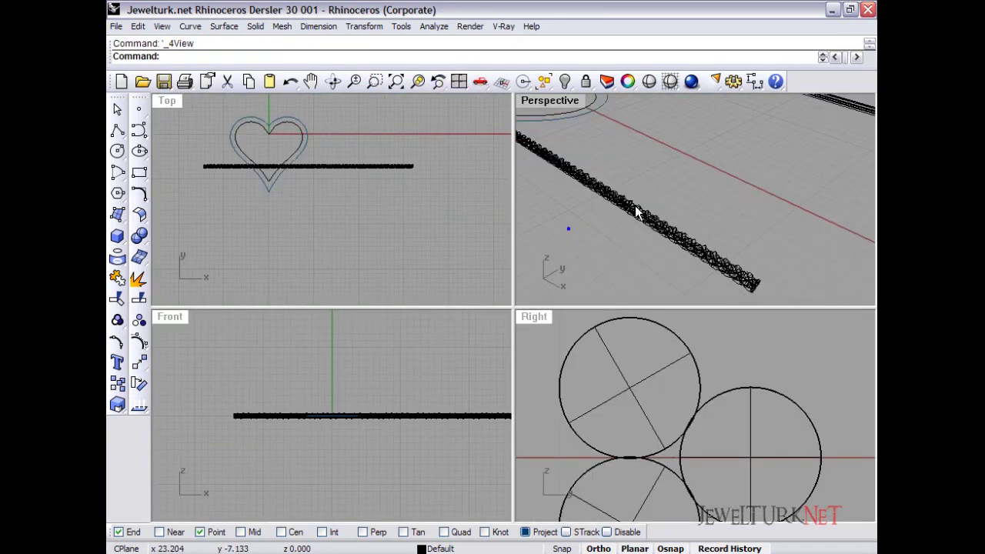
{"action": "scroll", "coordinate": [636, 212], "scroll_direction": "up", "scroll_amount": 3}
{"action": "left_click", "coordinate": [649, 81]}
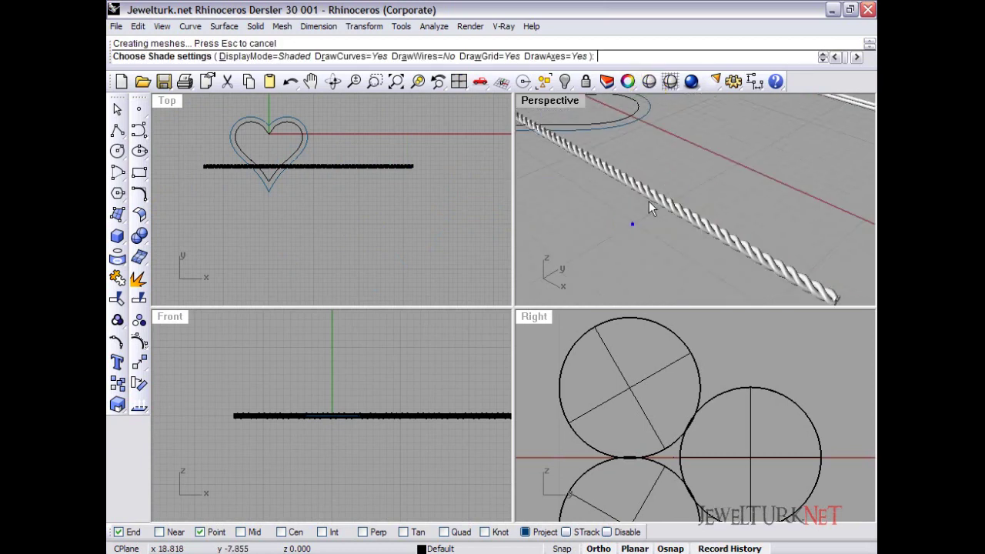
Maximize the Top view and set its display to shaded.
{"action": "double_click", "coordinate": [171, 103]}
{"action": "scroll", "coordinate": [274, 230], "scroll_direction": "up", "scroll_amount": 5}
{"action": "left_click", "coordinate": [282, 254]}
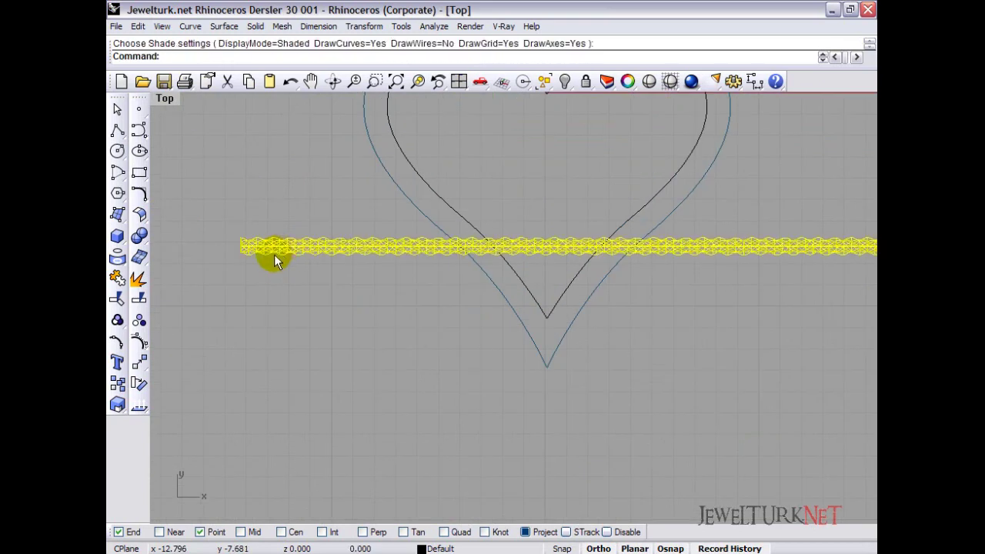
{"action": "scroll", "coordinate": [274, 261], "scroll_direction": "down", "scroll_amount": 3}
{"action": "right_click_drag", "start_coordinate": [278, 261], "coordinate": [286, 306]}
{"action": "right_click", "coordinate": [671, 81]}
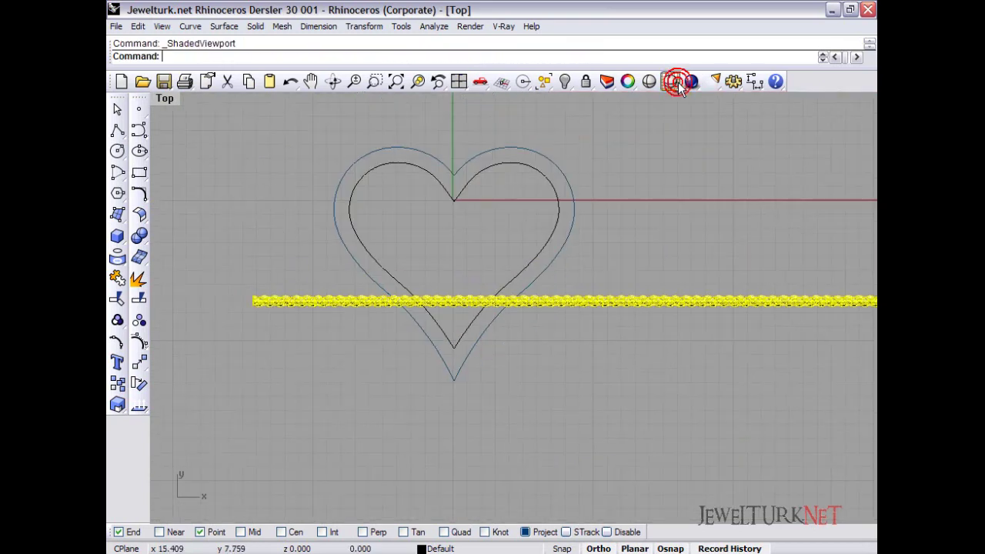
Flow a copy of the twisted rope from its centre line along the inner black heart curve, with Rigid=No and Stretch=No.
{"action": "left_click", "coordinate": [301, 305]}
{"action": "left_click", "coordinate": [138, 361]}
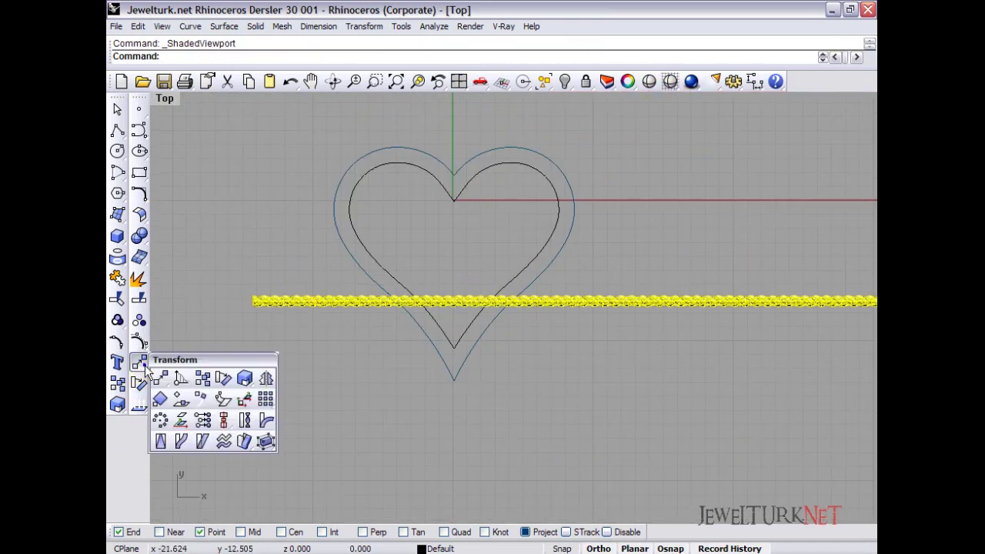
{"action": "left_click", "coordinate": [181, 436]}
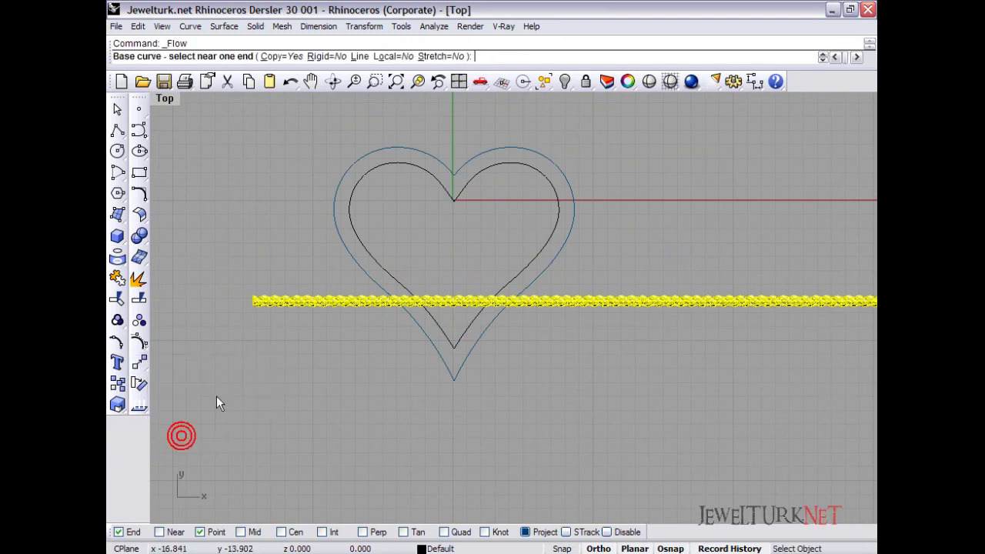
{"action": "left_click", "coordinate": [257, 302]}
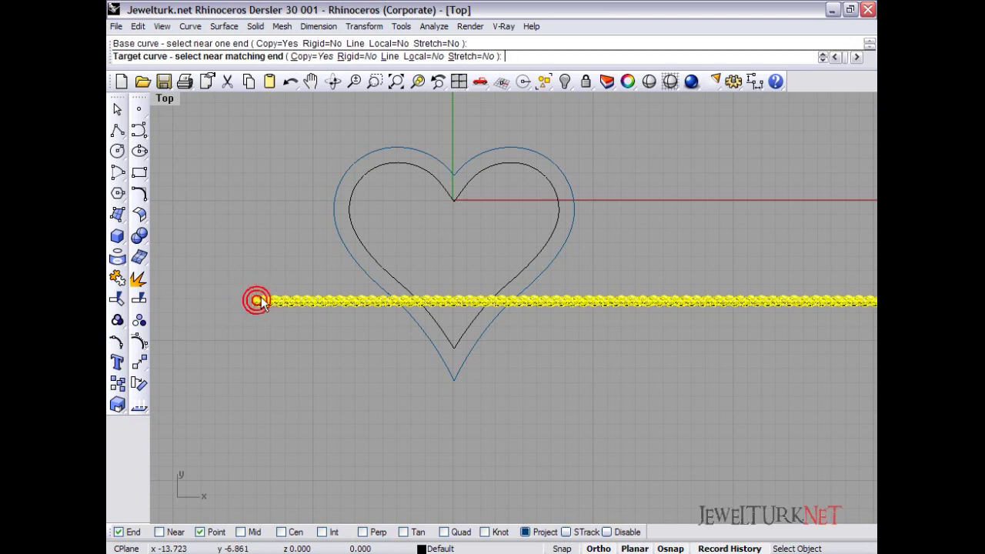
{"action": "left_click", "coordinate": [357, 185]}
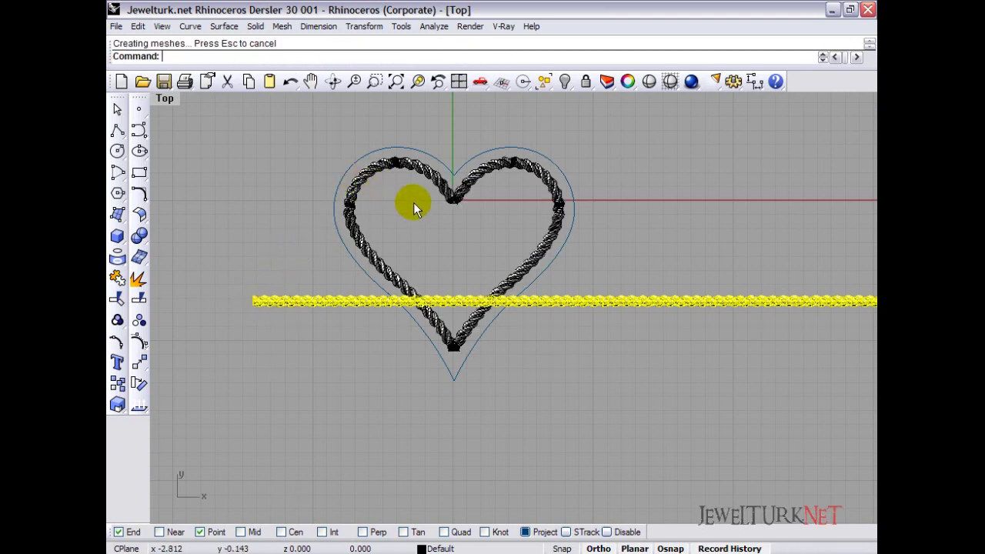
Examine the joint at the inner rope heart's notch, and show Layer 02 to compare both rope hearts.
{"action": "scroll", "coordinate": [413, 203], "scroll_direction": "up", "scroll_amount": 3}
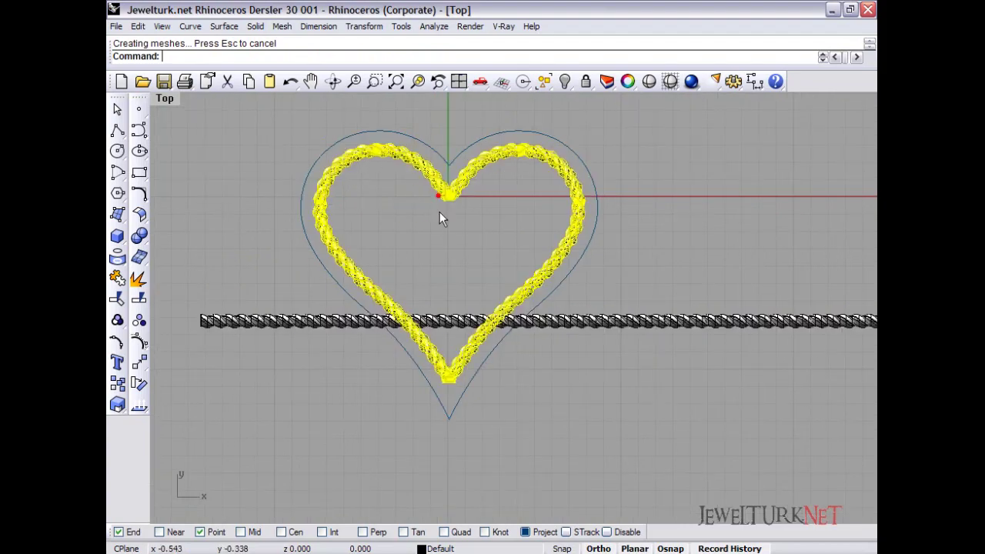
{"action": "scroll", "coordinate": [450, 204], "scroll_direction": "up", "scroll_amount": 4}
{"action": "scroll", "coordinate": [452, 211], "scroll_direction": "up", "scroll_amount": 2}
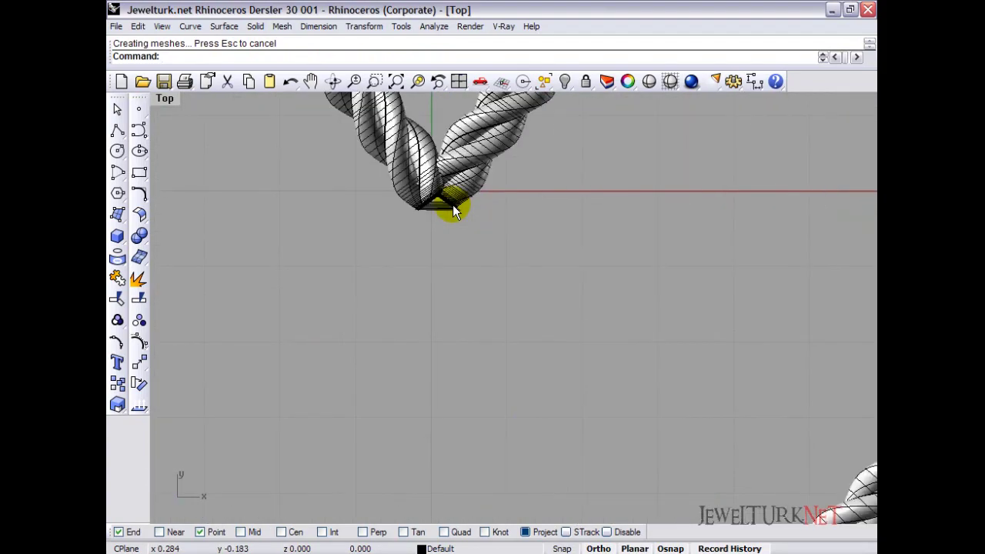
{"action": "scroll", "coordinate": [439, 219], "scroll_direction": "down", "scroll_amount": 6}
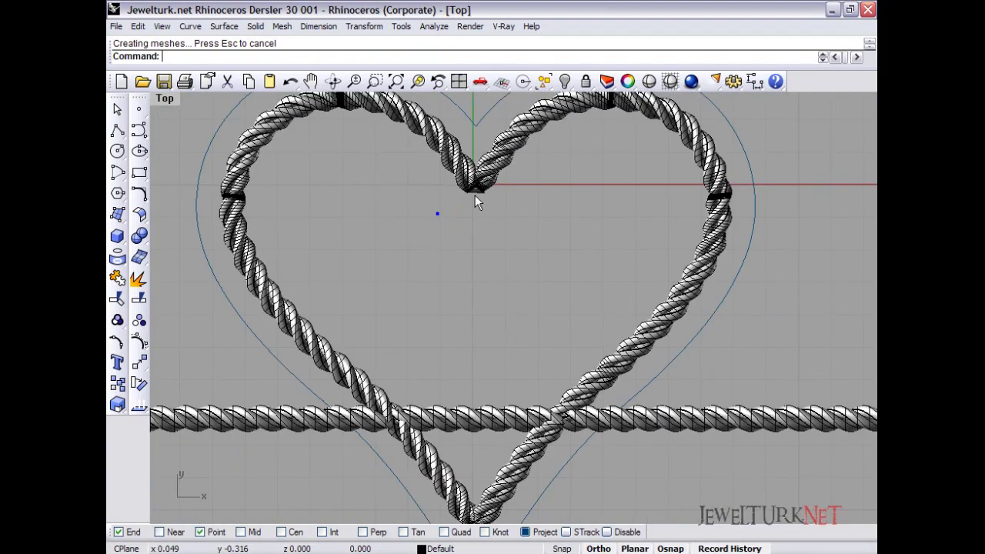
{"action": "left_click", "coordinate": [419, 548]}
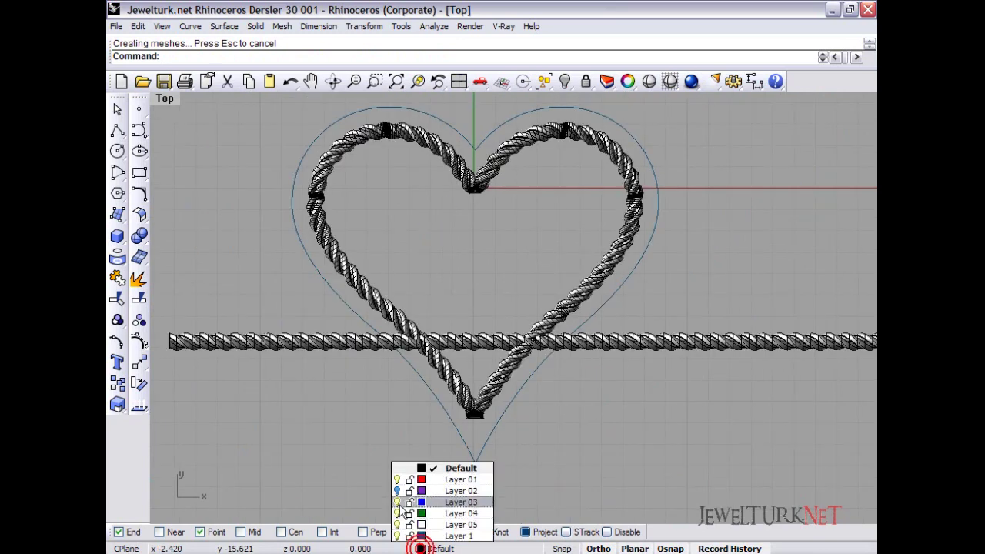
{"action": "left_click", "coordinate": [393, 491]}
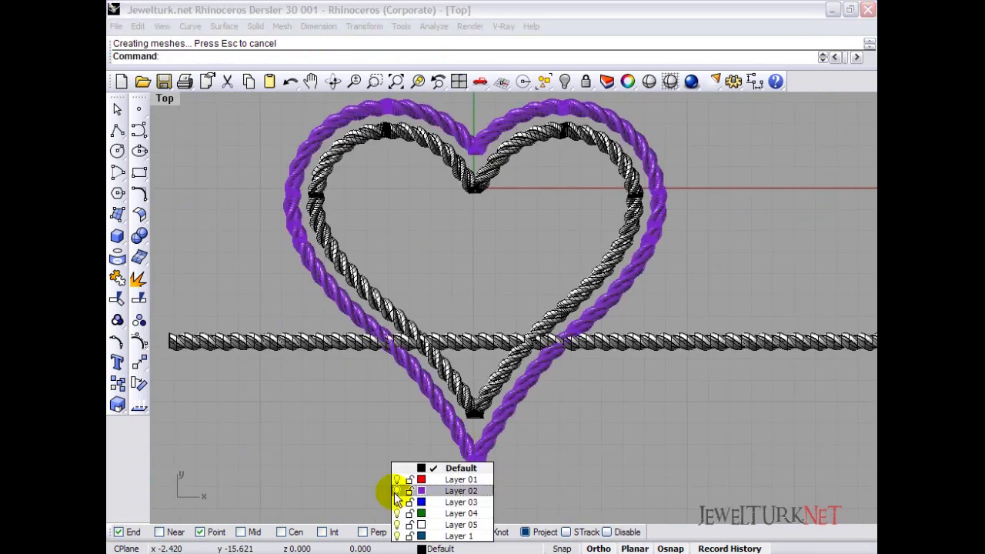
{"action": "left_click", "coordinate": [705, 414]}
{"action": "mouse_move", "coordinate": [620, 269]}
{"action": "right_mouse_down"}
{"action": "mouse_move", "coordinate": [599, 280]}
{"action": "mouse_move", "coordinate": [613, 274]}
{"action": "right_mouse_up"}
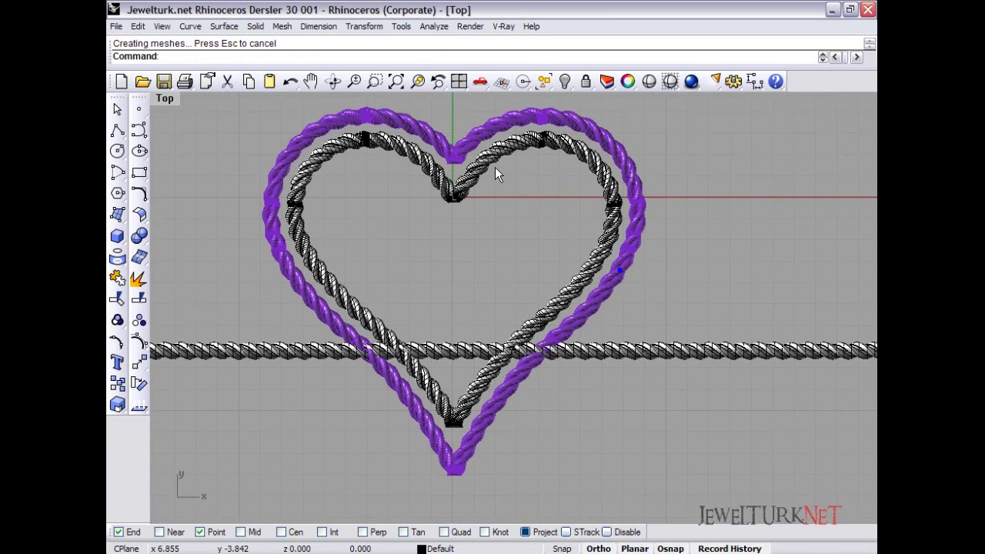
{"action": "scroll", "coordinate": [495, 167], "scroll_direction": "down", "scroll_amount": 1}
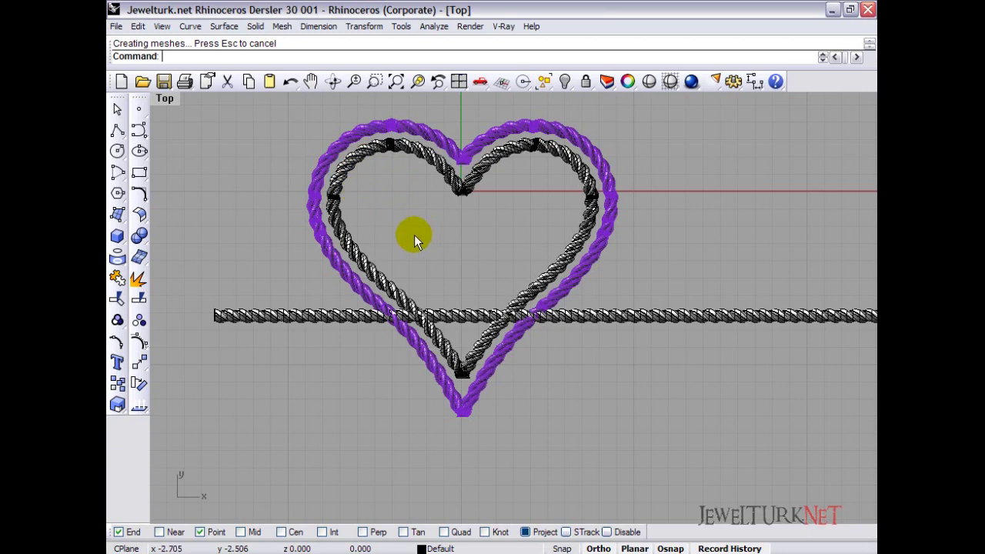
{"action": "scroll", "coordinate": [326, 213], "scroll_direction": "up", "scroll_amount": 1}
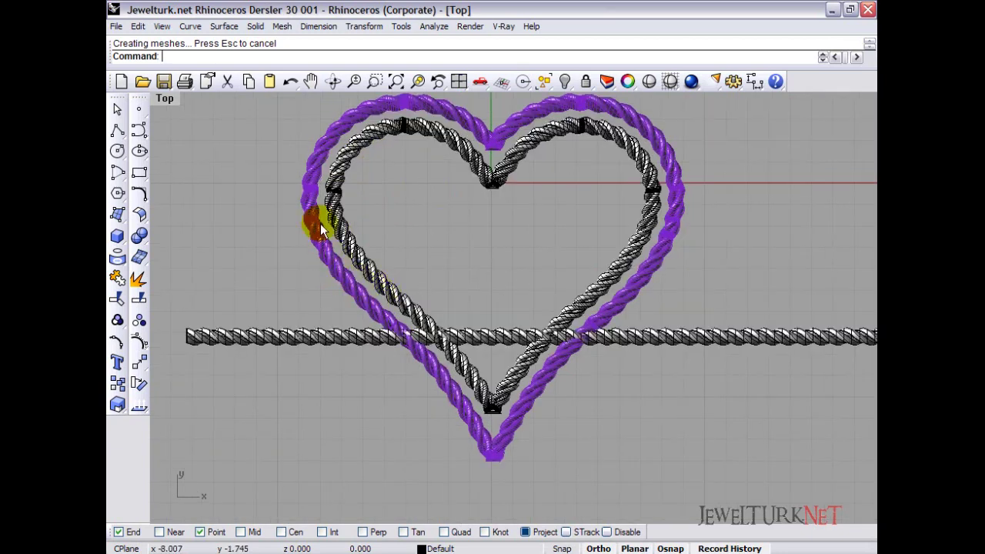
Assign the inner heart rope to Layer 02 and hide that layer.
{"action": "left_click", "coordinate": [358, 145]}
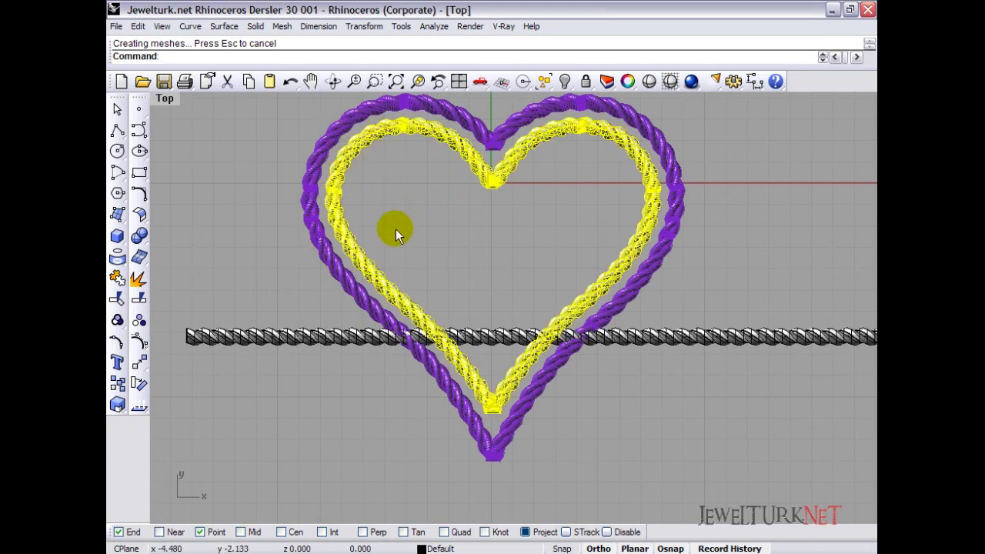
{"action": "right_click_drag", "start_coordinate": [452, 223], "coordinate": [431, 219]}
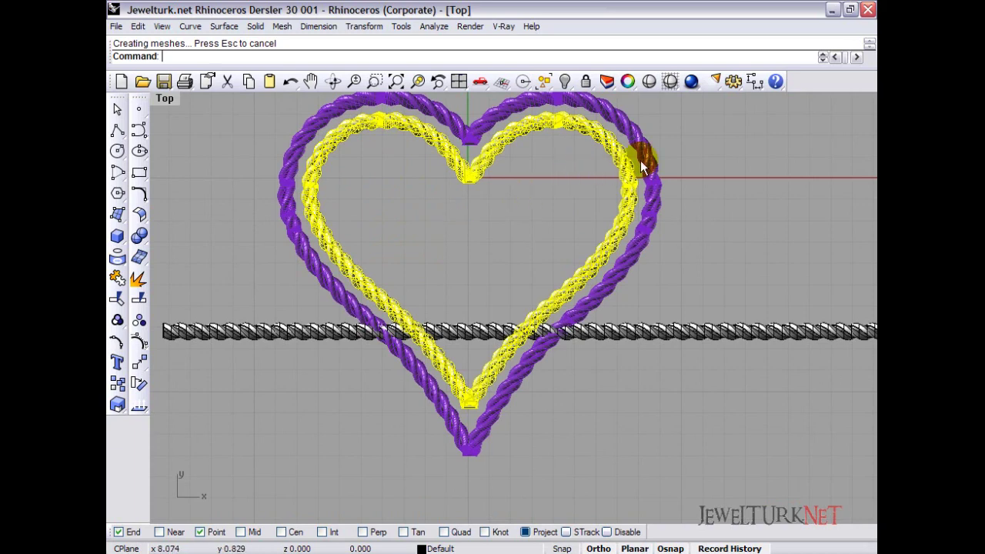
{"action": "key", "text": "F3"}
{"action": "left_click", "coordinate": [813, 162]}
{"action": "left_click", "coordinate": [814, 200]}
{"action": "left_click", "coordinate": [868, 141]}
{"action": "left_click", "coordinate": [871, 100]}
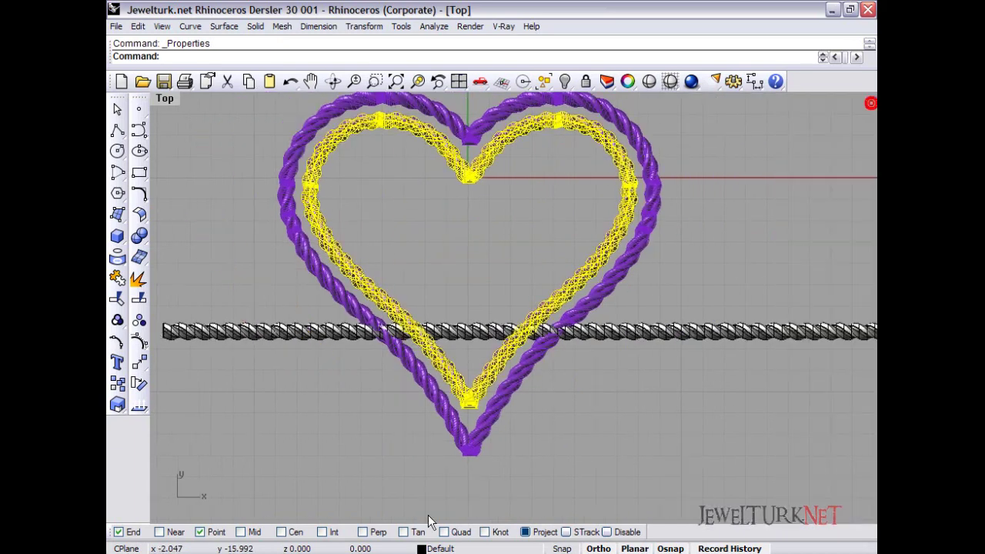
{"action": "left_click", "coordinate": [422, 548]}
{"action": "left_click", "coordinate": [397, 490]}
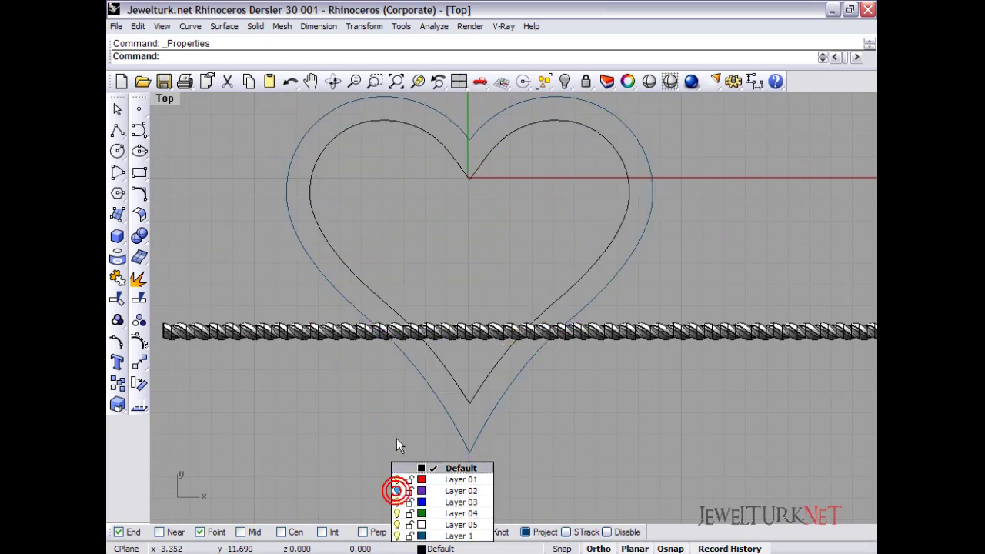
Delete the straight twisted rope and its centre line crossing the hearts.
{"action": "left_click", "coordinate": [352, 329]}
{"action": "left_click", "coordinate": [349, 341]}
{"action": "key", "text": "Delete"}
{"action": "scroll", "coordinate": [349, 340], "scroll_direction": "down", "scroll_amount": 6}
{"action": "left_click", "coordinate": [315, 334]}
{"action": "key", "text": "Delete"}
Move the untwisted straight wire bundle from above the hearts down across their lower part.
{"action": "scroll", "coordinate": [314, 331], "scroll_direction": "down", "scroll_amount": 4}
{"action": "right_click_drag", "start_coordinate": [379, 173], "coordinate": [380, 244]}
{"action": "scroll", "coordinate": [380, 237], "scroll_direction": "up", "scroll_amount": 6}
{"action": "left_click", "coordinate": [381, 221]}
{"action": "scroll", "coordinate": [380, 223], "scroll_direction": "down", "scroll_amount": 2}
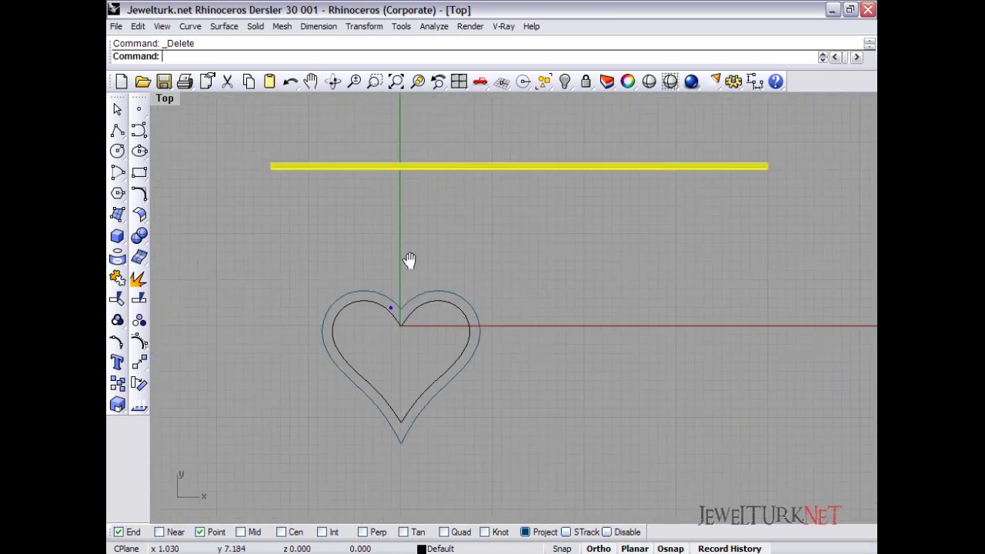
{"action": "left_click_drag", "start_coordinate": [400, 166], "coordinate": [394, 350]}
Offset the black heart curve inward by 1.1 mm with sharp corners.
{"action": "left_click", "coordinate": [358, 256]}
{"action": "scroll", "coordinate": [363, 264], "scroll_direction": "up", "scroll_amount": 2}
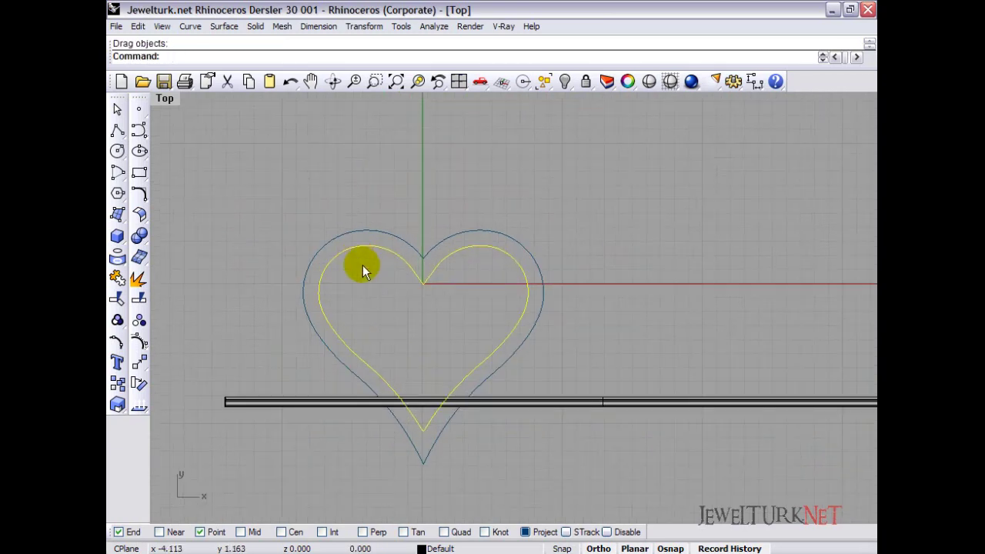
{"action": "left_click", "coordinate": [145, 194]}
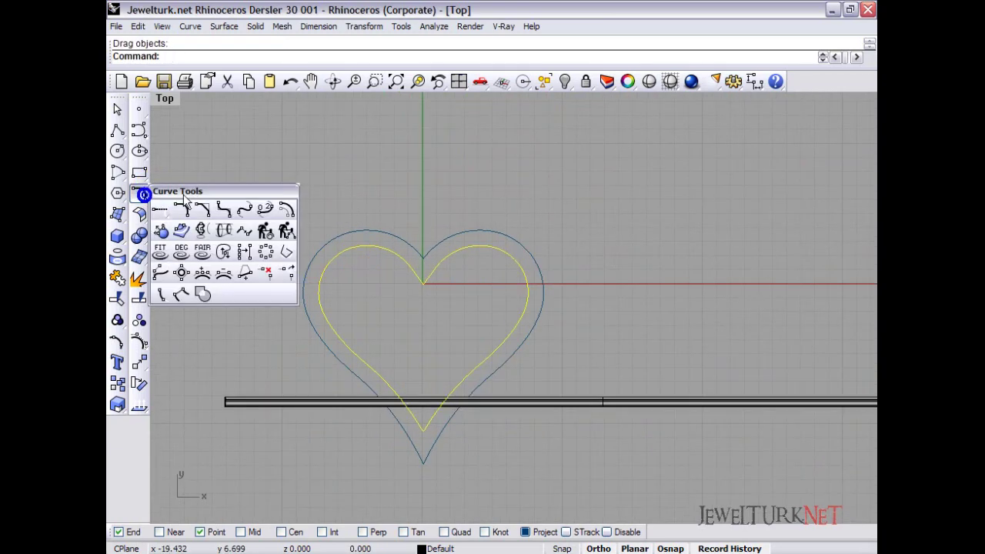
{"action": "left_click", "coordinate": [281, 207]}
{"action": "type", "text": "1.1"}
{"action": "key", "text": "Return"}
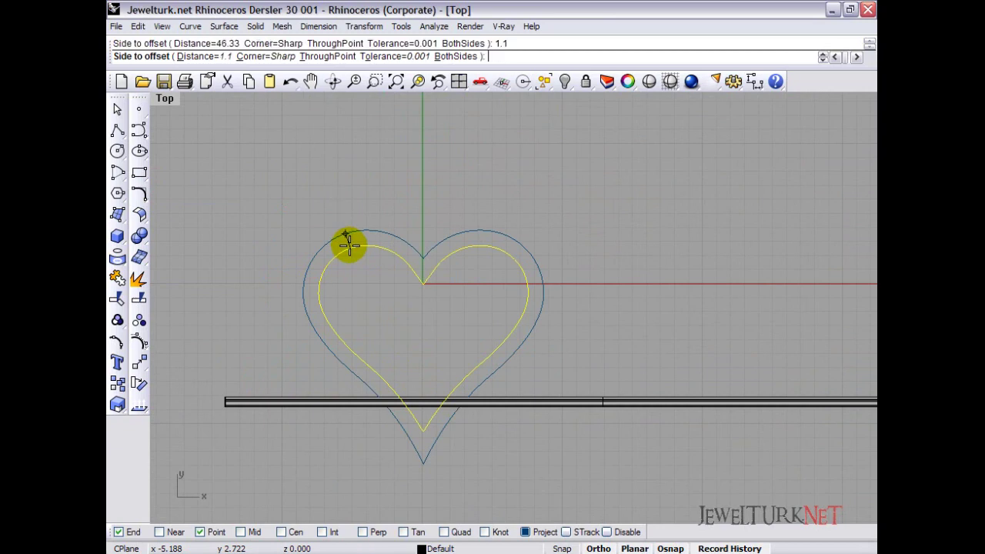
{"action": "left_click", "coordinate": [358, 277]}
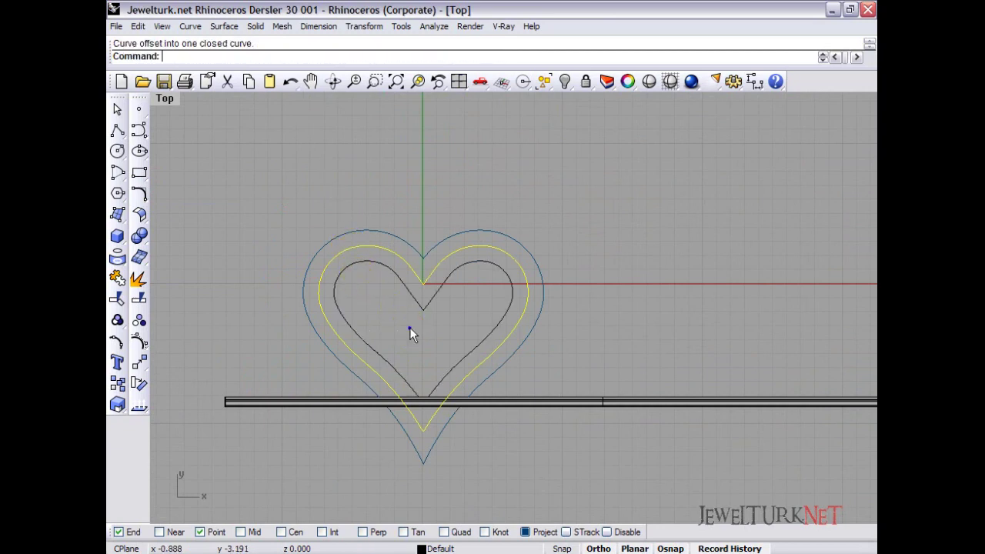
Measure the length of the new innermost heart curve.
{"action": "right_click_drag", "start_coordinate": [409, 328], "coordinate": [411, 279]}
{"action": "left_click", "coordinate": [414, 252]}
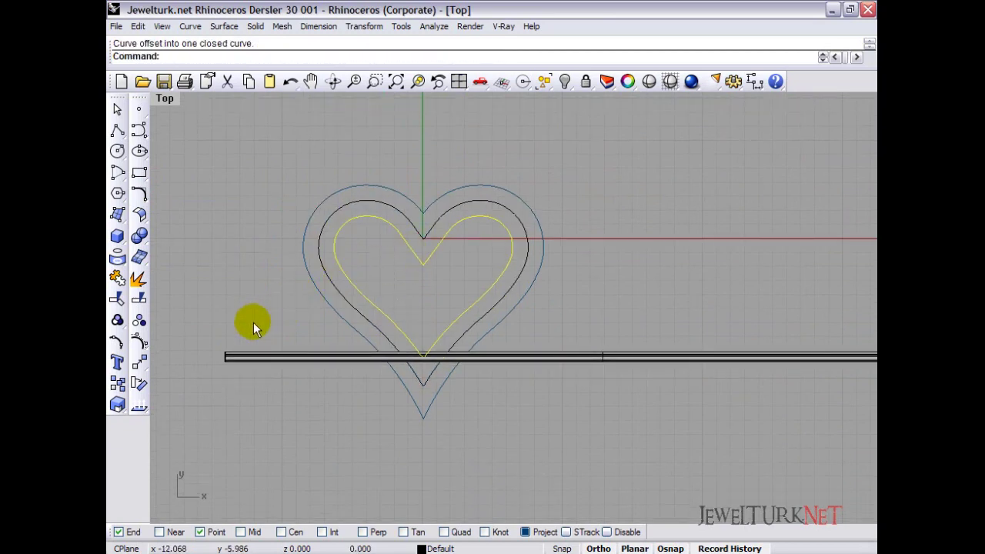
{"action": "left_click", "coordinate": [139, 404]}
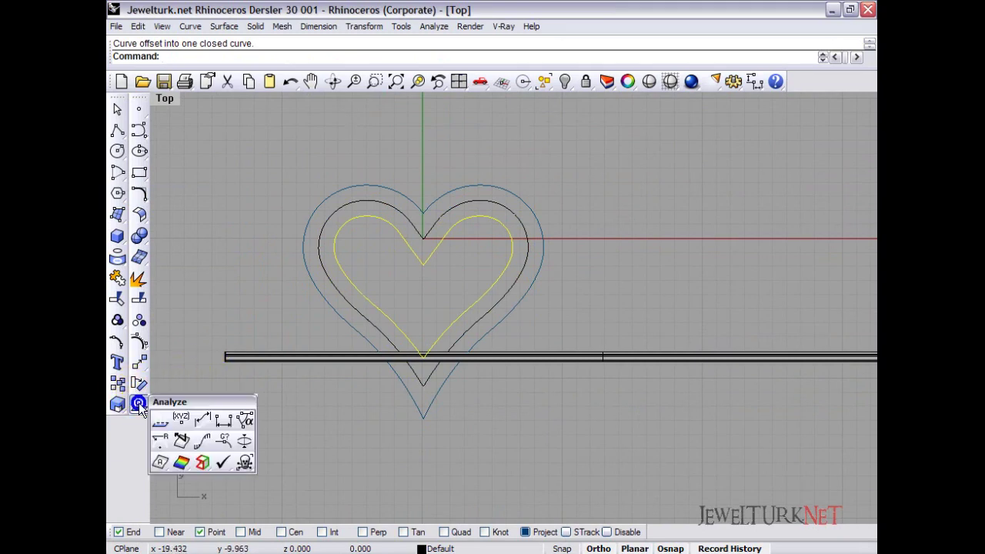
{"action": "left_click", "coordinate": [182, 418]}
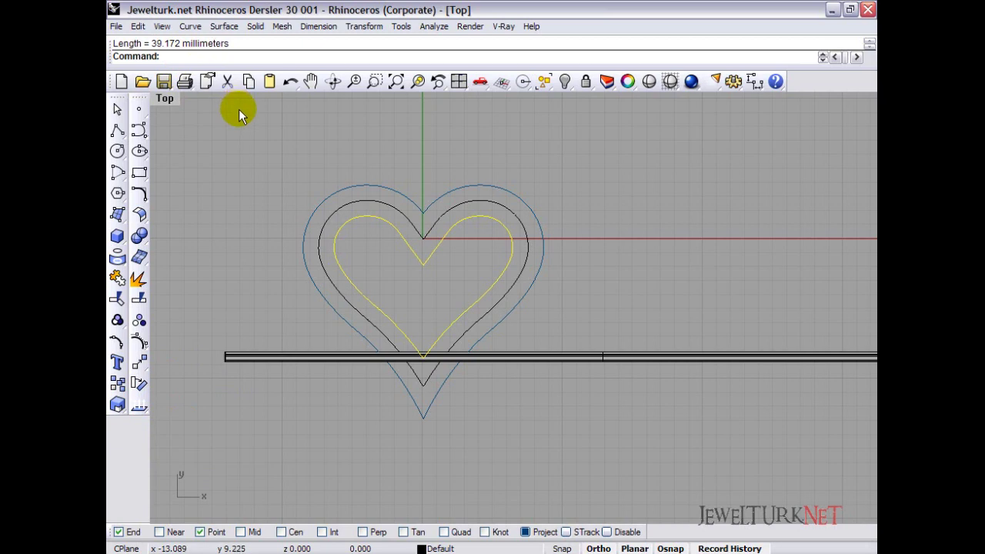
Draw a 40 mm horizontal line above the hearts and shift it to the left.
{"action": "right_click_drag", "start_coordinate": [238, 109], "coordinate": [264, 171]}
{"action": "left_click", "coordinate": [117, 130]}
{"action": "left_click", "coordinate": [327, 177]}
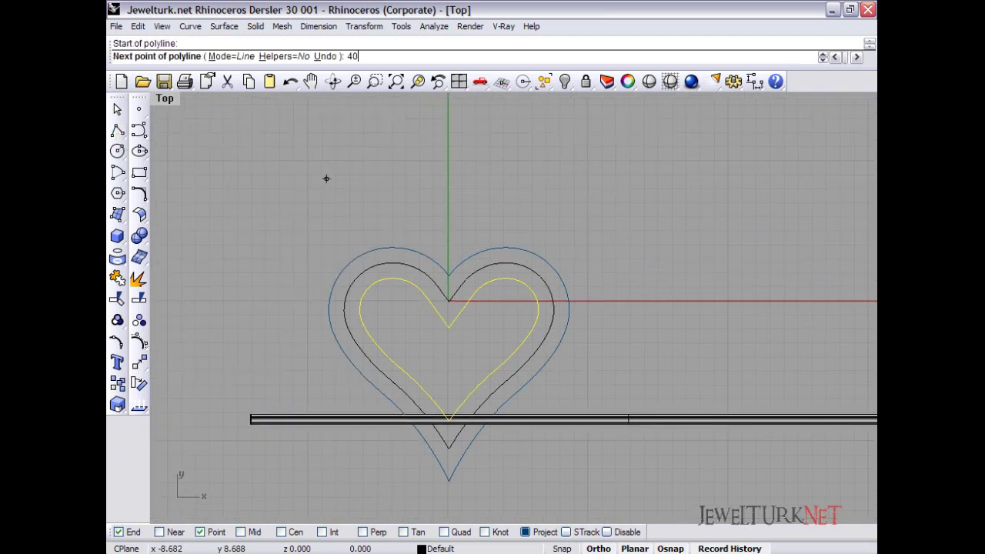
{"action": "key", "text": "Return"}
{"action": "left_click", "coordinate": [339, 179]}
{"action": "key", "text": "Return"}
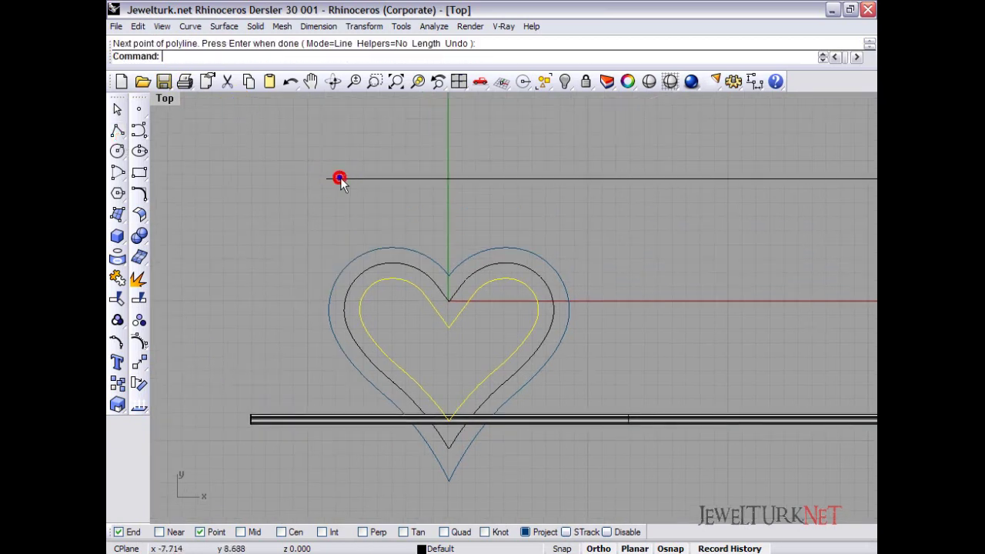
{"action": "scroll", "coordinate": [340, 179], "scroll_direction": "down", "scroll_amount": 3}
{"action": "left_click_drag", "start_coordinate": [341, 176], "coordinate": [255, 244]}
Draw a vertical guide line centred on the left end of the straight wire bundle and delete the 40 mm horizontal line.
{"action": "left_click", "coordinate": [117, 130]}
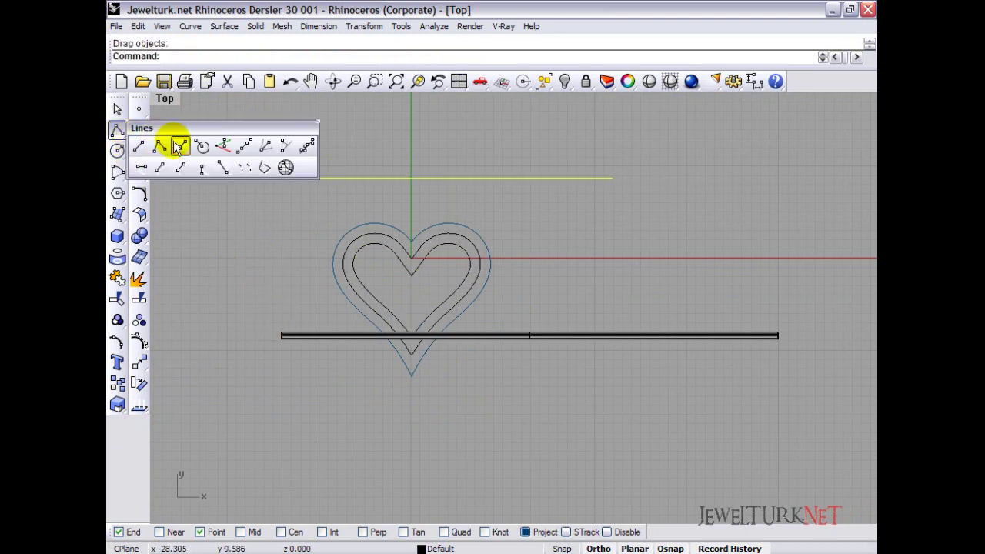
{"action": "left_click", "coordinate": [162, 145]}
{"action": "left_click", "coordinate": [275, 334]}
{"action": "left_click_drag", "start_coordinate": [277, 199], "coordinate": [277, 201]}
{"action": "key", "text": "Delete"}
Offset the vertical guide line 40 mm to the right, across the wire bundle.
{"action": "left_click_drag", "start_coordinate": [297, 236], "coordinate": [255, 258]}
{"action": "right_click", "coordinate": [144, 179]}
{"action": "left_click", "coordinate": [140, 196]}
{"action": "left_click", "coordinate": [283, 209]}
{"action": "type", "text": "40"}
{"action": "key", "text": "Return"}
{"action": "left_click", "coordinate": [610, 186]}
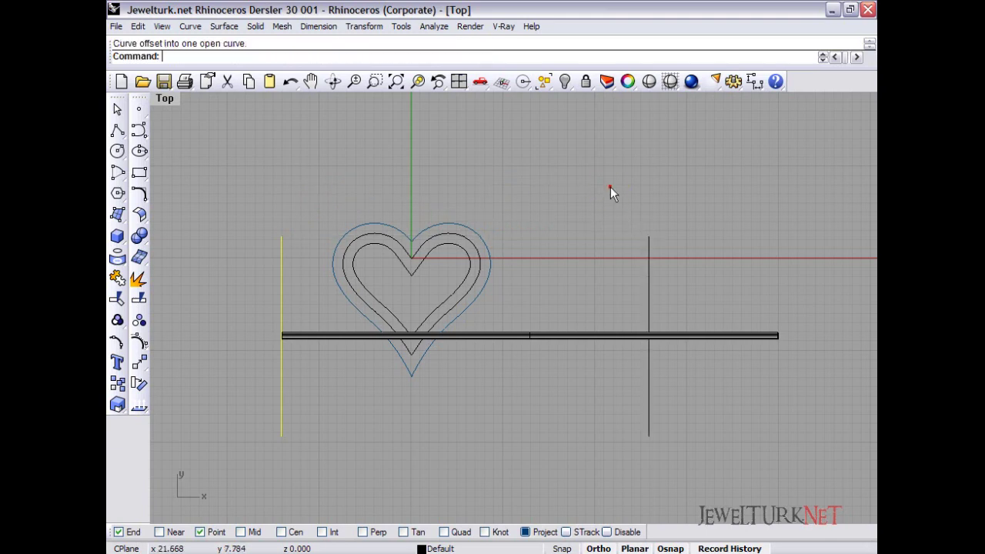
Scale the wire bundle in one direction from its left end so its right end meets the offset guide line.
{"action": "left_click", "coordinate": [743, 316]}
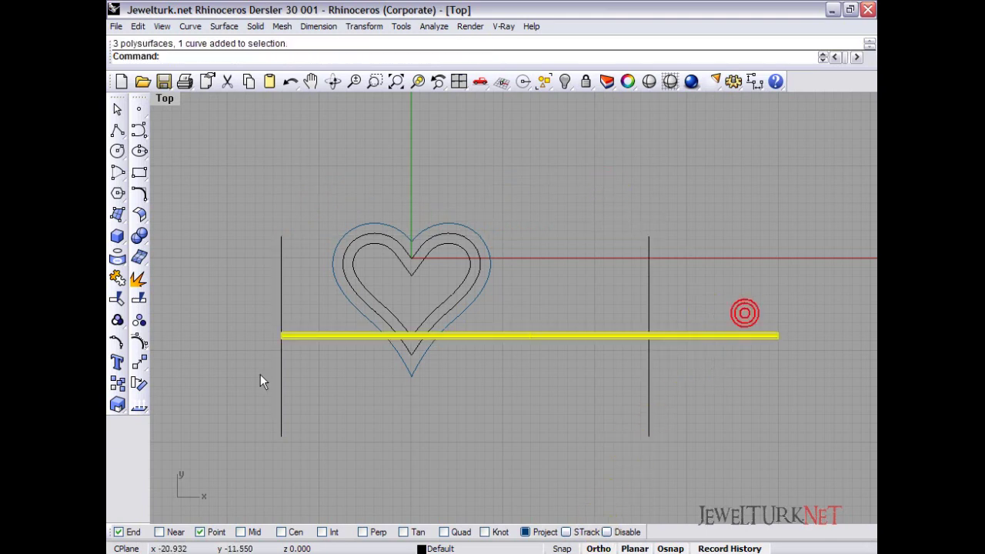
{"action": "left_click", "coordinate": [117, 404]}
{"action": "left_click", "coordinate": [160, 416]}
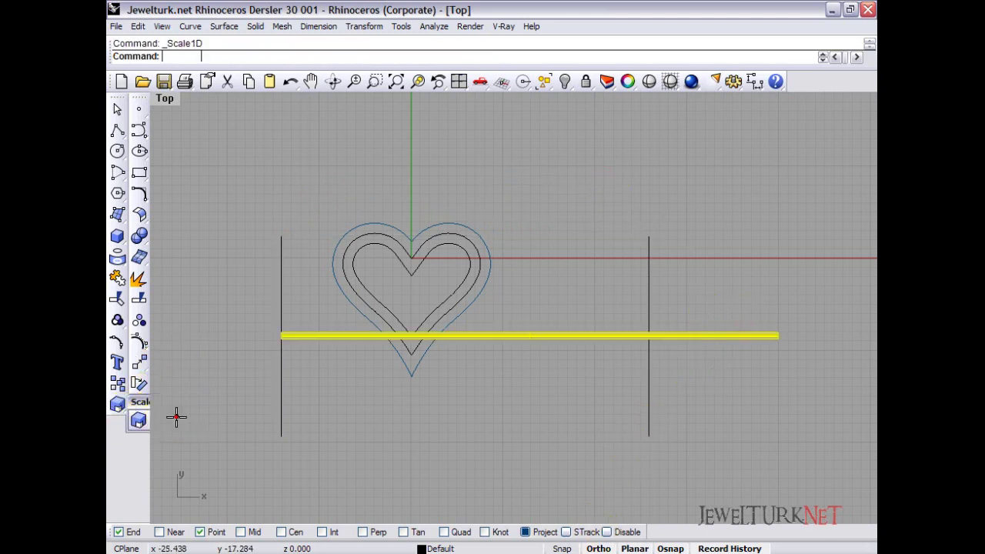
{"action": "left_click", "coordinate": [281, 334]}
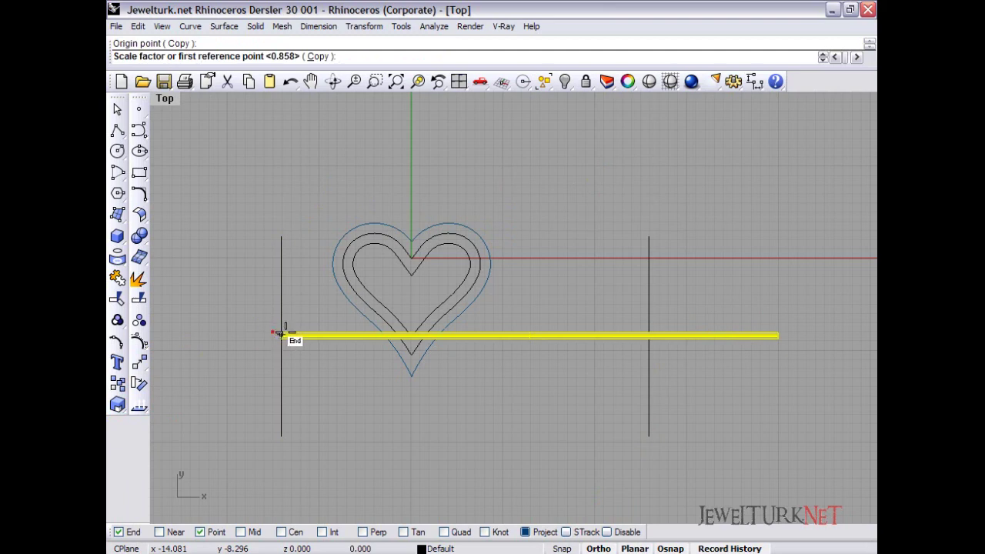
{"action": "left_click", "coordinate": [778, 334]}
{"action": "left_click", "coordinate": [648, 238]}
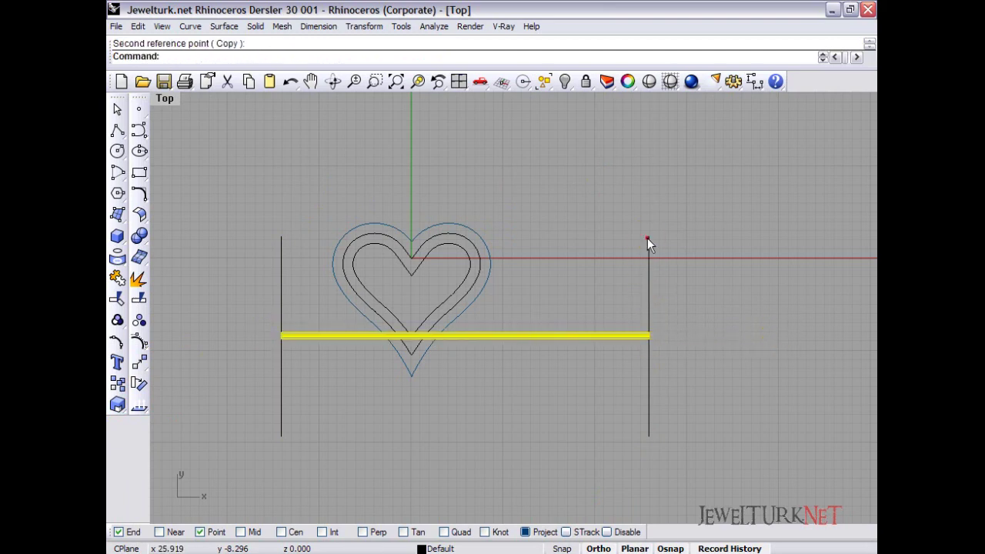
Delete both vertical guide lines at the ends of the wire bundle.
{"action": "left_click", "coordinate": [647, 239]}
{"action": "key", "text": "Delete"}
{"action": "left_click", "coordinate": [281, 262]}
{"action": "key", "text": "Delete"}
{"action": "right_click_drag", "start_coordinate": [345, 353], "coordinate": [361, 307]}
{"action": "scroll", "coordinate": [368, 286], "scroll_direction": "up", "scroll_amount": 4}
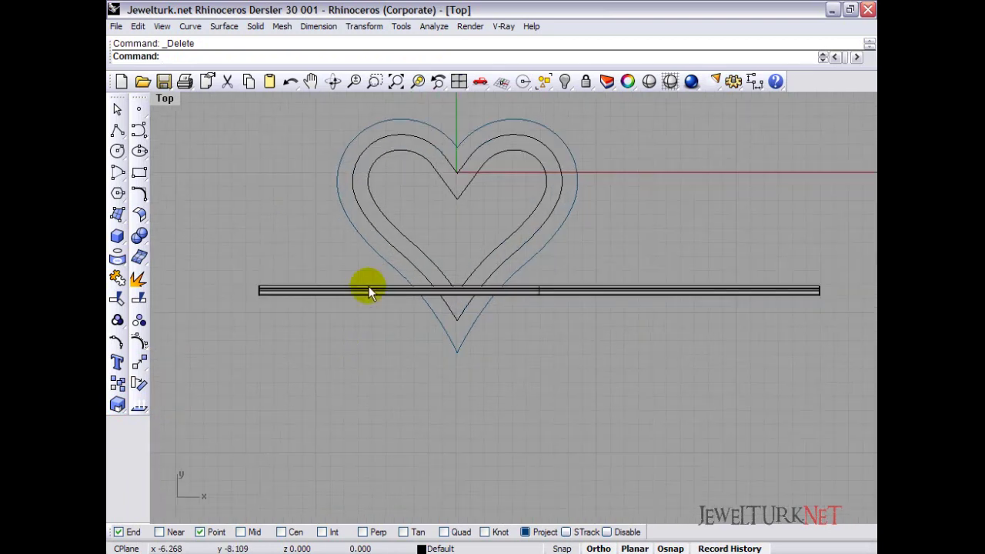
{"action": "left_click", "coordinate": [140, 361]}
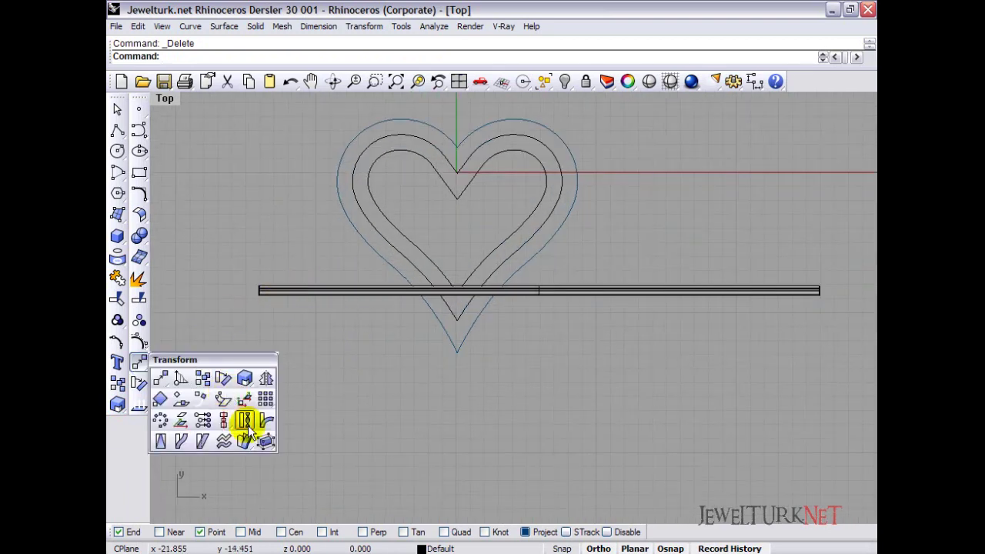
{"action": "left_click", "coordinate": [245, 421]}
{"action": "left_click", "coordinate": [275, 293]}
{"action": "right_click", "coordinate": [274, 295]}
{"action": "scroll", "coordinate": [263, 289], "scroll_direction": "up", "scroll_amount": 4}
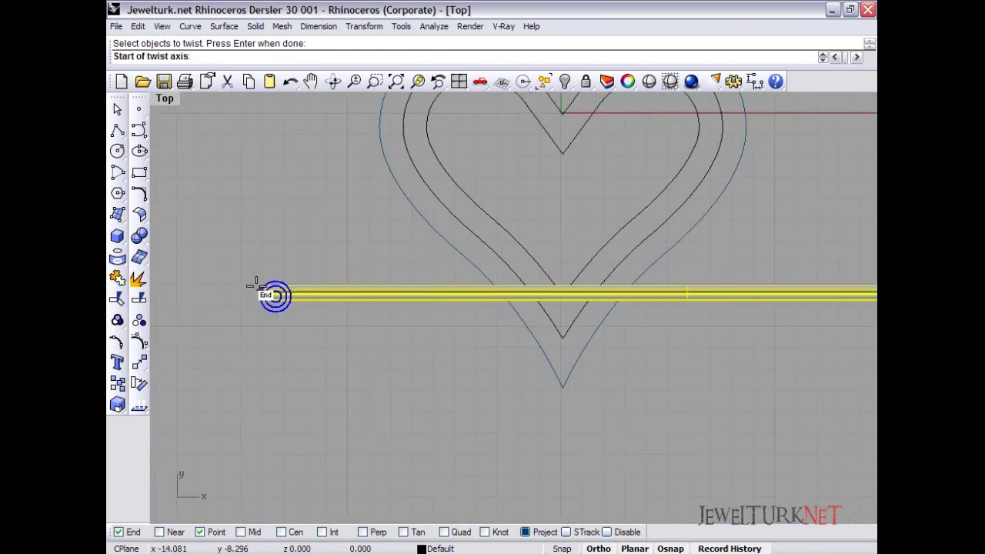
{"action": "scroll", "coordinate": [258, 294], "scroll_direction": "up", "scroll_amount": 2}
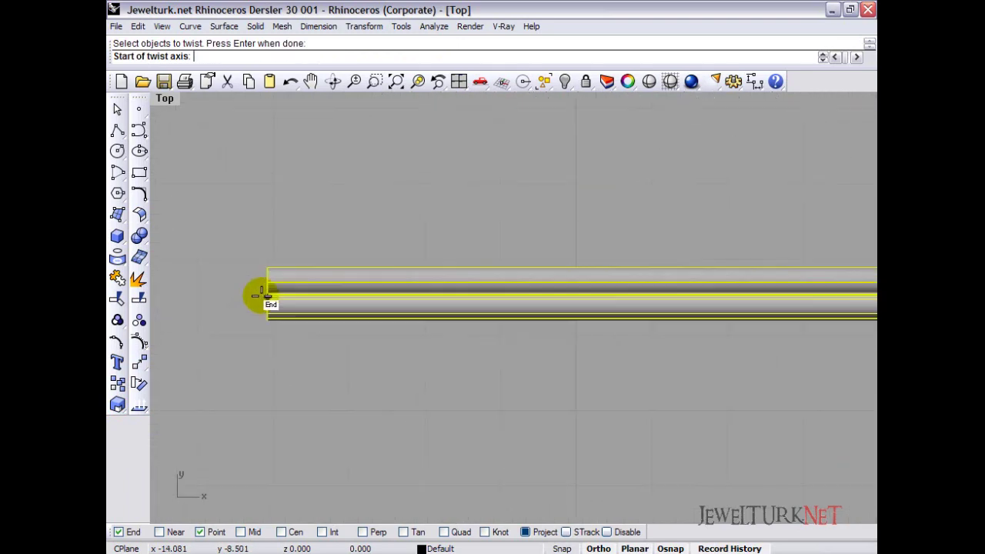
{"action": "left_click", "coordinate": [259, 294]}
{"action": "scroll", "coordinate": [504, 305], "scroll_direction": "down", "scroll_amount": 2}
{"action": "right_click_drag", "start_coordinate": [504, 307], "coordinate": [322, 314]}
{"action": "scroll", "coordinate": [579, 383], "scroll_direction": "down", "scroll_amount": 4}
{"action": "right_click_drag", "start_coordinate": [567, 347], "coordinate": [368, 314]}
{"action": "right_click_drag", "start_coordinate": [609, 325], "coordinate": [448, 315]}
{"action": "scroll", "coordinate": [681, 310], "scroll_direction": "up", "scroll_amount": 2}
{"action": "scroll", "coordinate": [722, 288], "scroll_direction": "up", "scroll_amount": 3}
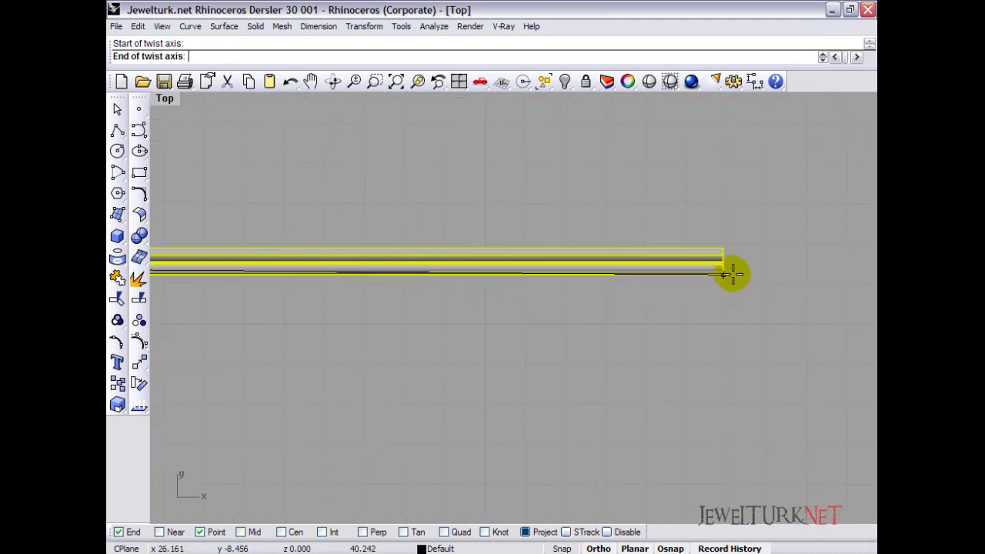
{"action": "left_click", "coordinate": [721, 257]}
{"action": "key", "text": "Escape"}
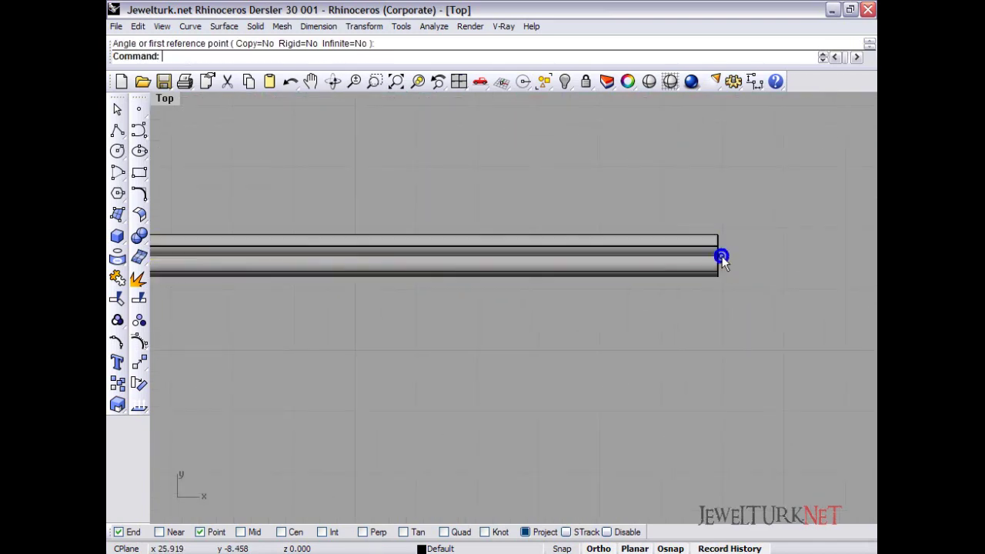
Twist the straight horizontal strands by 720 degrees around an axis running end to end through their centre, with Infinite set to Yes.
{"action": "scroll", "coordinate": [721, 256], "scroll_direction": "down", "scroll_amount": 10}
{"action": "right_click_drag", "start_coordinate": [462, 308], "coordinate": [673, 310]}
{"action": "scroll", "coordinate": [673, 310], "scroll_direction": "down", "scroll_amount": 2}
{"action": "right_click_drag", "start_coordinate": [287, 258], "coordinate": [425, 272]}
{"action": "scroll", "coordinate": [334, 275], "scroll_direction": "up", "scroll_amount": 4}
{"action": "left_click", "coordinate": [326, 268]}
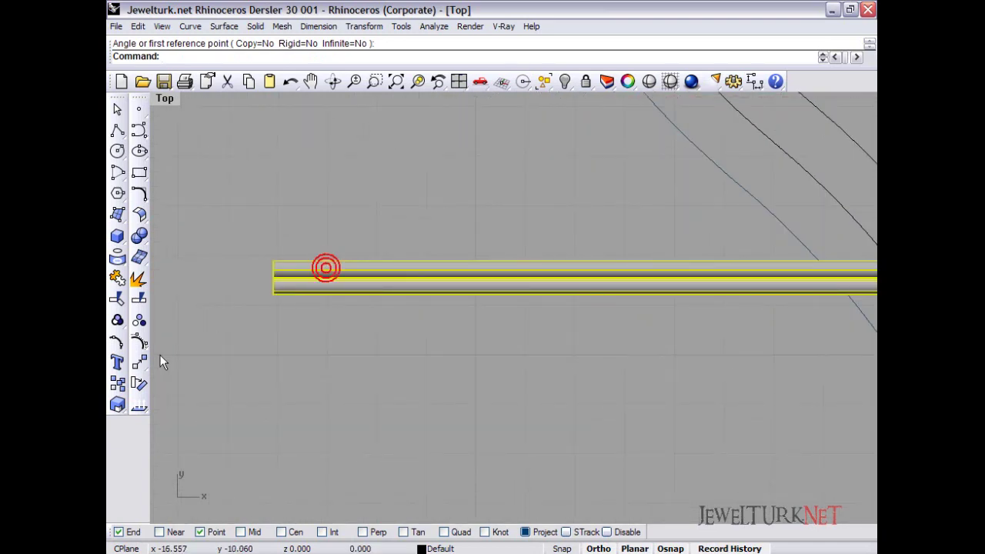
{"action": "left_click", "coordinate": [139, 362]}
{"action": "left_click", "coordinate": [244, 420]}
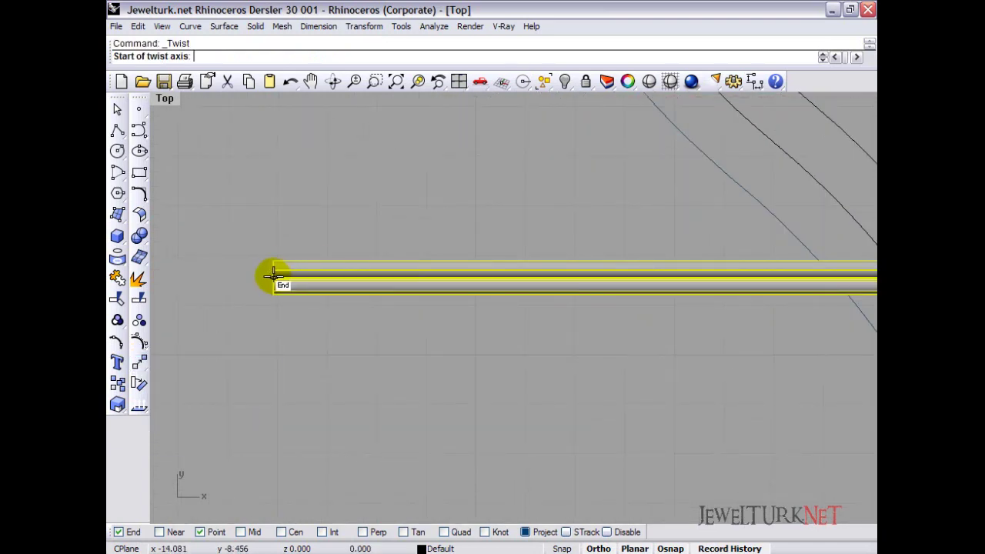
{"action": "scroll", "coordinate": [270, 271], "scroll_direction": "up", "scroll_amount": 2}
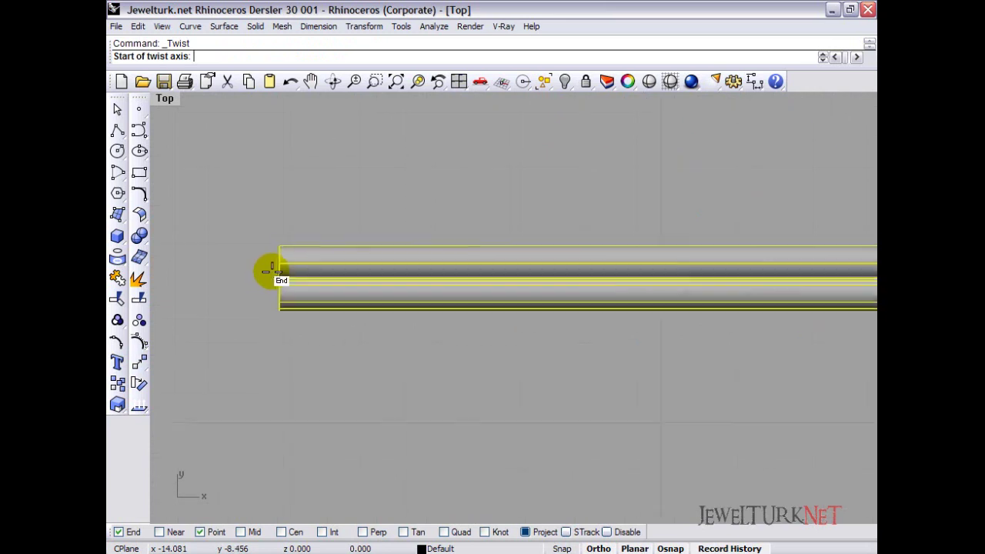
{"action": "left_click", "coordinate": [282, 279]}
{"action": "scroll", "coordinate": [378, 262], "scroll_direction": "down", "scroll_amount": 8}
{"action": "right_click_drag", "start_coordinate": [631, 272], "coordinate": [215, 284]}
{"action": "scroll", "coordinate": [216, 284], "scroll_direction": "down", "scroll_amount": 4}
{"action": "right_click_drag", "start_coordinate": [828, 295], "coordinate": [263, 296]}
{"action": "scroll", "coordinate": [496, 283], "scroll_direction": "up", "scroll_amount": 4}
{"action": "right_click_drag", "start_coordinate": [749, 253], "coordinate": [422, 262]}
{"action": "scroll", "coordinate": [459, 263], "scroll_direction": "up", "scroll_amount": 6}
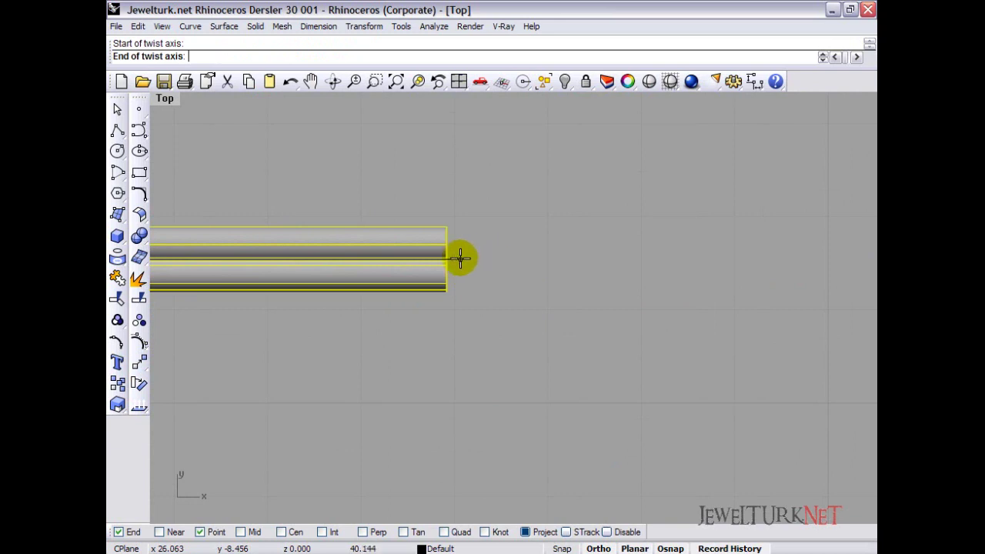
{"action": "scroll", "coordinate": [451, 257], "scroll_direction": "up", "scroll_amount": 2}
{"action": "left_click", "coordinate": [463, 258]}
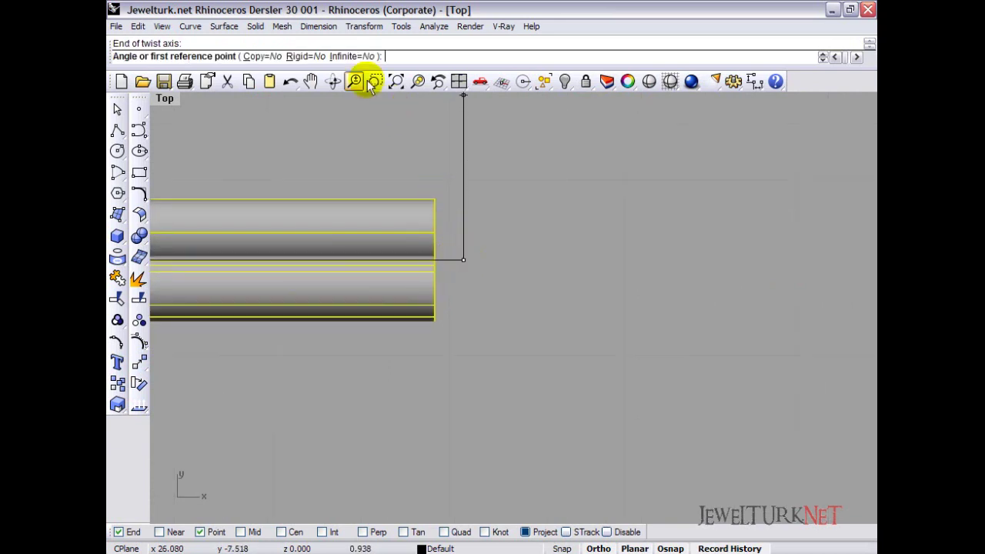
{"action": "left_click", "coordinate": [351, 56]}
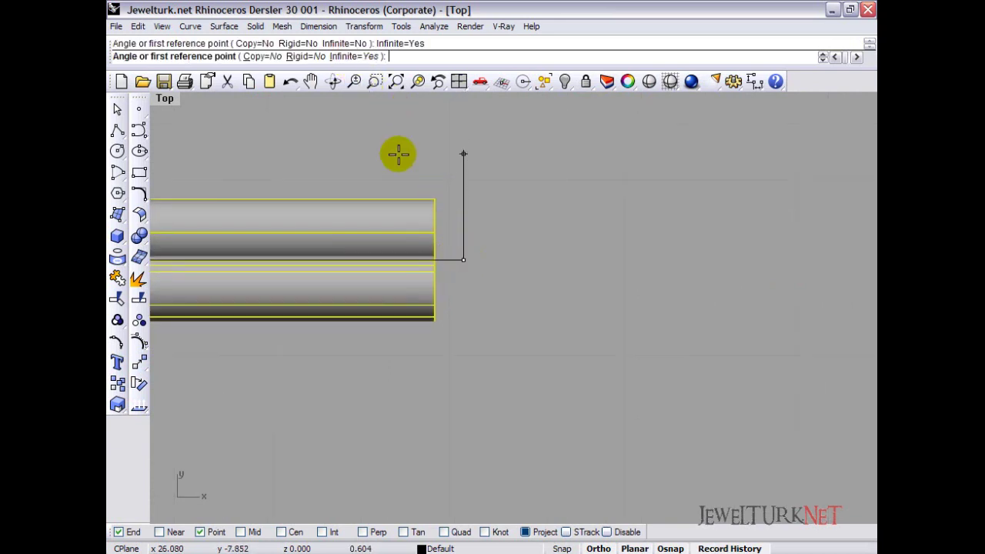
{"action": "type", "text": "720"}
{"action": "key", "text": "Return"}
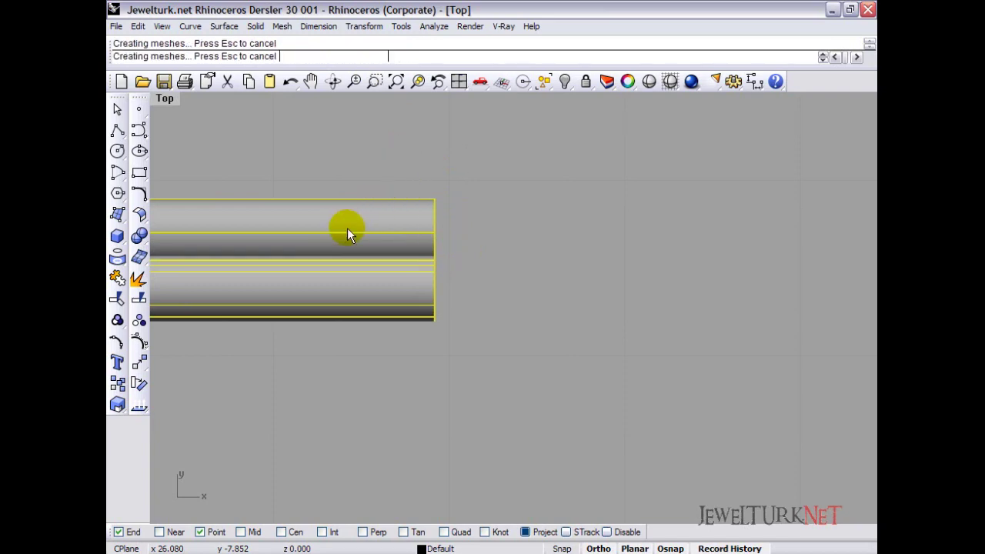
Flow a copy of the straight twisted rope along the innermost heart curve, using the rope's centre line as base curve.
{"action": "scroll", "coordinate": [507, 189], "scroll_direction": "down", "scroll_amount": 6}
{"action": "right_click_drag", "start_coordinate": [337, 154], "coordinate": [623, 224]}
{"action": "scroll", "coordinate": [569, 222], "scroll_direction": "down", "scroll_amount": 11}
{"action": "right_click_drag", "start_coordinate": [415, 192], "coordinate": [479, 230]}
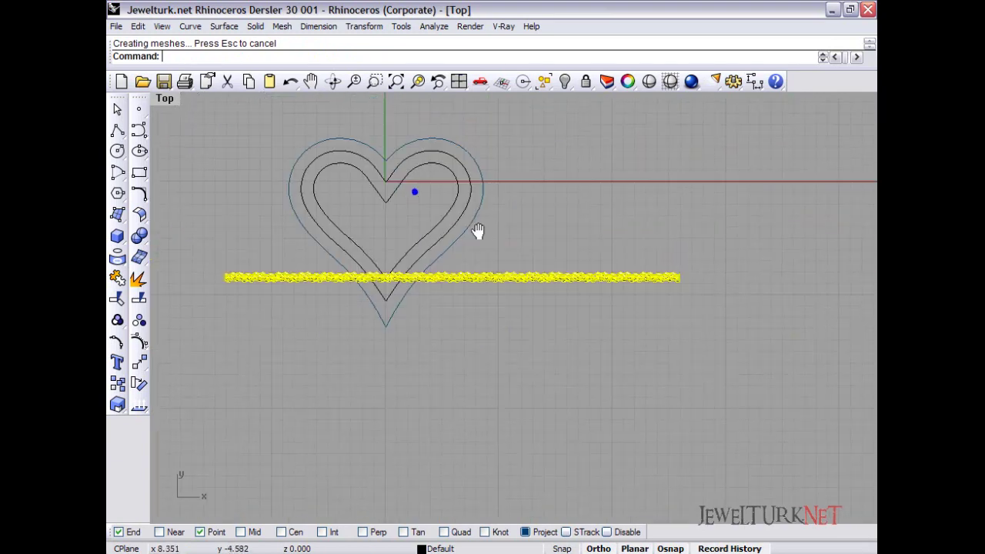
{"action": "left_click", "coordinate": [140, 361]}
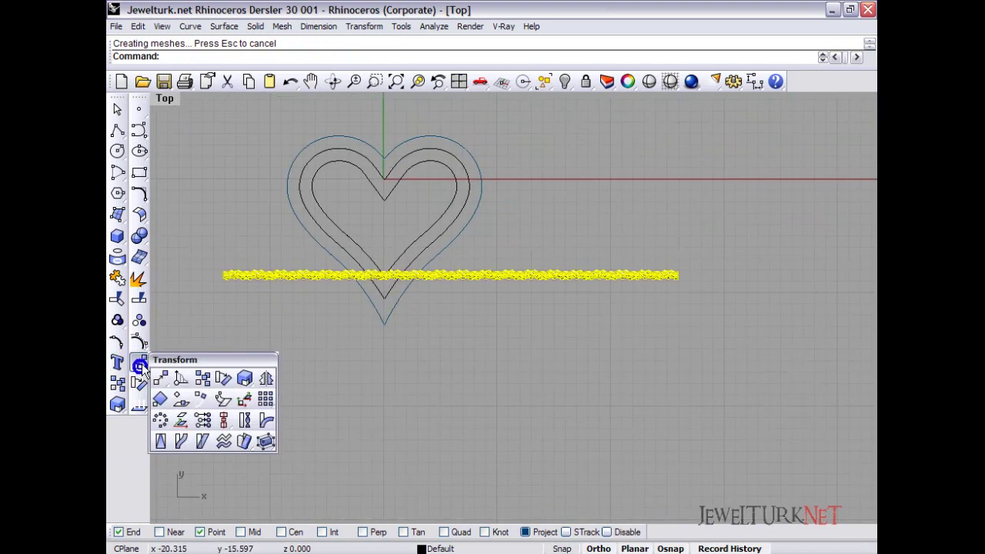
{"action": "left_click", "coordinate": [249, 341]}
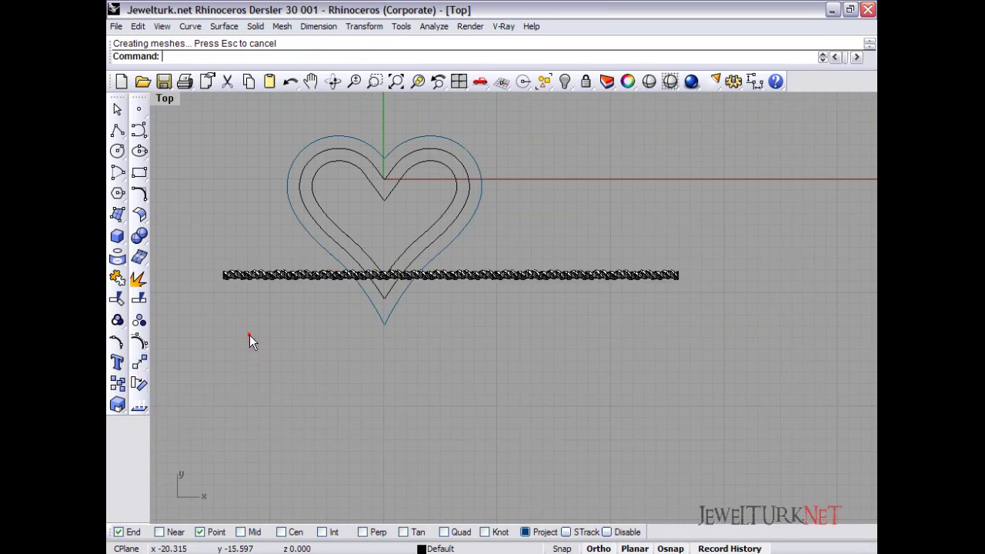
{"action": "left_click", "coordinate": [139, 362]}
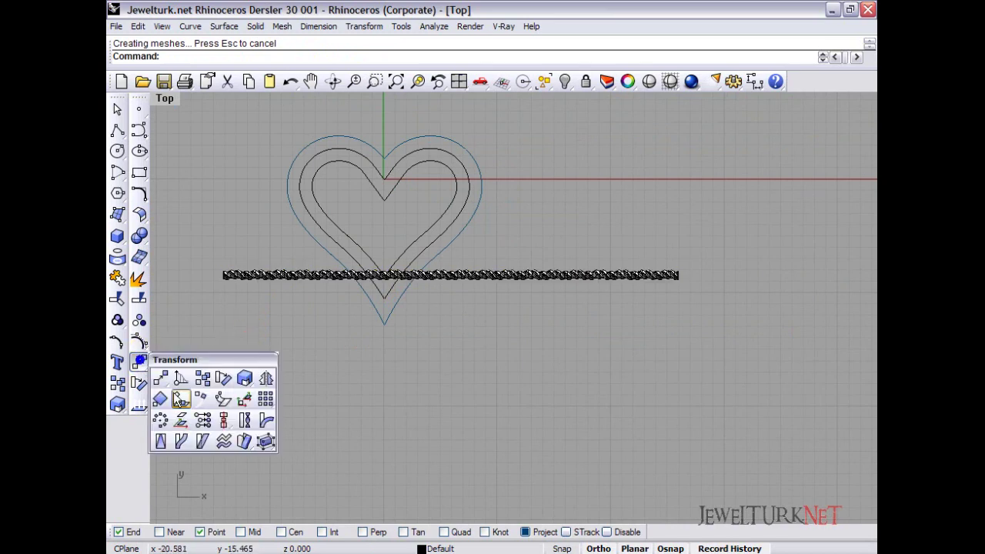
{"action": "left_click", "coordinate": [185, 441]}
{"action": "left_click", "coordinate": [240, 277]}
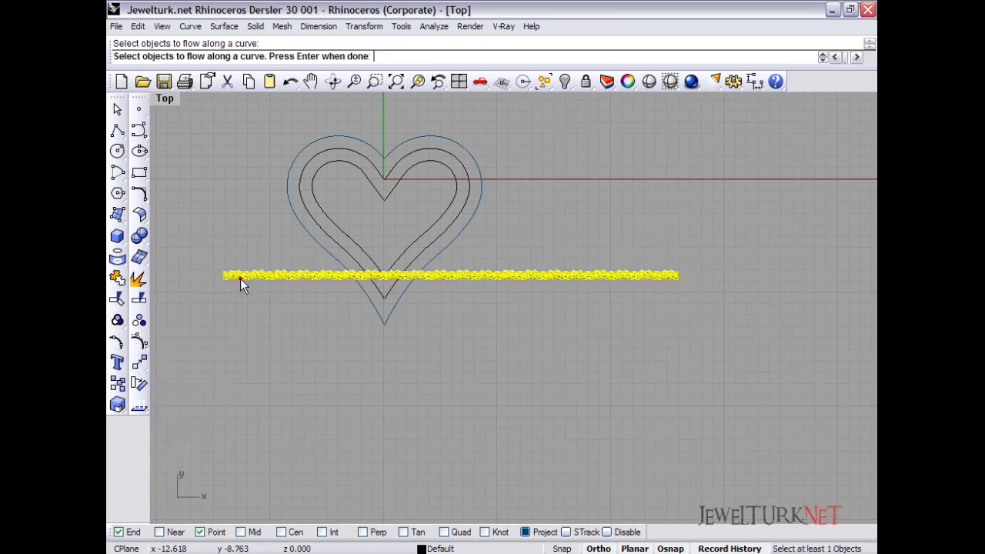
{"action": "right_click", "coordinate": [254, 322]}
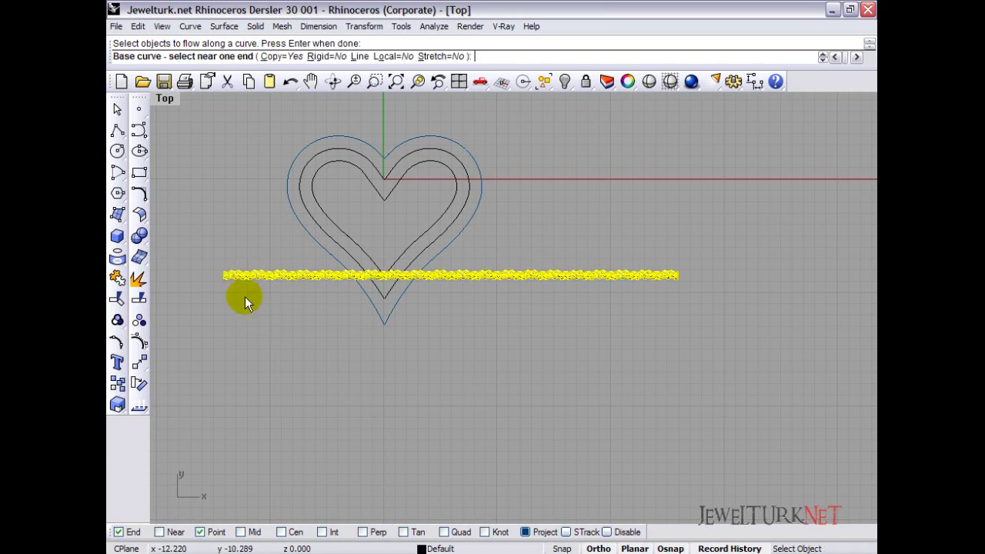
{"action": "left_click", "coordinate": [254, 278]}
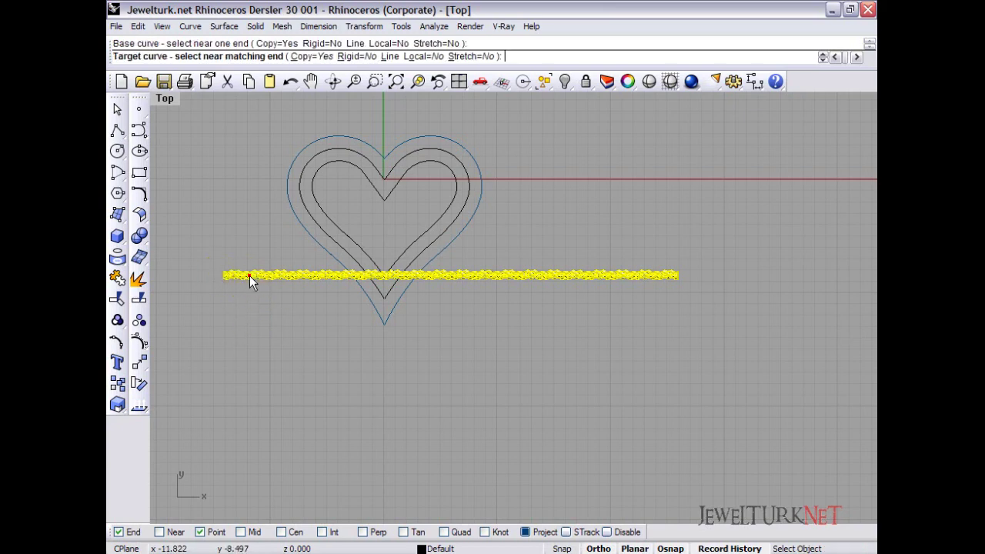
{"action": "left_click", "coordinate": [318, 197]}
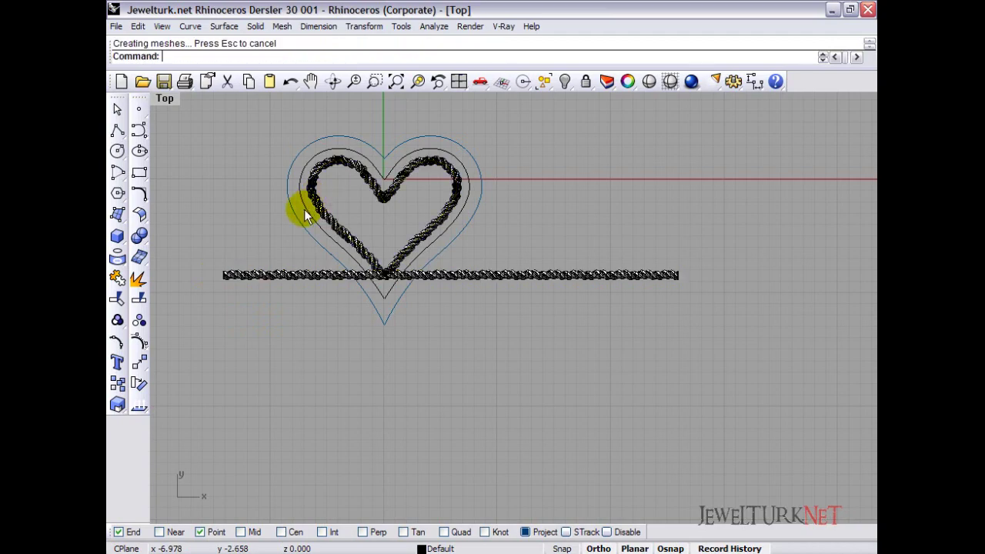
Delete the original straight twisted rope that crosses the heart.
{"action": "scroll", "coordinate": [439, 226], "scroll_direction": "up", "scroll_amount": 6}
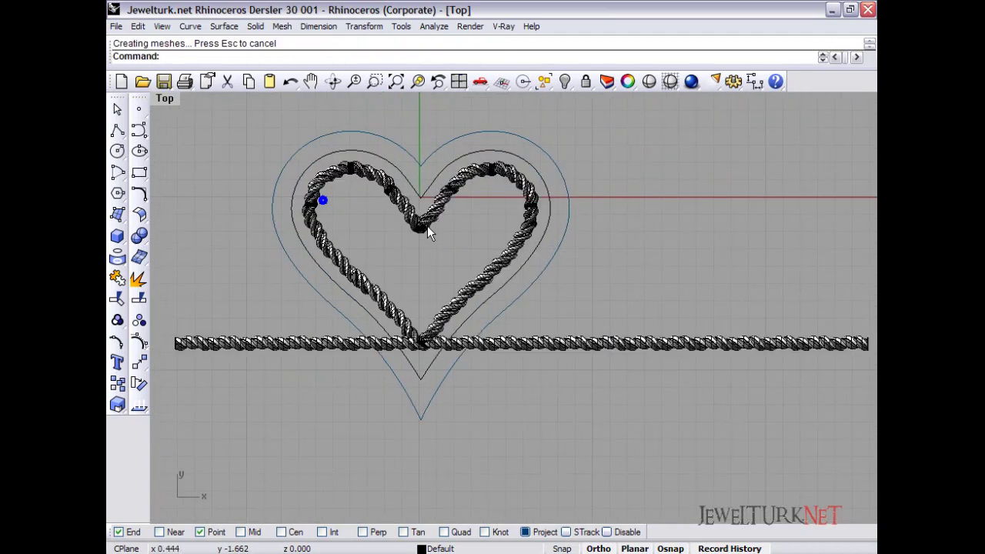
{"action": "scroll", "coordinate": [455, 234], "scroll_direction": "down", "scroll_amount": 4}
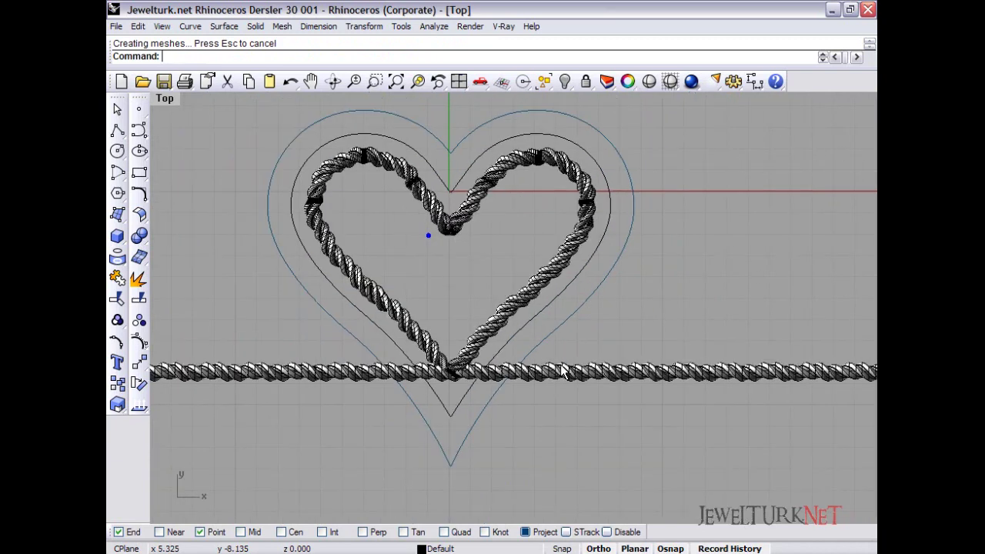
{"action": "left_click_drag", "start_coordinate": [644, 339], "coordinate": [616, 411]}
{"action": "key", "text": "Delete"}
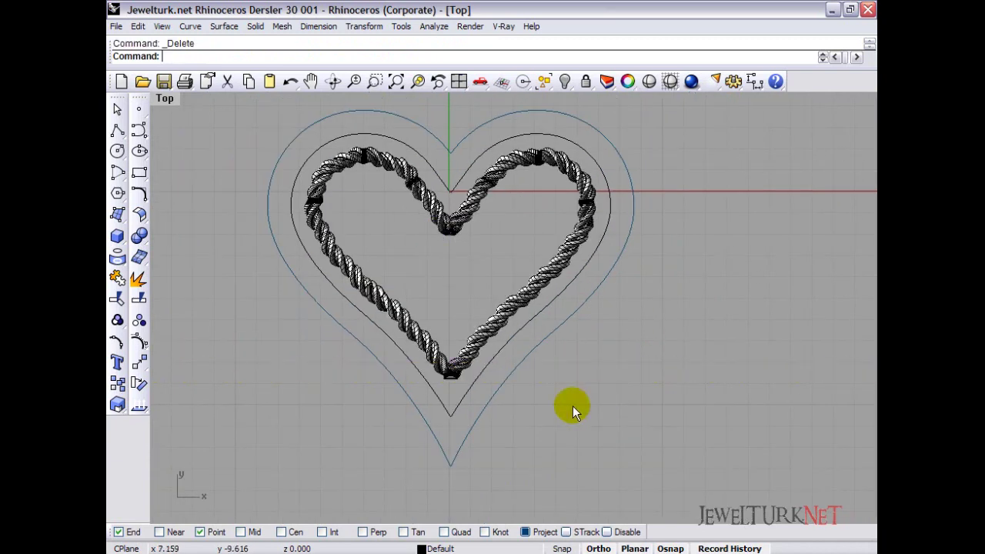
Turn on the visibility of Layer 02 to show the two outer rope hearts.
{"action": "left_click", "coordinate": [437, 548]}
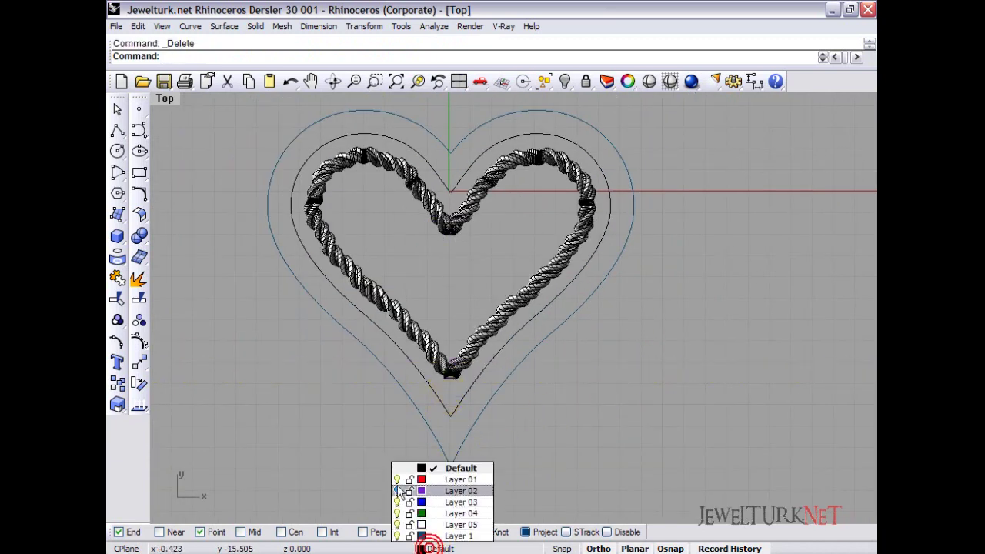
{"action": "left_click", "coordinate": [397, 490]}
{"action": "left_click", "coordinate": [458, 280]}
{"action": "right_click_drag", "start_coordinate": [462, 262], "coordinate": [450, 288]}
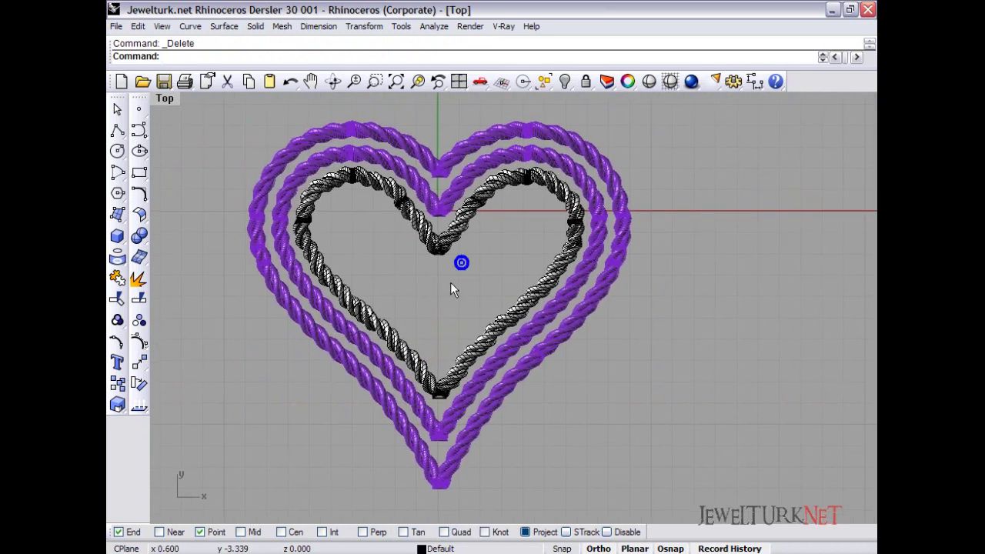
Assign the innermost rope heart to Layer 02 in its object properties.
{"action": "left_click", "coordinate": [445, 240]}
{"action": "key", "text": "F3"}
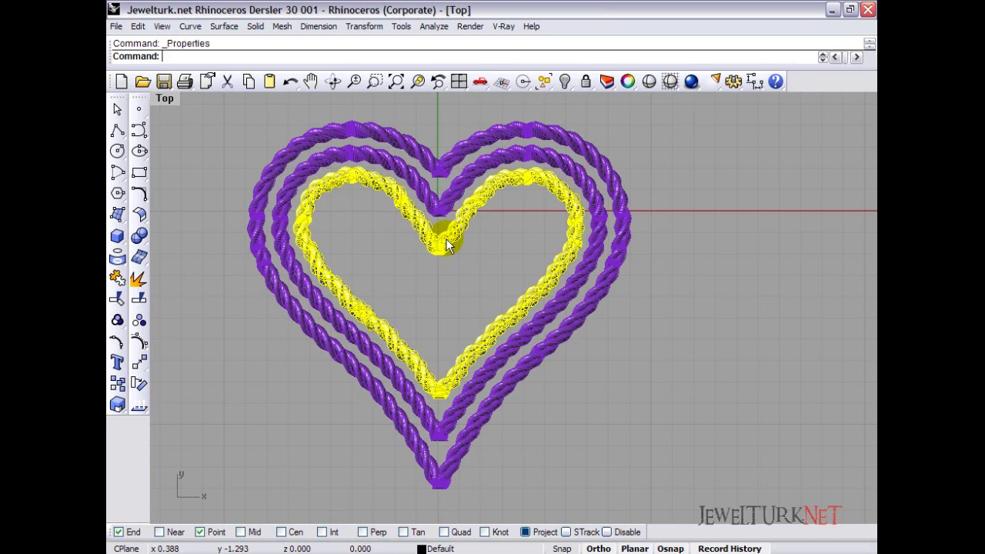
{"action": "left_click", "coordinate": [822, 163]}
{"action": "left_click", "coordinate": [813, 201]}
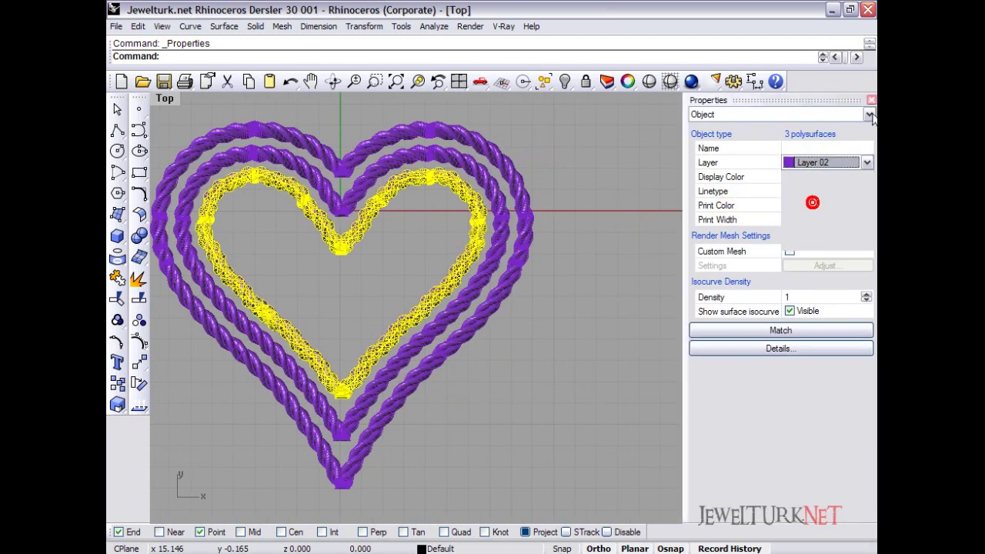
{"action": "left_click", "coordinate": [871, 100]}
{"action": "left_click", "coordinate": [717, 166]}
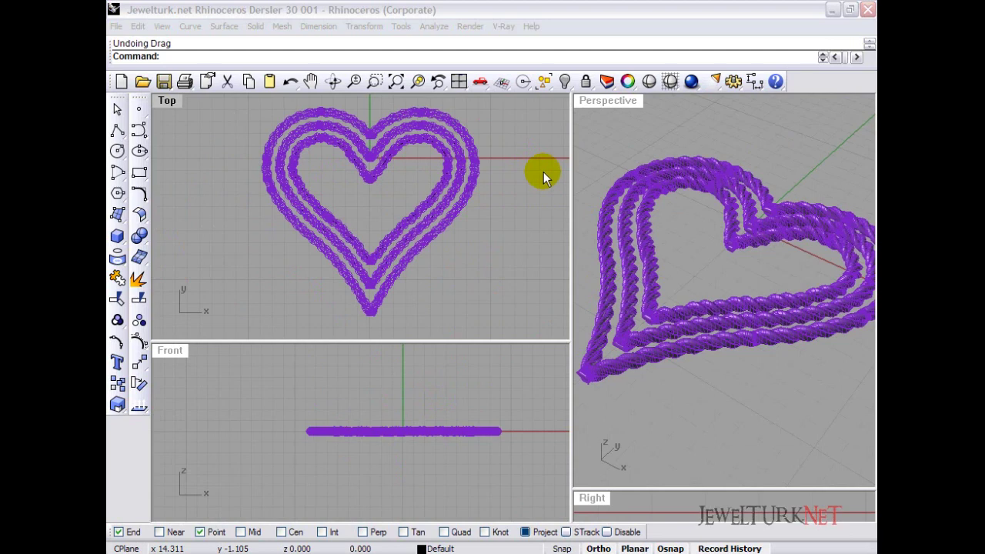
Turn off Ortho and hide Layer 02 so only the heart curves are shown.
{"action": "left_click", "coordinate": [543, 171]}
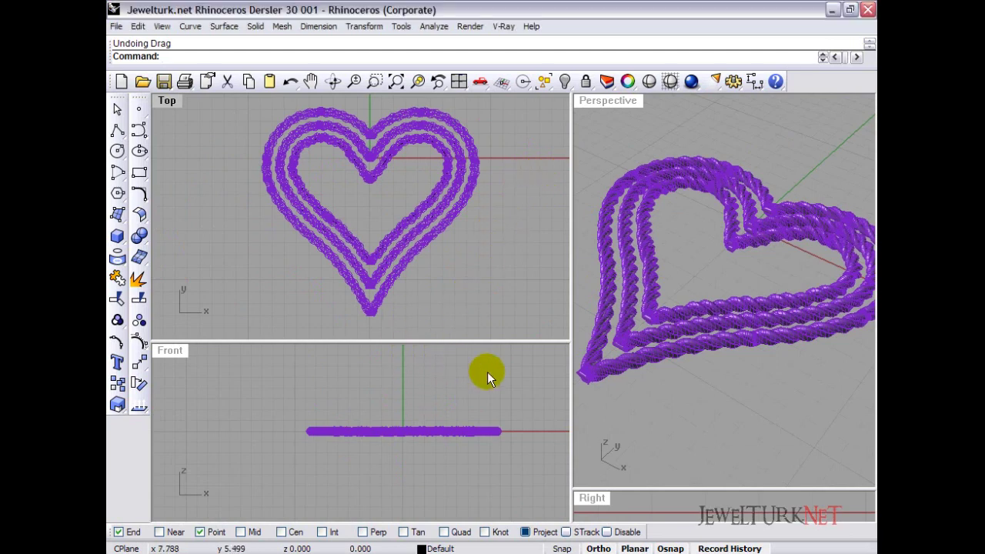
{"action": "right_click_drag", "start_coordinate": [472, 433], "coordinate": [451, 429]}
{"action": "left_click", "coordinate": [598, 549]}
{"action": "left_click", "coordinate": [431, 548]}
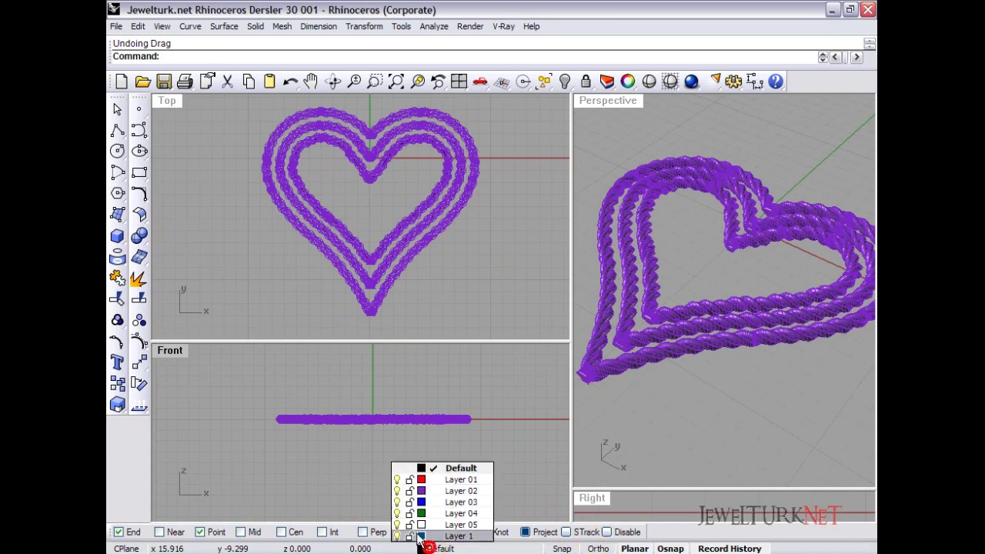
{"action": "left_click", "coordinate": [397, 491]}
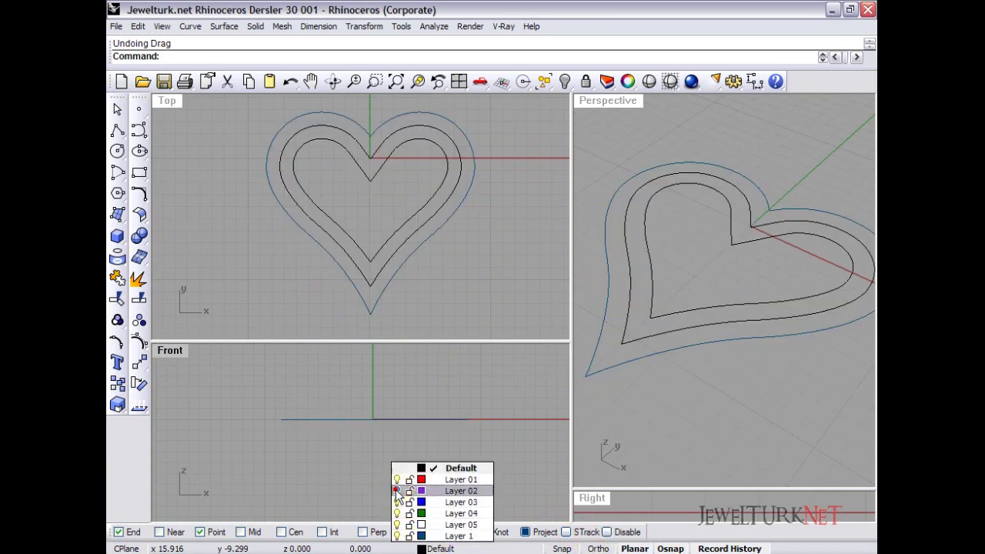
Offset the innermost heart curve inward by a distance of 1.1 with sharp corners.
{"action": "left_click", "coordinate": [314, 205]}
{"action": "left_click", "coordinate": [139, 193]}
{"action": "left_click", "coordinate": [285, 214]}
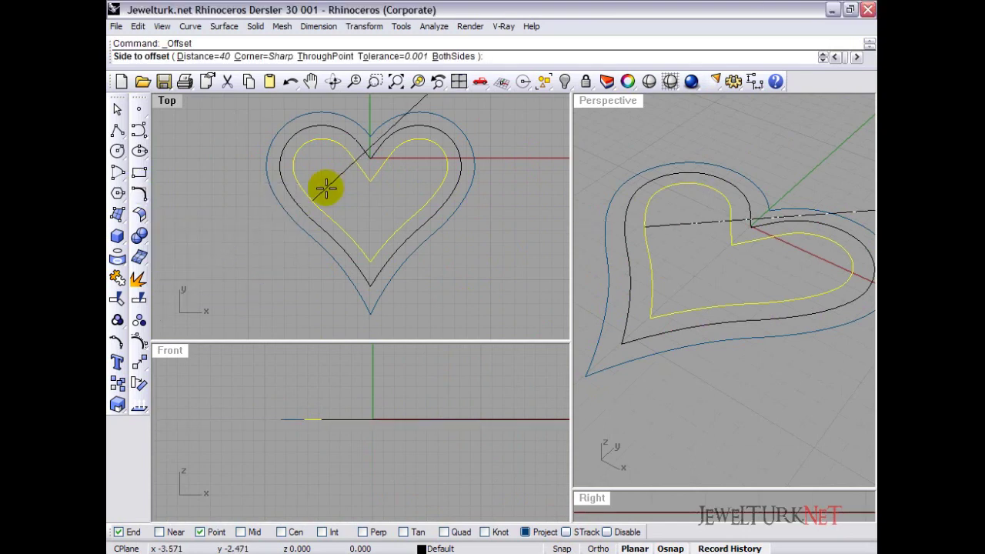
{"action": "type", "text": "1"}
{"action": "key", "text": "Return"}
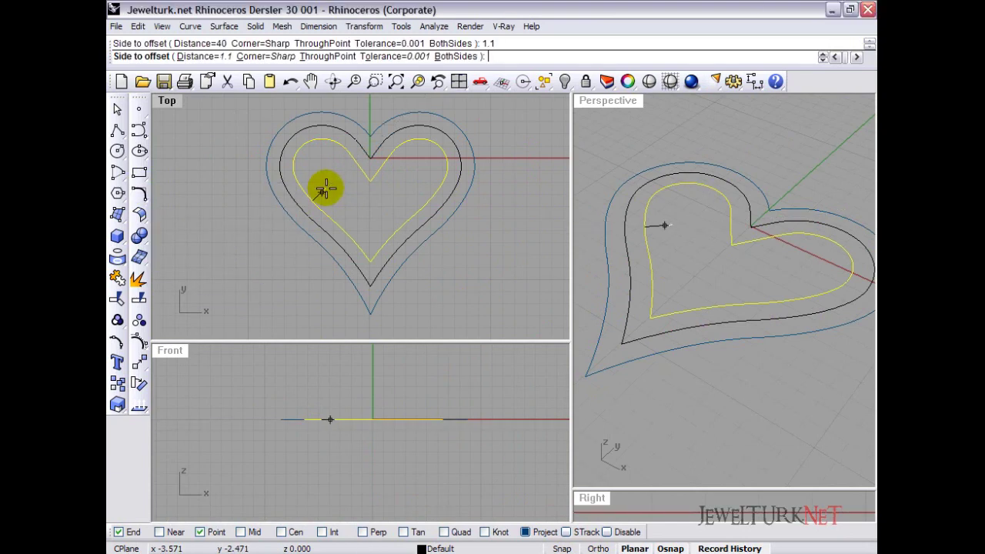
{"action": "left_click", "coordinate": [326, 190]}
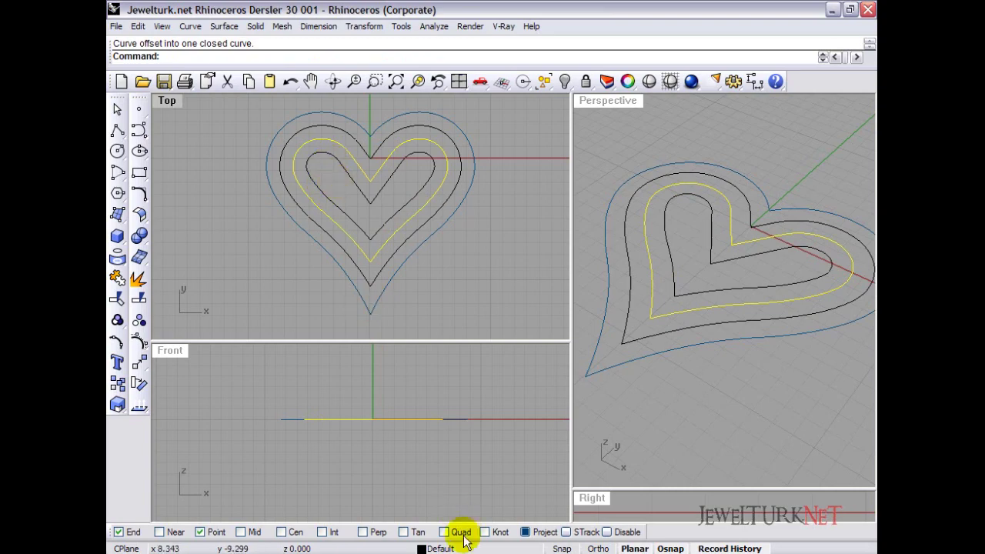
Show Layer 02 again and select the middle rope heart in the Top view.
{"action": "left_click", "coordinate": [439, 549]}
{"action": "left_click", "coordinate": [396, 491]}
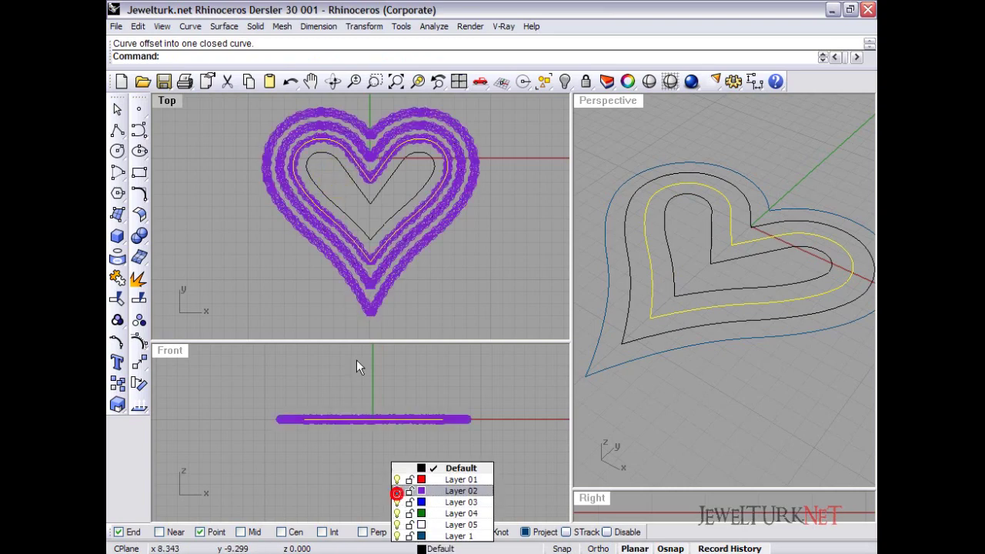
{"action": "left_click", "coordinate": [251, 187]}
{"action": "scroll", "coordinate": [251, 187], "scroll_direction": "up", "scroll_amount": 5}
{"action": "left_click_drag", "start_coordinate": [280, 147], "coordinate": [208, 201]}
{"action": "key", "text": "ctrl+z"}
{"action": "scroll", "coordinate": [295, 154], "scroll_direction": "up", "scroll_amount": 4}
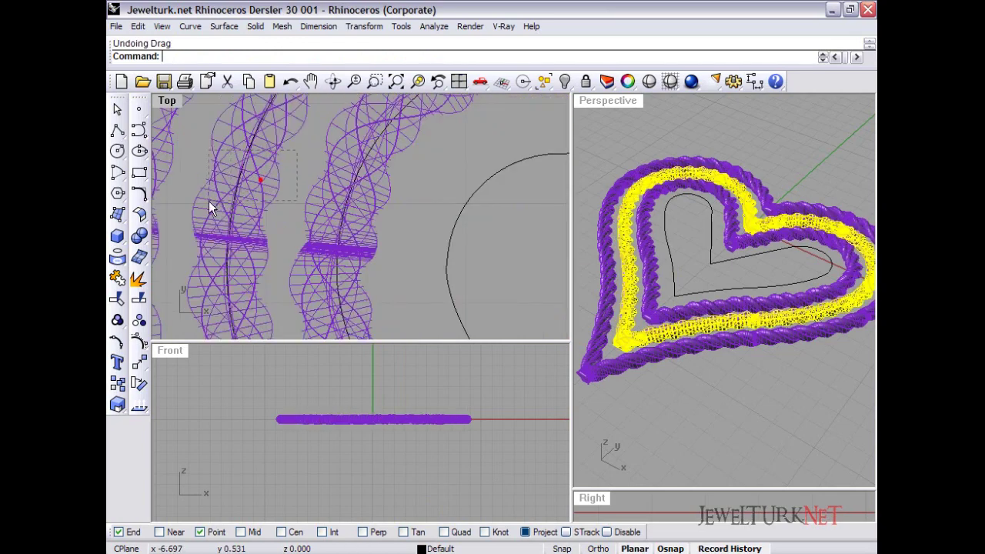
{"action": "scroll", "coordinate": [300, 419], "scroll_direction": "up", "scroll_amount": 8}
{"action": "left_click_drag", "start_coordinate": [281, 421], "coordinate": [281, 379]}
{"action": "right_click_drag", "start_coordinate": [281, 380], "coordinate": [281, 404]}
{"action": "left_click_drag", "start_coordinate": [281, 404], "coordinate": [281, 401]}
{"action": "key", "text": "ctrl+z"}
Move the middle rope heart straight up by 1.3 in the Front view.
{"action": "right_click_drag", "start_coordinate": [236, 442], "coordinate": [302, 431]}
{"action": "left_click", "coordinate": [139, 363]}
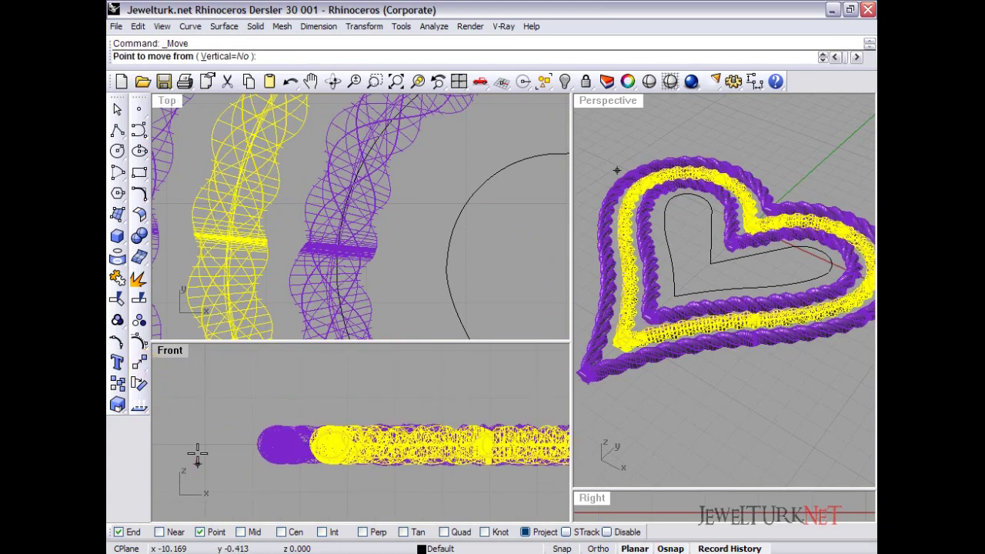
{"action": "left_click", "coordinate": [197, 454]}
{"action": "type", "text": "1.5"}
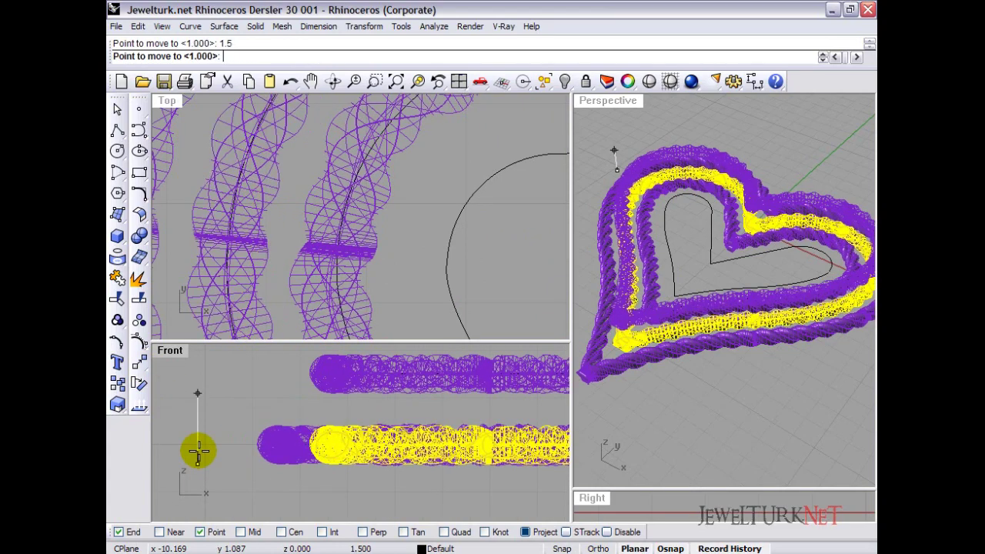
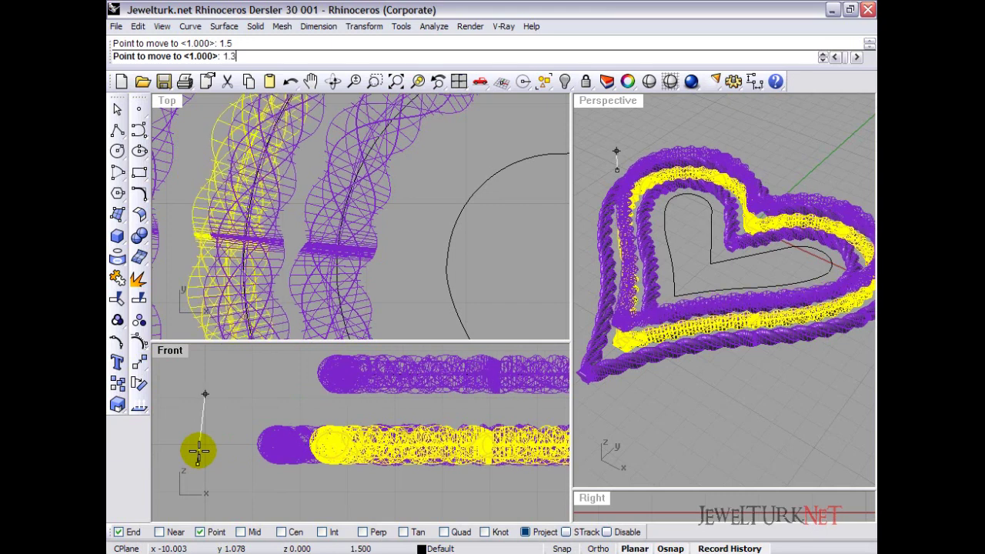
{"action": "key", "text": "Return"}
{"action": "left_click", "coordinate": [198, 451]}
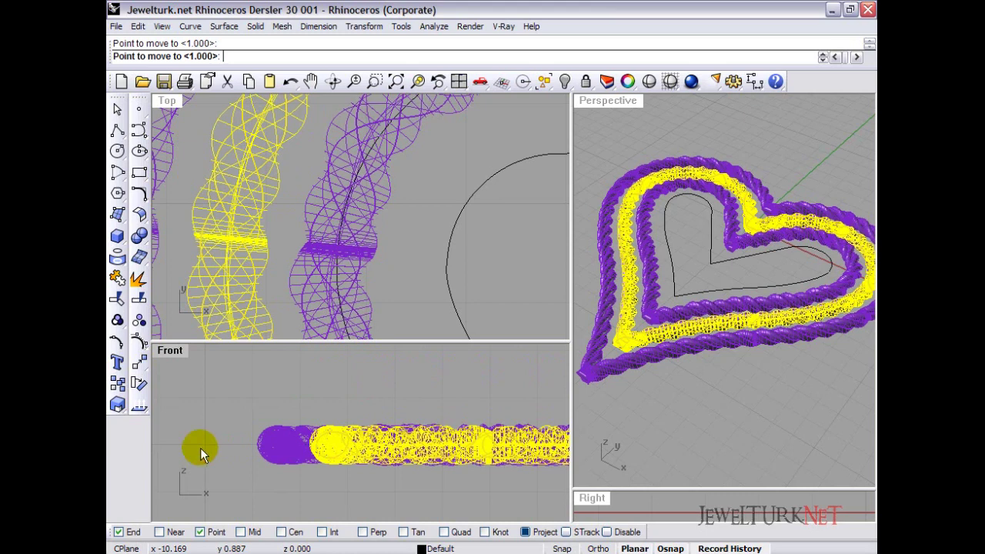
Dimension the vertical gap between the raised middle rope and the outer rope in the Front view.
{"action": "left_click", "coordinate": [671, 83]}
{"action": "left_click", "coordinate": [754, 81]}
{"action": "scroll", "coordinate": [337, 385], "scroll_direction": "up", "scroll_amount": 4}
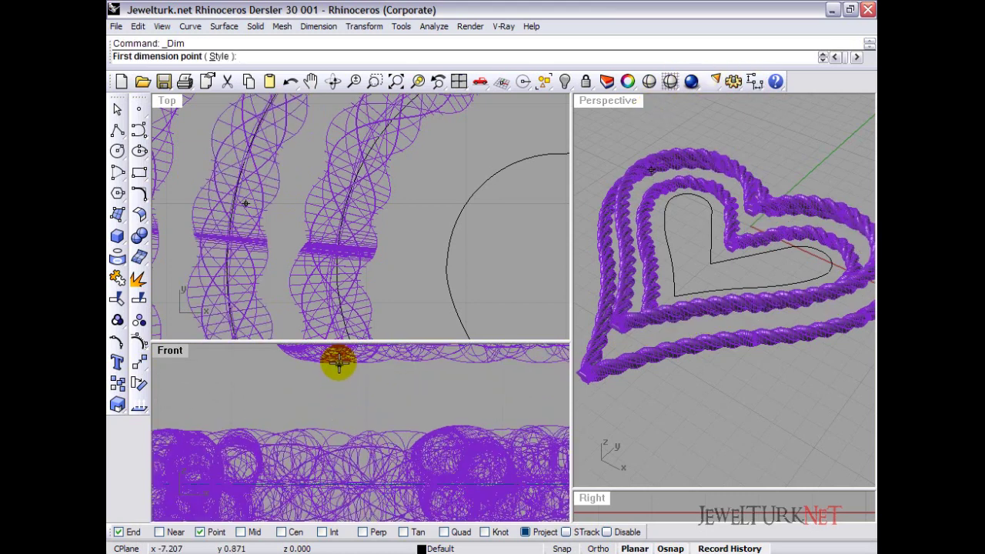
{"action": "left_click", "coordinate": [338, 363]}
{"action": "scroll", "coordinate": [341, 424], "scroll_direction": "down", "scroll_amount": 2}
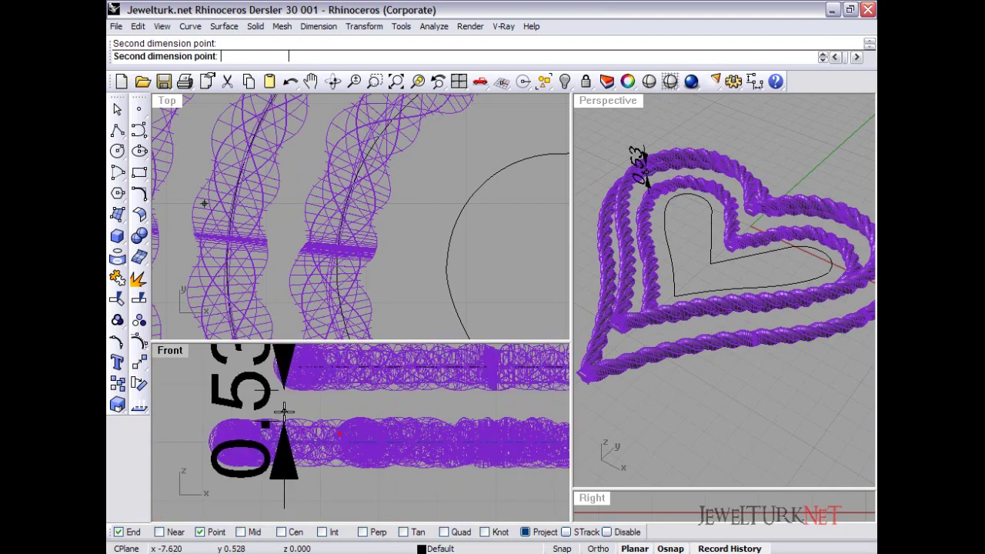
{"action": "scroll", "coordinate": [284, 413], "scroll_direction": "down", "scroll_amount": 3}
{"action": "right_click", "coordinate": [283, 412]}
{"action": "scroll", "coordinate": [295, 275], "scroll_direction": "down", "scroll_amount": 5}
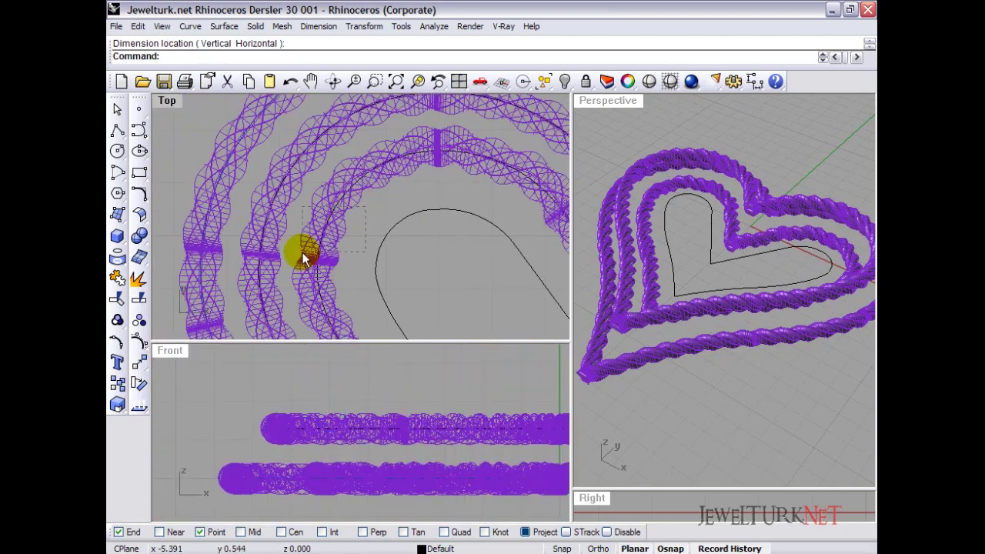
Move the inner rope heart straight up by 2.6 in the Front view.
{"action": "left_click", "coordinate": [307, 254]}
{"action": "right_click_drag", "start_coordinate": [349, 387], "coordinate": [341, 403]}
{"action": "left_click", "coordinate": [139, 359]}
{"action": "left_click", "coordinate": [208, 415]}
{"action": "type", "text": "2.6"}
{"action": "key", "text": "Return"}
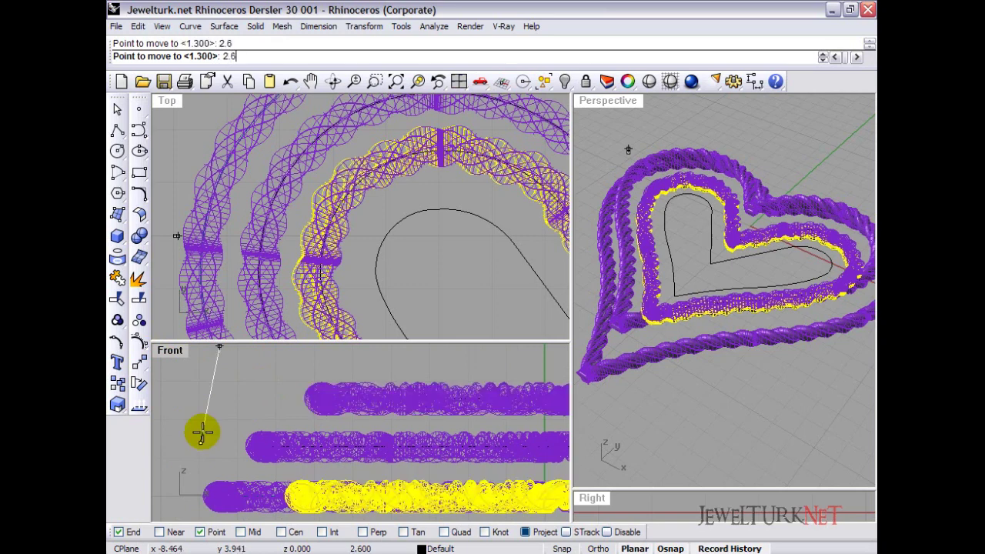
{"action": "left_click", "coordinate": [202, 431], "text": "shift"}
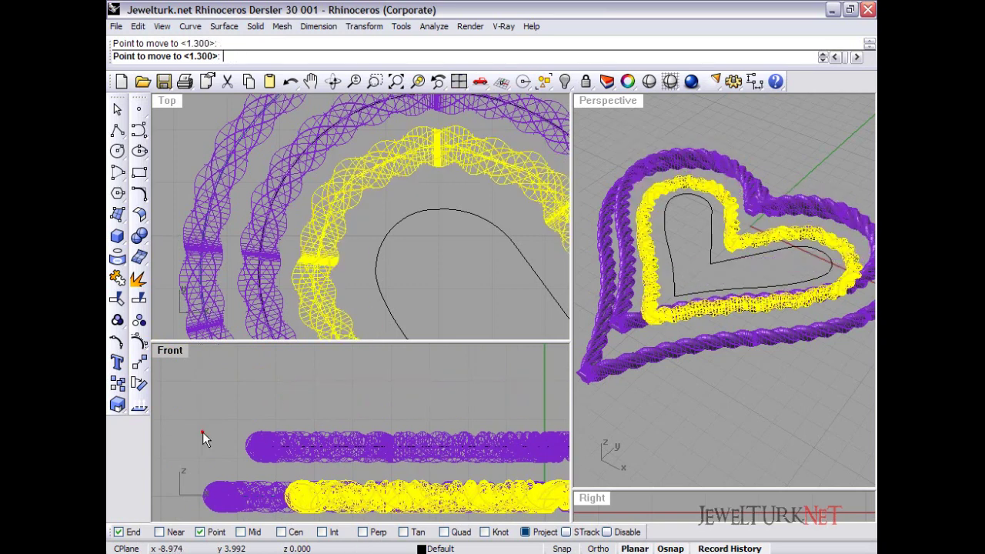
Move the innermost heart curve straight up by 3.9 in the Front view.
{"action": "left_click", "coordinate": [340, 280]}
{"action": "left_click", "coordinate": [359, 270]}
{"action": "left_click", "coordinate": [378, 289]}
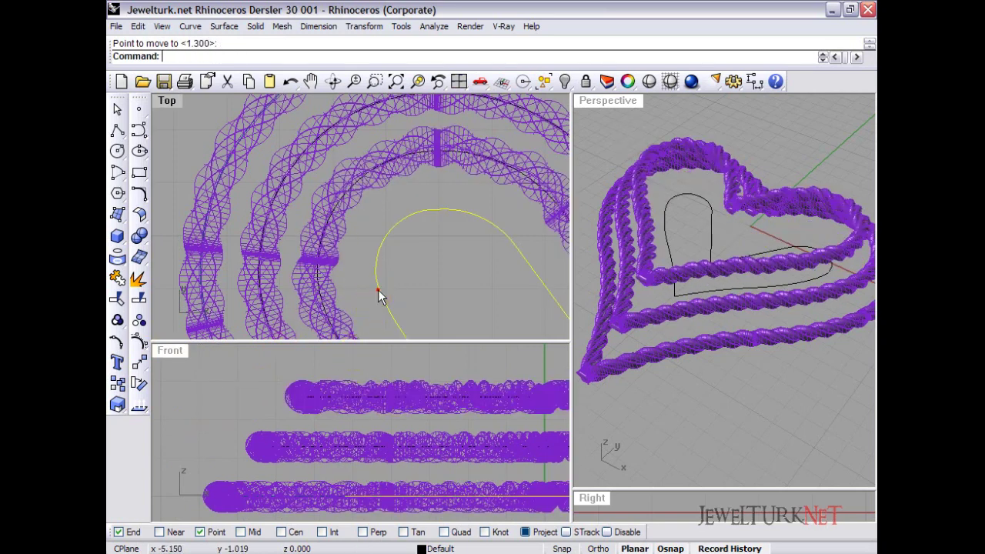
{"action": "left_click", "coordinate": [138, 342]}
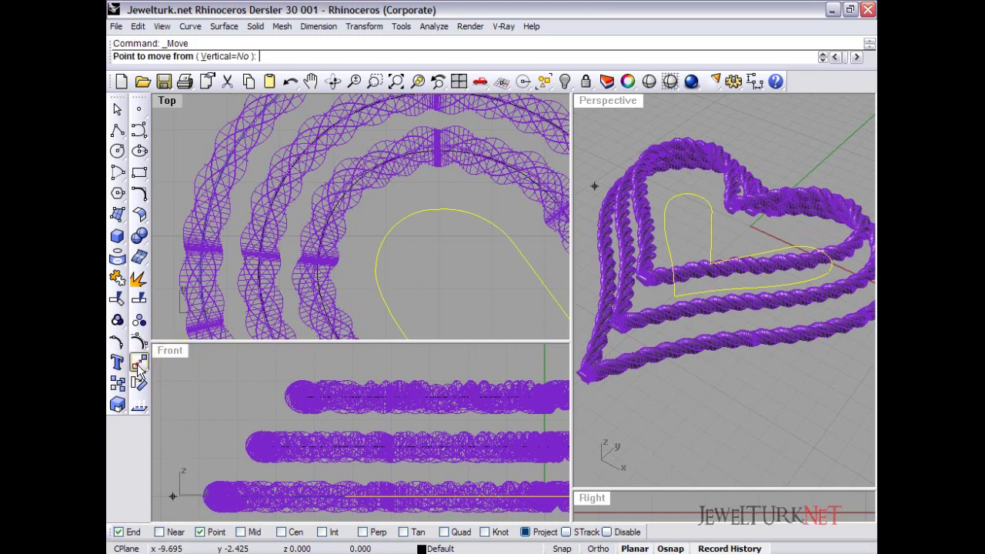
{"action": "left_click", "coordinate": [204, 438]}
{"action": "type", "text": "3.9"}
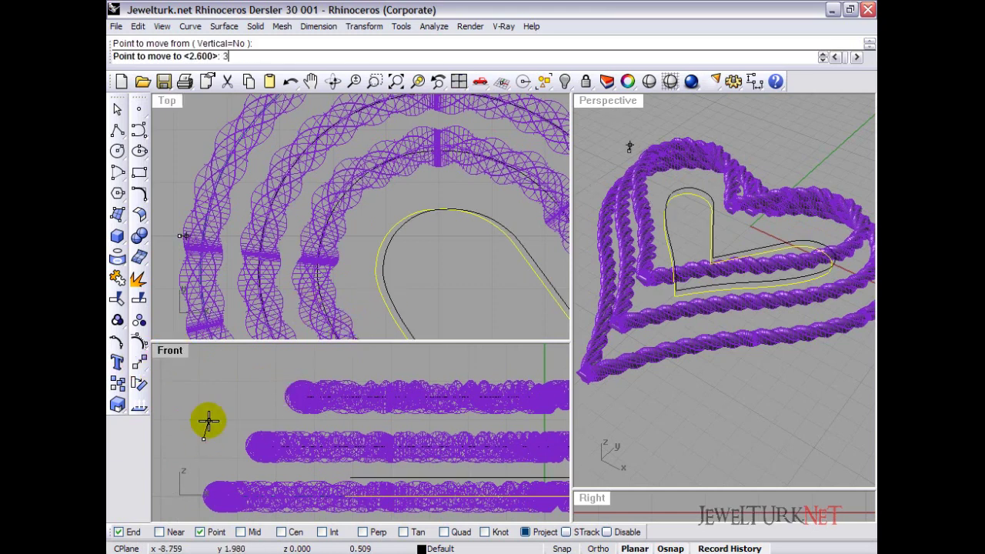
{"action": "key", "text": "Return"}
{"action": "left_click", "coordinate": [208, 421]}
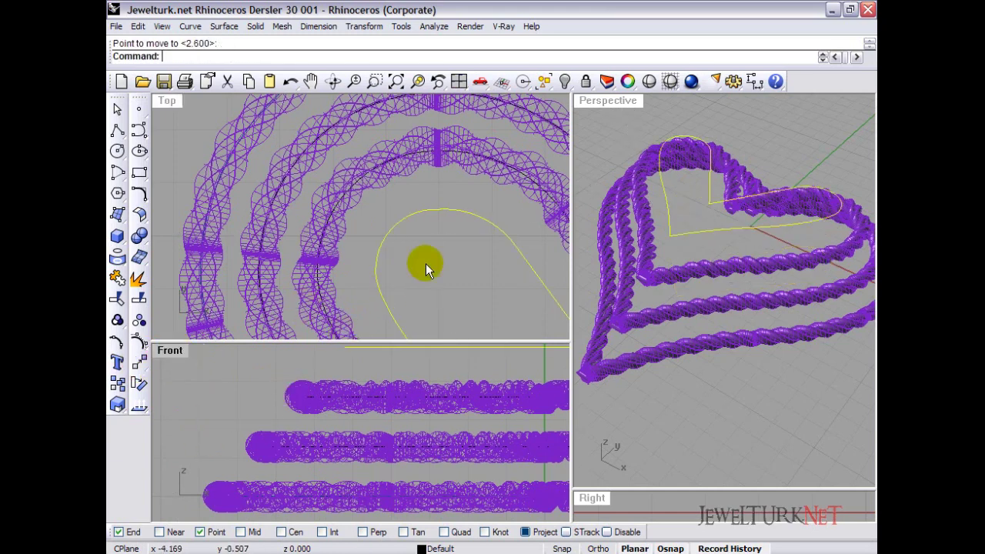
Hide Layer 02 so only the heart curves are shown.
{"action": "scroll", "coordinate": [408, 247], "scroll_direction": "down", "scroll_amount": 3}
{"action": "left_click", "coordinate": [402, 242]}
{"action": "right_click_drag", "start_coordinate": [448, 279], "coordinate": [420, 244]}
{"action": "right_click_drag", "start_coordinate": [422, 362], "coordinate": [362, 385]}
{"action": "scroll", "coordinate": [385, 372], "scroll_direction": "down", "scroll_amount": 4}
{"action": "scroll", "coordinate": [389, 243], "scroll_direction": "down", "scroll_amount": 2}
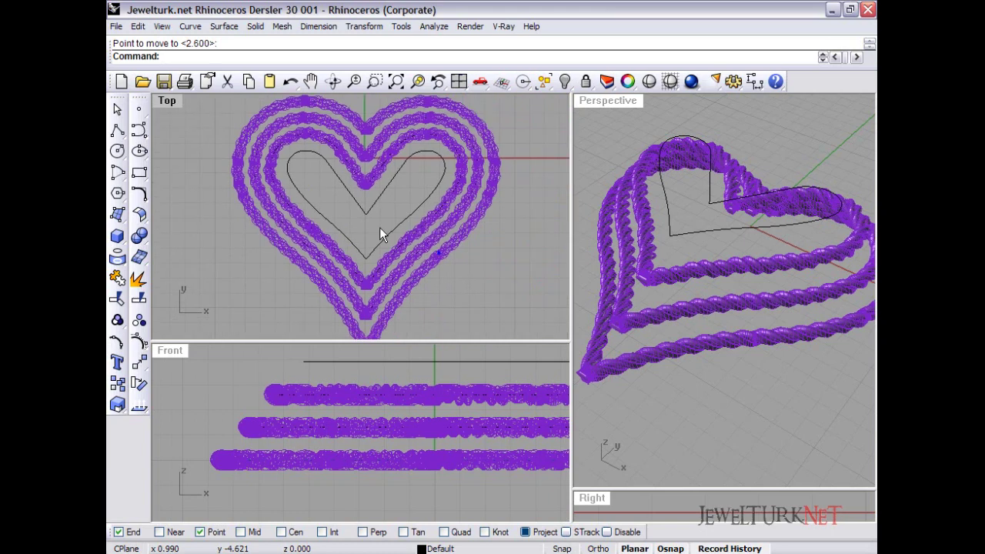
{"action": "left_click", "coordinate": [431, 548]}
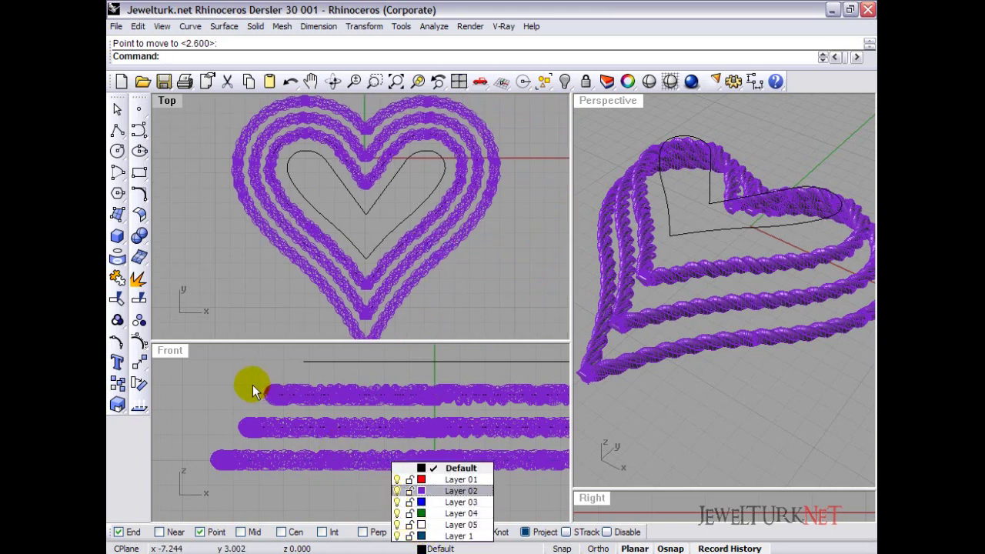
{"action": "left_click", "coordinate": [397, 490]}
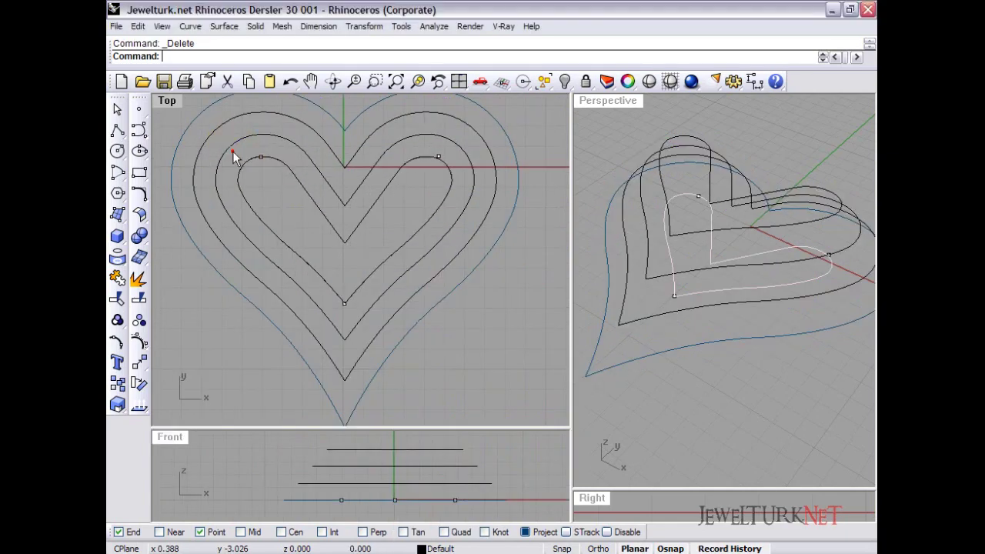
Draw a corner-to-corner rectangular plane beneath the hearts in the Top view, large enough to cover all of them.
{"action": "left_click", "coordinate": [231, 154]}
{"action": "left_click", "coordinate": [203, 146], "text": "shift"}
{"action": "scroll", "coordinate": [204, 155], "scroll_direction": "down", "scroll_amount": 2}
{"action": "right_click_drag", "start_coordinate": [207, 160], "coordinate": [229, 163]}
{"action": "left_click", "coordinate": [222, 28]}
{"action": "mouse_move", "coordinate": [226, 37]}
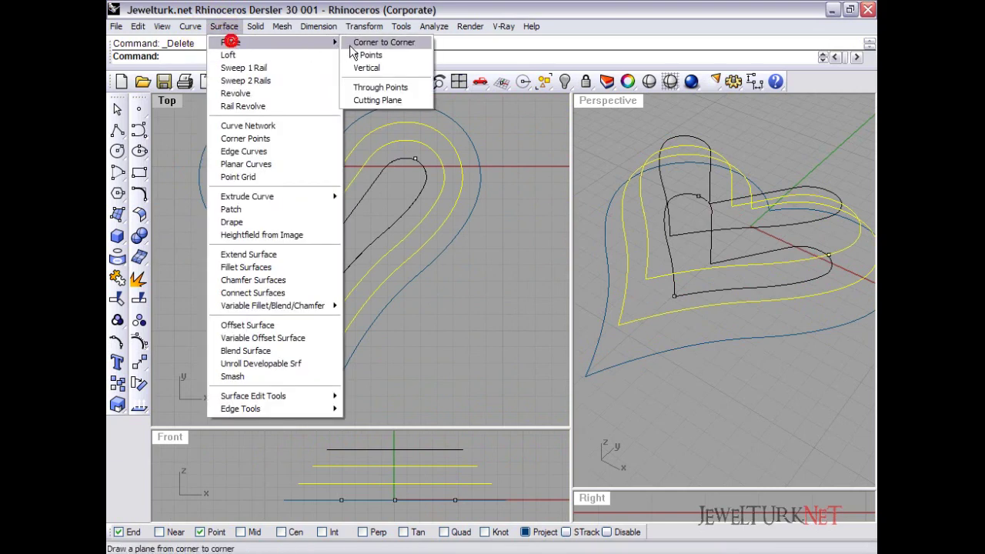
{"action": "left_click", "coordinate": [385, 38]}
{"action": "scroll", "coordinate": [194, 146], "scroll_direction": "down", "scroll_amount": 3}
{"action": "left_click", "coordinate": [187, 131]}
{"action": "left_click", "coordinate": [388, 312]}
{"action": "scroll", "coordinate": [247, 205], "scroll_direction": "up", "scroll_amount": 2}
{"action": "right_click_drag", "start_coordinate": [241, 195], "coordinate": [314, 214]}
{"action": "left_click", "coordinate": [484, 115]}
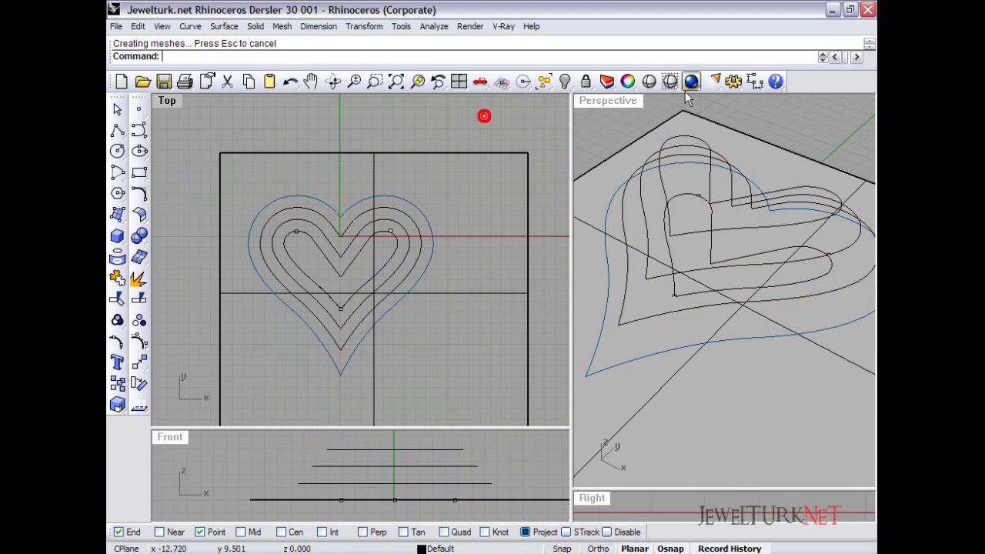
Project the two raised heart curves between the outermost and innermost ones onto the plane with DeleteInput set to No.
{"action": "left_click", "coordinate": [670, 81]}
{"action": "left_click", "coordinate": [341, 231]}
{"action": "left_click", "coordinate": [341, 226], "text": "shift"}
{"action": "left_click", "coordinate": [117, 277]}
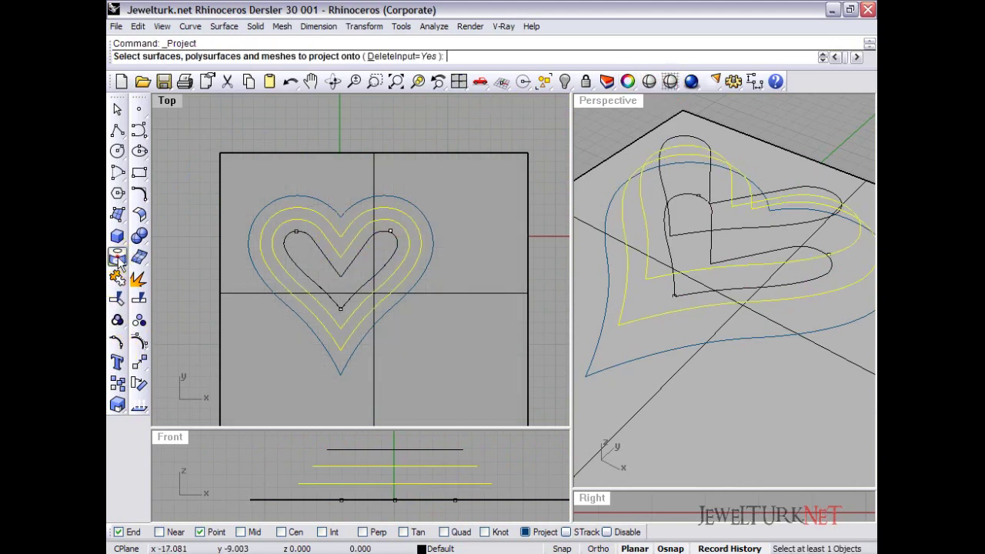
{"action": "left_click", "coordinate": [394, 56]}
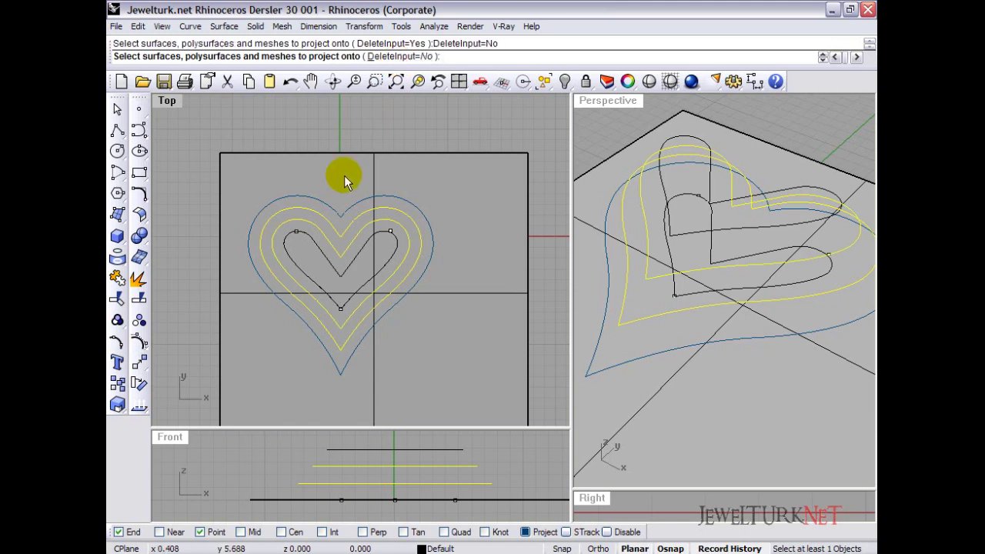
{"action": "left_click", "coordinate": [344, 176]}
{"action": "key", "text": "Return"}
Delete the projection plane and hide the raised heart curves.
{"action": "left_click", "coordinate": [359, 164]}
{"action": "key", "text": "Delete"}
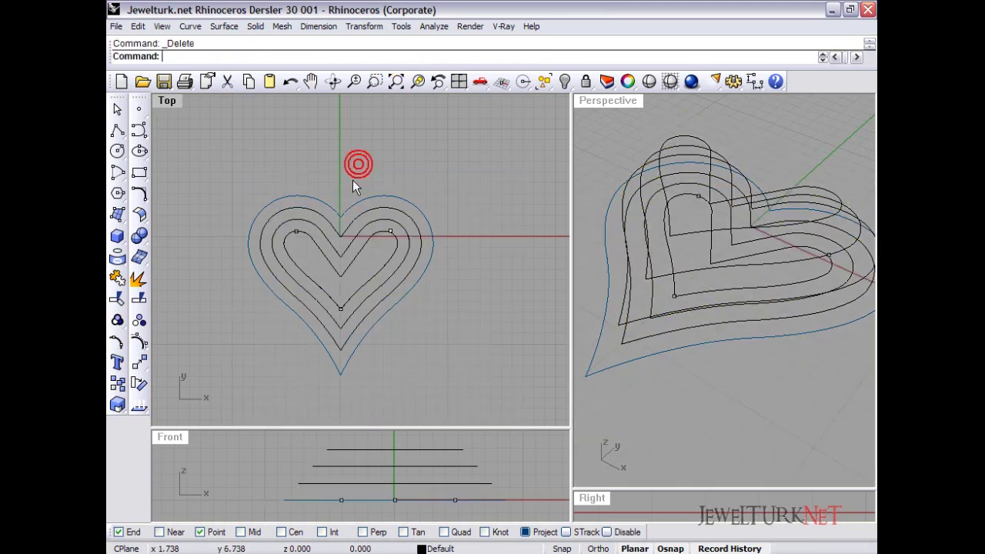
{"action": "left_click_drag", "start_coordinate": [486, 451], "coordinate": [285, 491]}
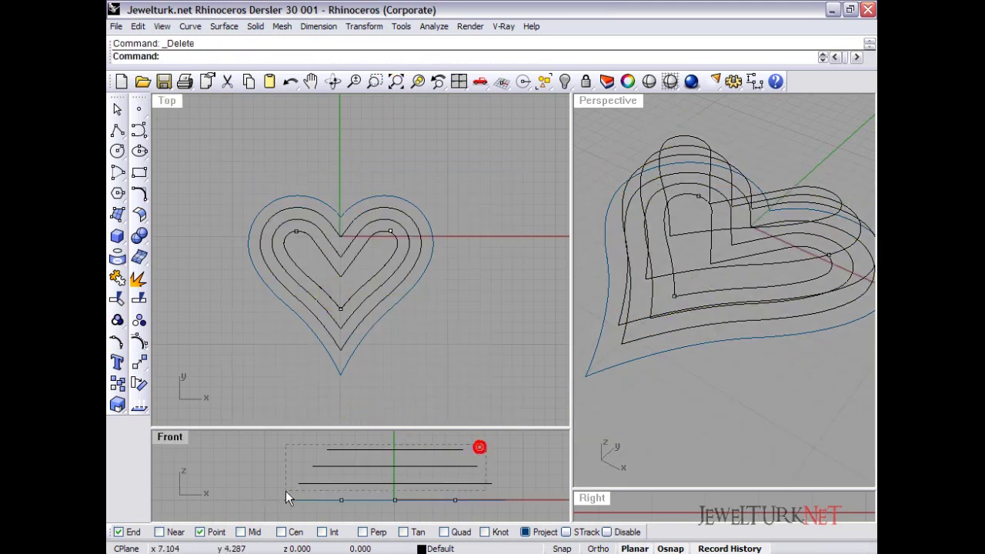
{"action": "left_click", "coordinate": [565, 81]}
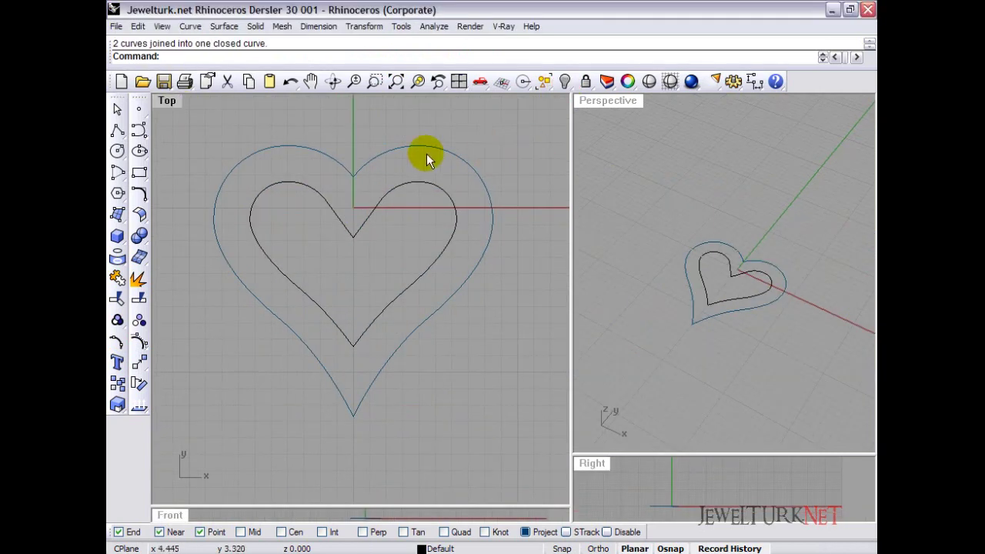
Draw a vertical plane along the hearts' centreline from the outer heart's notch, and shift it in the Right view to cross both curves.
{"action": "left_click", "coordinate": [355, 173]}
{"action": "left_click", "coordinate": [378, 198]}
{"action": "key", "text": "Escape"}
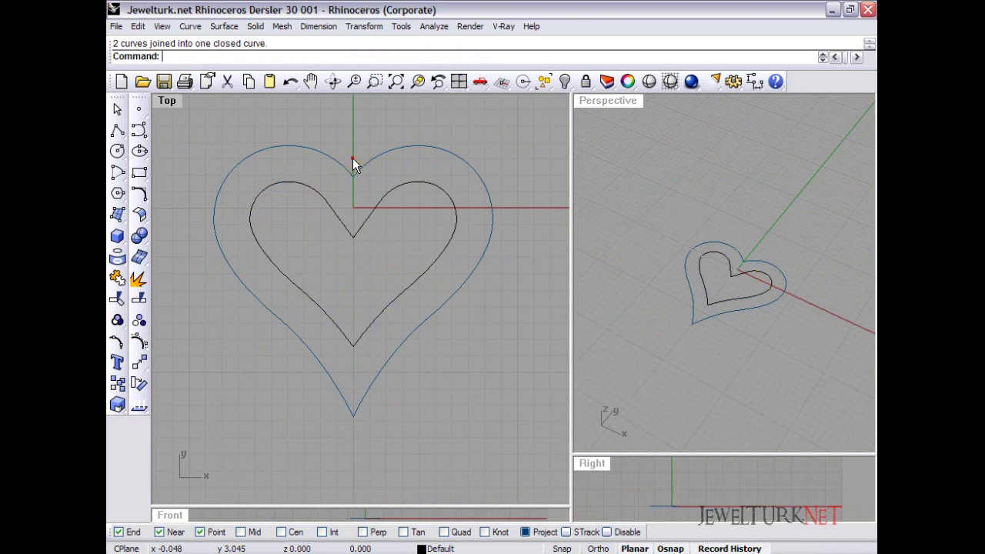
{"action": "left_click", "coordinate": [457, 87]}
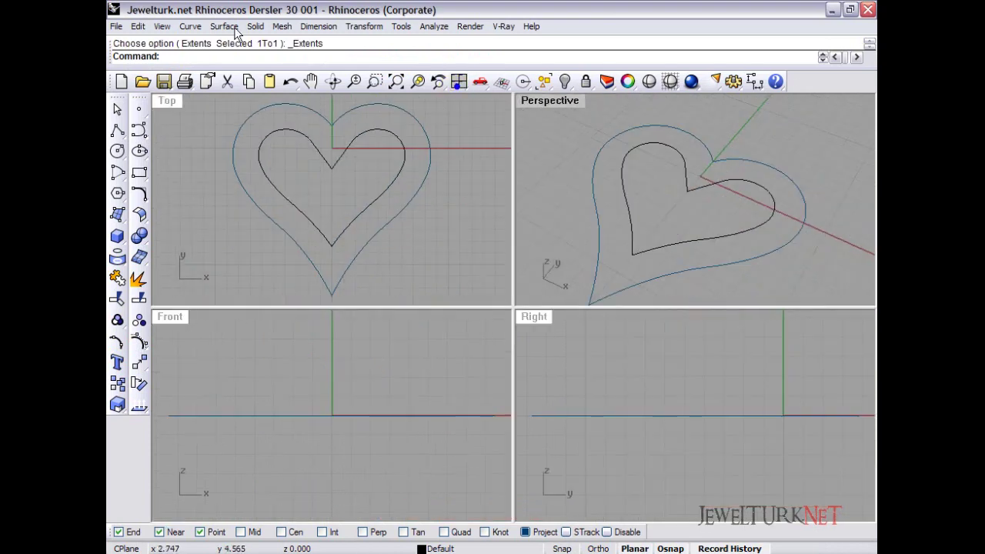
{"action": "left_click", "coordinate": [232, 28]}
{"action": "left_click", "coordinate": [348, 44]}
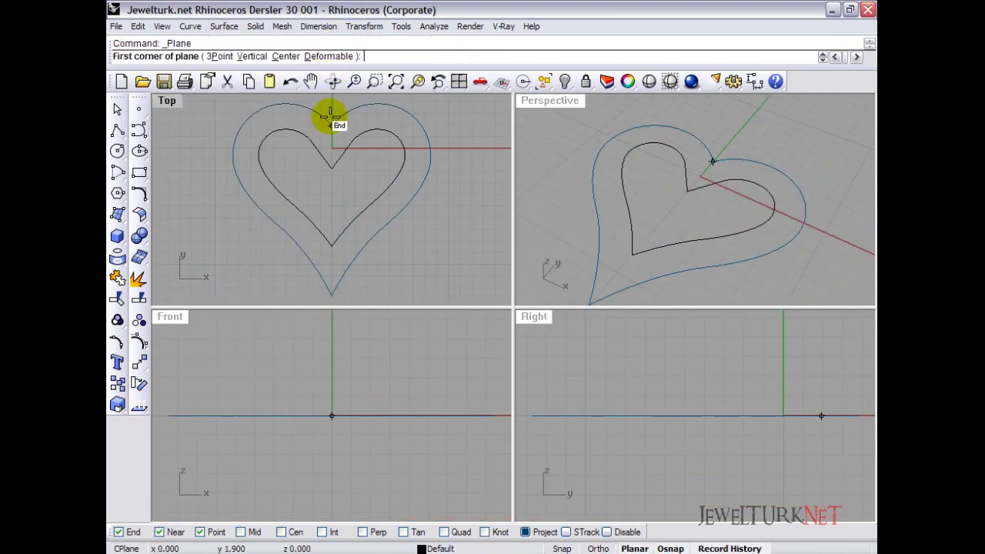
{"action": "left_click", "coordinate": [332, 126]}
{"action": "left_click", "coordinate": [587, 477]}
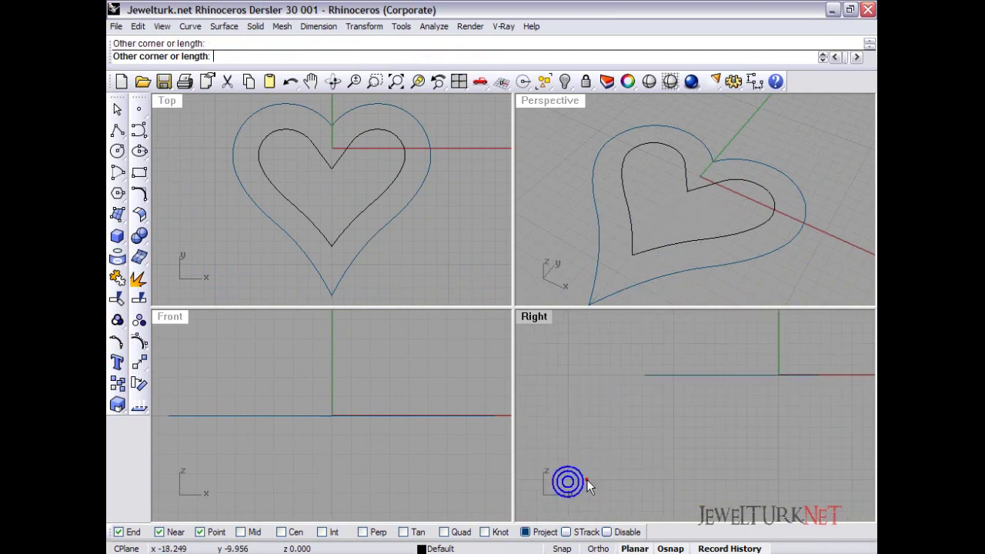
{"action": "left_click_drag", "start_coordinate": [612, 431], "coordinate": [639, 395]}
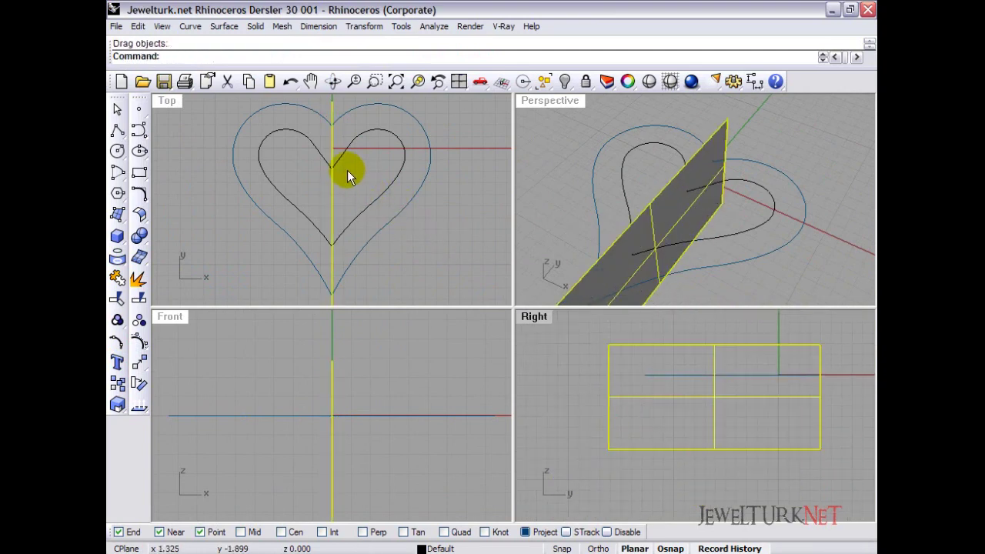
Split both heart curves with the centre plane, and delete the plane and the right-hand halves.
{"action": "left_click_drag", "start_coordinate": [290, 171], "coordinate": [212, 220]}
{"action": "left_click", "coordinate": [137, 298]}
{"action": "left_click_drag", "start_coordinate": [344, 177], "coordinate": [324, 204]}
{"action": "right_click", "coordinate": [322, 192]}
{"action": "key", "text": "Delete"}
{"action": "left_click_drag", "start_coordinate": [442, 178], "coordinate": [367, 214]}
{"action": "key", "text": "Delete"}
{"action": "key", "text": "Delete"}
Enlarge the Top and Perspective viewports over the Front and Right viewports.
{"action": "left_click", "coordinate": [516, 301]}
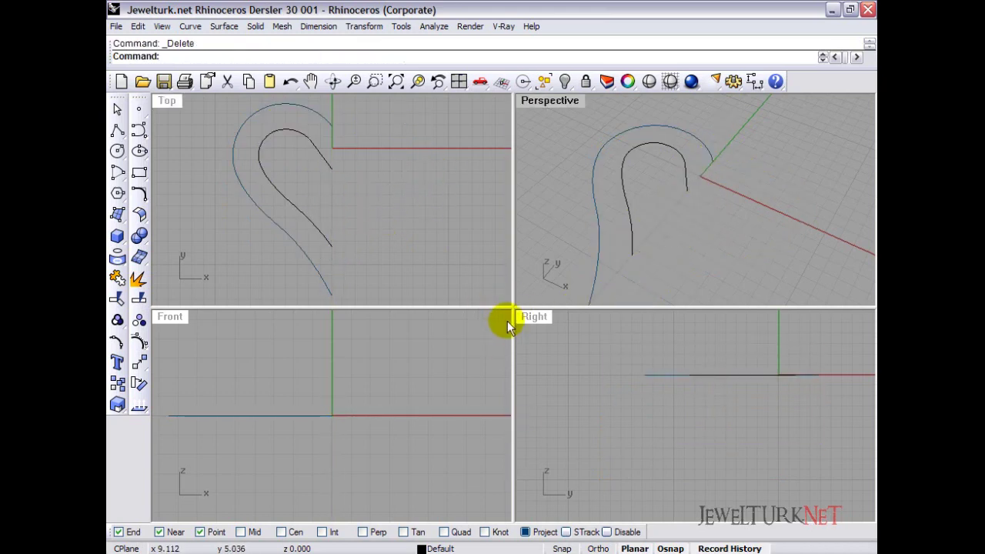
{"action": "left_click", "coordinate": [511, 314]}
{"action": "left_click_drag", "start_coordinate": [494, 307], "coordinate": [501, 490]}
{"action": "left_click_drag", "start_coordinate": [568, 315], "coordinate": [572, 490]}
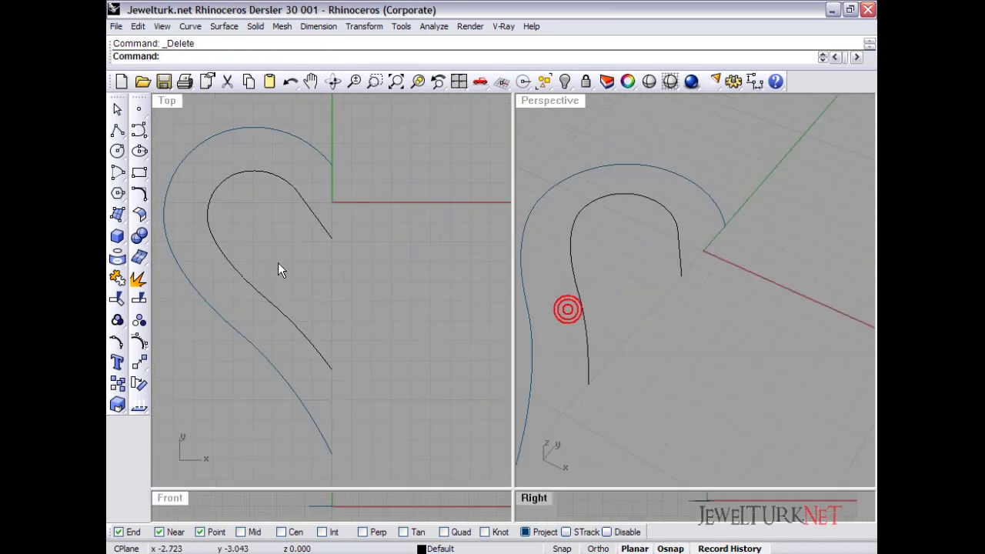
Divide both half-heart curves into 7 segments with their ends marked.
{"action": "right_click_drag", "start_coordinate": [277, 263], "coordinate": [307, 232]}
{"action": "scroll", "coordinate": [307, 231], "scroll_direction": "down", "scroll_amount": 6}
{"action": "left_click_drag", "start_coordinate": [336, 144], "coordinate": [281, 232]}
{"action": "right_click_drag", "start_coordinate": [314, 205], "coordinate": [308, 248]}
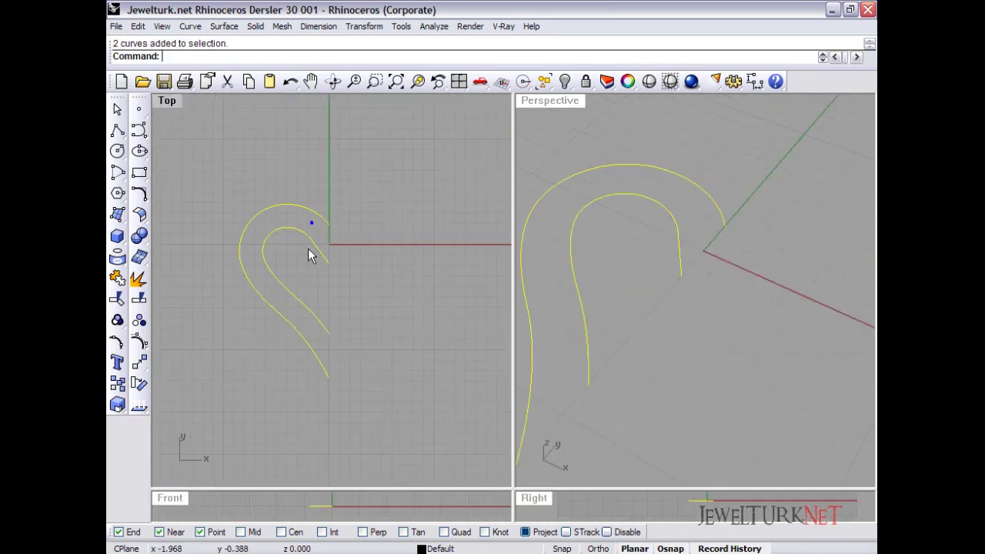
{"action": "left_click", "coordinate": [139, 362]}
{"action": "left_click", "coordinate": [304, 182]}
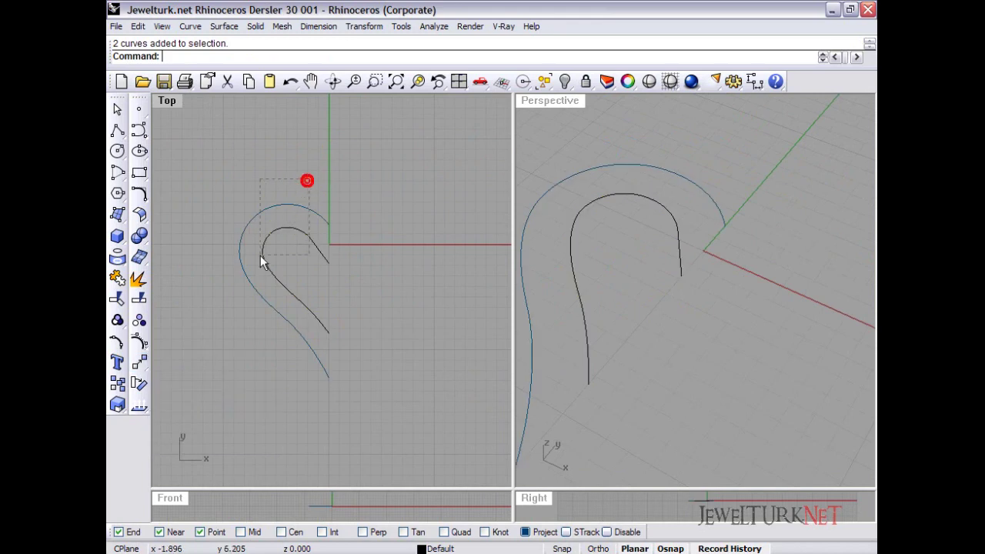
{"action": "key", "text": "ctrl+a"}
{"action": "key", "text": "Return"}
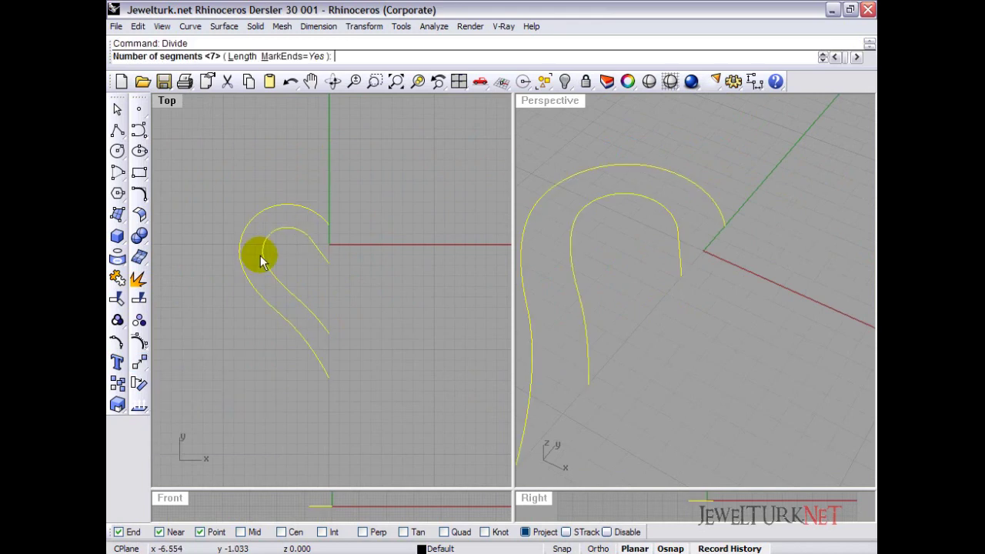
{"action": "key", "text": "Return"}
{"action": "left_click", "coordinate": [261, 258]}
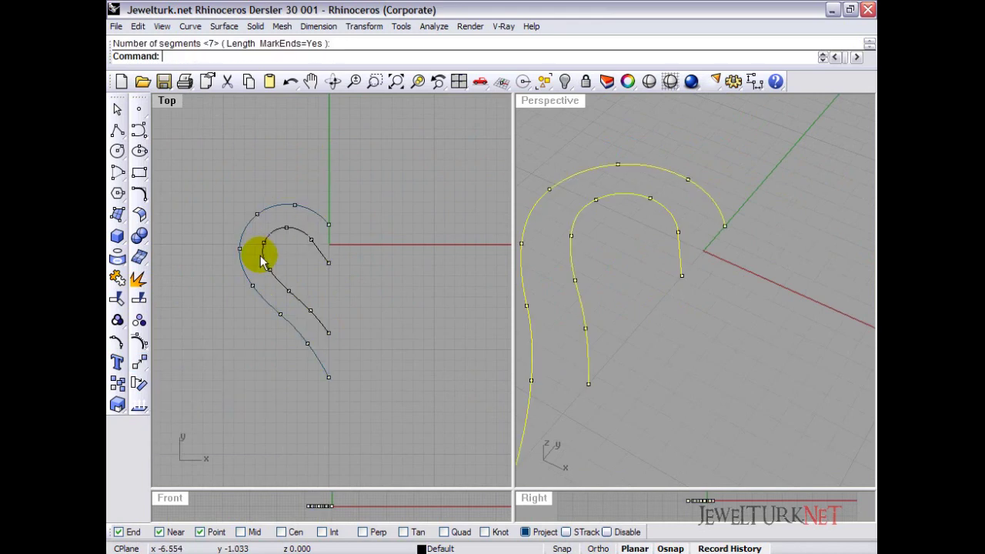
Mirror both half-heart curves and their division points across the vertical centreline, keeping the originals.
{"action": "right_click_drag", "start_coordinate": [263, 252], "coordinate": [324, 168]}
{"action": "left_click", "coordinate": [331, 163]}
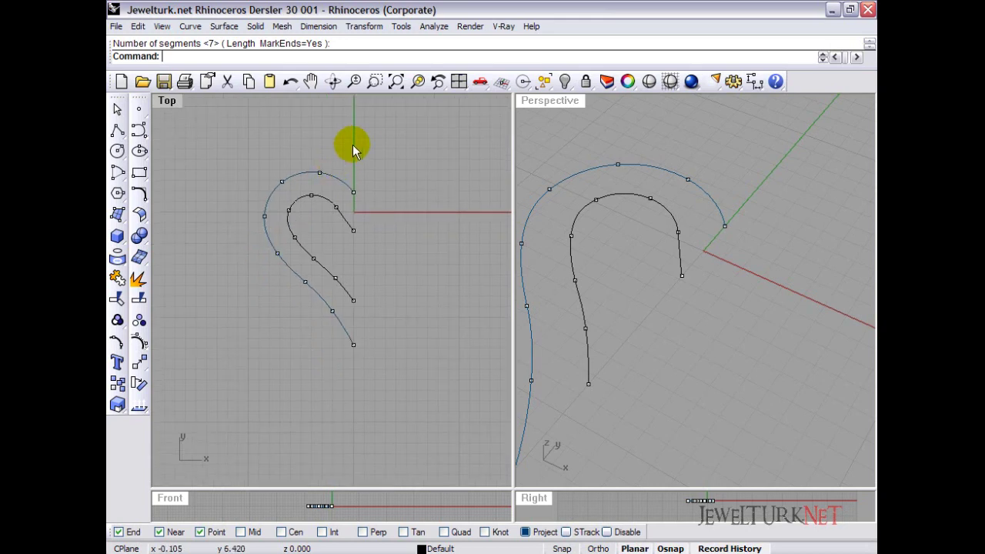
{"action": "left_click_drag", "start_coordinate": [272, 319], "coordinate": [248, 383]}
{"action": "left_click", "coordinate": [139, 362]}
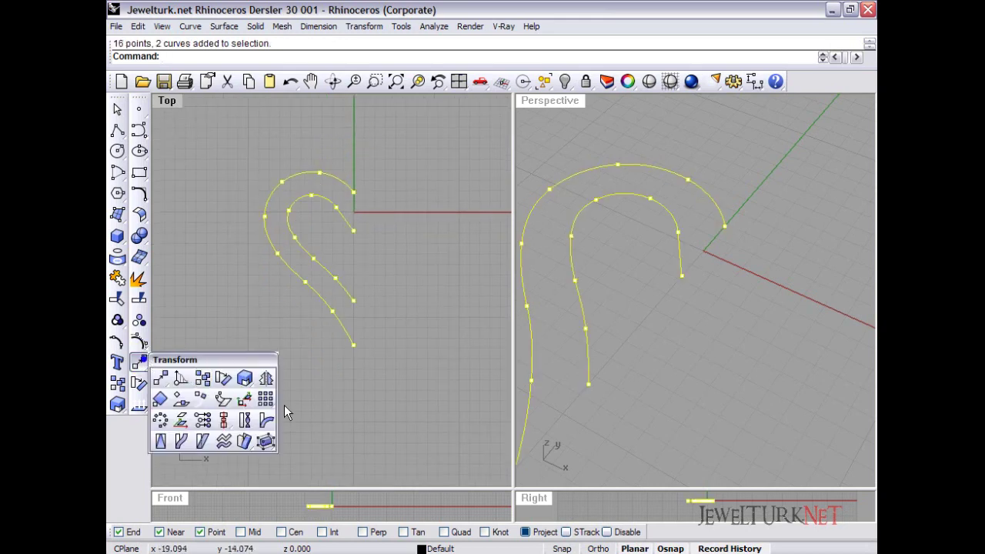
{"action": "left_click", "coordinate": [265, 382]}
{"action": "left_click", "coordinate": [357, 193]}
{"action": "left_click", "coordinate": [358, 157]}
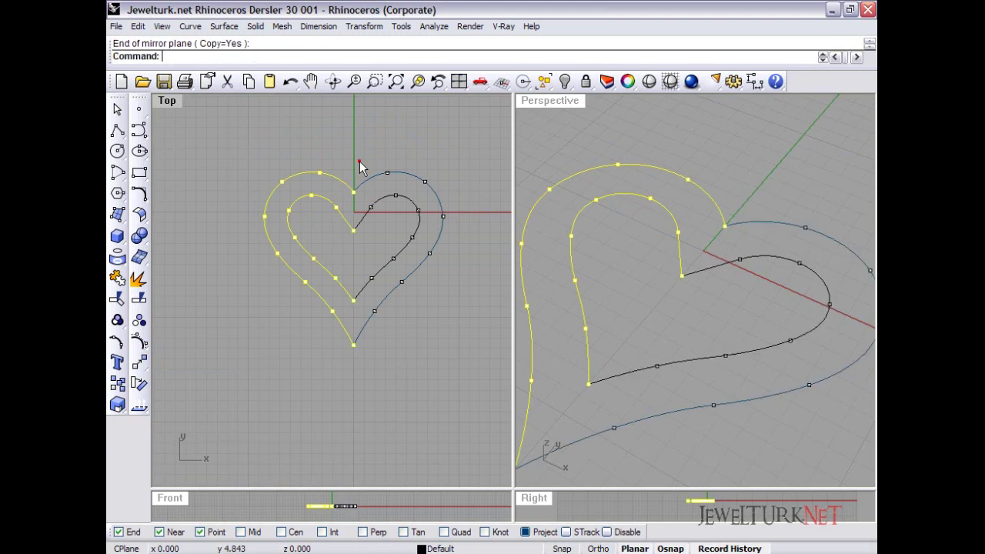
{"action": "scroll", "coordinate": [365, 205], "scroll_direction": "up", "scroll_amount": 2}
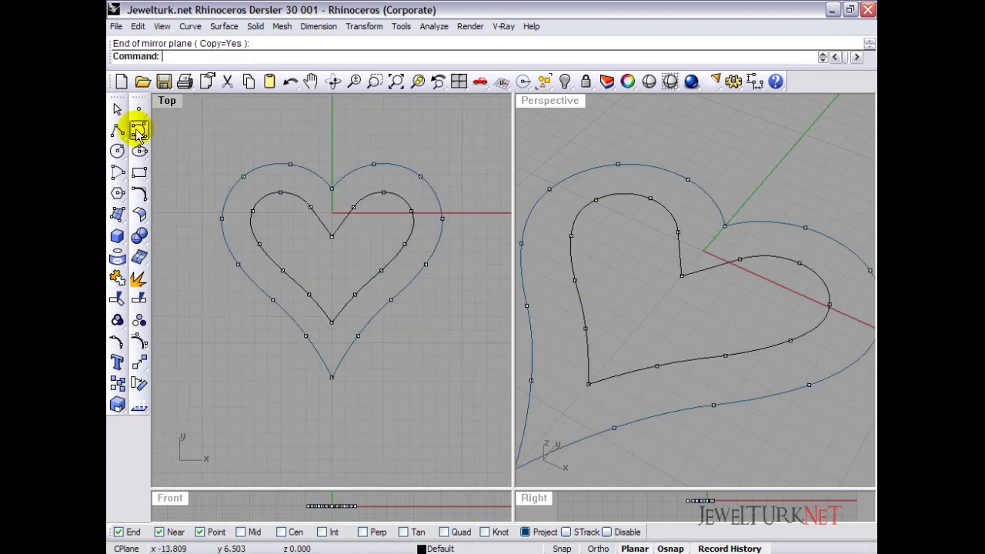
Draw an interpolated wavy curve over the left half, alternating between outer and inner heart division points from the top notch to the inner tip.
{"action": "left_click", "coordinate": [137, 130]}
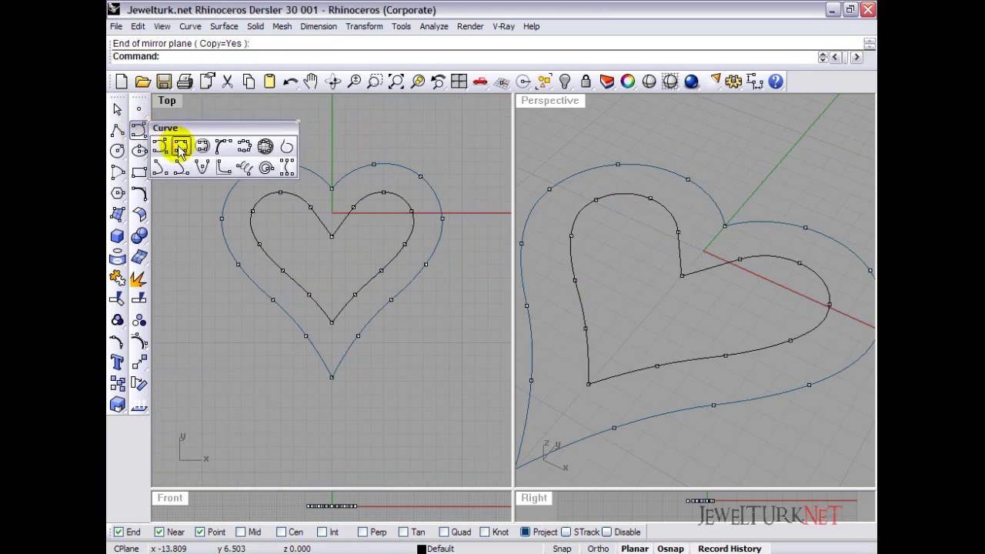
{"action": "left_click", "coordinate": [180, 147]}
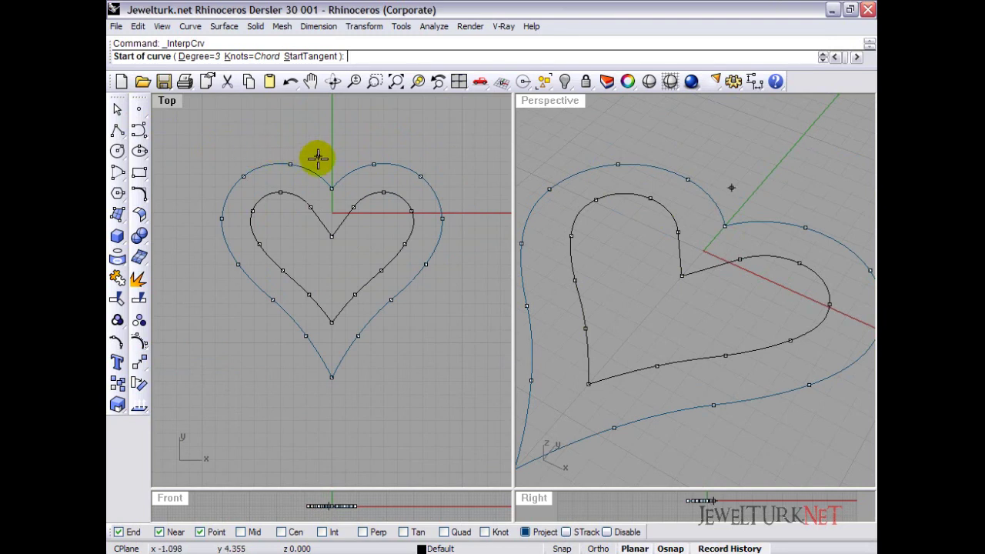
{"action": "left_click", "coordinate": [331, 189]}
{"action": "left_click", "coordinate": [311, 206]}
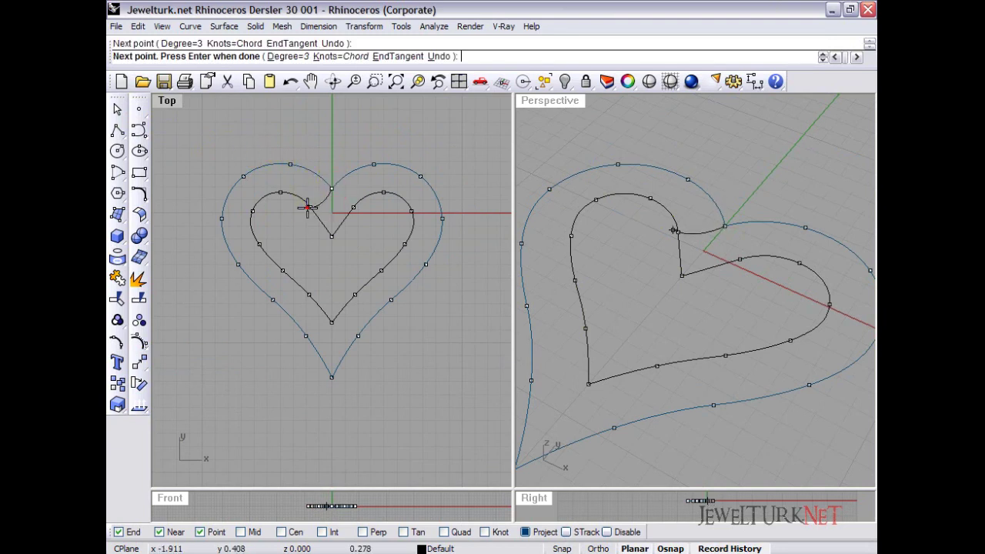
{"action": "left_click", "coordinate": [289, 165]}
{"action": "scroll", "coordinate": [260, 201], "scroll_direction": "up", "scroll_amount": 3}
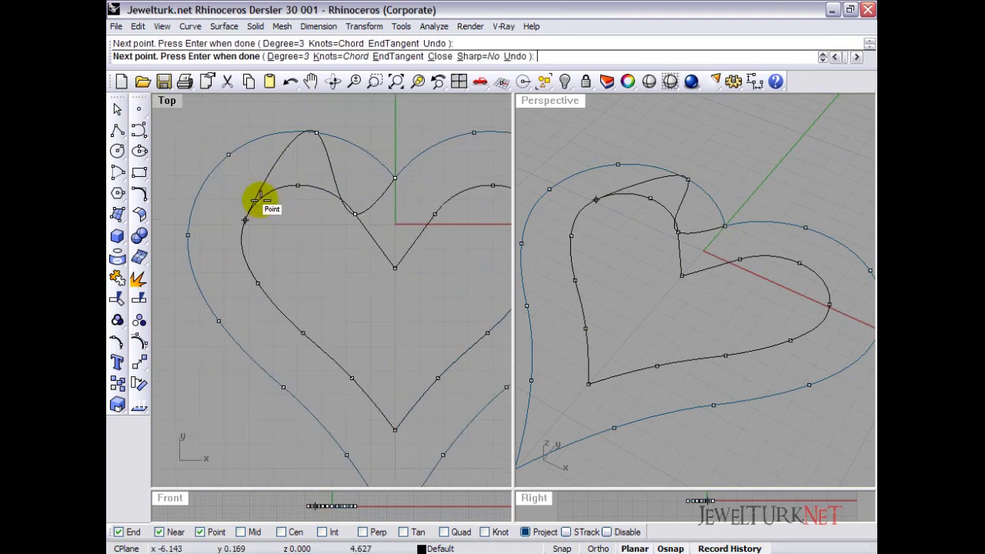
{"action": "left_click", "coordinate": [262, 197]}
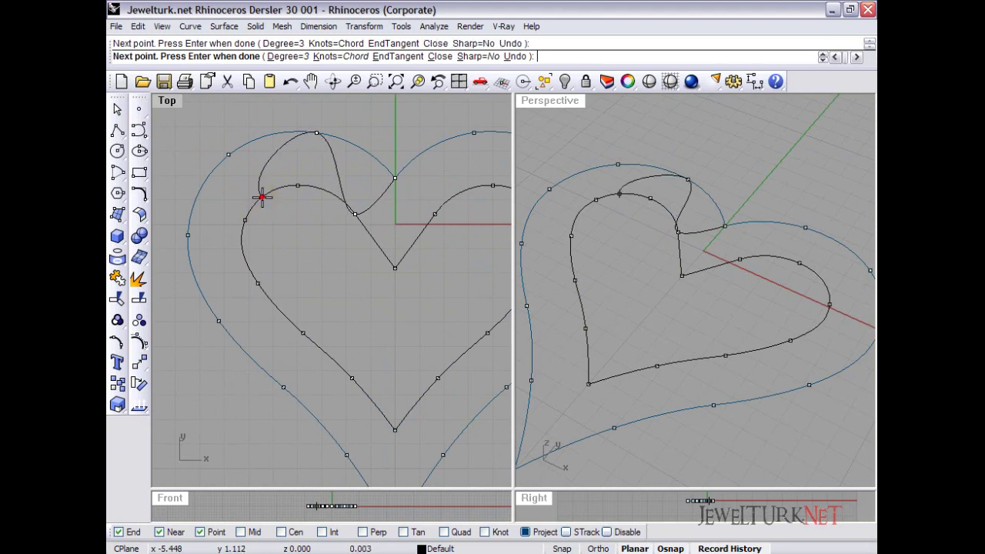
{"action": "left_click", "coordinate": [188, 235]}
{"action": "right_click_drag", "start_coordinate": [285, 350], "coordinate": [285, 251]}
{"action": "scroll", "coordinate": [286, 253], "scroll_direction": "down", "scroll_amount": 4}
{"action": "left_click", "coordinate": [285, 272]}
{"action": "left_click", "coordinate": [331, 270]}
{"action": "left_click", "coordinate": [328, 321]}
{"action": "left_click", "coordinate": [359, 305]}
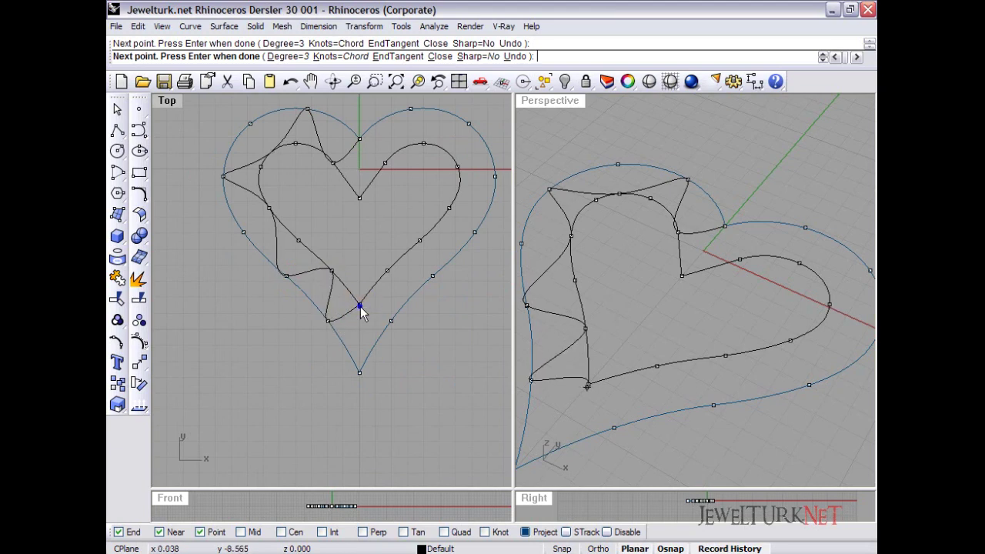
{"action": "key", "text": "Return"}
Mirror the wavy curve across the vertical centreline of the heart, keeping the original.
{"action": "left_click", "coordinate": [345, 314]}
{"action": "left_click", "coordinate": [145, 360]}
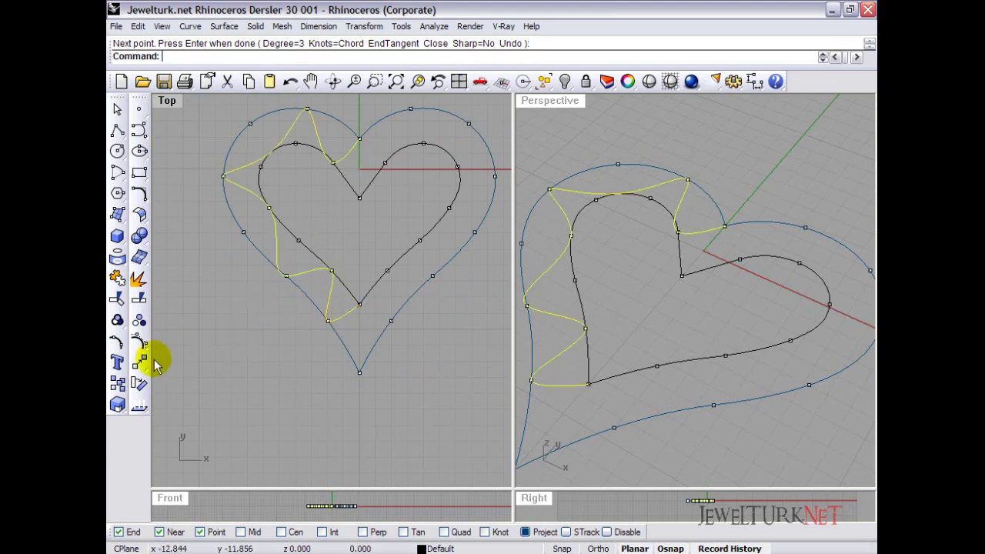
{"action": "left_click", "coordinate": [266, 379]}
{"action": "left_click", "coordinate": [359, 306]}
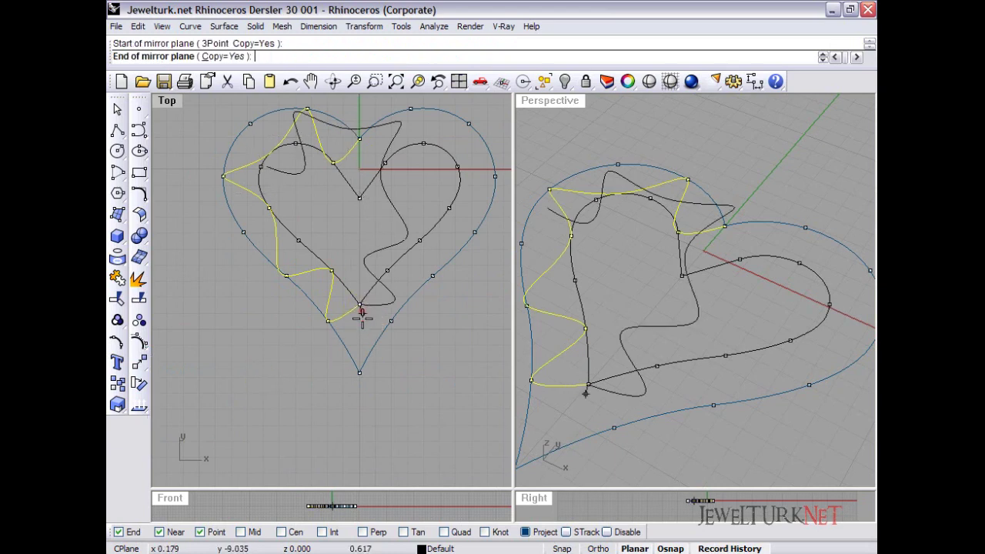
{"action": "left_click", "coordinate": [359, 404]}
Join the original and mirrored wavy curves into one closed curve.
{"action": "left_click", "coordinate": [367, 314], "text": "shift"}
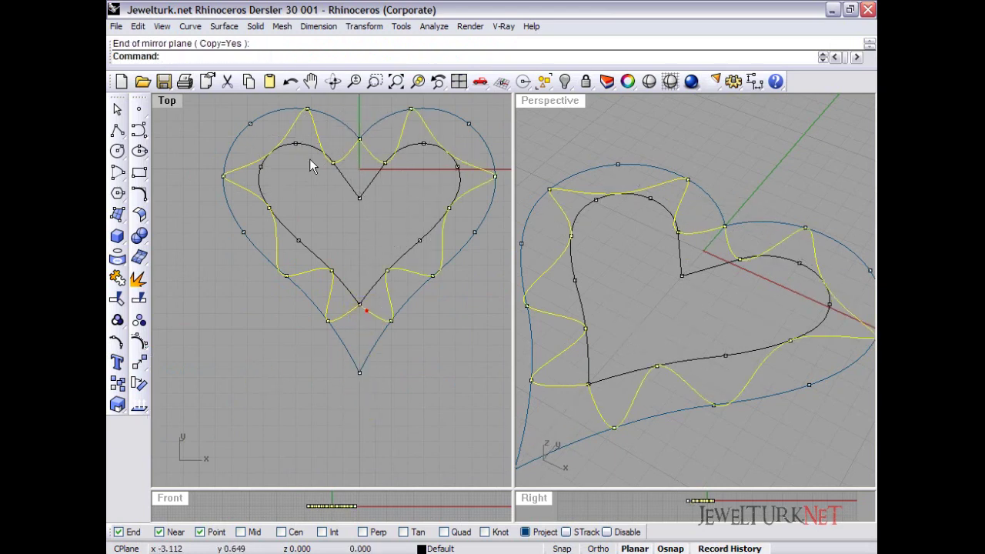
{"action": "left_click", "coordinate": [139, 322]}
{"action": "left_click", "coordinate": [339, 206]}
{"action": "right_click_drag", "start_coordinate": [331, 214], "coordinate": [320, 233]}
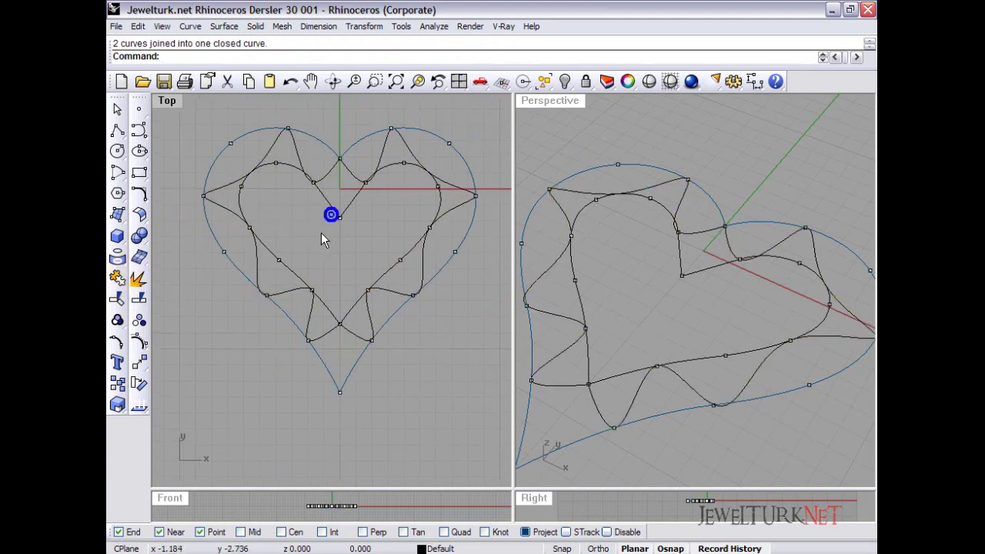
Show the hidden heart curves and join the two halves of the outermost heart into one closed curve.
{"action": "left_click", "coordinate": [564, 82]}
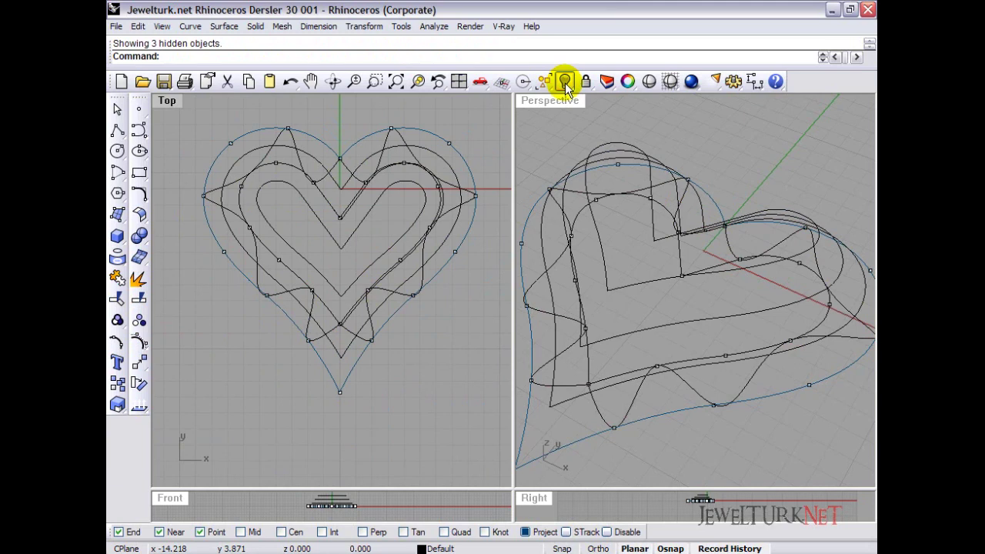
{"action": "right_click_drag", "start_coordinate": [688, 385], "coordinate": [677, 324]}
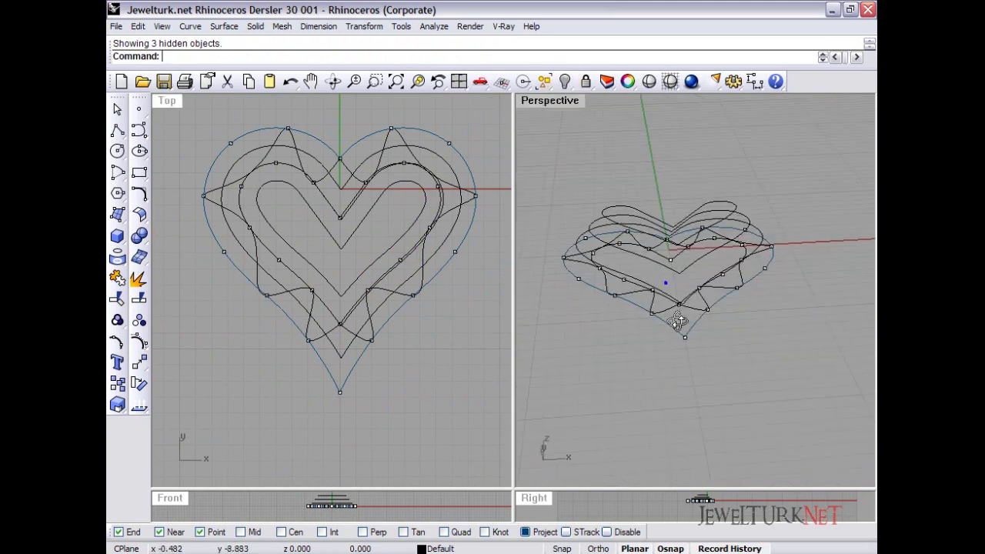
{"action": "left_click", "coordinate": [592, 293]}
{"action": "right_click_drag", "start_coordinate": [591, 286], "coordinate": [608, 271]}
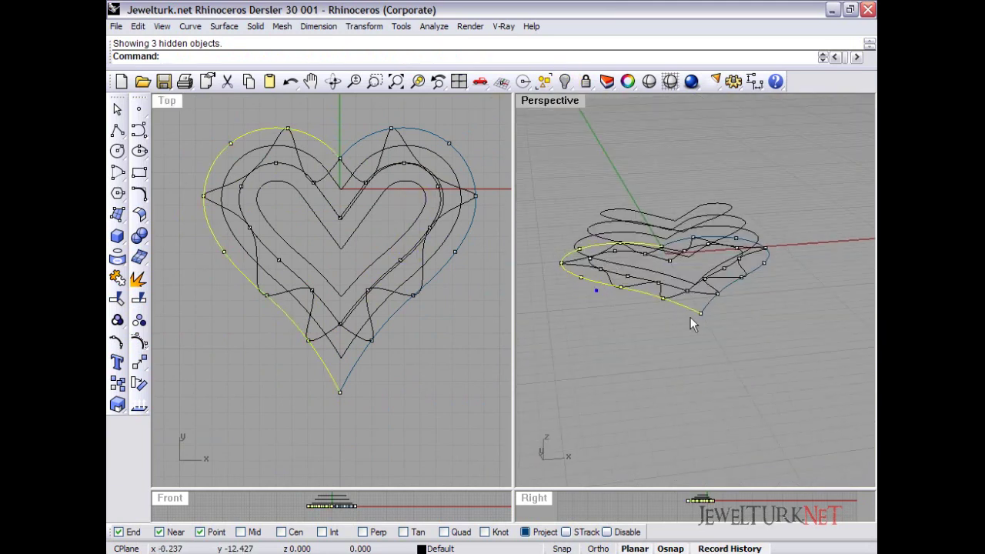
{"action": "left_click", "coordinate": [709, 306]}
{"action": "left_click", "coordinate": [119, 279]}
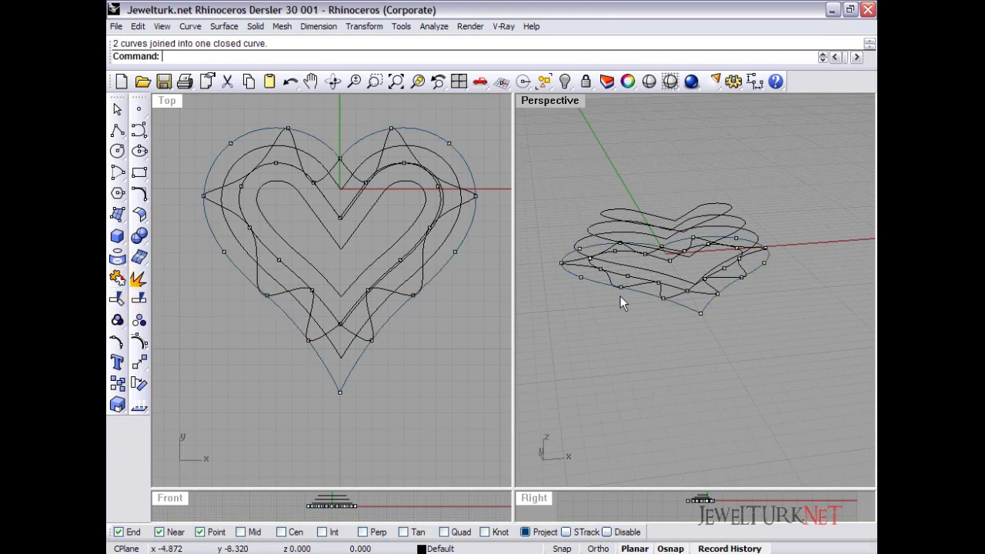
Hide the closed wavy curve and delete the right half of the divided inner heart at the base level.
{"action": "left_click", "coordinate": [424, 260]}
{"action": "left_click", "coordinate": [565, 81]}
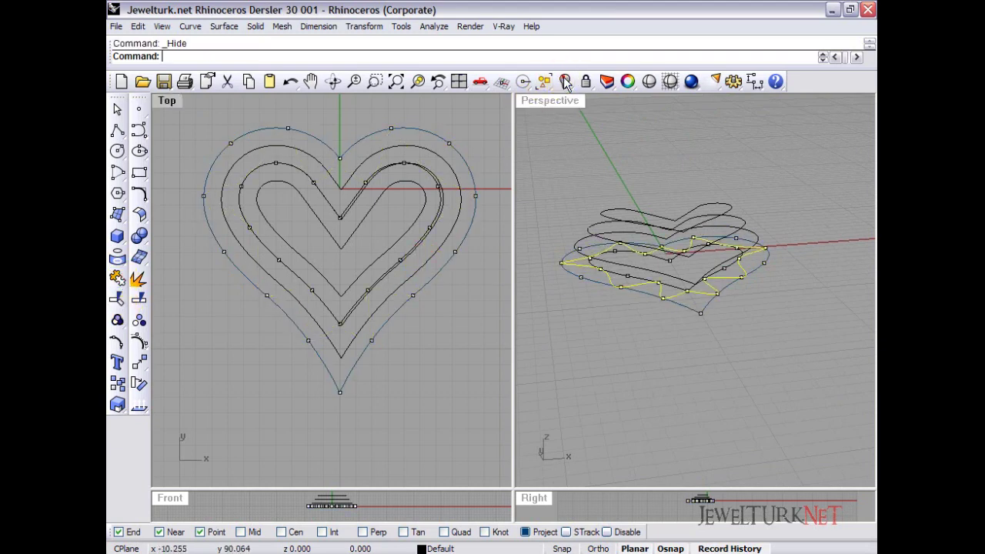
{"action": "scroll", "coordinate": [344, 204], "scroll_direction": "up", "scroll_amount": 3}
{"action": "left_click", "coordinate": [343, 203]}
{"action": "key", "text": "Delete"}
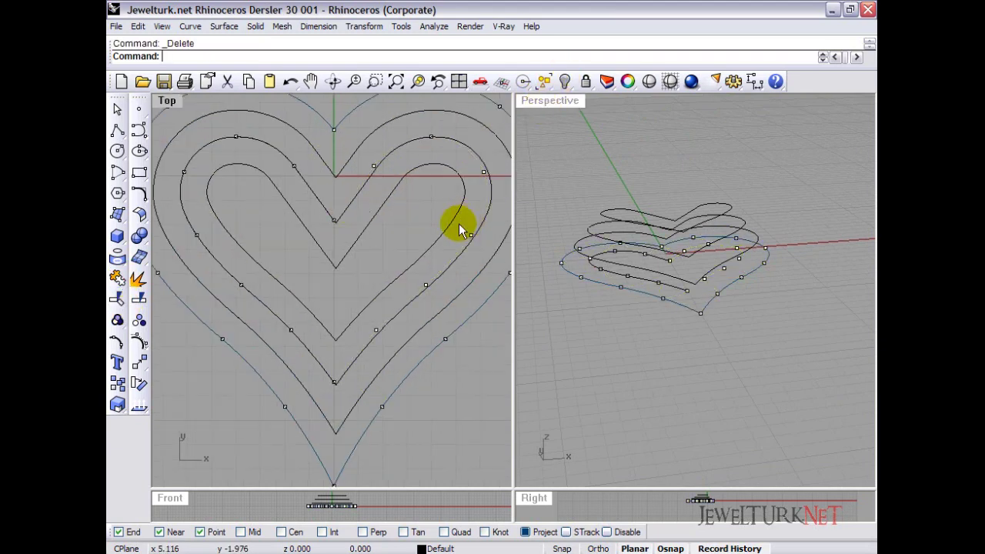
Select all the division points on the hearts and delete them.
{"action": "left_click", "coordinate": [523, 81]}
{"action": "left_click", "coordinate": [563, 137]}
{"action": "right_click", "coordinate": [563, 137]}
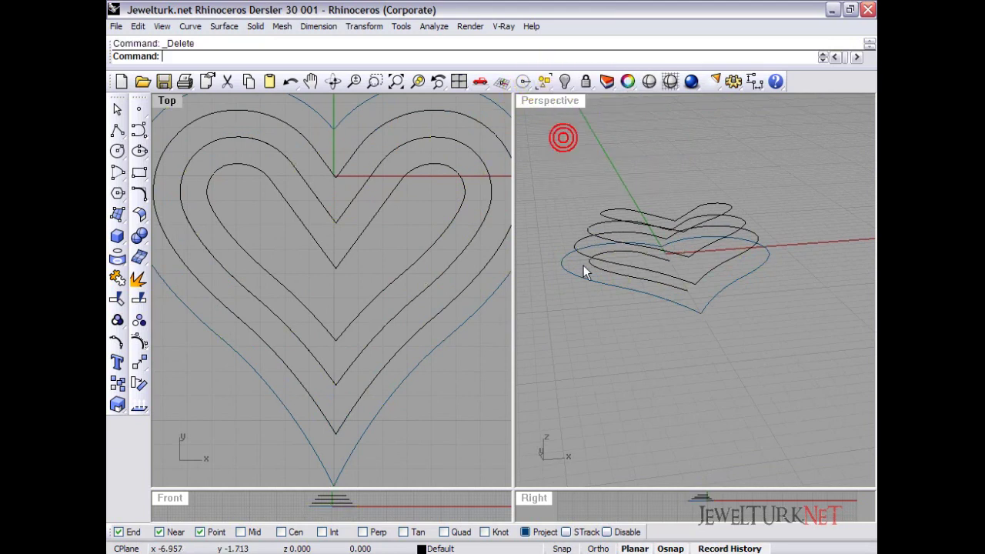
Delete the remaining left half of the divided inner heart at the base level.
{"action": "left_click", "coordinate": [588, 289]}
{"action": "left_click", "coordinate": [583, 259], "text": "shift"}
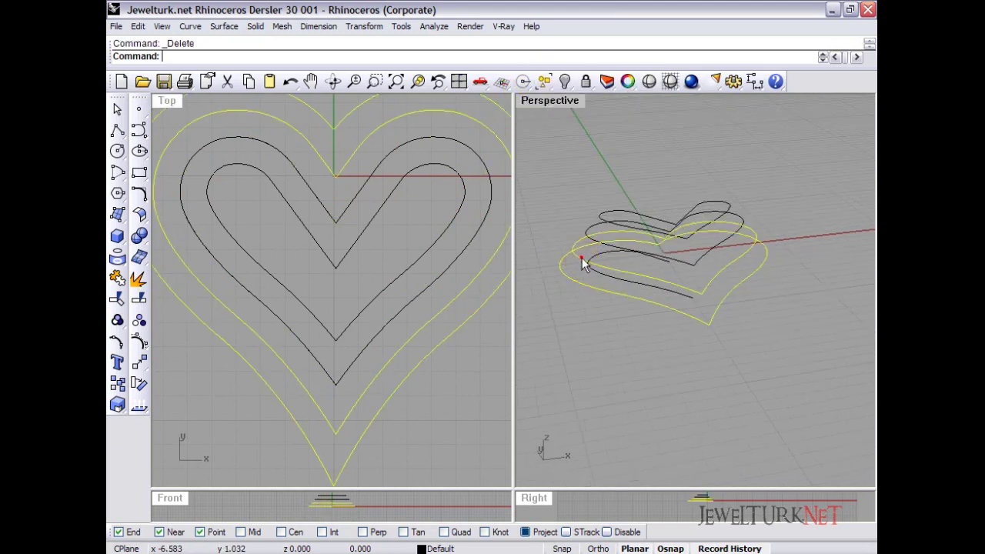
{"action": "left_click", "coordinate": [603, 272]}
{"action": "key", "text": "Delete"}
{"action": "left_click", "coordinate": [581, 284]}
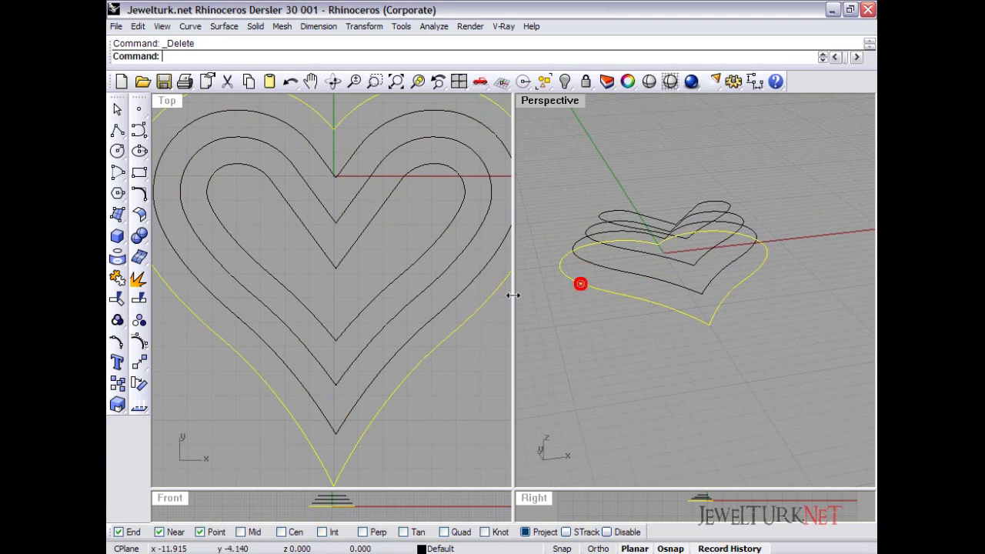
Create a Patch surface through all four stepped heart curves with sample spacing 1, 10 U and V spans, stiffness 2 and automatic trim.
{"action": "left_click", "coordinate": [448, 387]}
{"action": "key", "text": "ctrl+a"}
{"action": "scroll", "coordinate": [318, 206], "scroll_direction": "down", "scroll_amount": 4}
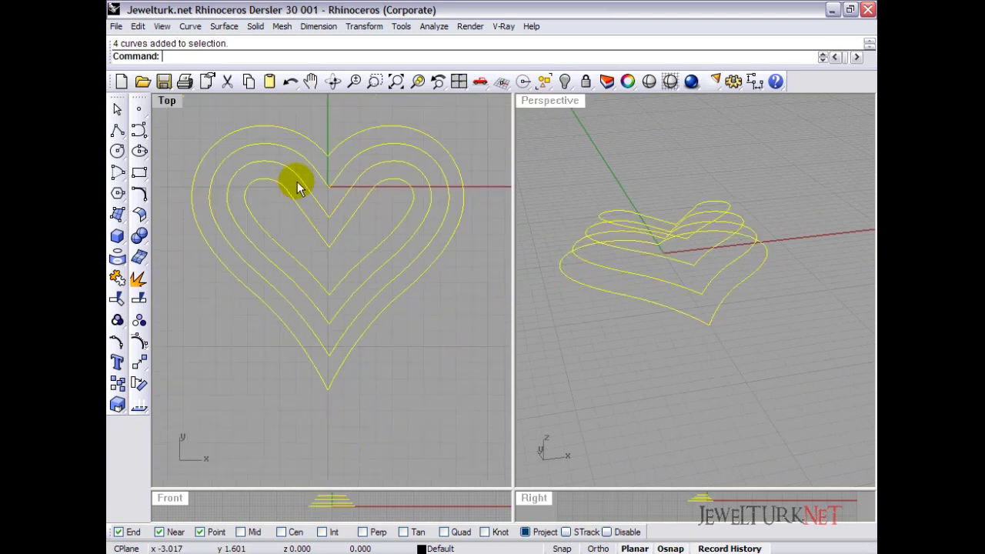
{"action": "type", "text": "Patch"}
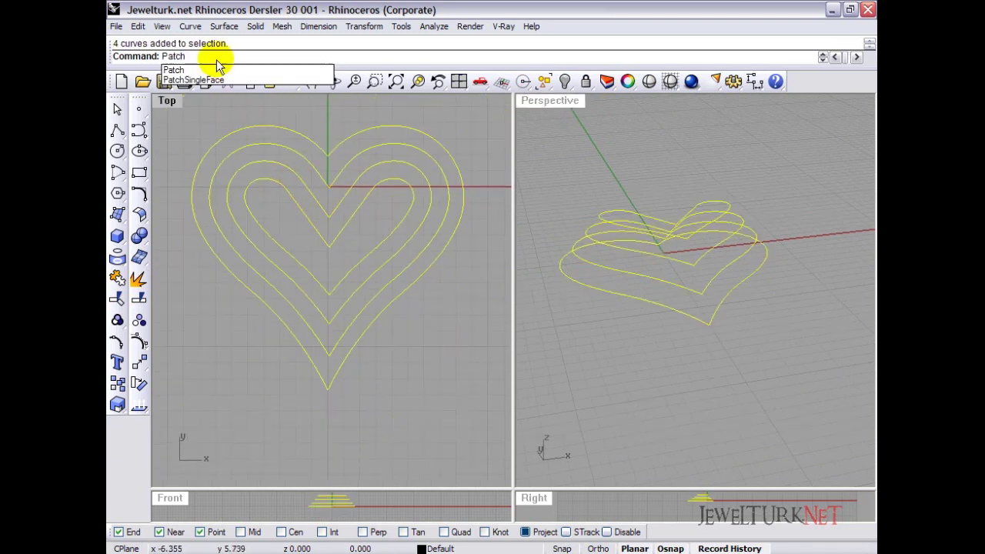
{"action": "key", "text": "Return"}
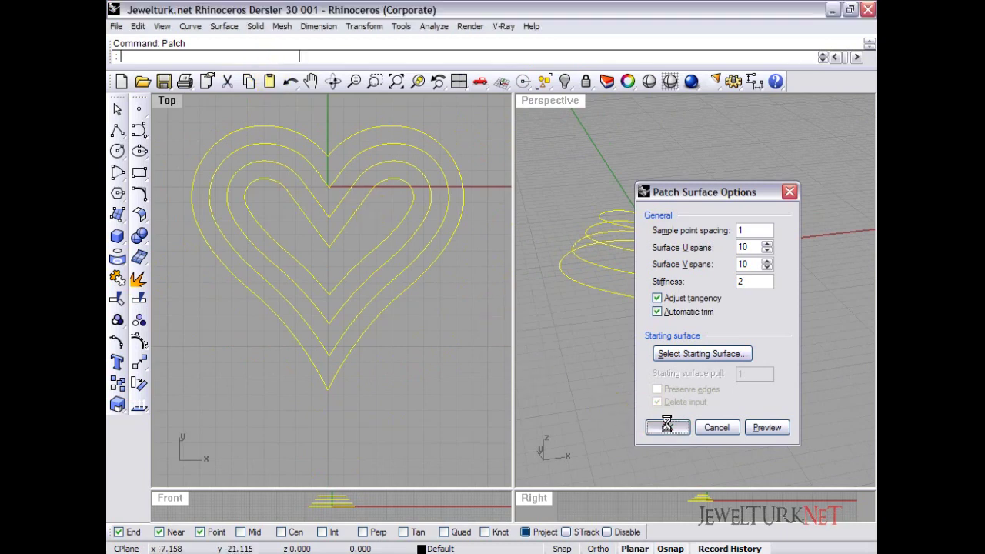
{"action": "left_click", "coordinate": [668, 427]}
{"action": "left_click", "coordinate": [608, 157]}
{"action": "mouse_move", "coordinate": [608, 156]}
{"action": "right_mouse_down"}
{"action": "mouse_move", "coordinate": [851, 281]}
{"action": "mouse_move", "coordinate": [695, 280]}
{"action": "mouse_move", "coordinate": [720, 305]}
{"action": "right_mouse_up"}
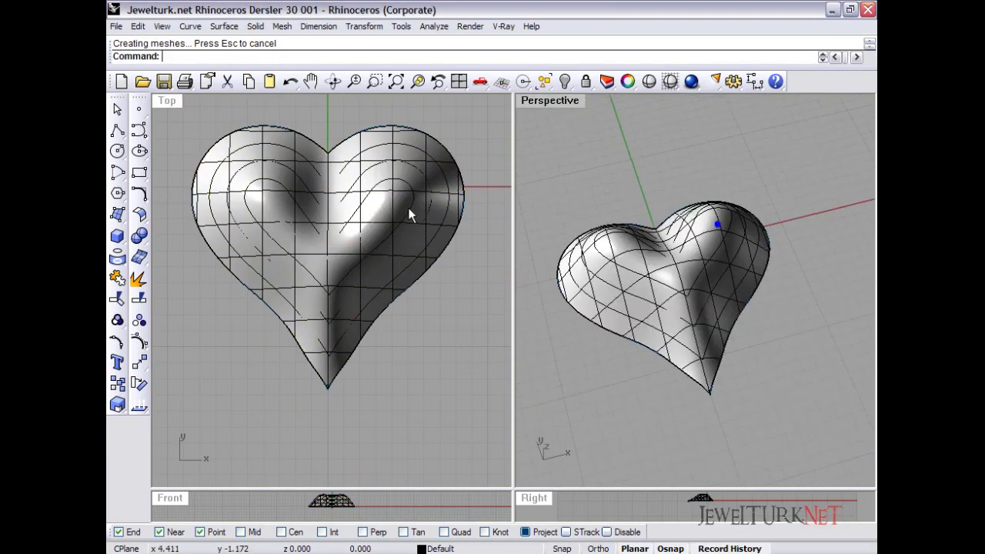
Enlarge the Front viewport and scale the patch surface up slightly from a point just above it on the centreline.
{"action": "left_click", "coordinate": [267, 199]}
{"action": "left_click", "coordinate": [275, 300]}
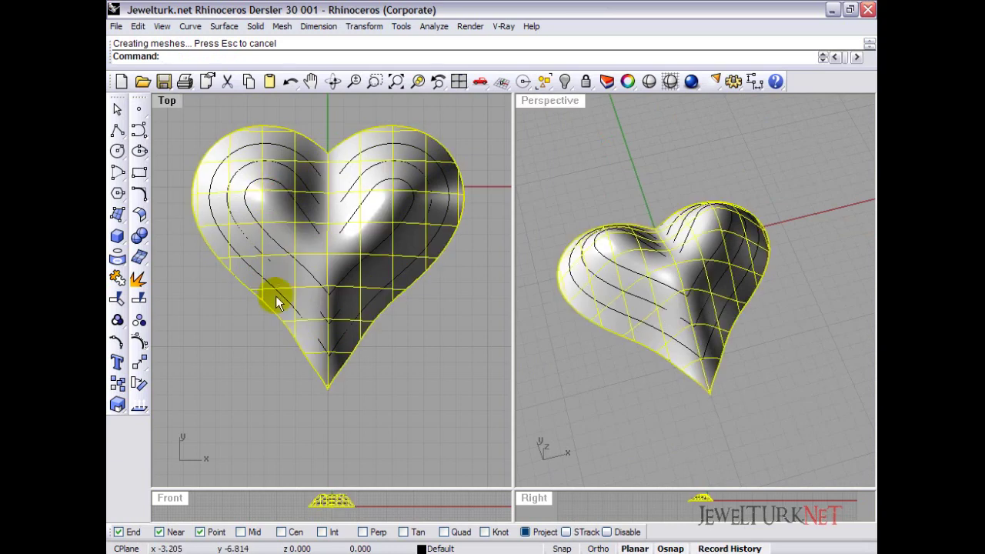
{"action": "left_click", "coordinate": [325, 501]}
{"action": "left_click_drag", "start_coordinate": [338, 490], "coordinate": [382, 332]}
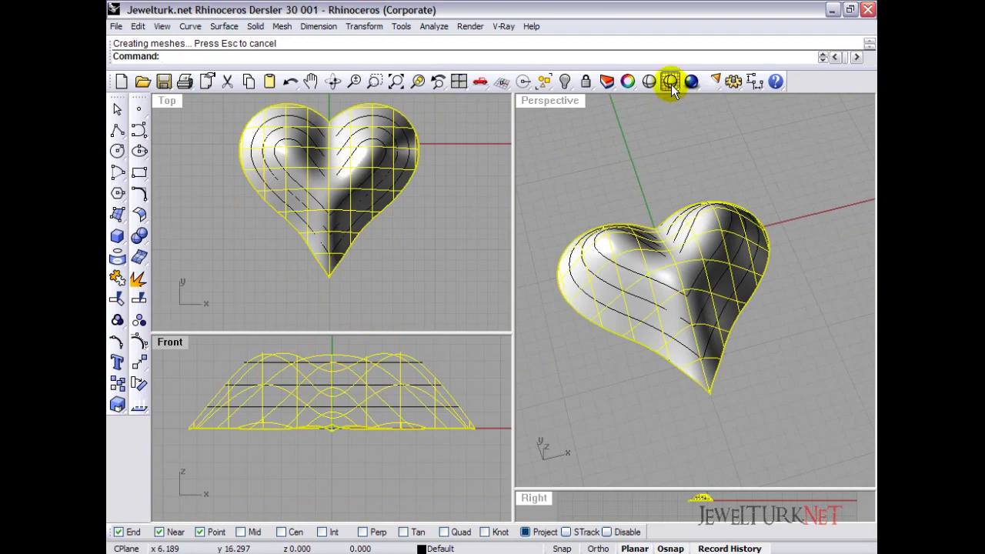
{"action": "left_click", "coordinate": [117, 383]}
{"action": "scroll", "coordinate": [323, 351], "scroll_direction": "up", "scroll_amount": 3}
{"action": "left_click", "coordinate": [334, 346]}
{"action": "scroll", "coordinate": [334, 345], "scroll_direction": "down", "scroll_amount": 3}
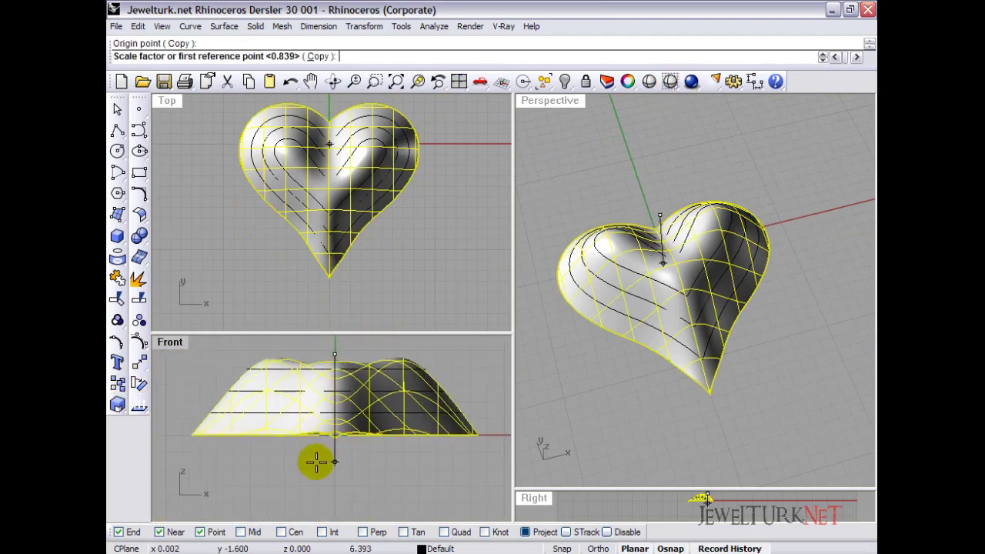
{"action": "left_click", "coordinate": [316, 462]}
{"action": "left_click", "coordinate": [330, 468]}
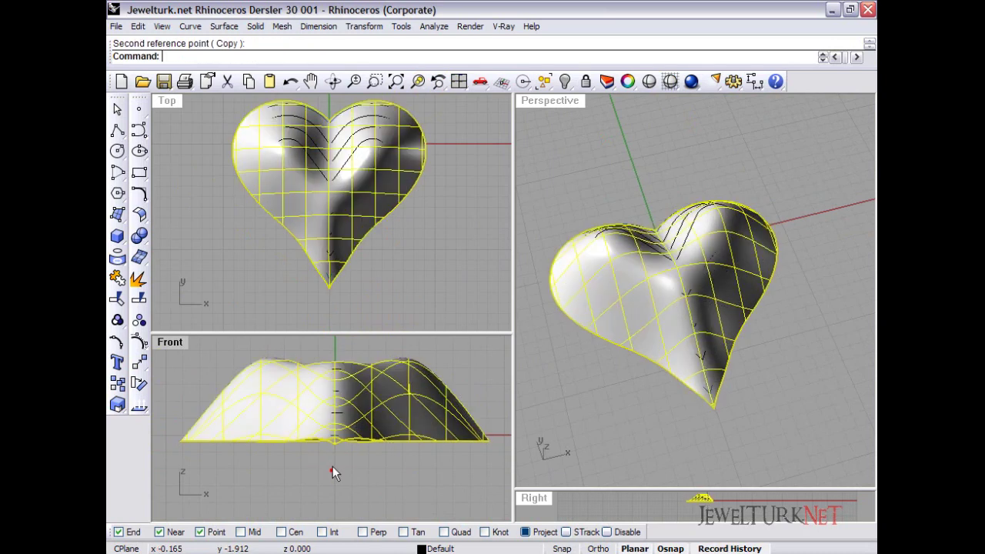
{"action": "left_click", "coordinate": [416, 271]}
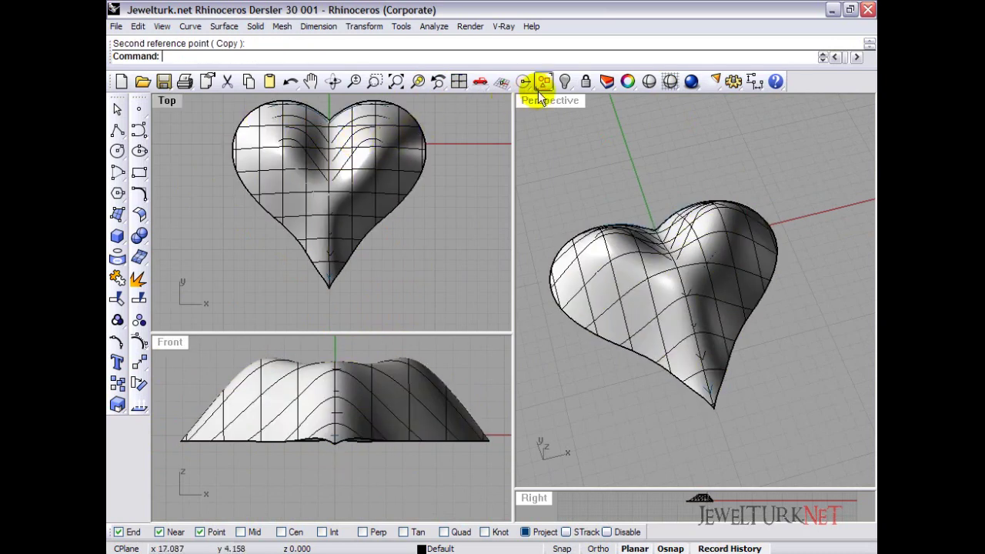
Set the Top viewport to wireframe, enlarge it over the Front viewport, and show the hidden wavy curve.
{"action": "left_click", "coordinate": [650, 80]}
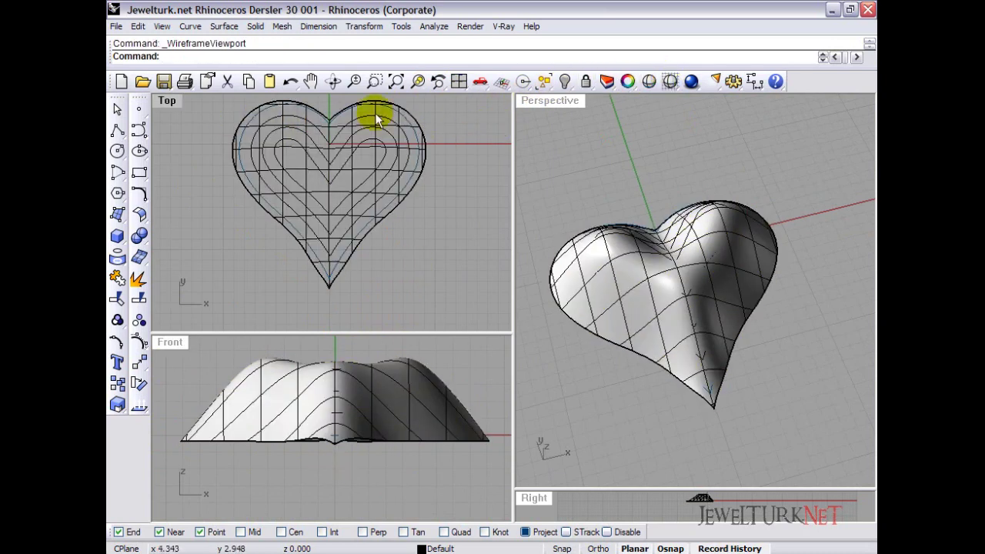
{"action": "left_click_drag", "start_coordinate": [447, 334], "coordinate": [446, 499]}
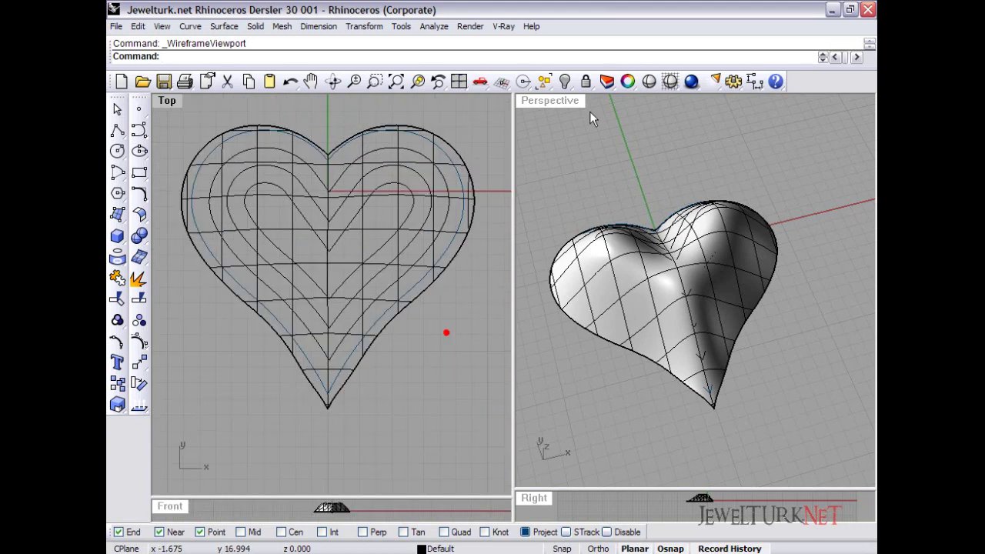
{"action": "left_click", "coordinate": [544, 80]}
{"action": "left_click", "coordinate": [567, 81]}
Project the closed wavy curve from the Top view onto the patch surface, keeping the original curve.
{"action": "left_click", "coordinate": [388, 139]}
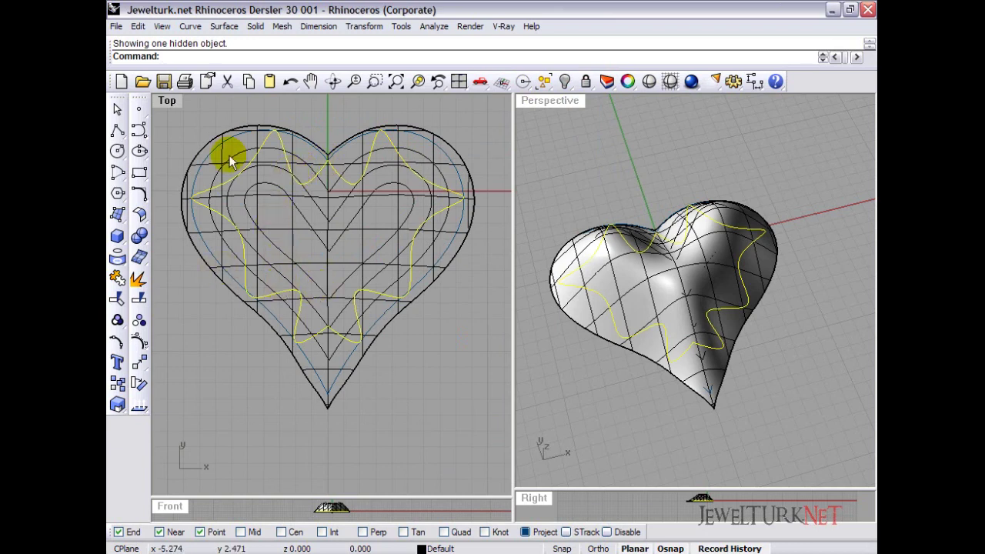
{"action": "right_click_drag", "start_coordinate": [698, 403], "coordinate": [706, 392]}
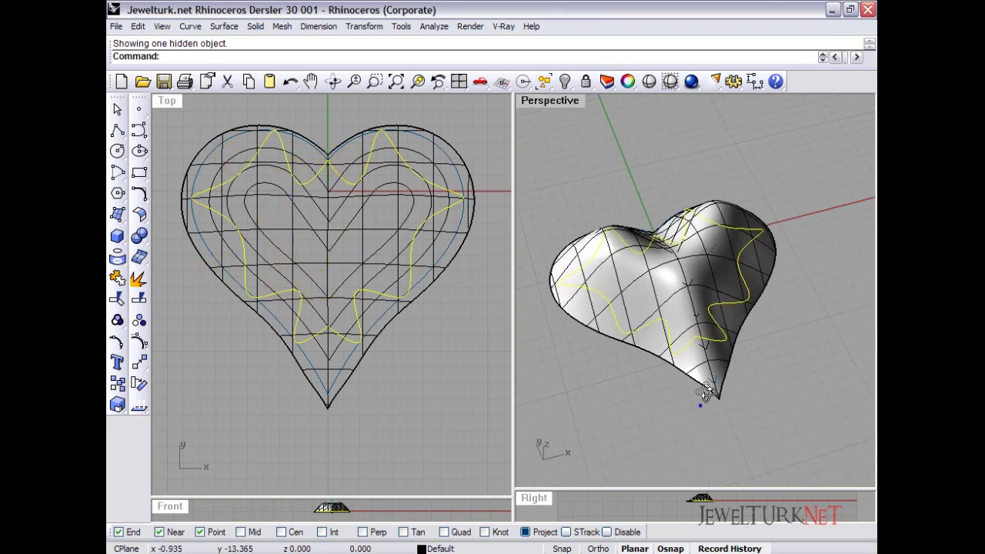
{"action": "left_click", "coordinate": [117, 256]}
{"action": "left_click", "coordinate": [222, 151]}
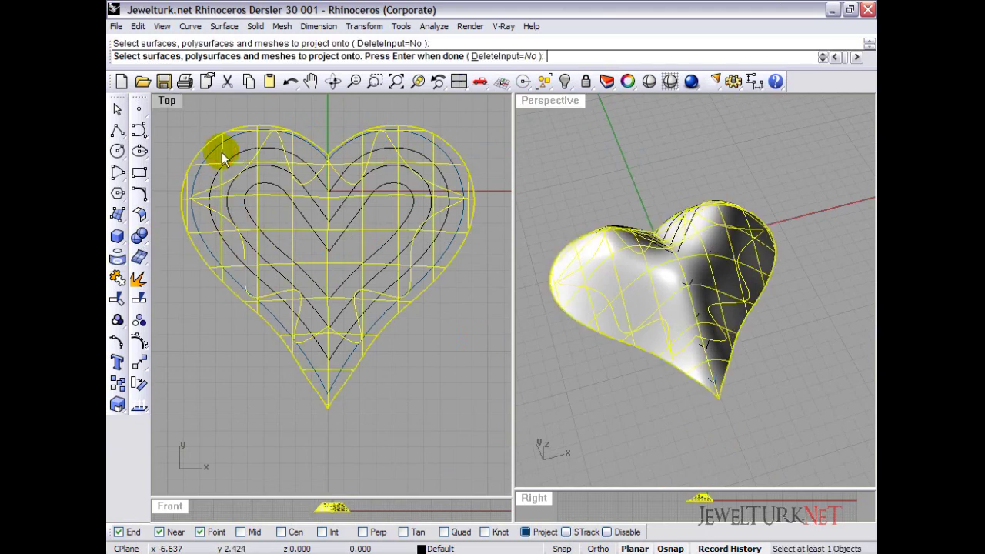
{"action": "right_click", "coordinate": [222, 152]}
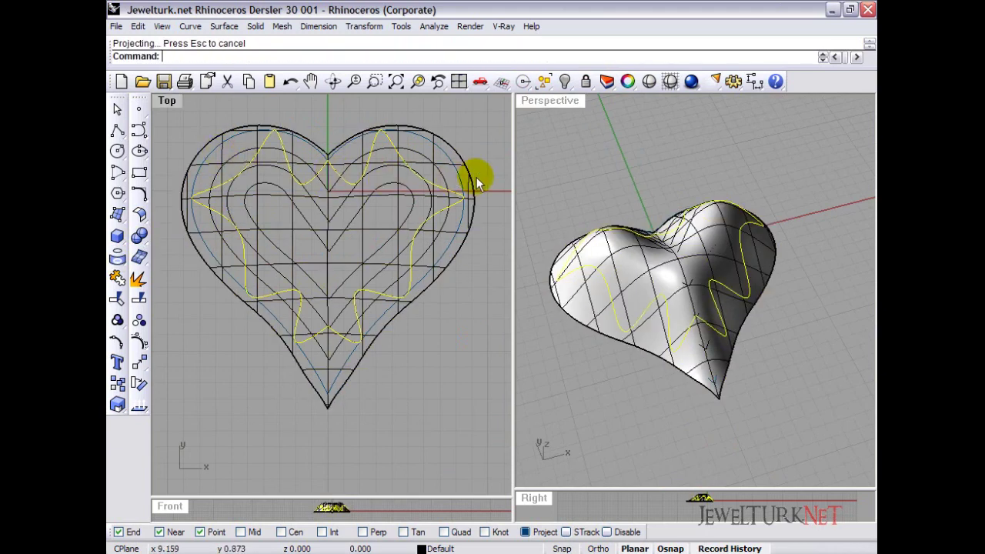
Delete the patch surface, leaving only the heart curves and the wavy curves.
{"action": "left_click", "coordinate": [527, 174]}
{"action": "left_click", "coordinate": [604, 260]}
{"action": "key", "text": "Delete"}
{"action": "right_click_drag", "start_coordinate": [590, 286], "coordinate": [637, 211]}
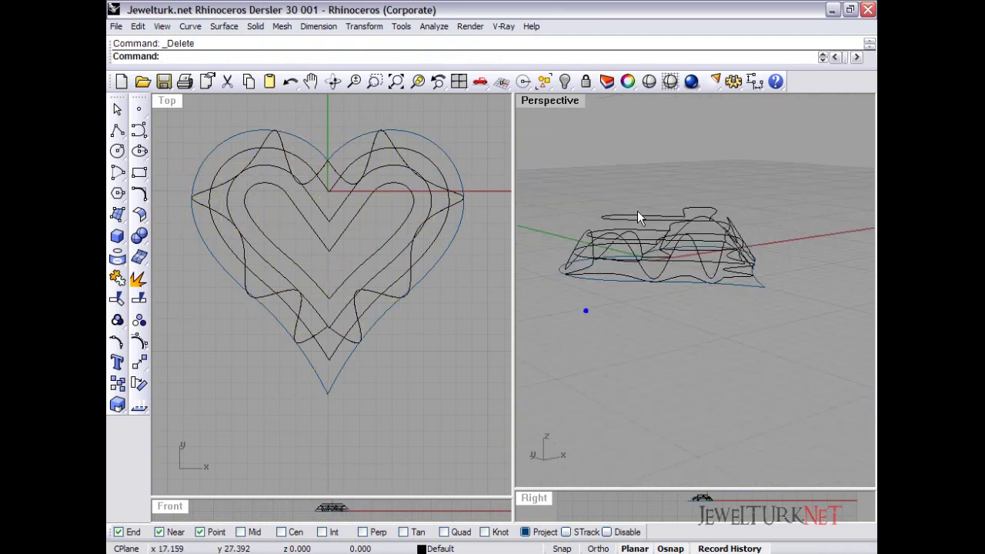
Delete the smallest, uppermost heart curve.
{"action": "left_click", "coordinate": [611, 213]}
{"action": "key", "text": "Delete"}
{"action": "right_click_drag", "start_coordinate": [575, 120], "coordinate": [617, 330]}
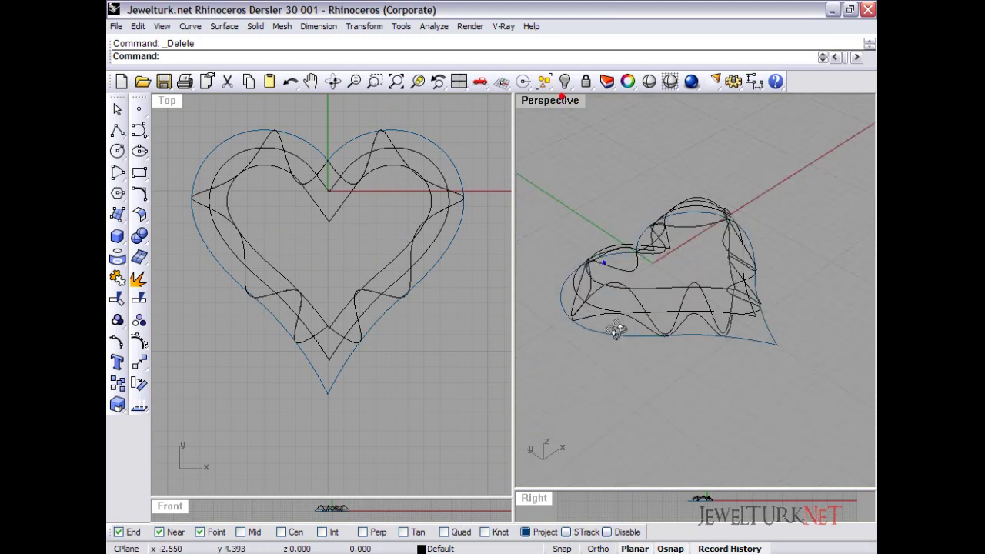
Turn on Layer 02 to show the ropes and select the projected wavy curve among them.
{"action": "left_click", "coordinate": [421, 549]}
{"action": "left_click", "coordinate": [396, 491]}
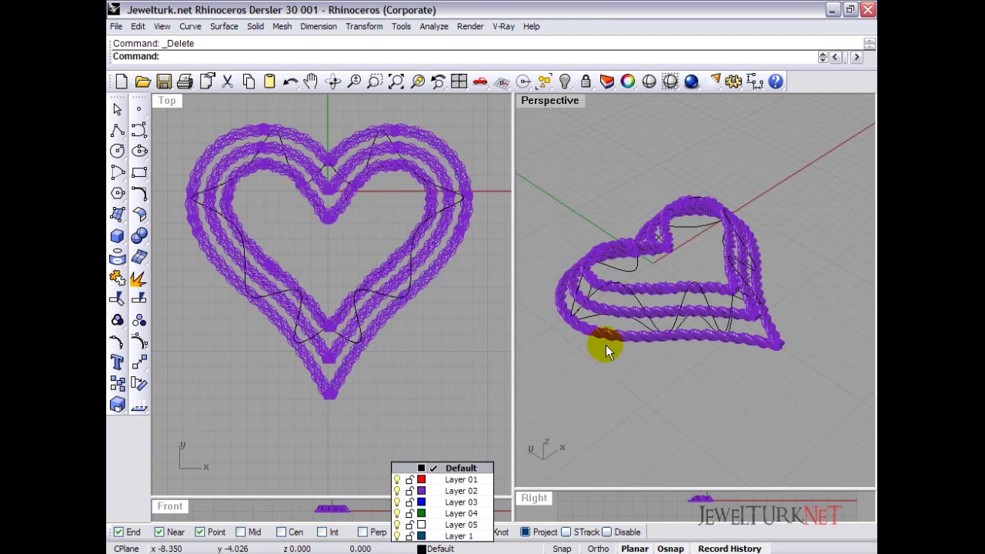
{"action": "right_click_drag", "start_coordinate": [616, 347], "coordinate": [660, 324]}
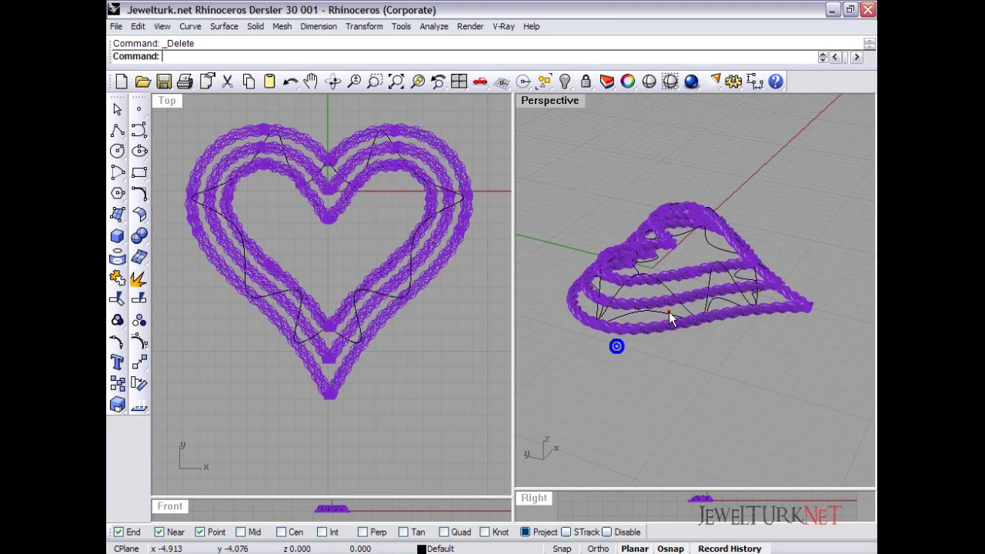
{"action": "left_click", "coordinate": [668, 311]}
{"action": "left_click", "coordinate": [646, 326]}
{"action": "left_click", "coordinate": [673, 289]}
{"action": "left_click", "coordinate": [669, 288]}
{"action": "left_click", "coordinate": [592, 305]}
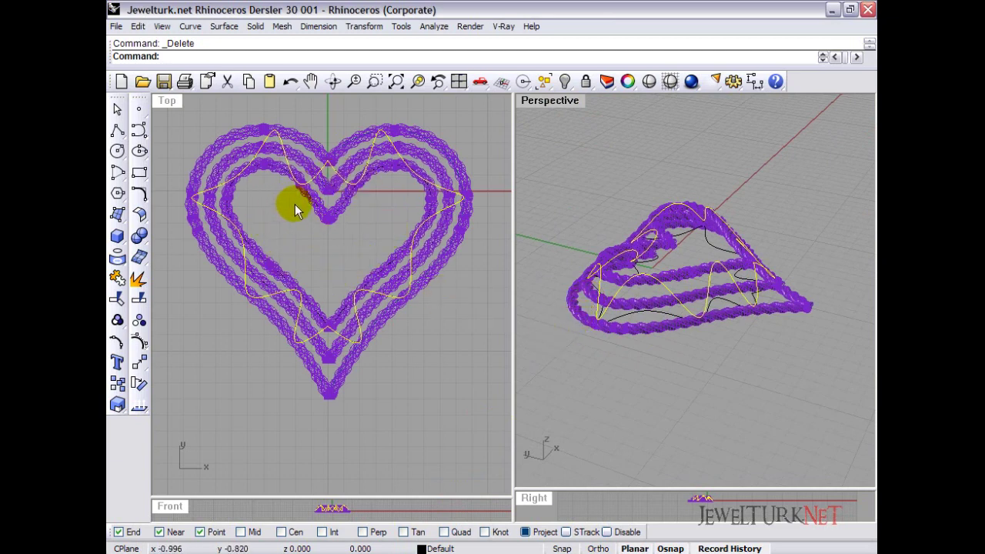
Turn off Layer 02 and measure the length of the selected projected wavy curve.
{"action": "scroll", "coordinate": [322, 296], "scroll_direction": "down", "scroll_amount": 3}
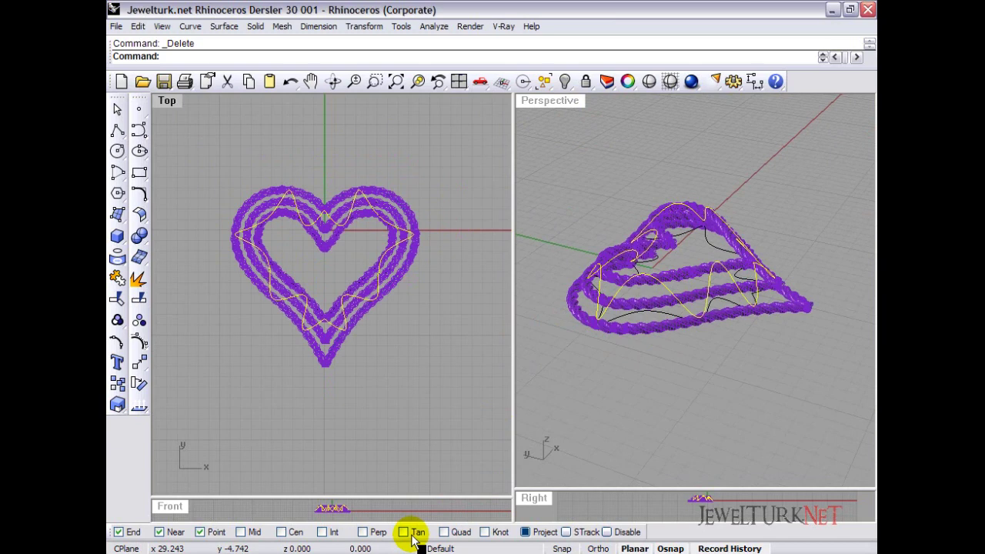
{"action": "left_click", "coordinate": [423, 549]}
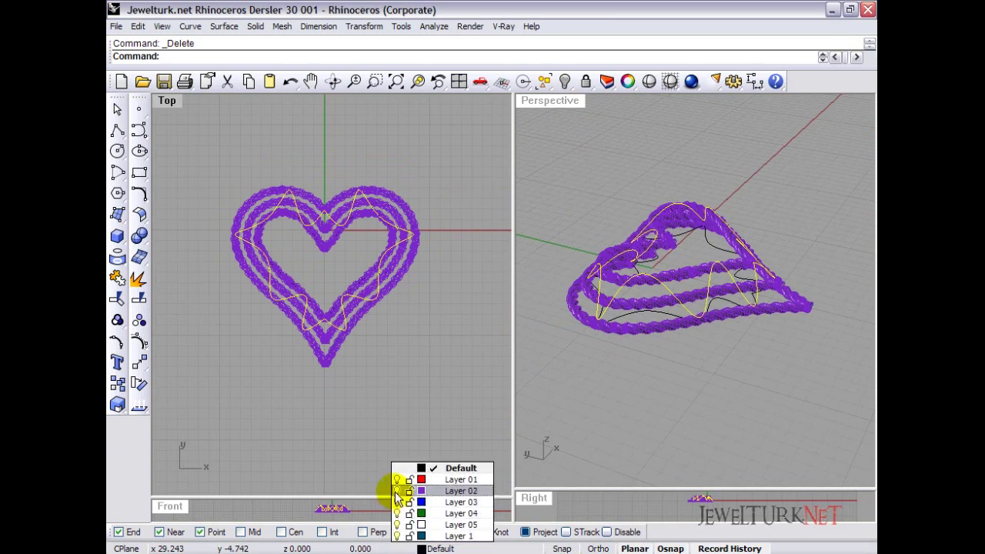
{"action": "left_click", "coordinate": [396, 492]}
{"action": "right_click_drag", "start_coordinate": [312, 365], "coordinate": [347, 377]}
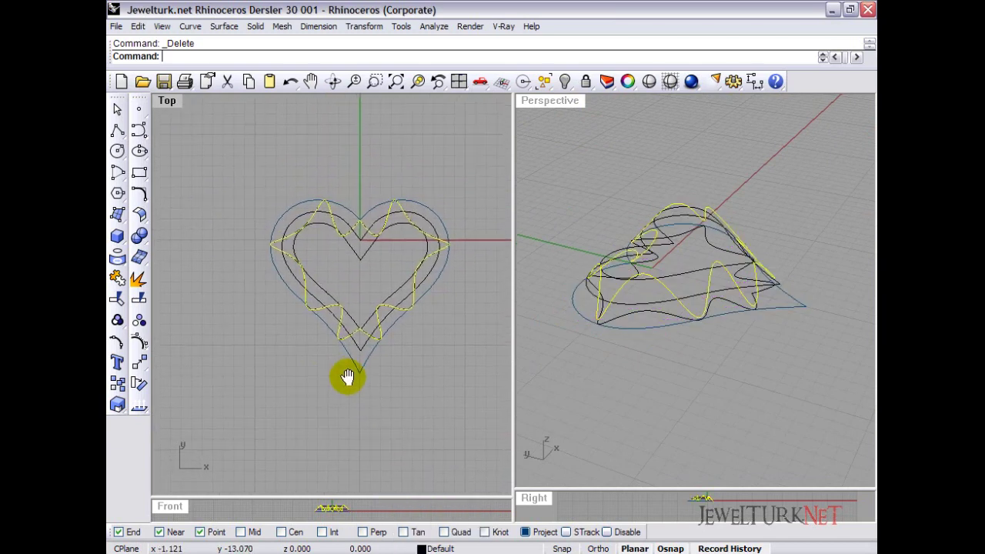
{"action": "right_click", "coordinate": [140, 407]}
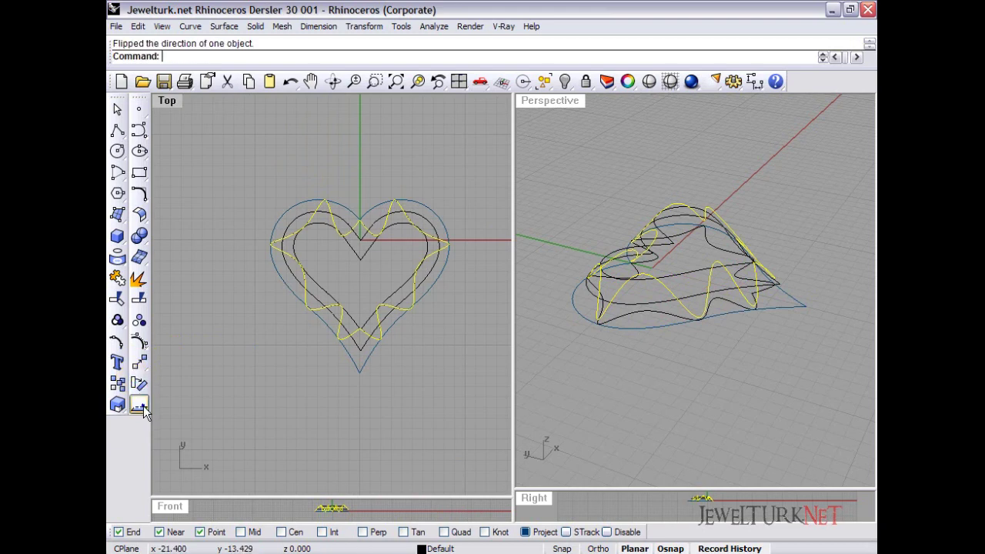
{"action": "left_click", "coordinate": [140, 406]}
{"action": "left_click", "coordinate": [195, 424]}
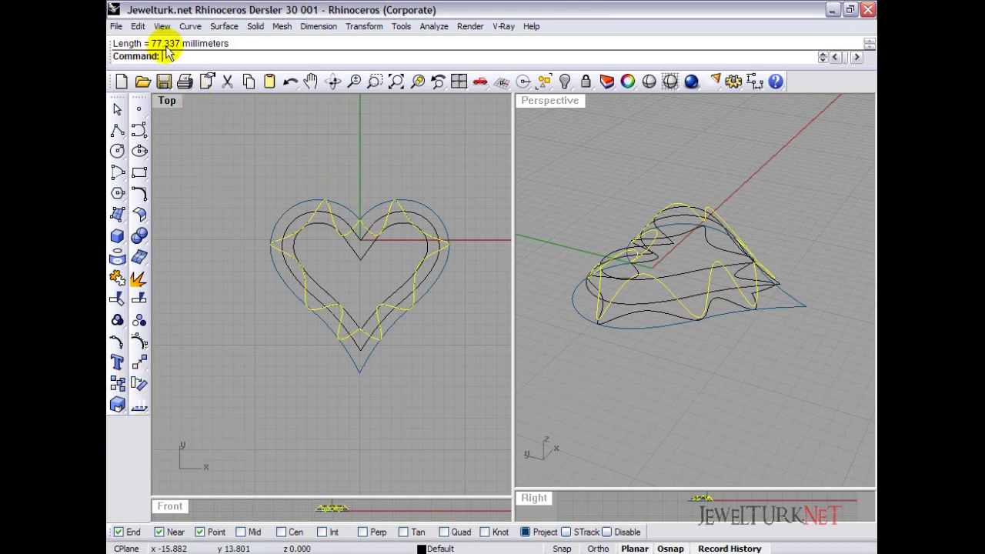
Select all the heart and wavy curves and hide them.
{"action": "right_click_drag", "start_coordinate": [236, 195], "coordinate": [223, 279]}
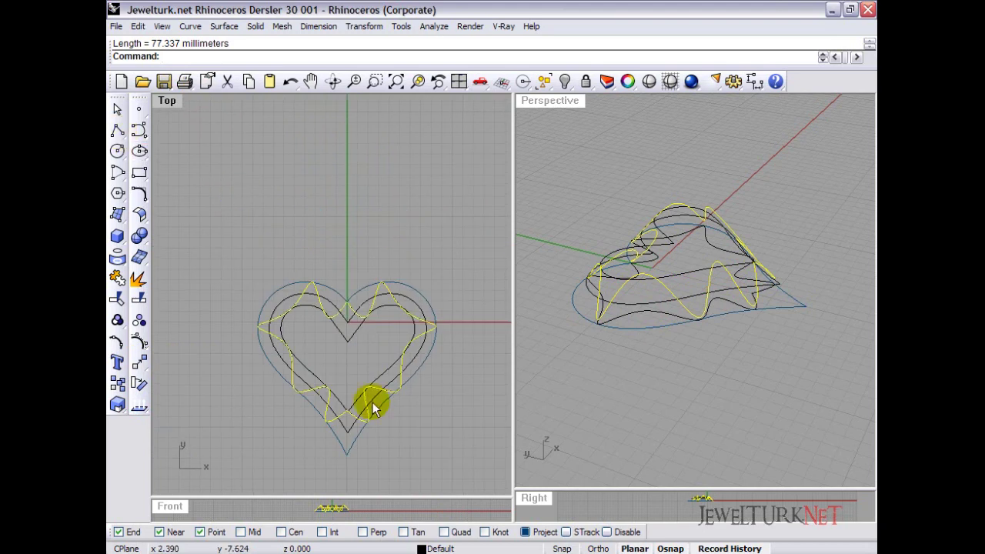
{"action": "right_click_drag", "start_coordinate": [679, 245], "coordinate": [658, 355]}
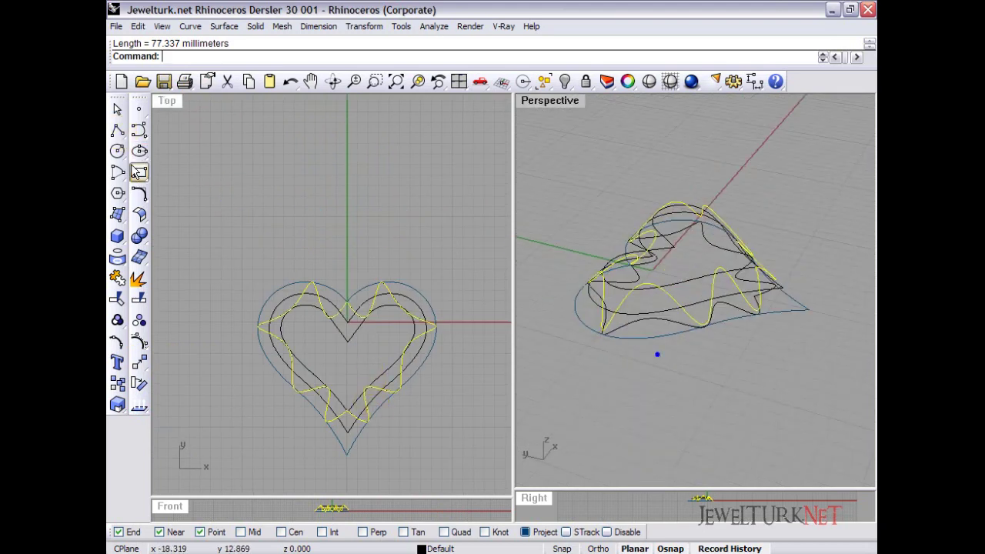
{"action": "left_click_drag", "start_coordinate": [439, 239], "coordinate": [244, 451]}
{"action": "left_click", "coordinate": [564, 82]}
Try drawing a horizontal 77.3 mm line without grid snap in the Top view, and discard it.
{"action": "left_click", "coordinate": [117, 130]}
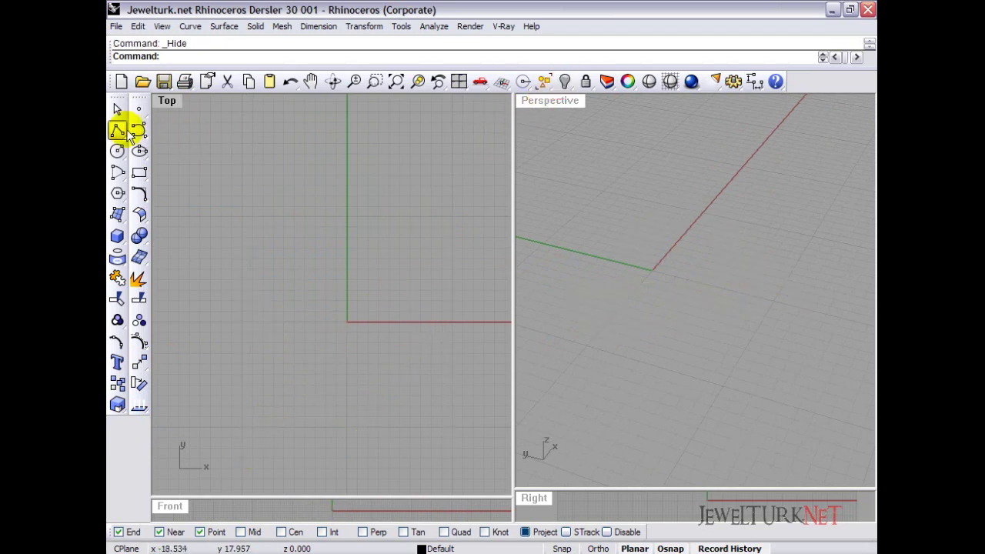
{"action": "left_click", "coordinate": [271, 326]}
{"action": "type", "text": "77.3"}
{"action": "key", "text": "Return"}
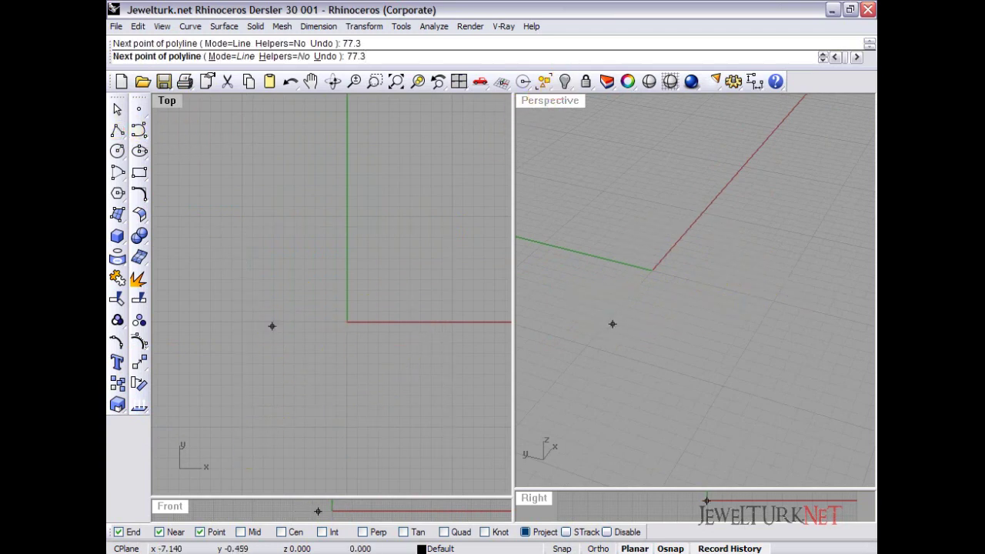
{"action": "left_click", "coordinate": [315, 321]}
{"action": "key", "text": "Return"}
{"action": "left_click", "coordinate": [300, 328]}
{"action": "key", "text": "Delete"}
Draw a 77.3 mm line along the x-axis from x -6, y 0 with grid snap on, then turn grid snap off.
{"action": "key", "text": "Return"}
{"action": "left_click", "coordinate": [276, 318]}
{"action": "type", "text": "77.3"}
{"action": "key", "text": "Return"}
{"action": "left_click", "coordinate": [310, 321]}
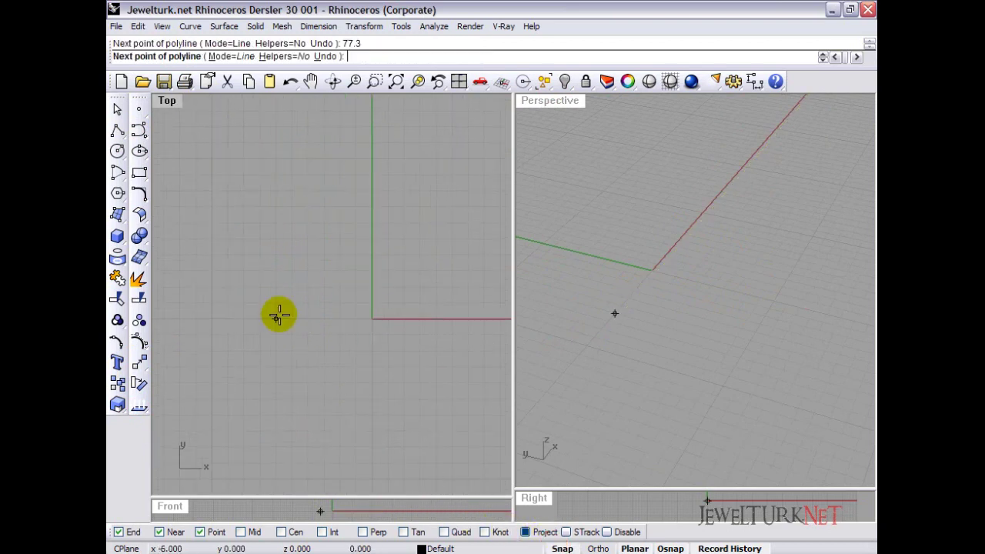
{"action": "key", "text": "Return"}
{"action": "left_click", "coordinate": [553, 548]}
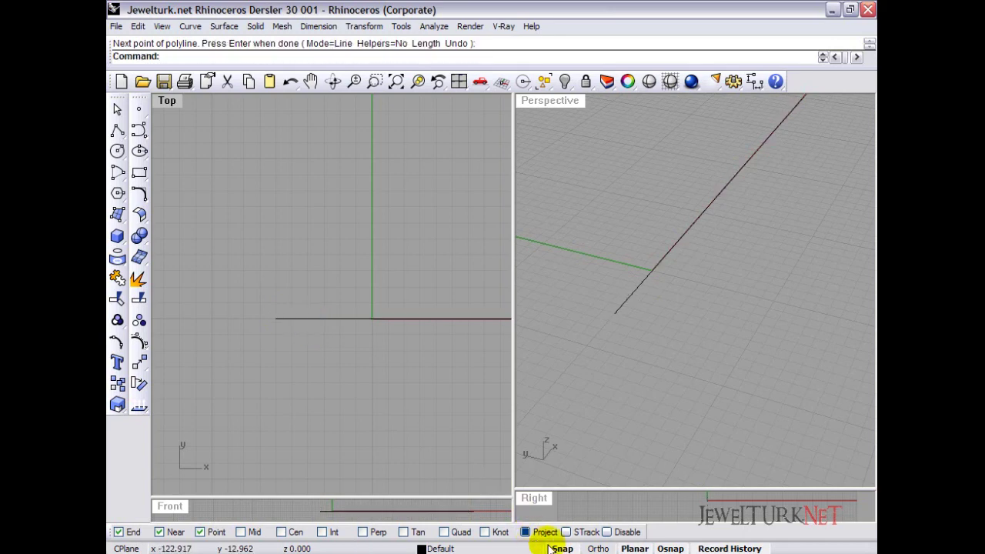
Restore the four even viewports fitted to the new line and select the line.
{"action": "left_click", "coordinate": [461, 81]}
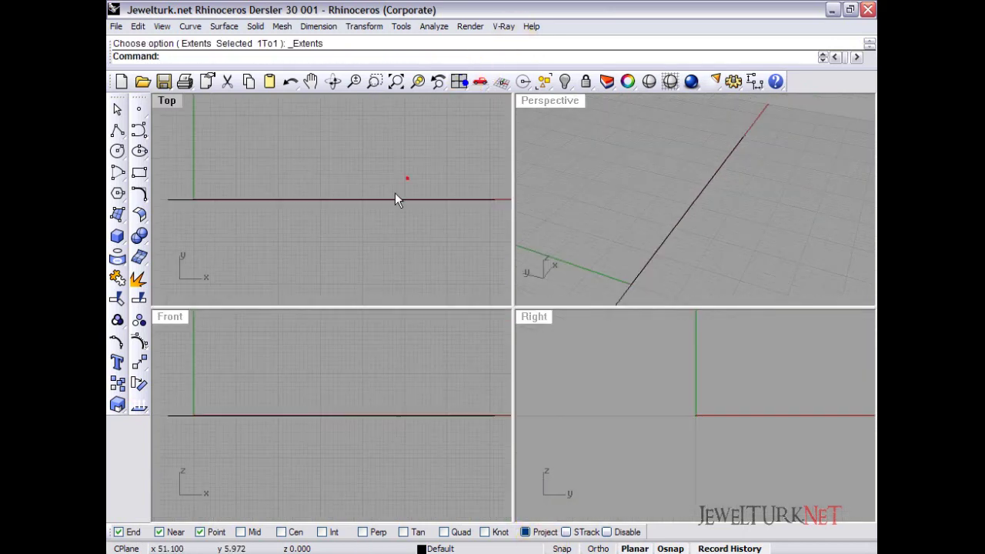
{"action": "left_click", "coordinate": [395, 200]}
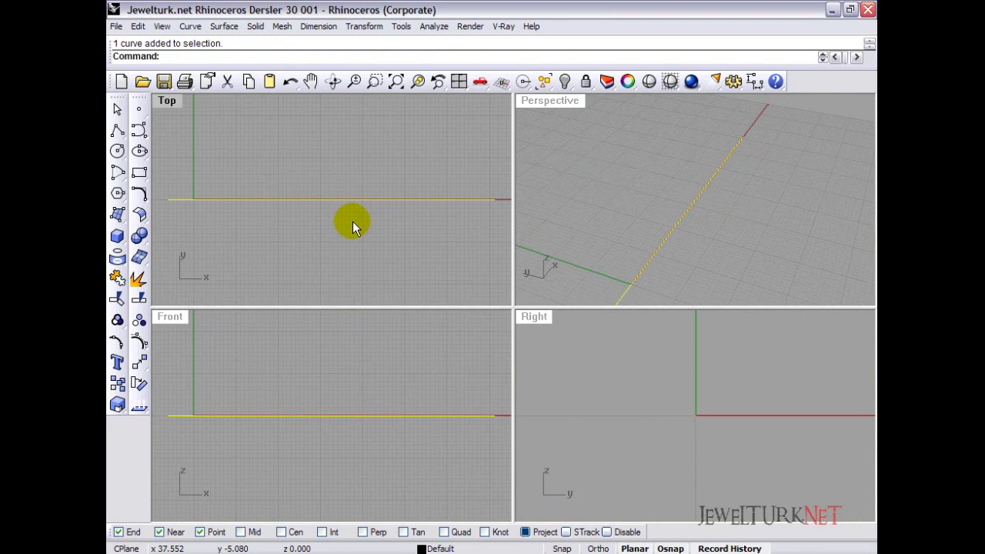
{"action": "type", "text": "Pipe"}
{"action": "key", "text": "Return"}
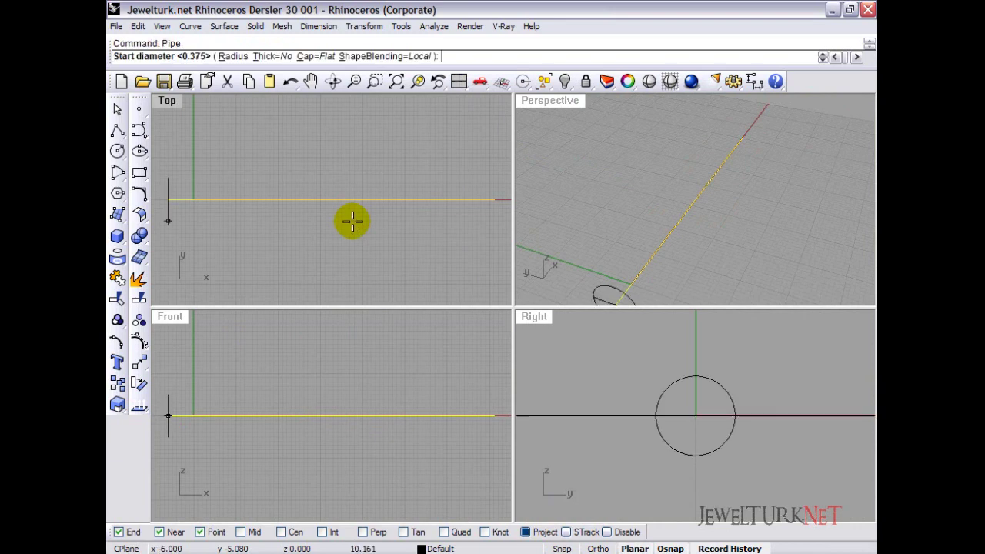
{"action": "key", "text": "Escape"}
Create a pipe along the selected line with start and end diameters of 0.375 mm.
{"action": "left_click", "coordinate": [117, 236]}
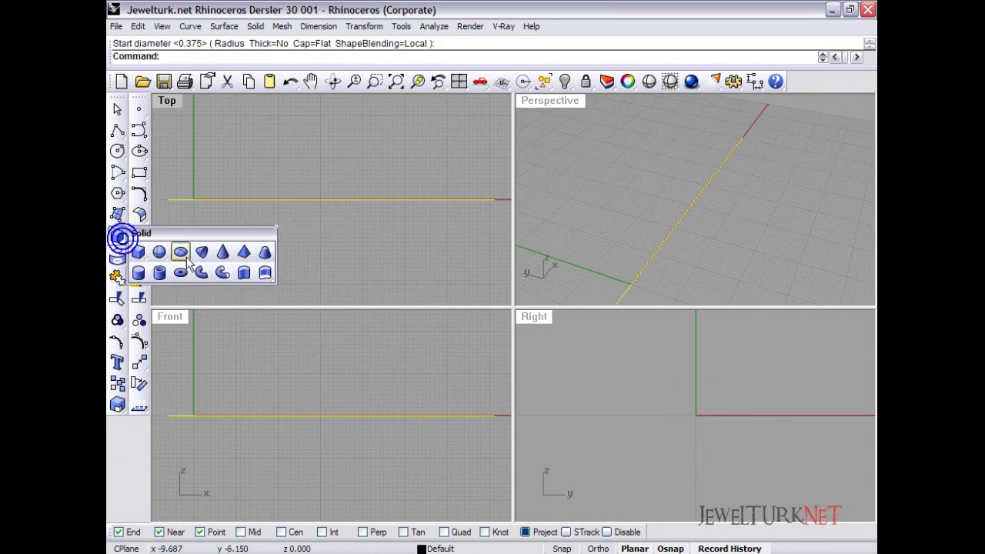
{"action": "left_click", "coordinate": [187, 259]}
{"action": "type", "text": ".375"}
{"action": "key", "text": "Return"}
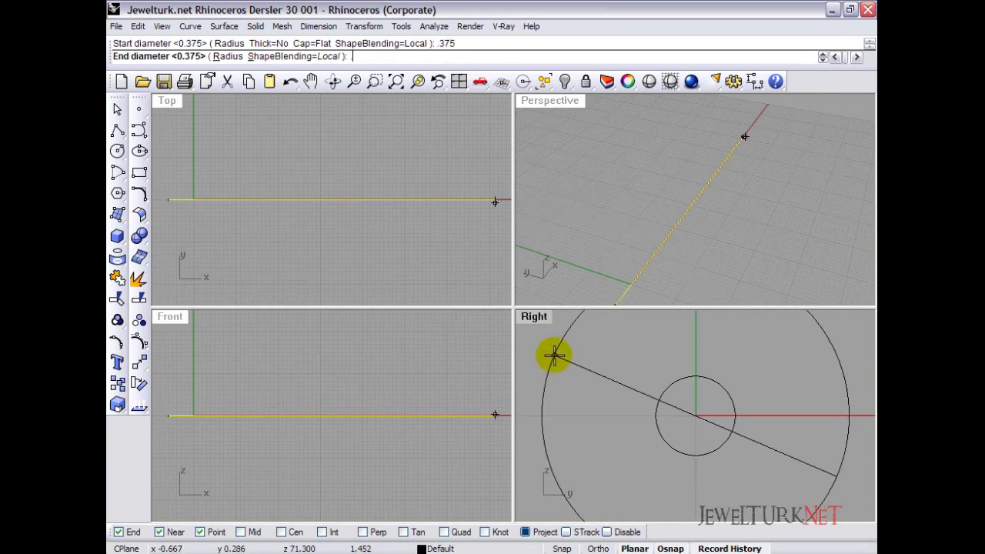
{"action": "type", "text": ".375"}
{"action": "key", "text": "Return"}
{"action": "key", "text": "Return"}
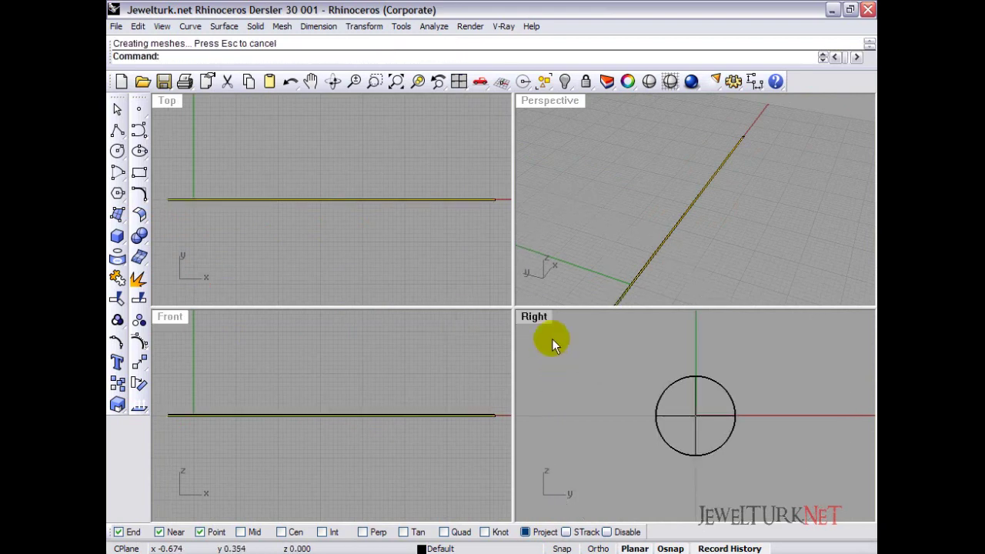
Move the pipe along the positive y-axis in the Right view until its edge sits just beside the origin.
{"action": "left_click", "coordinate": [697, 417]}
{"action": "mouse_move", "coordinate": [695, 420]}
{"action": "left_mouse_down"}
{"action": "mouse_move", "coordinate": [754, 420]}
{"action": "mouse_move", "coordinate": [739, 421]}
{"action": "left_mouse_up"}
{"action": "left_click", "coordinate": [733, 351]}
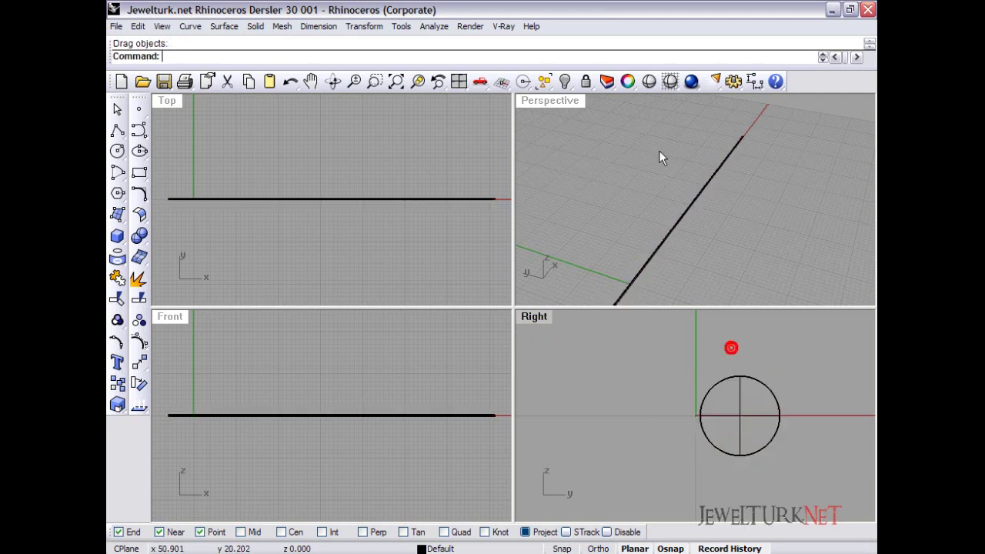
{"action": "left_click", "coordinate": [671, 82]}
Polar-array the pipe around the origin in the Right view to make three strands over 360 degrees.
{"action": "left_click", "coordinate": [733, 422]}
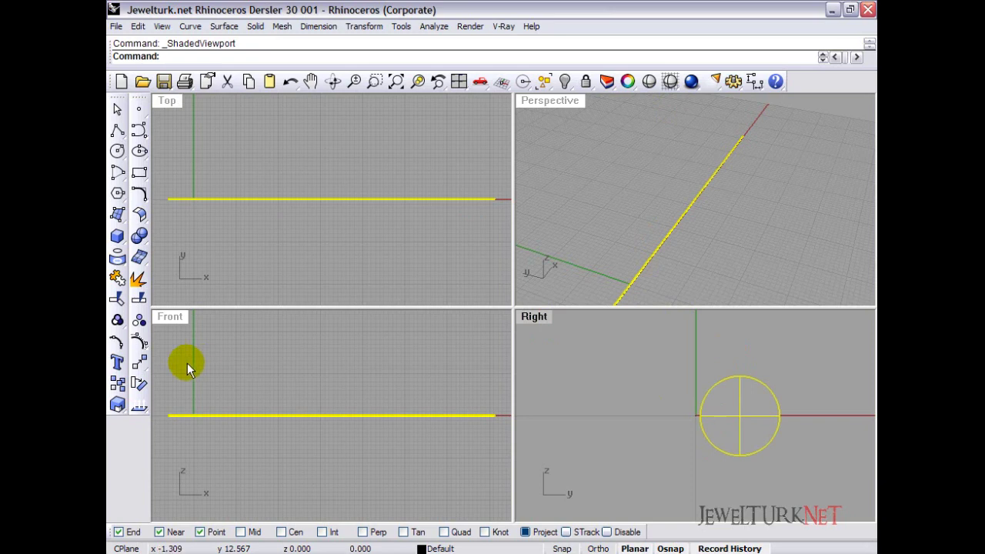
{"action": "left_click", "coordinate": [142, 365]}
{"action": "left_click", "coordinate": [162, 418]}
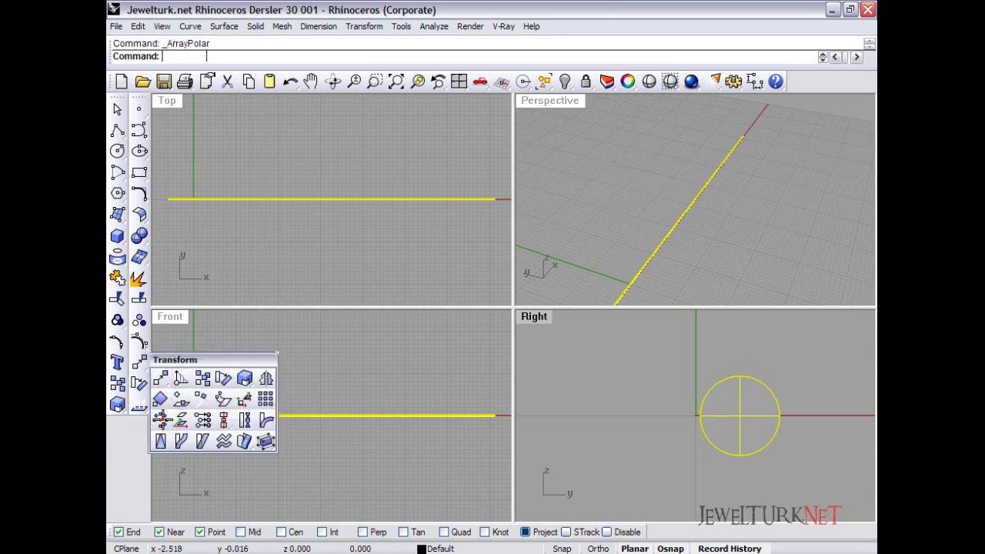
{"action": "left_click", "coordinate": [578, 398]}
{"action": "key", "text": "Return"}
{"action": "key", "text": "Return"}
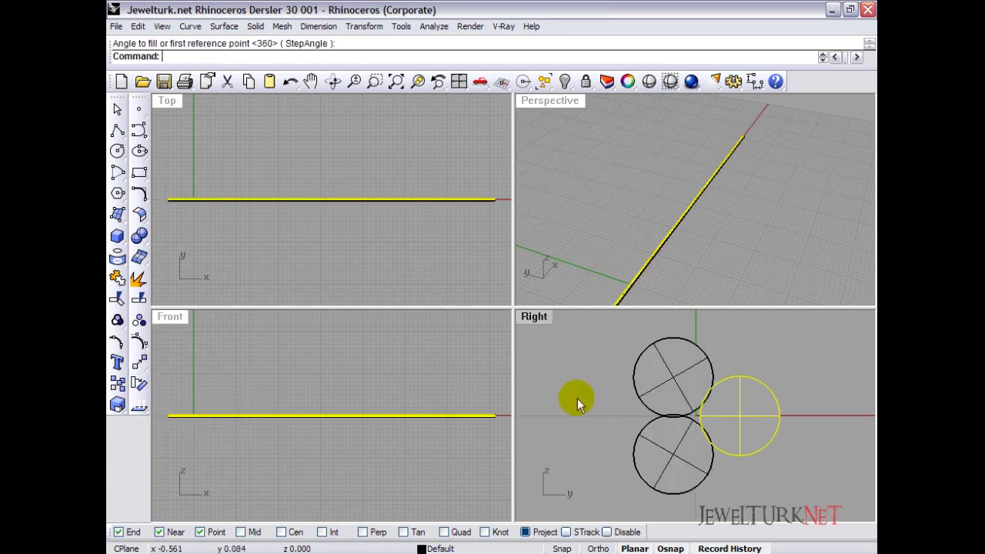
{"action": "left_click", "coordinate": [757, 350]}
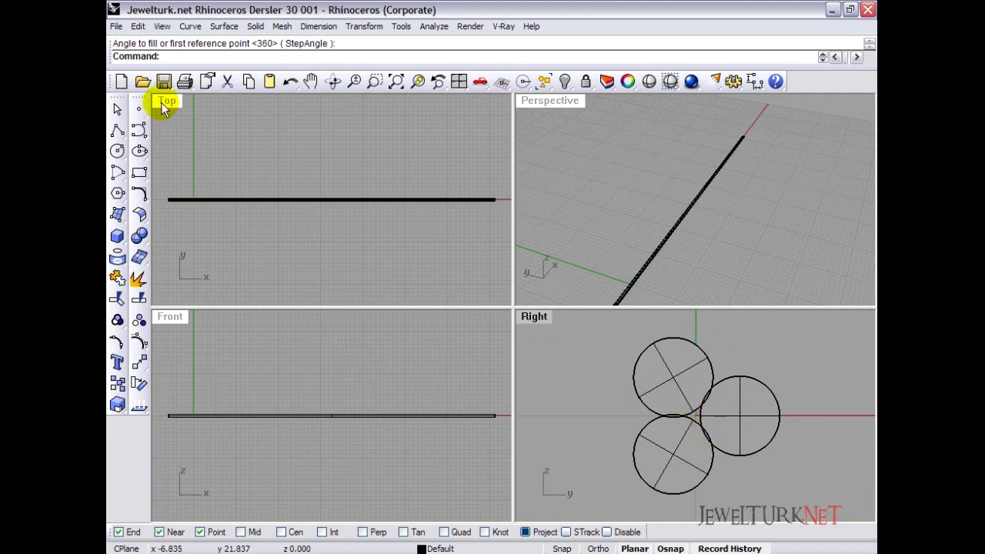
Select the three pipe strands in the Right view and group them.
{"action": "left_click", "coordinate": [668, 405]}
{"action": "left_click", "coordinate": [668, 459], "text": "shift"}
{"action": "left_click", "coordinate": [727, 403], "text": "shift"}
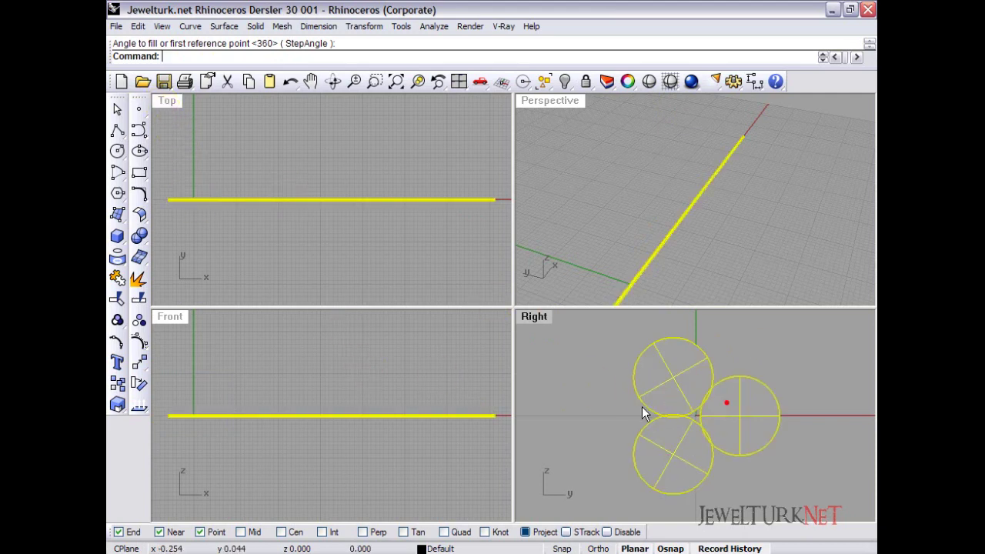
{"action": "left_click", "coordinate": [119, 322]}
Maximize the Top view and define a Twist axis along the grouped strands, from just before their start to x 74.
{"action": "left_click", "coordinate": [168, 104]}
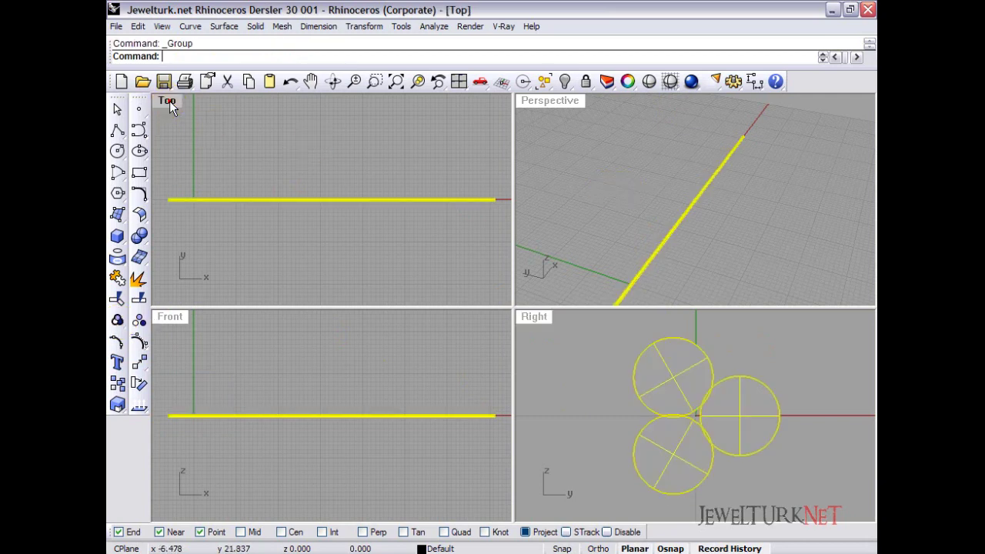
{"action": "double_click", "coordinate": [168, 103]}
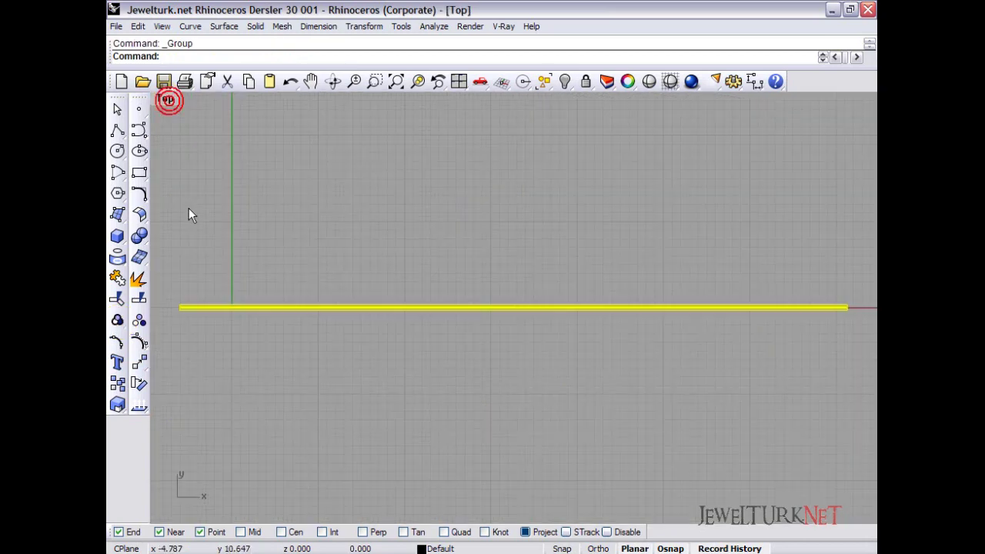
{"action": "left_click", "coordinate": [138, 362]}
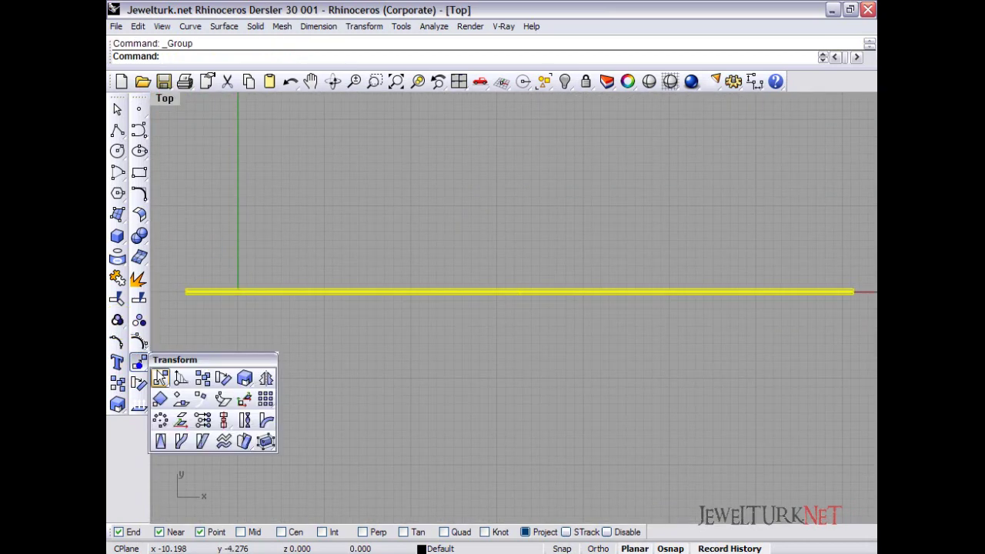
{"action": "left_click", "coordinate": [243, 421]}
{"action": "right_click_drag", "start_coordinate": [303, 355], "coordinate": [347, 353]}
{"action": "scroll", "coordinate": [225, 288], "scroll_direction": "up", "scroll_amount": 12}
{"action": "left_click", "coordinate": [217, 298]}
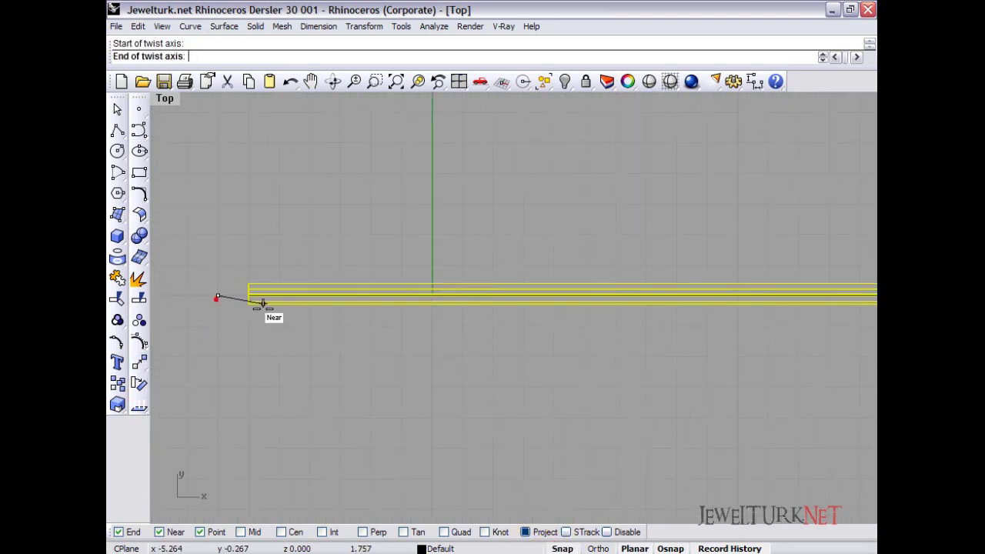
{"action": "scroll", "coordinate": [273, 305], "scroll_direction": "down", "scroll_amount": 10}
{"action": "right_click_drag", "start_coordinate": [541, 312], "coordinate": [276, 309]}
{"action": "scroll", "coordinate": [276, 309], "scroll_direction": "down", "scroll_amount": 6}
{"action": "scroll", "coordinate": [565, 305], "scroll_direction": "up", "scroll_amount": 10}
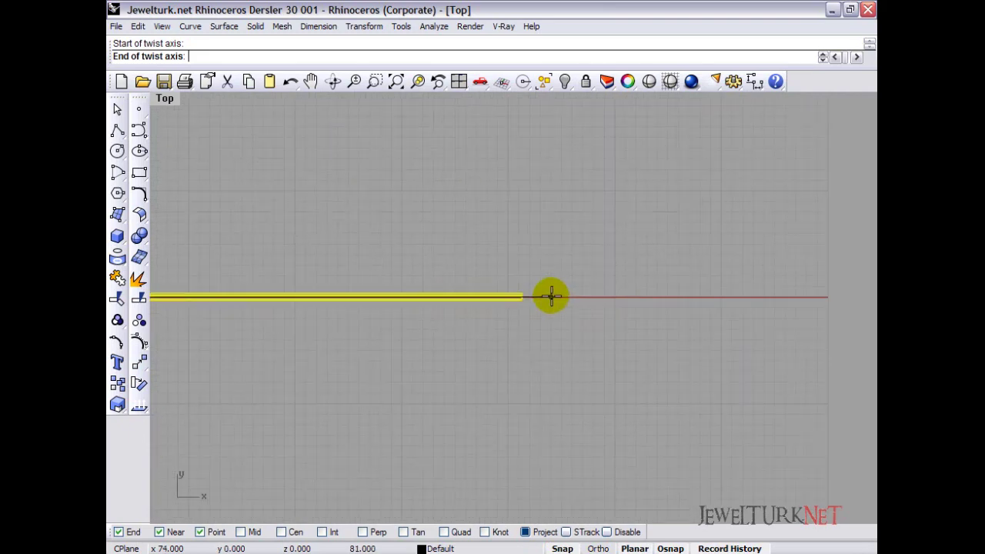
{"action": "left_click", "coordinate": [551, 296]}
Set the twist to Infinite=Yes and twist the strands by 7200 degrees.
{"action": "scroll", "coordinate": [551, 296], "scroll_direction": "down", "scroll_amount": 2}
{"action": "right_click_drag", "start_coordinate": [365, 324], "coordinate": [574, 328]}
{"action": "scroll", "coordinate": [543, 328], "scroll_direction": "down", "scroll_amount": 5}
{"action": "right_click_drag", "start_coordinate": [437, 336], "coordinate": [454, 308]}
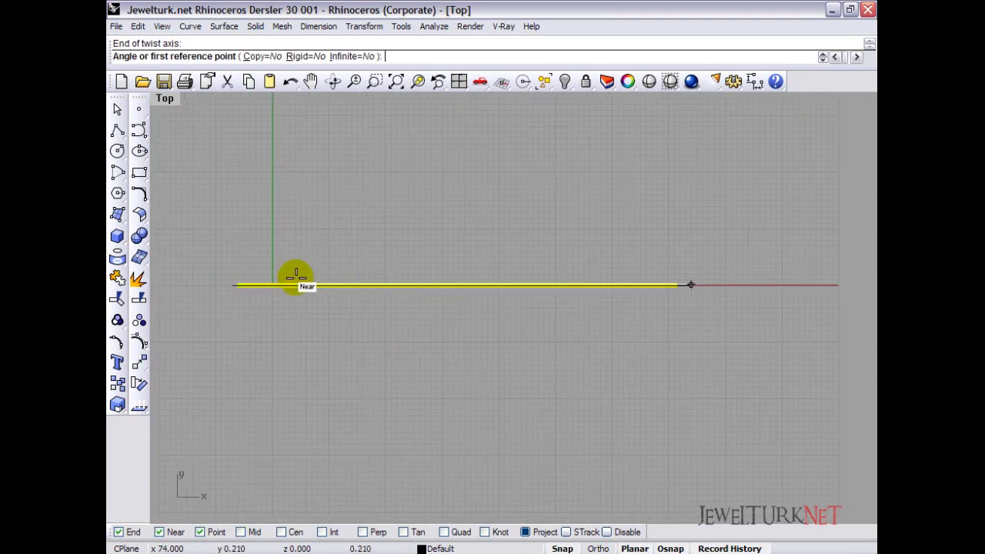
{"action": "scroll", "coordinate": [265, 277], "scroll_direction": "up", "scroll_amount": 3}
{"action": "left_click", "coordinate": [347, 58]}
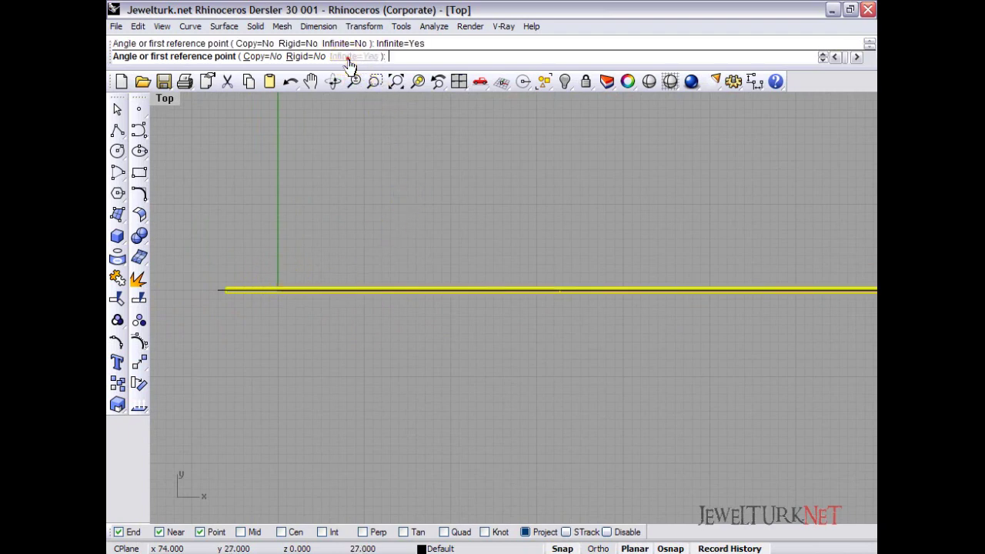
{"action": "type", "text": "7200"}
{"action": "key", "text": "Return"}
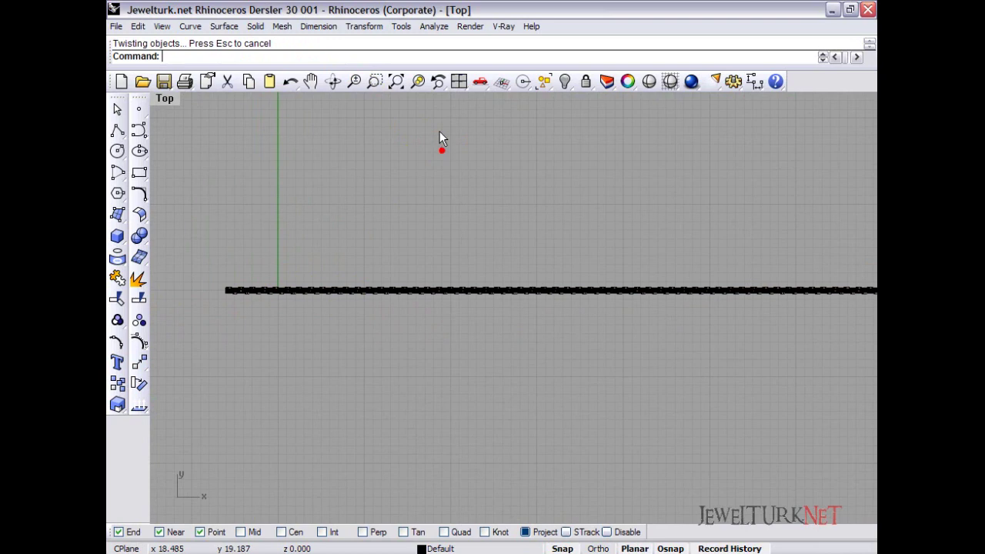
Maximize the Perspective view and show the hidden heart and wavy curves beside the twisted rope.
{"action": "left_click", "coordinate": [459, 81]}
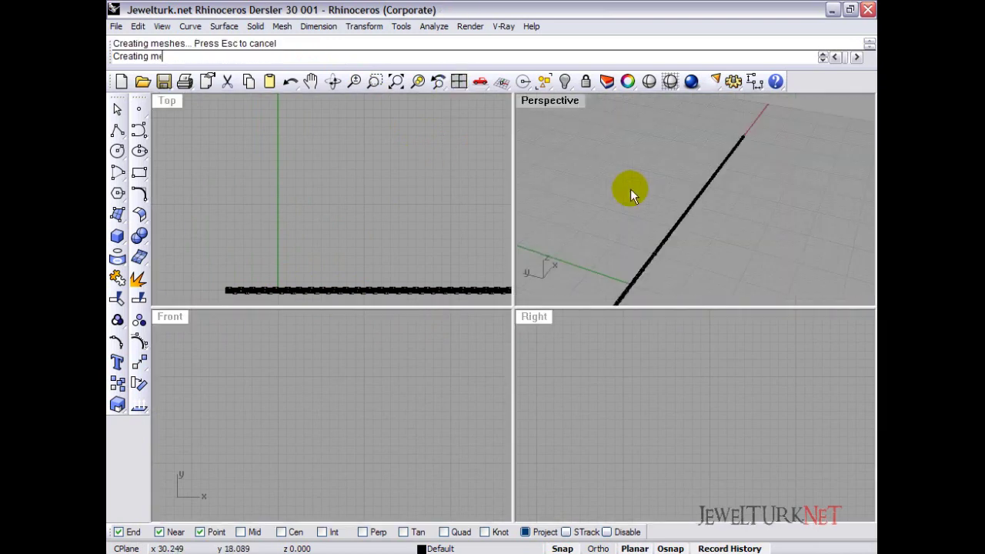
{"action": "key", "text": "ctrl+shift+e"}
{"action": "right_click_drag", "start_coordinate": [609, 194], "coordinate": [769, 257]}
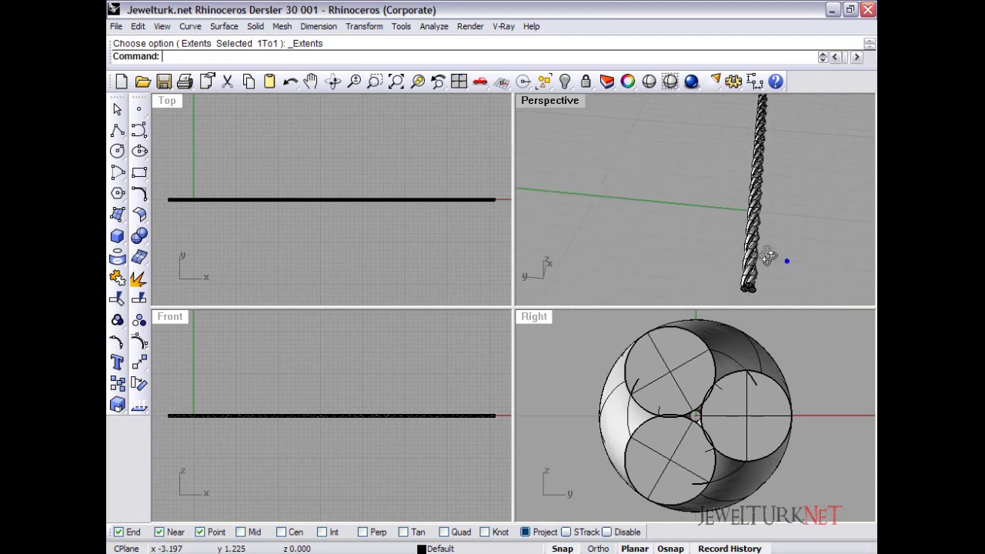
{"action": "double_click", "coordinate": [546, 105]}
{"action": "right_click_drag", "start_coordinate": [546, 106], "coordinate": [625, 255]}
{"action": "right_click_drag", "start_coordinate": [585, 138], "coordinate": [536, 174]}
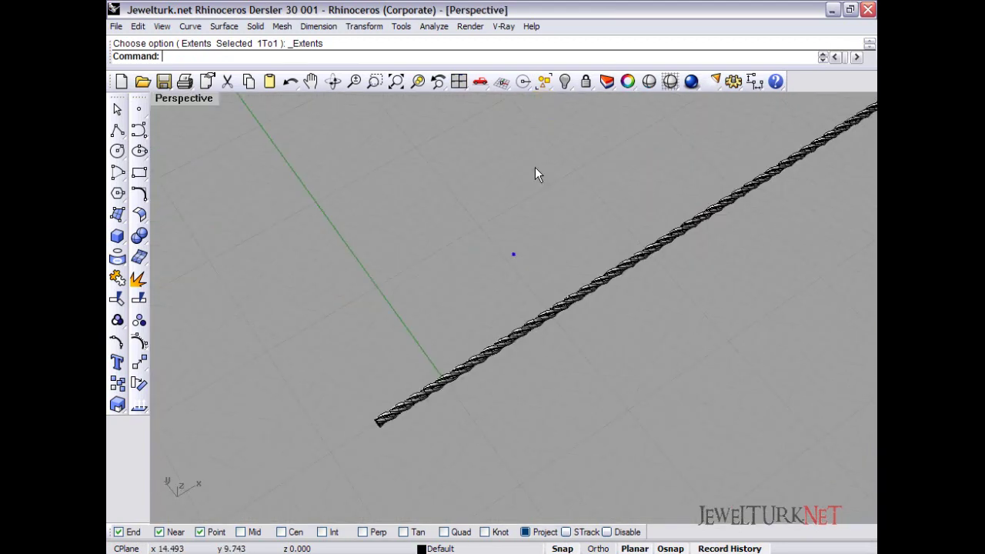
{"action": "left_click", "coordinate": [565, 81]}
{"action": "scroll", "coordinate": [546, 131], "scroll_direction": "down", "scroll_amount": 6}
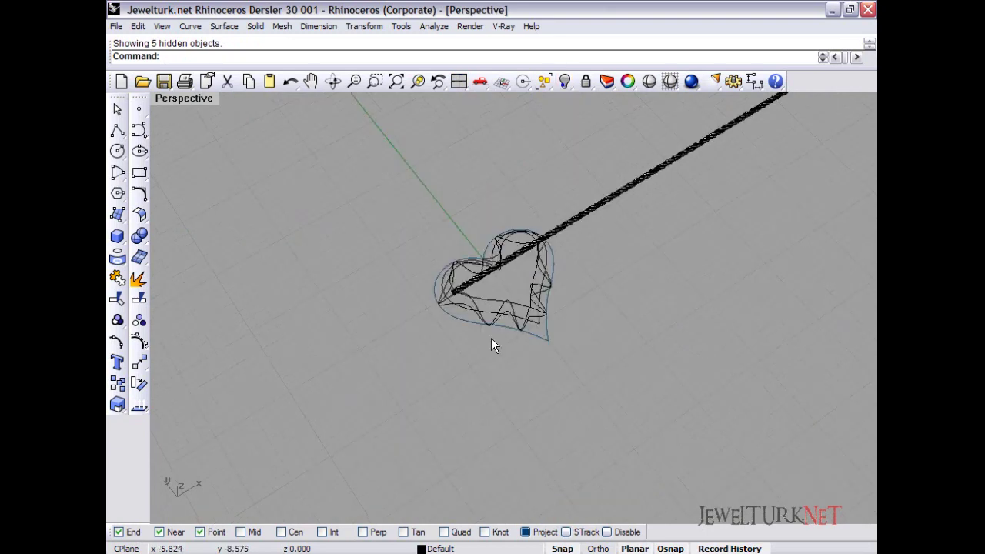
{"action": "scroll", "coordinate": [516, 277], "scroll_direction": "up", "scroll_amount": 8}
Delete the redundant one of the two wavy curves inside the heart outlines.
{"action": "left_click", "coordinate": [405, 338]}
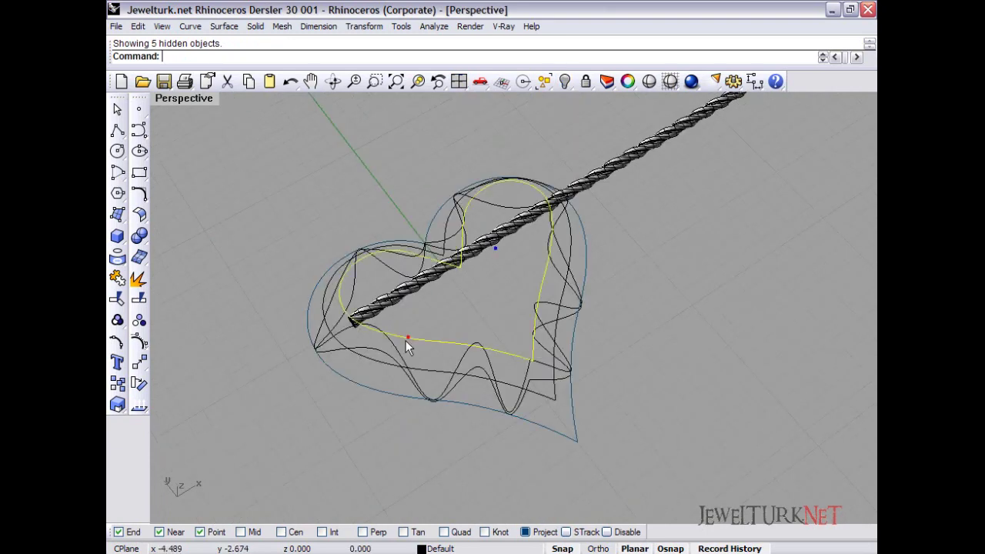
{"action": "left_click", "coordinate": [368, 351], "text": "shift"}
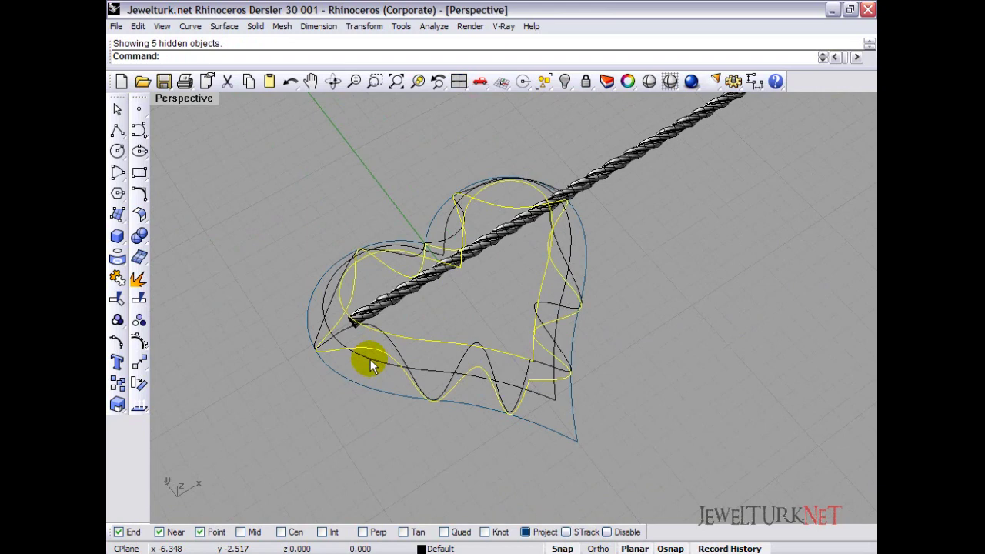
{"action": "right_click_drag", "start_coordinate": [370, 365], "coordinate": [387, 361]}
{"action": "left_click", "coordinate": [404, 284], "text": "shift"}
{"action": "left_click", "coordinate": [408, 295], "text": "ctrl"}
{"action": "key", "text": "Delete"}
Select the three heart-shaped curves and hide them, leaving the remaining wavy curve and the straight rope.
{"action": "left_click", "coordinate": [429, 256]}
{"action": "left_click", "coordinate": [429, 290], "text": "shift"}
{"action": "left_click", "coordinate": [387, 319], "text": "shift"}
{"action": "left_click", "coordinate": [565, 81]}
Flow the grouped twisted rope from its straight centre curve along the wavy curve with Copy=Yes, Rigid=No and Stretch=No.
{"action": "right_click_drag", "start_coordinate": [551, 150], "coordinate": [385, 298]}
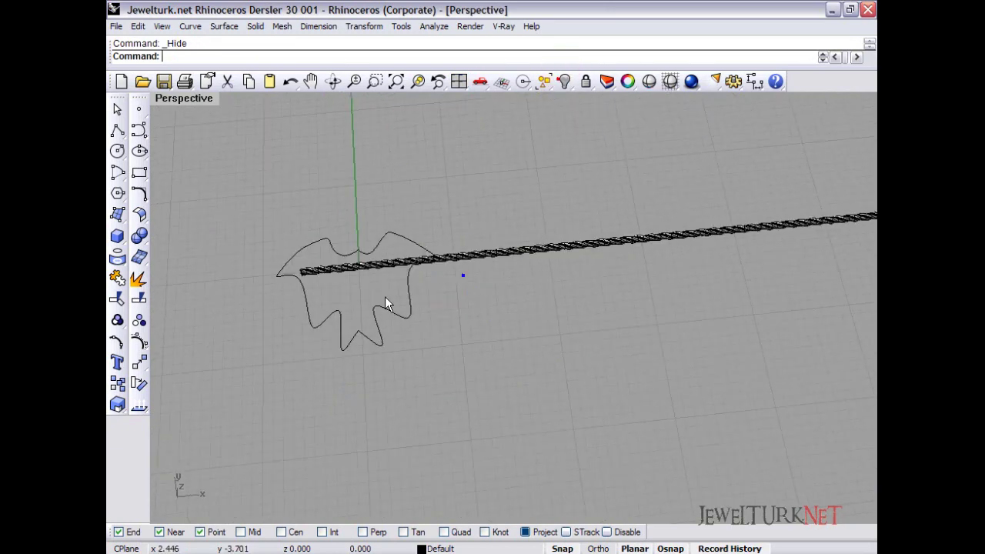
{"action": "left_click", "coordinate": [344, 275]}
{"action": "right_click_drag", "start_coordinate": [344, 275], "coordinate": [383, 318]}
{"action": "left_click", "coordinate": [140, 361]}
{"action": "left_click", "coordinate": [183, 441]}
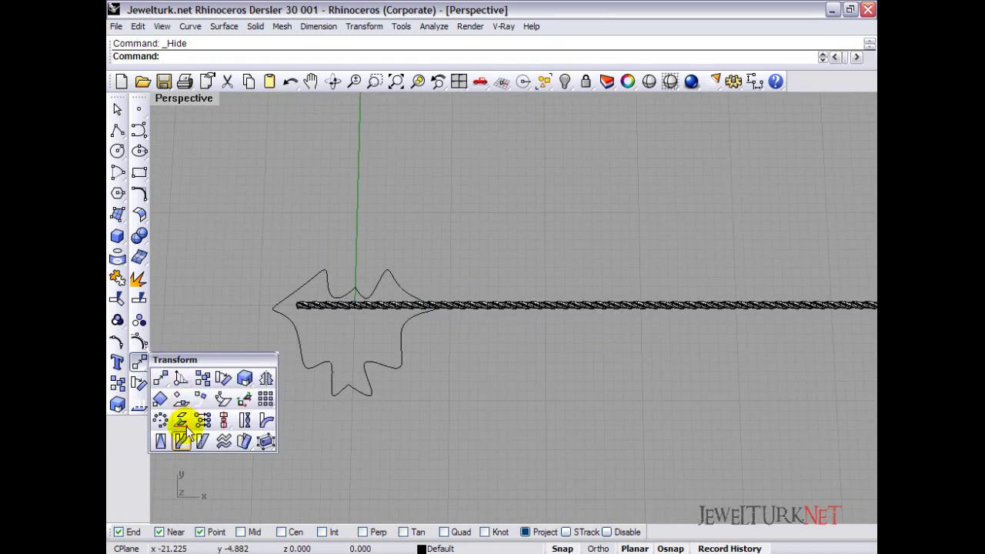
{"action": "left_click", "coordinate": [278, 314]}
{"action": "left_click", "coordinate": [310, 305]}
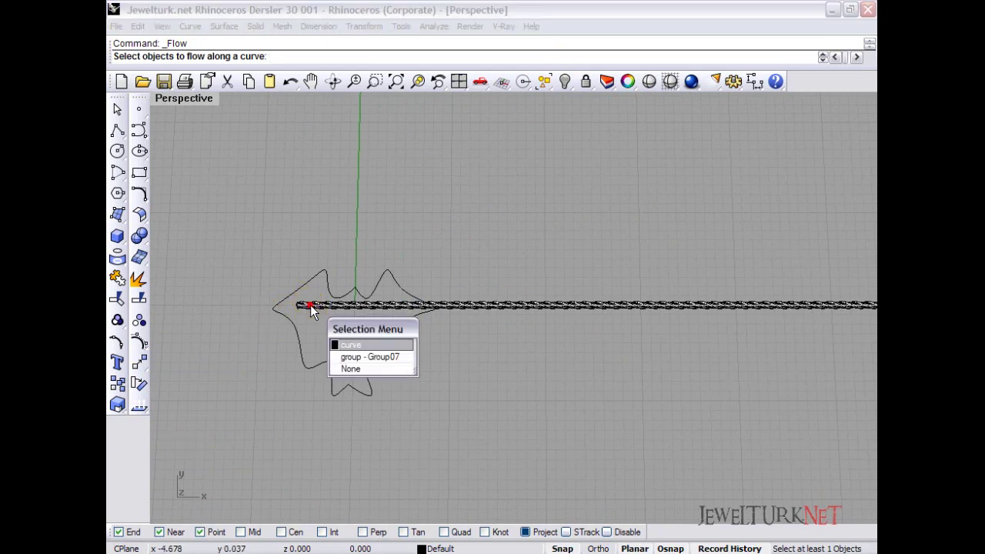
{"action": "left_click", "coordinate": [343, 357]}
{"action": "right_click", "coordinate": [343, 361]}
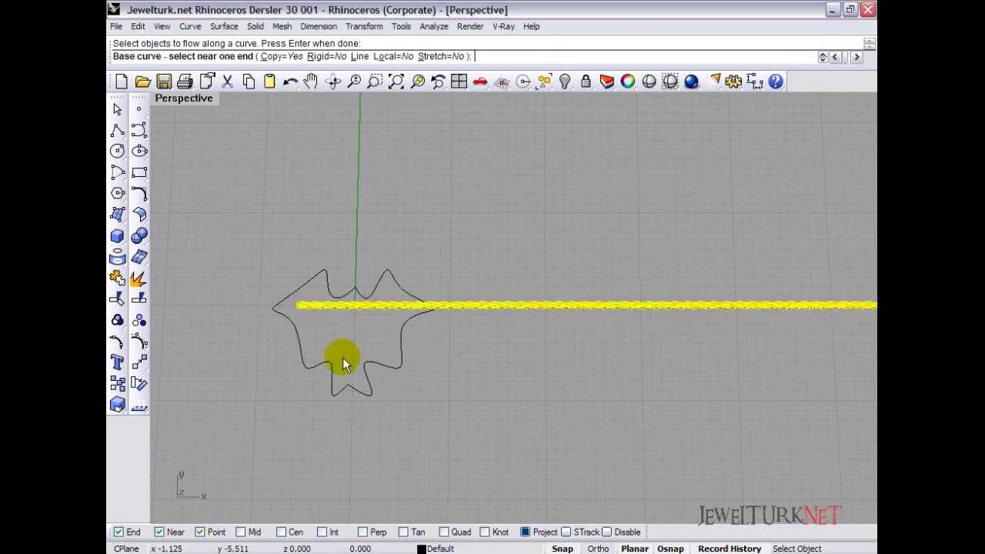
{"action": "left_click", "coordinate": [343, 307]}
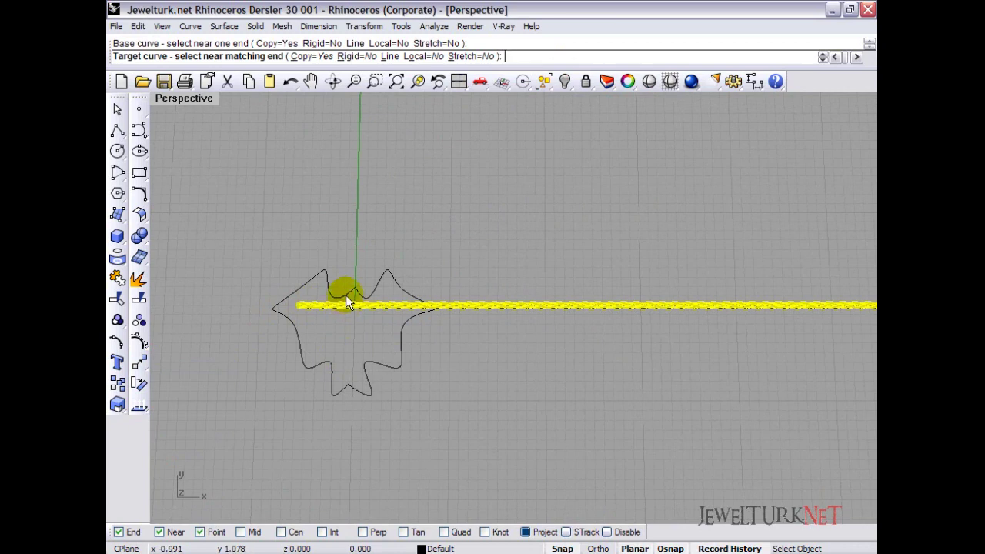
{"action": "left_click", "coordinate": [345, 294]}
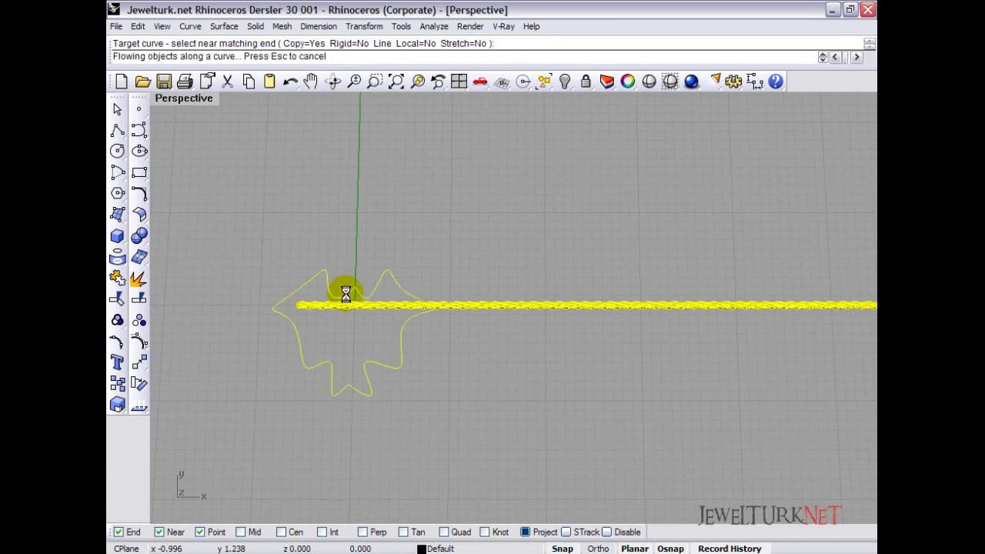
{"action": "right_click_drag", "start_coordinate": [384, 364], "coordinate": [502, 258]}
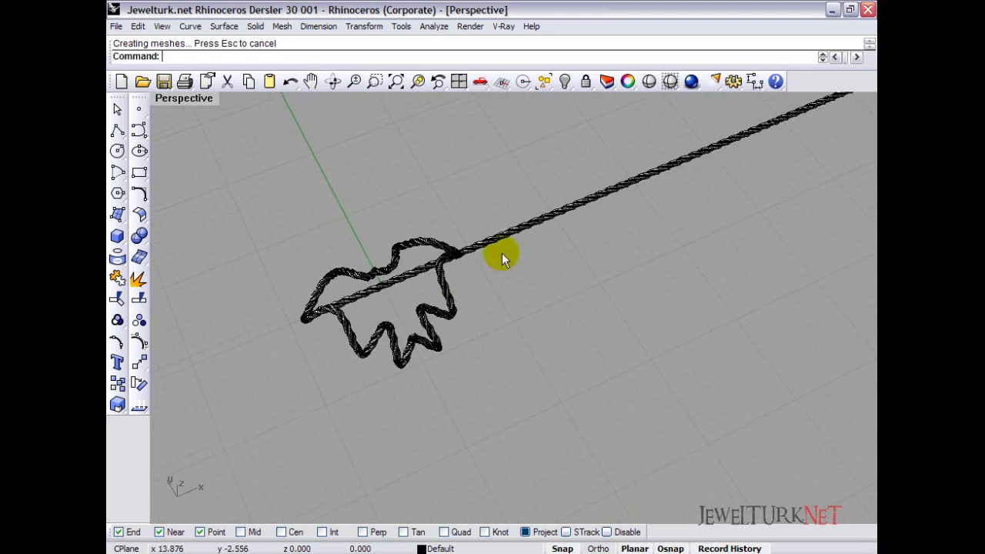
Delete the straight rope together with its base curve and show the hidden heart curves again.
{"action": "left_click_drag", "start_coordinate": [580, 247], "coordinate": [517, 186]}
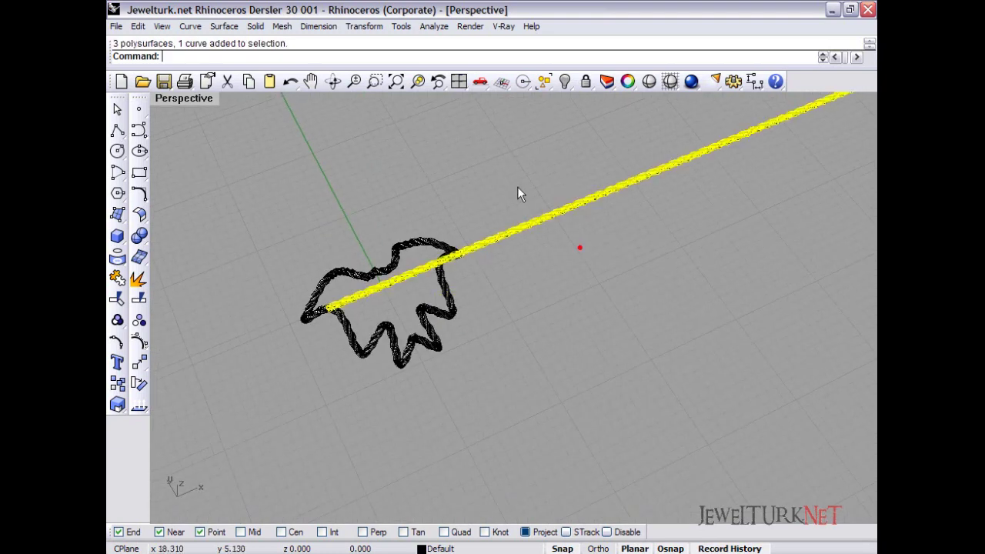
{"action": "key", "text": "Delete"}
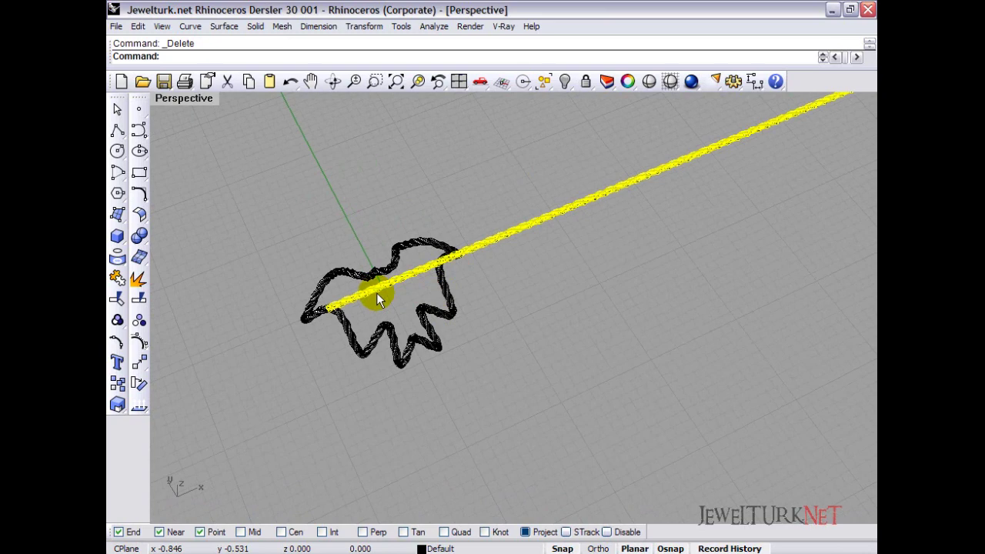
{"action": "right_click", "coordinate": [564, 85]}
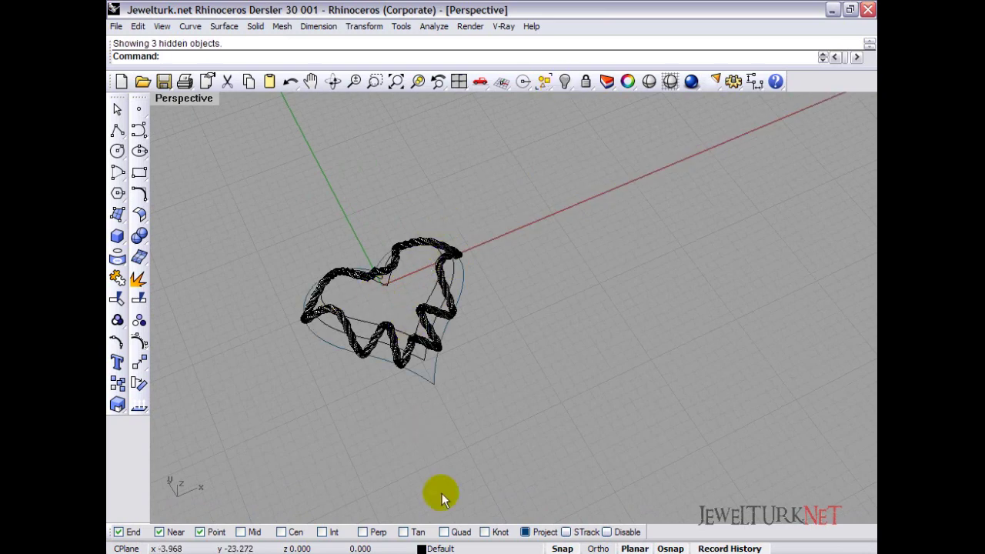
Turn on the layer that holds the purple twisted heart ropes.
{"action": "left_click", "coordinate": [439, 548]}
{"action": "left_click", "coordinate": [397, 491]}
{"action": "right_click_drag", "start_coordinate": [368, 404], "coordinate": [419, 384]}
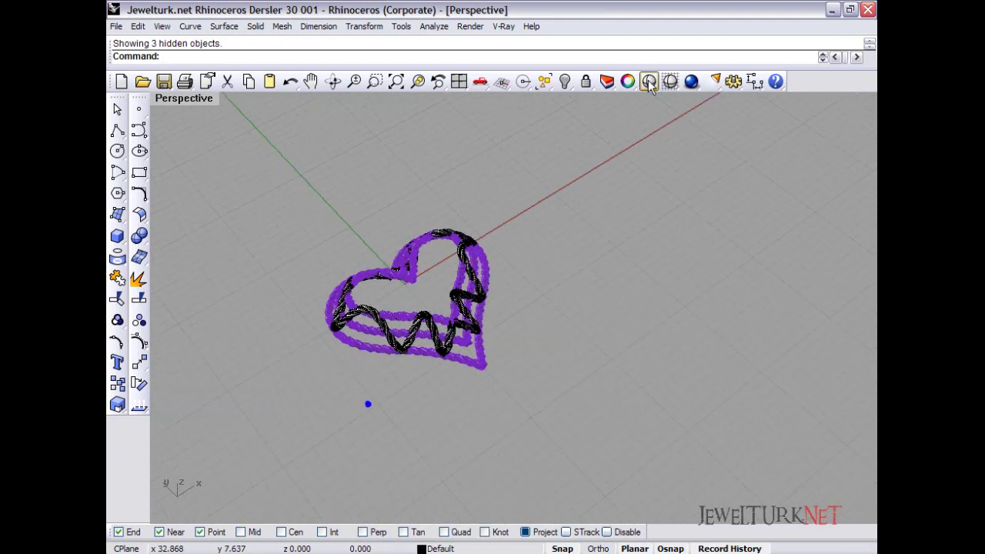
Shade the Perspective view without wires and examine how the wavy rope crosses the stepped heart ropes, then return to wireframe.
{"action": "left_click", "coordinate": [186, 98]}
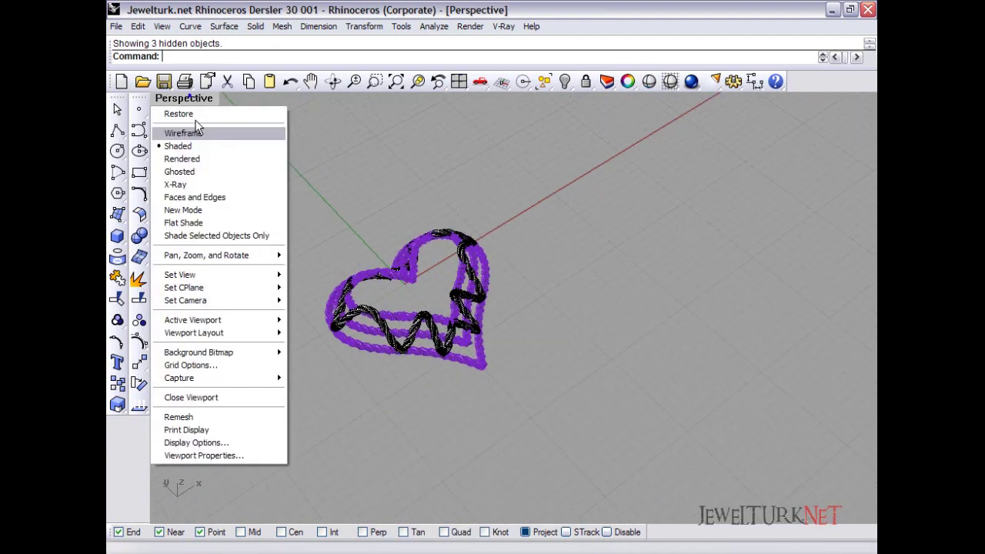
{"action": "left_click", "coordinate": [203, 197]}
{"action": "right_click_drag", "start_coordinate": [203, 197], "coordinate": [616, 423]}
{"action": "left_click", "coordinate": [649, 82]}
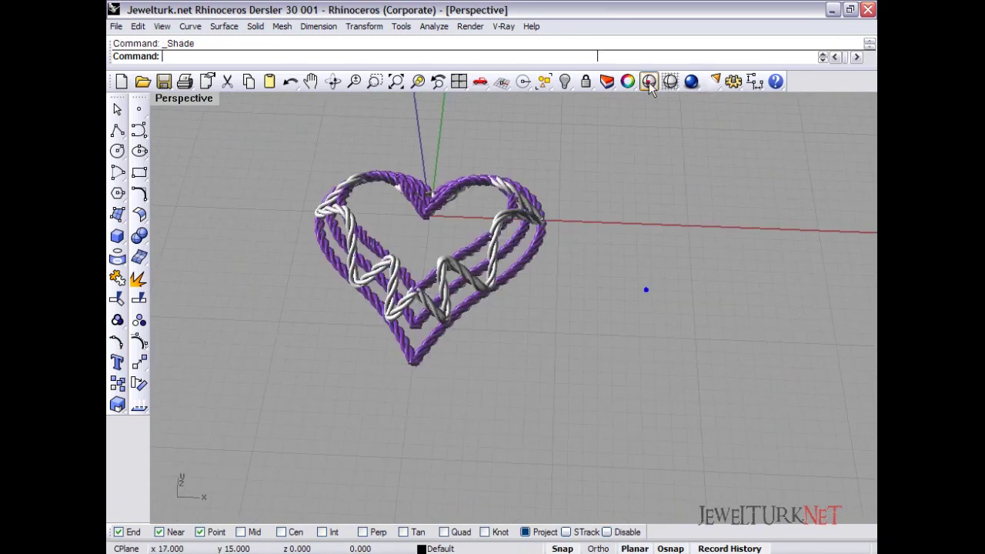
{"action": "right_click_drag", "start_coordinate": [347, 345], "coordinate": [467, 387]}
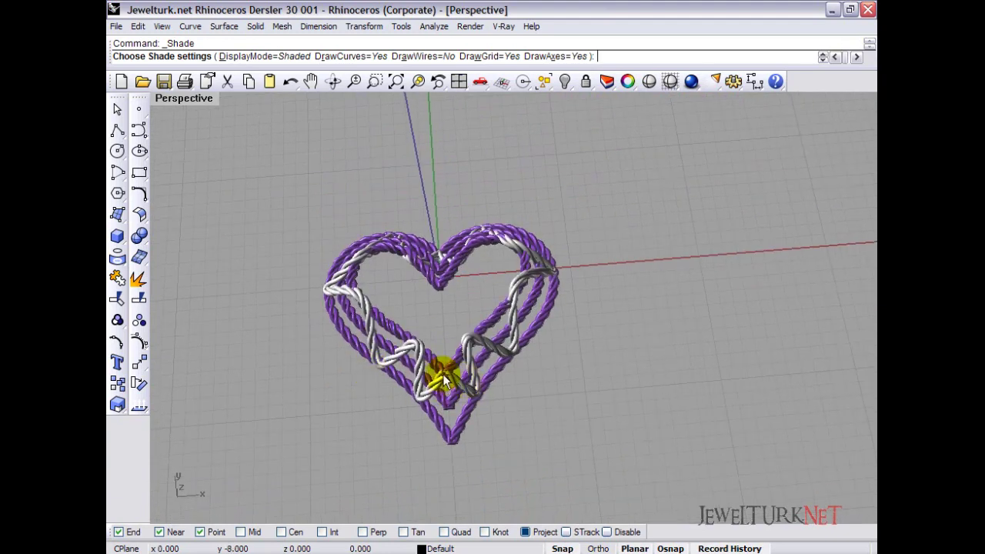
{"action": "right_click_drag", "start_coordinate": [385, 347], "coordinate": [431, 281]}
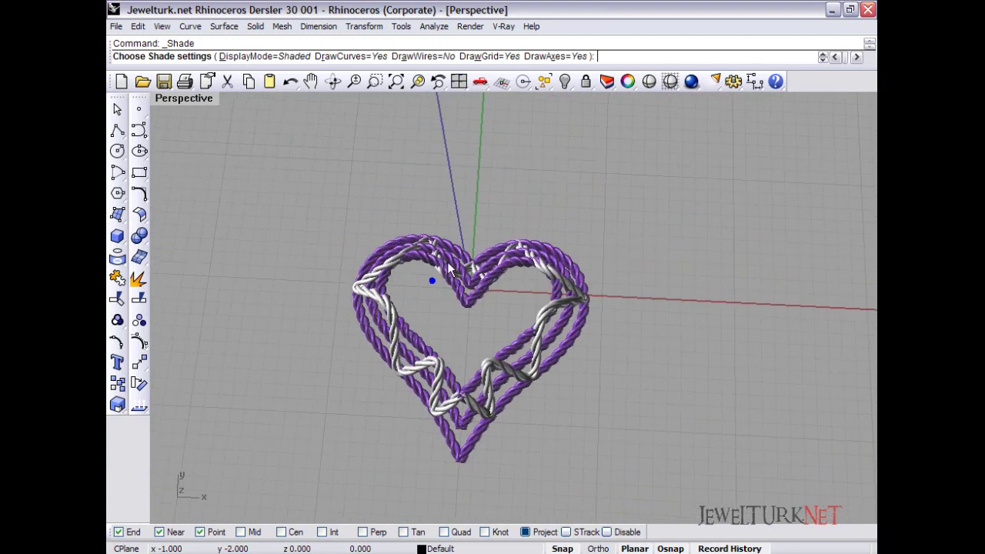
{"action": "left_click", "coordinate": [460, 81]}
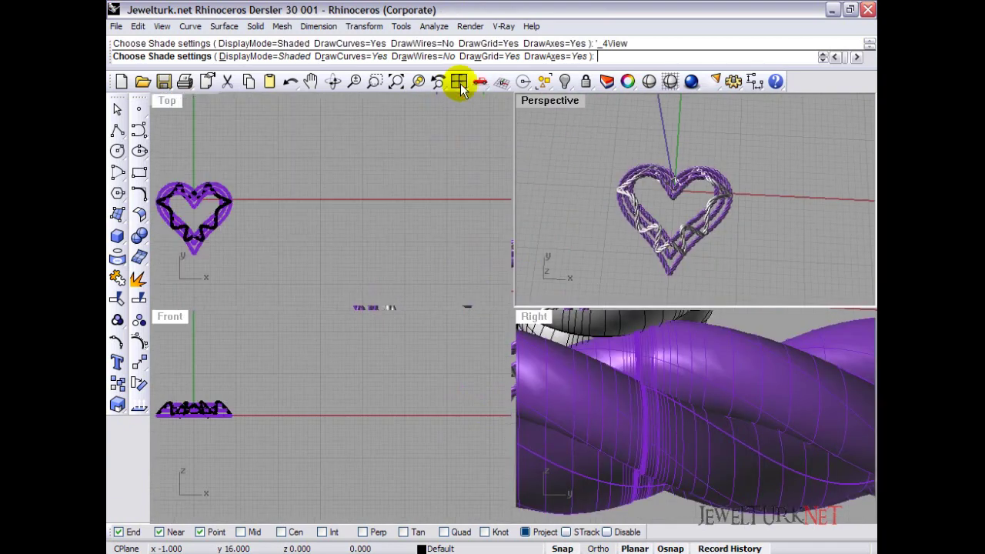
{"action": "left_click", "coordinate": [670, 81]}
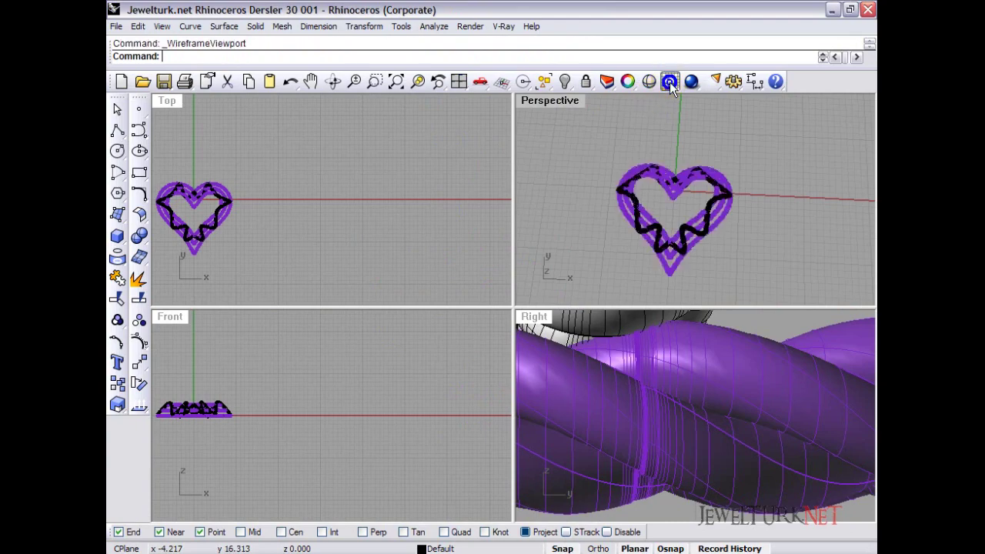
Create a sphere of diameter 1 in the maximized Top view, centred at x -10, y 5 beside the heart.
{"action": "right_click_drag", "start_coordinate": [318, 211], "coordinate": [391, 212]}
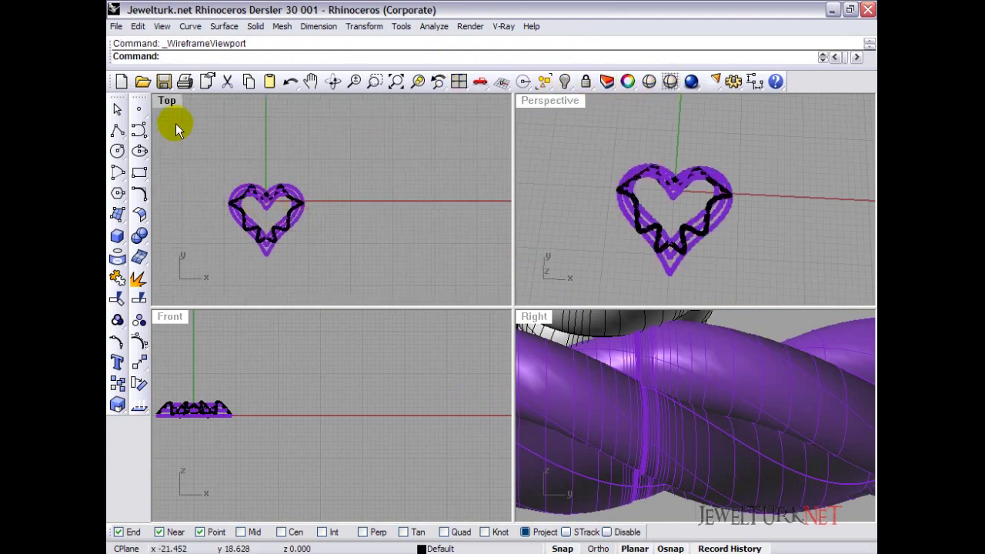
{"action": "double_click", "coordinate": [170, 103]}
{"action": "scroll", "coordinate": [380, 304], "scroll_direction": "up", "scroll_amount": 3}
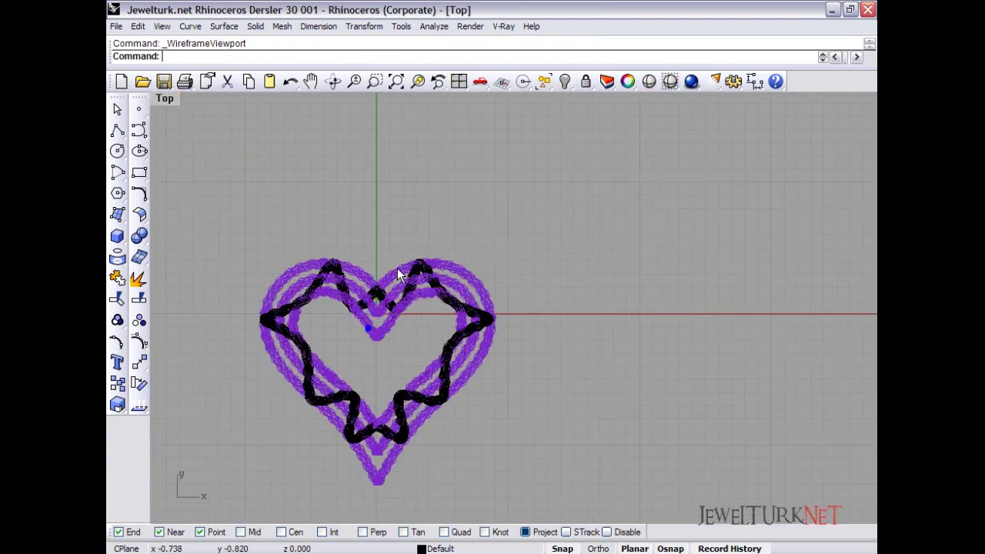
{"action": "scroll", "coordinate": [374, 264], "scroll_direction": "up", "scroll_amount": 3}
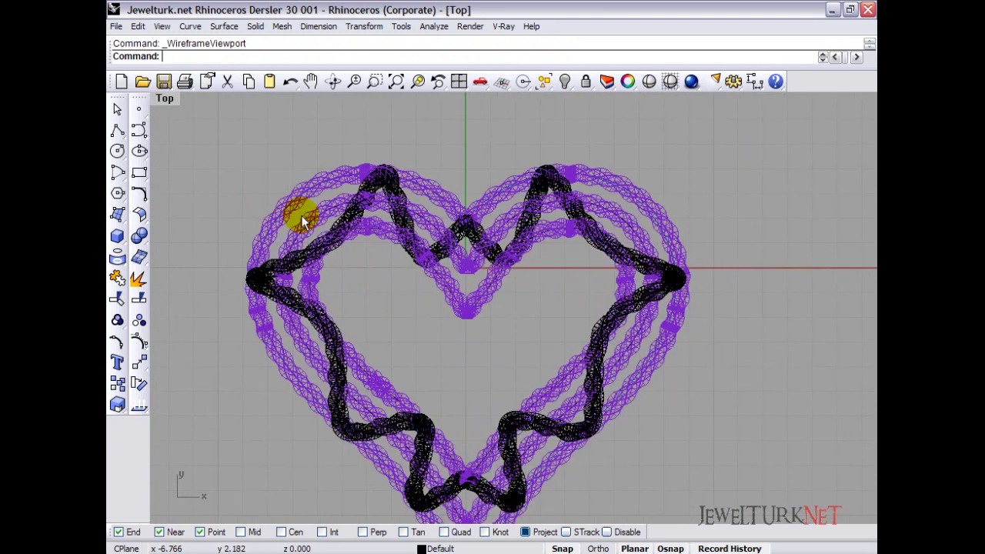
{"action": "left_click", "coordinate": [136, 240]}
{"action": "left_click", "coordinate": [159, 251]}
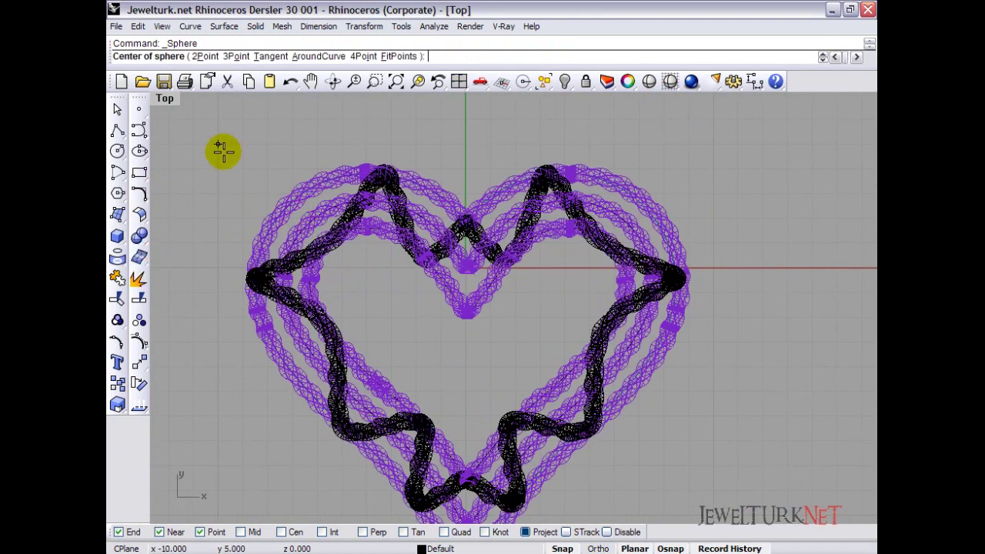
{"action": "left_click", "coordinate": [222, 151]}
{"action": "type", "text": "d"}
{"action": "key", "text": "Return"}
{"action": "type", "text": "1"}
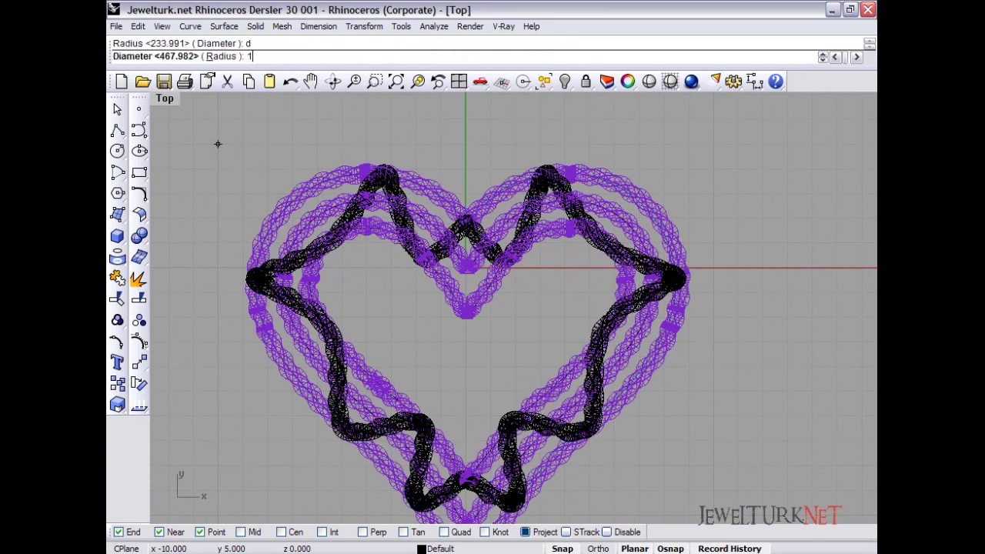
{"action": "key", "text": "Return"}
Move the sphere onto the heart's vertical axis, between the V-notches of the inner and middle ropes, with grid snap off.
{"action": "left_click_drag", "start_coordinate": [208, 143], "coordinate": [465, 292]}
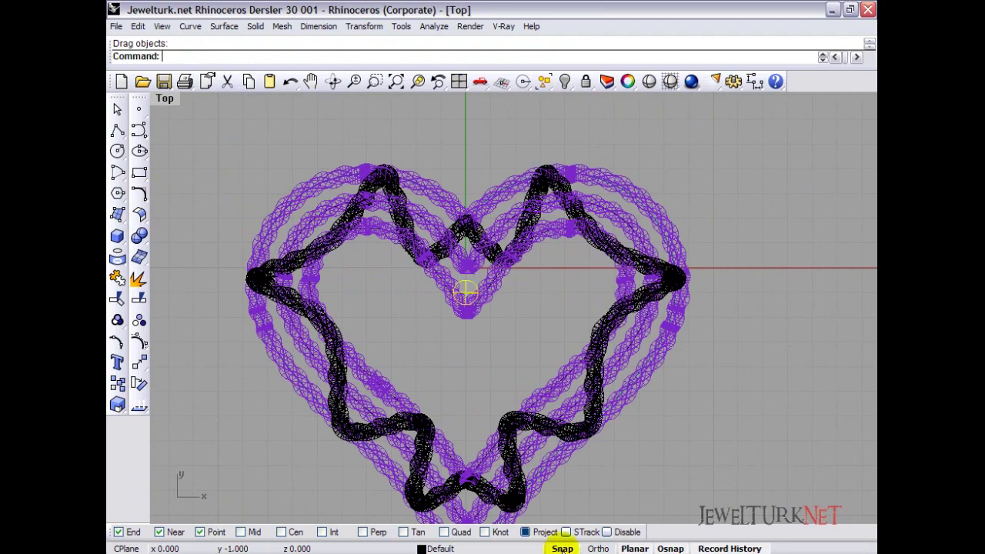
{"action": "scroll", "coordinate": [461, 289], "scroll_direction": "up", "scroll_amount": 3}
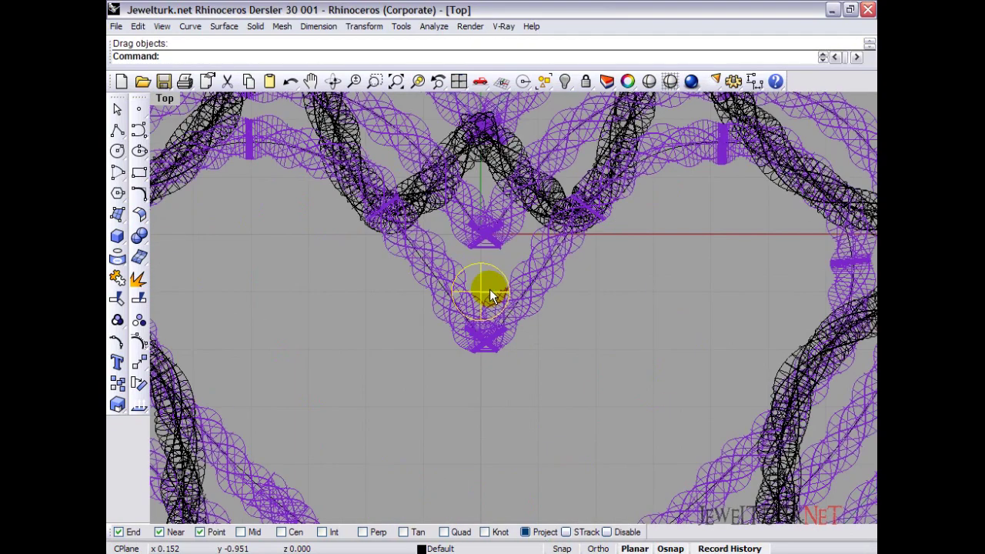
{"action": "left_click_drag", "start_coordinate": [489, 289], "coordinate": [492, 269]}
{"action": "left_click_drag", "start_coordinate": [492, 269], "coordinate": [492, 269]}
Paste a copy of the sphere and move it straight up beneath the wavy rope's central peak.
{"action": "right_click_drag", "start_coordinate": [492, 269], "coordinate": [442, 347]}
{"action": "key", "text": "ctrl+v"}
{"action": "left_click_drag", "start_coordinate": [443, 346], "coordinate": [444, 261]}
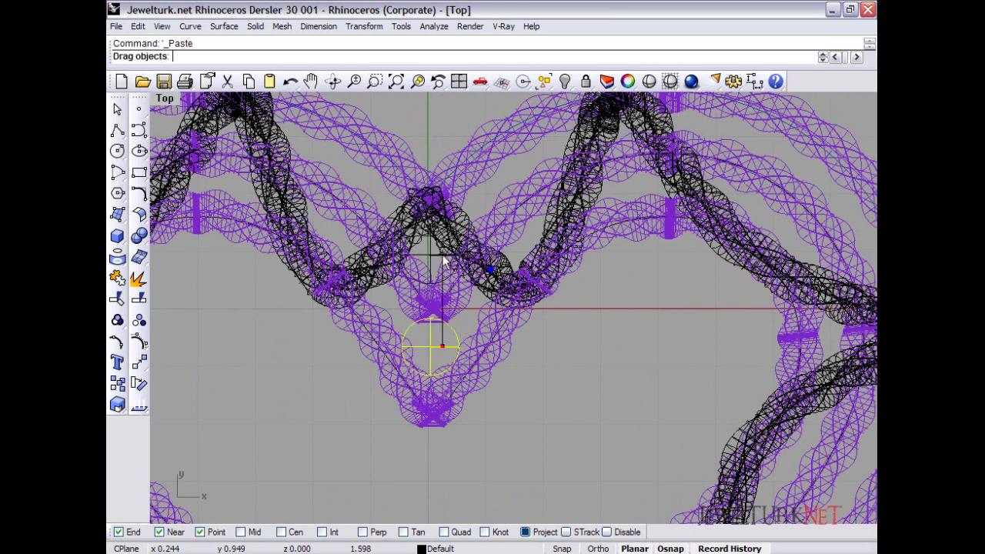
{"action": "left_click_drag", "start_coordinate": [444, 261], "coordinate": [442, 251]}
Restore the four-viewport layout and shade the Perspective view close to the spheres at the heart's V-notches.
{"action": "left_click", "coordinate": [459, 81]}
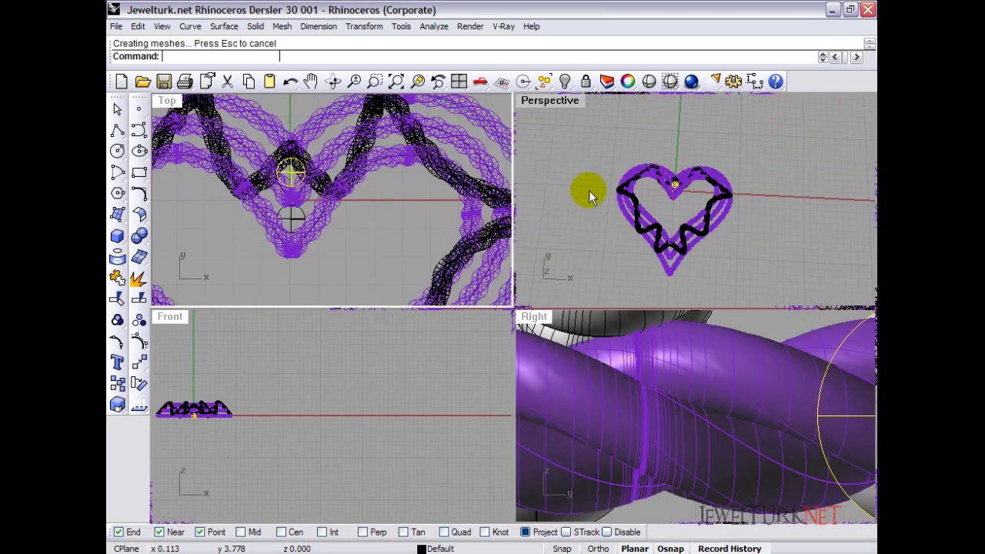
{"action": "right_click_drag", "start_coordinate": [725, 198], "coordinate": [688, 180]}
{"action": "scroll", "coordinate": [711, 117], "scroll_direction": "up", "scroll_amount": 5}
{"action": "scroll", "coordinate": [678, 201], "scroll_direction": "up", "scroll_amount": 6}
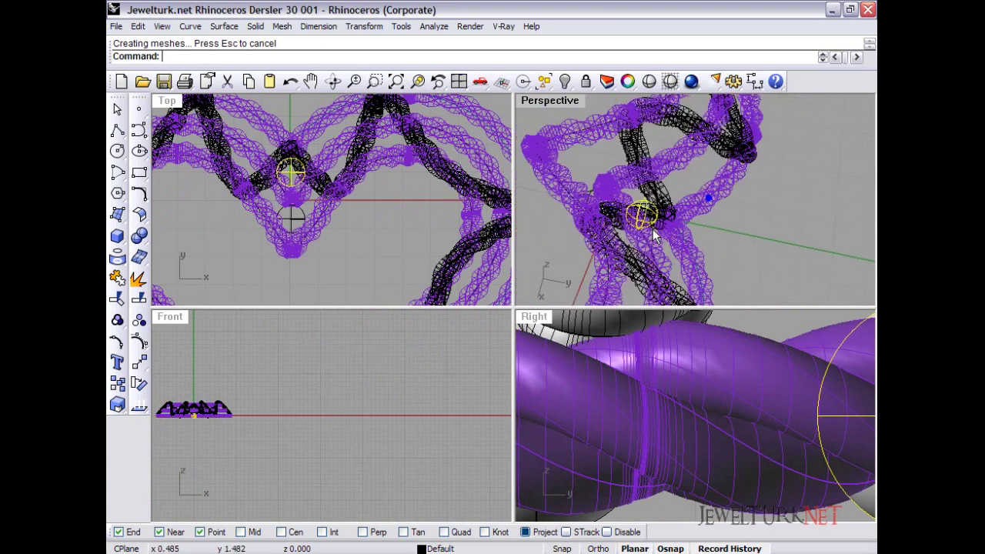
{"action": "left_click", "coordinate": [670, 81]}
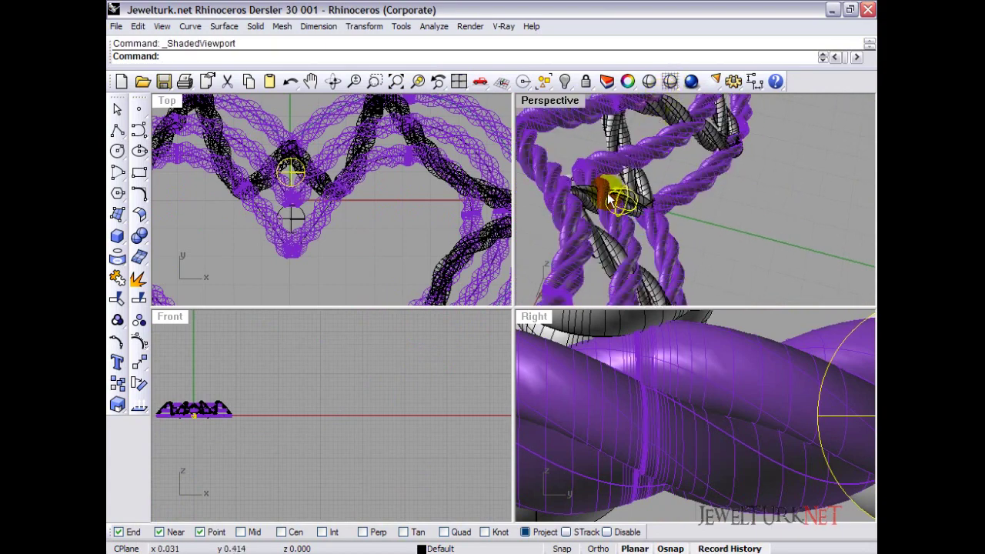
Raise both spheres together in the Right view into the gap between the bottom and middle heart ropes.
{"action": "scroll", "coordinate": [648, 424], "scroll_direction": "down", "scroll_amount": 10}
{"action": "right_click_drag", "start_coordinate": [727, 404], "coordinate": [731, 405]}
{"action": "scroll", "coordinate": [654, 481], "scroll_direction": "up", "scroll_amount": 2}
{"action": "scroll", "coordinate": [630, 485], "scroll_direction": "up", "scroll_amount": 1}
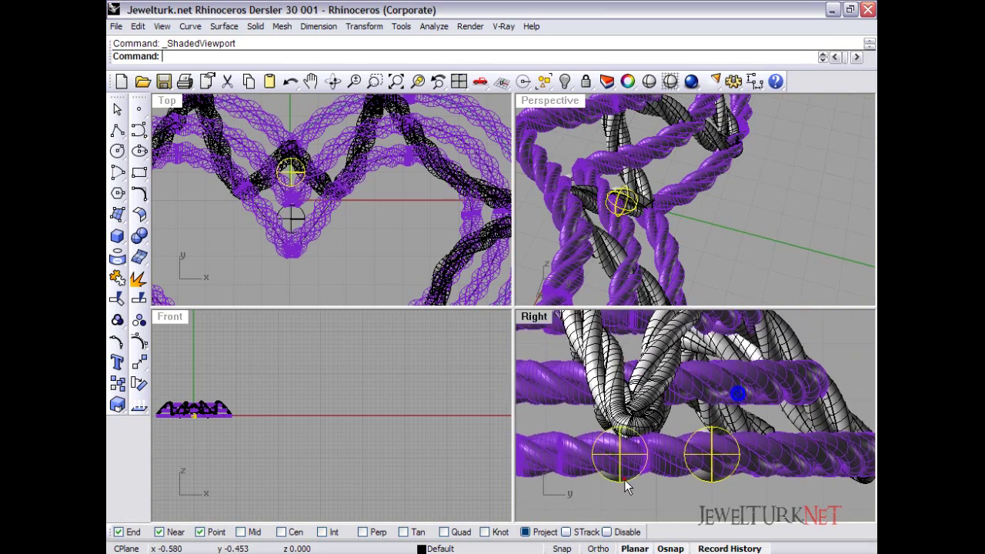
{"action": "left_click", "coordinate": [629, 480]}
{"action": "left_click_drag", "start_coordinate": [721, 462], "coordinate": [719, 422]}
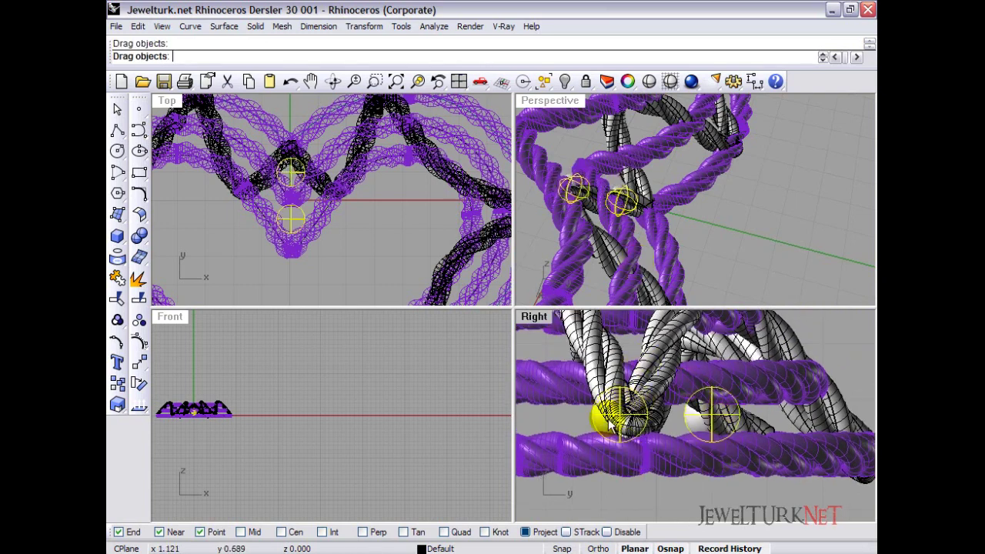
Hide the wavy rope that covers the spheres in the Right view.
{"action": "left_click_drag", "start_coordinate": [610, 421], "coordinate": [593, 423]}
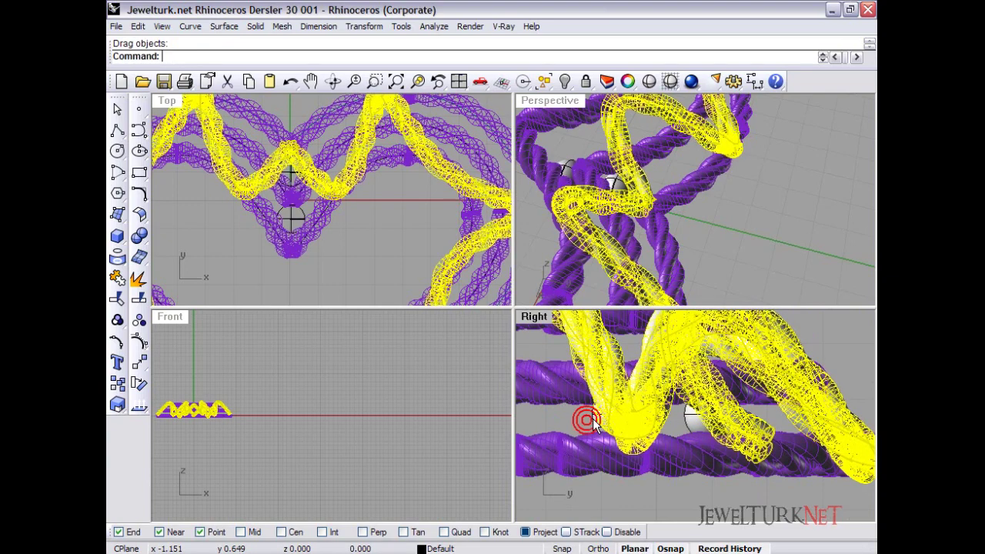
{"action": "left_click", "coordinate": [589, 420]}
{"action": "left_click", "coordinate": [614, 409]}
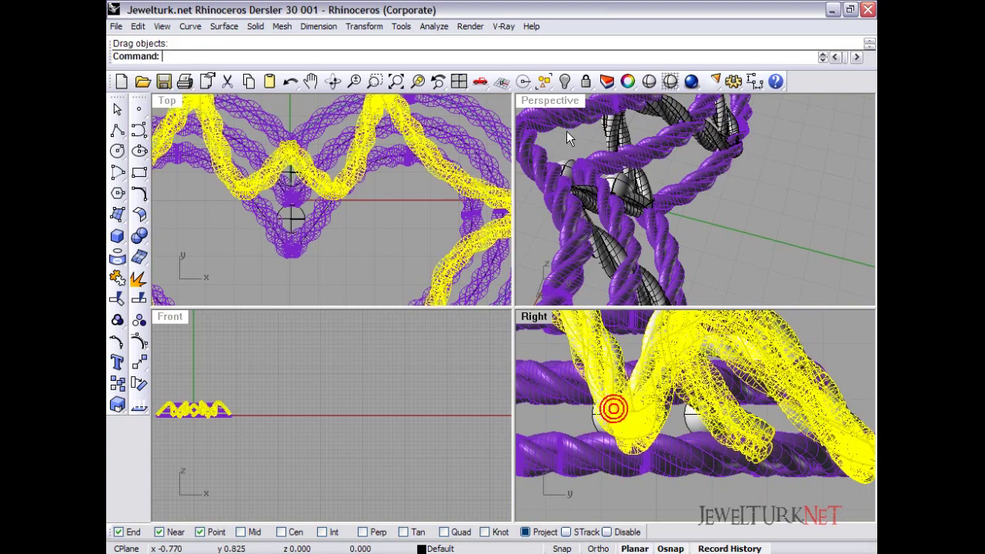
{"action": "left_click", "coordinate": [564, 81]}
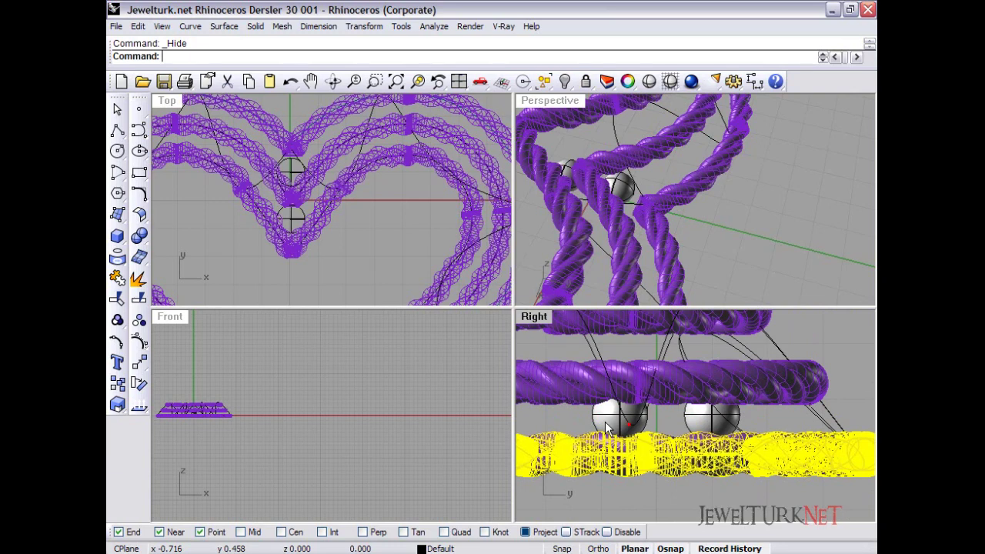
Raise the sphere nearest the inner V-notch up to the gap between the middle and top heart ropes.
{"action": "left_click", "coordinate": [603, 421]}
{"action": "left_click_drag", "start_coordinate": [611, 419], "coordinate": [612, 360]}
{"action": "right_click_drag", "start_coordinate": [612, 359], "coordinate": [620, 435]}
{"action": "left_click_drag", "start_coordinate": [622, 440], "coordinate": [618, 411]}
Nudge both spheres slightly up along the heart's vertical axis in the Top view to fit the V-notches.
{"action": "right_click_drag", "start_coordinate": [624, 164], "coordinate": [475, 185]}
{"action": "scroll", "coordinate": [286, 178], "scroll_direction": "up", "scroll_amount": 2}
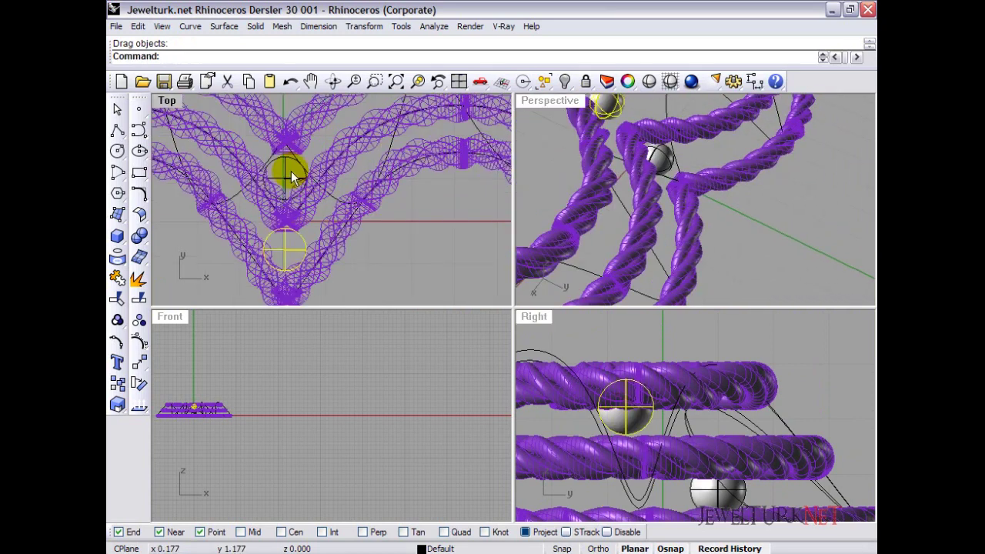
{"action": "left_click_drag", "start_coordinate": [285, 173], "coordinate": [285, 160]}
{"action": "left_click", "coordinate": [289, 241]}
{"action": "left_click_drag", "start_coordinate": [285, 236], "coordinate": [286, 244]}
Scale the sphere between the inner and middle ropes uniformly about its centre by a factor of about 1.27.
{"action": "left_click", "coordinate": [115, 406]}
{"action": "left_click", "coordinate": [285, 242]}
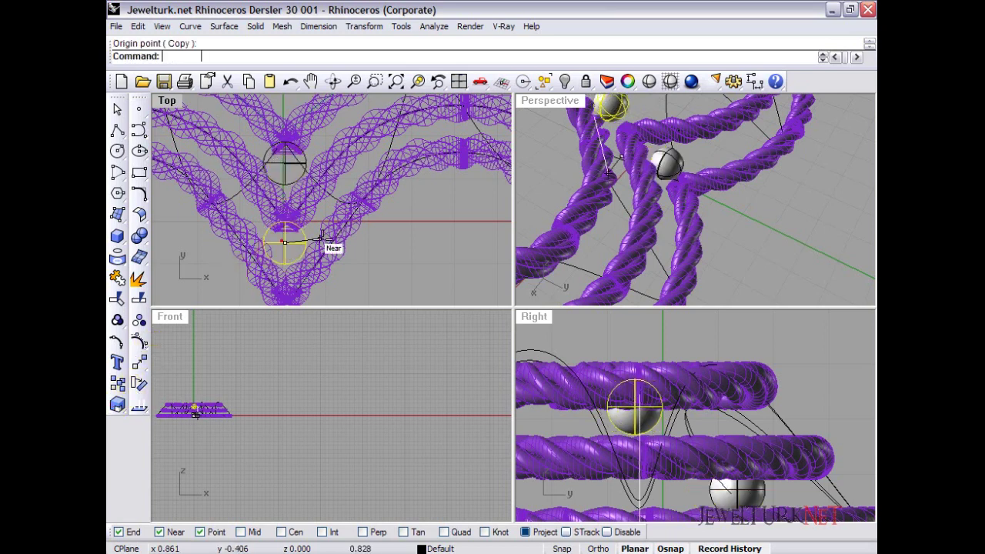
{"action": "left_click", "coordinate": [376, 251]}
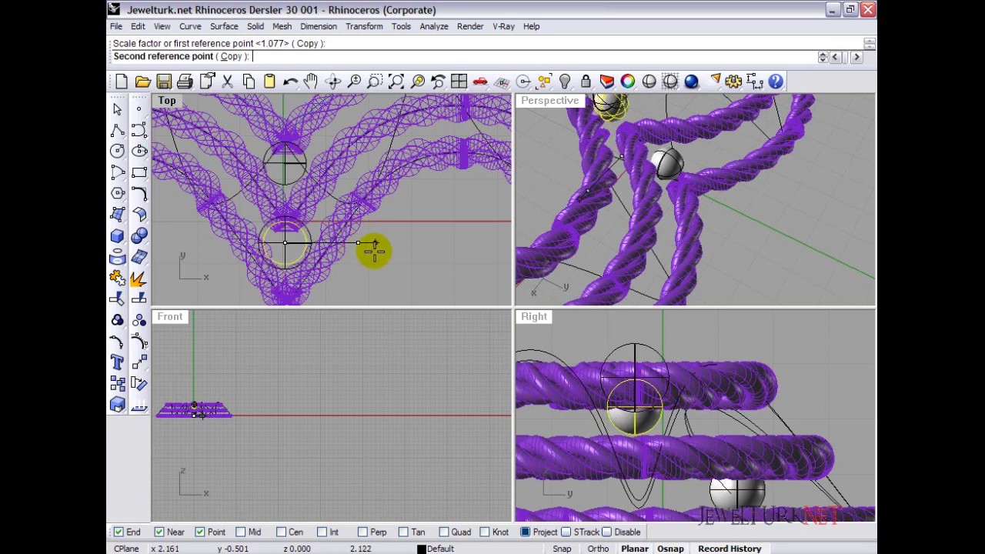
{"action": "left_click", "coordinate": [285, 160]}
Scale the other sphere about its centre by a factor of about 1.13, with object snaps disabled.
{"action": "right_click", "coordinate": [286, 161]}
{"action": "left_click", "coordinate": [284, 162]}
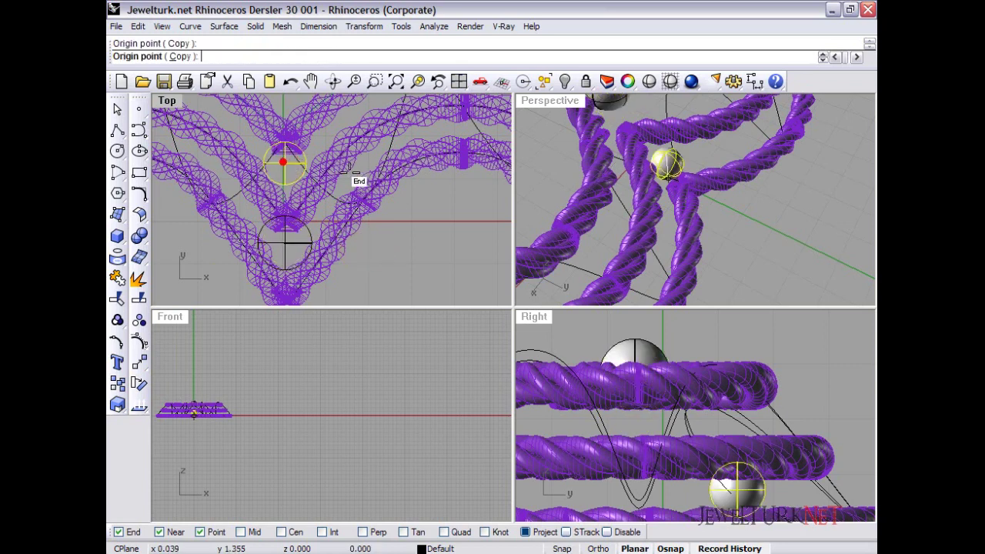
{"action": "left_click", "coordinate": [606, 531]}
{"action": "left_click", "coordinate": [356, 175]}
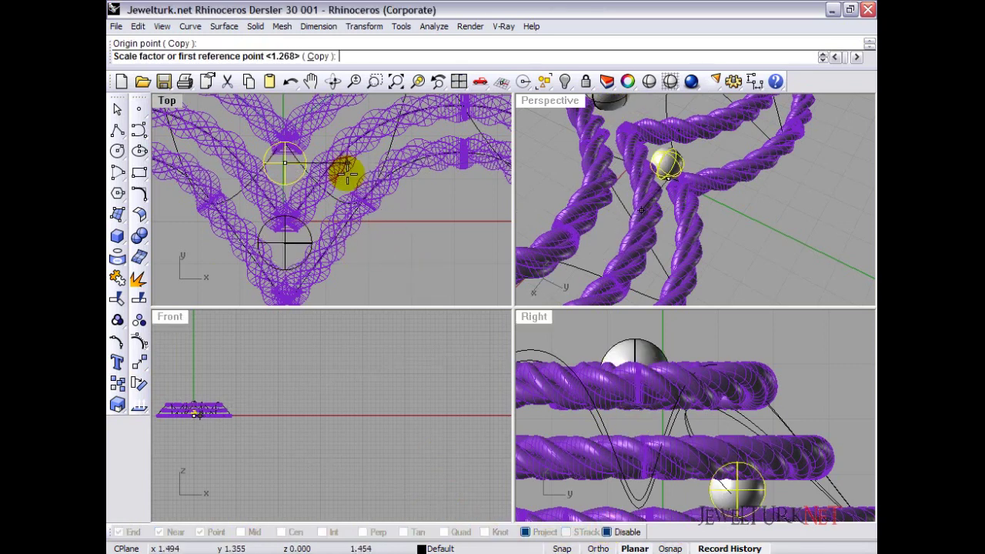
{"action": "mouse_move", "coordinate": [706, 185]}
{"action": "right_mouse_down"}
{"action": "mouse_move", "coordinate": [724, 190]}
{"action": "mouse_move", "coordinate": [725, 182]}
{"action": "right_mouse_up"}
{"action": "left_click", "coordinate": [308, 234]}
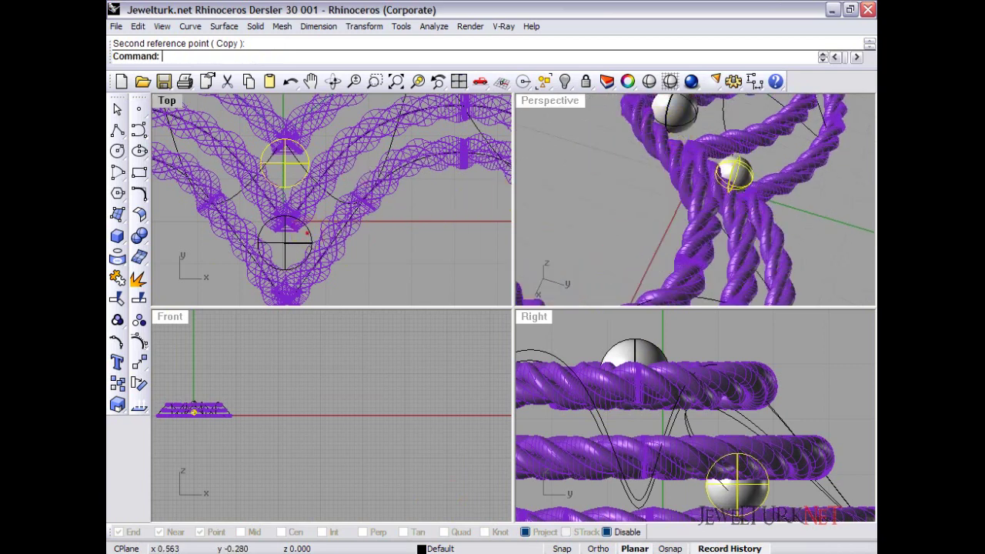
Lower the larger sphere between the top and middle ropes, then reposition the other between the middle and bottom ropes.
{"action": "left_click_drag", "start_coordinate": [644, 369], "coordinate": [648, 381]}
{"action": "right_click_drag", "start_coordinate": [697, 165], "coordinate": [677, 171]}
{"action": "left_click", "coordinate": [692, 207]}
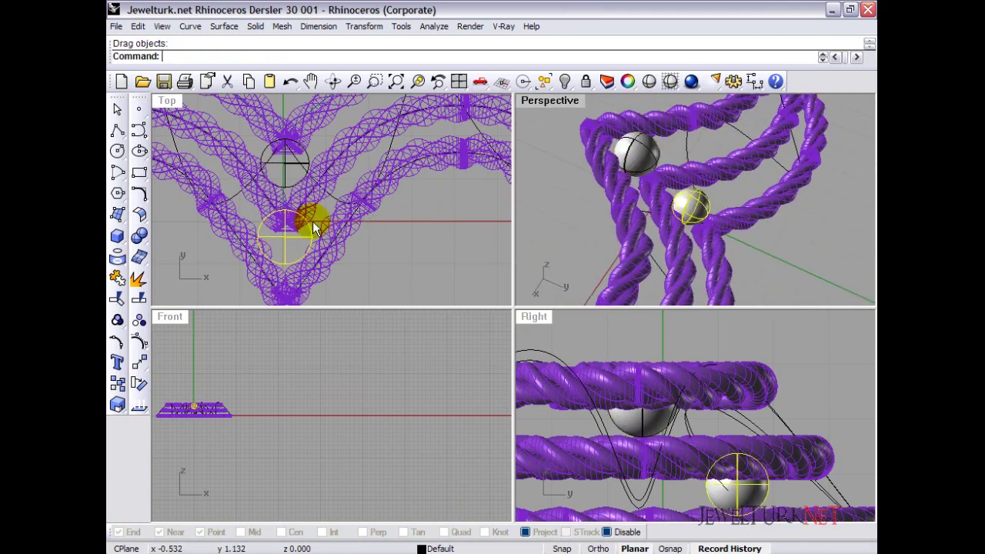
{"action": "right_click_drag", "start_coordinate": [743, 496], "coordinate": [695, 457]}
{"action": "left_click_drag", "start_coordinate": [690, 456], "coordinate": [699, 460]}
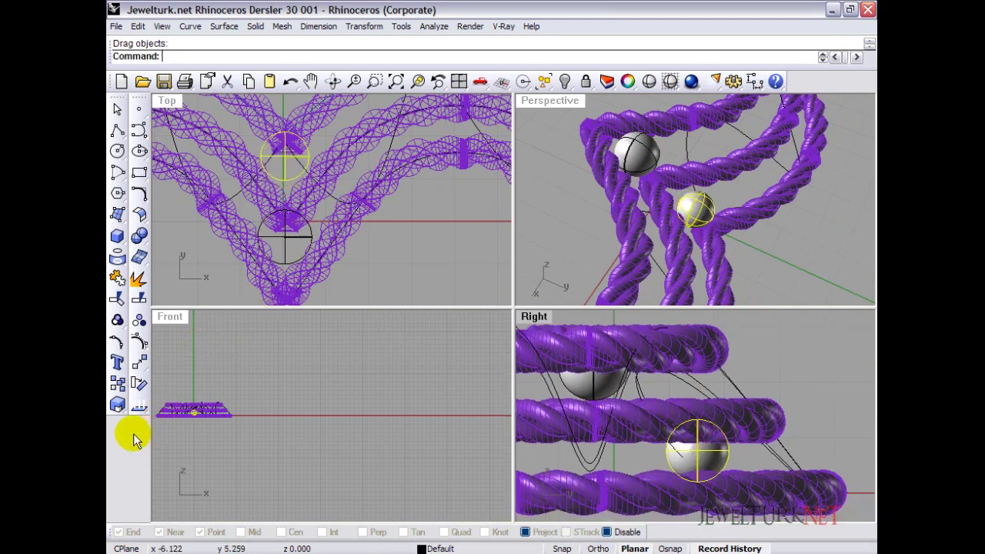
Enlarge the lower sphere between the middle and bottom ropes once more, scaling it about its centre.
{"action": "left_click", "coordinate": [117, 404]}
{"action": "left_click", "coordinate": [286, 158]}
{"action": "left_click", "coordinate": [249, 157]}
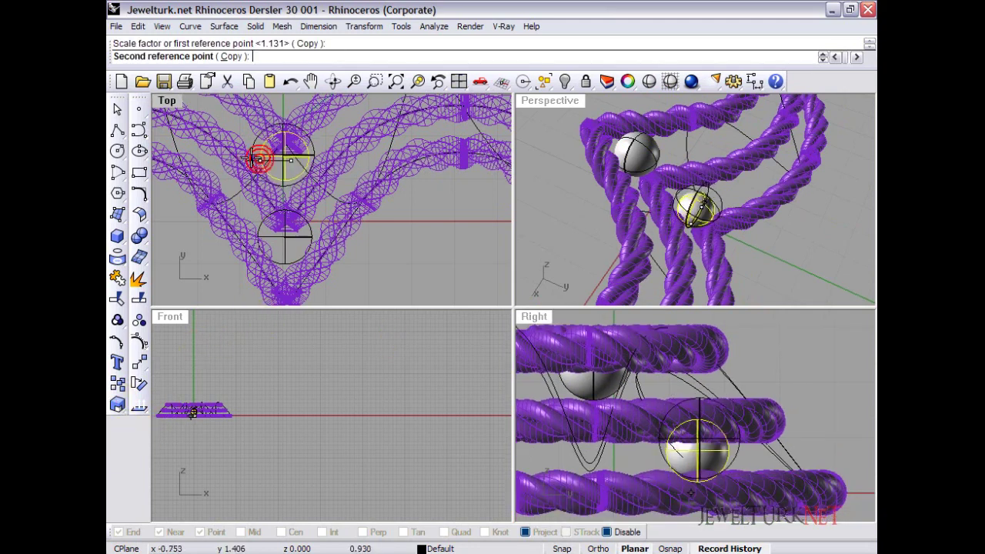
{"action": "left_click", "coordinate": [283, 151]}
{"action": "left_click_drag", "start_coordinate": [283, 153], "coordinate": [286, 241]}
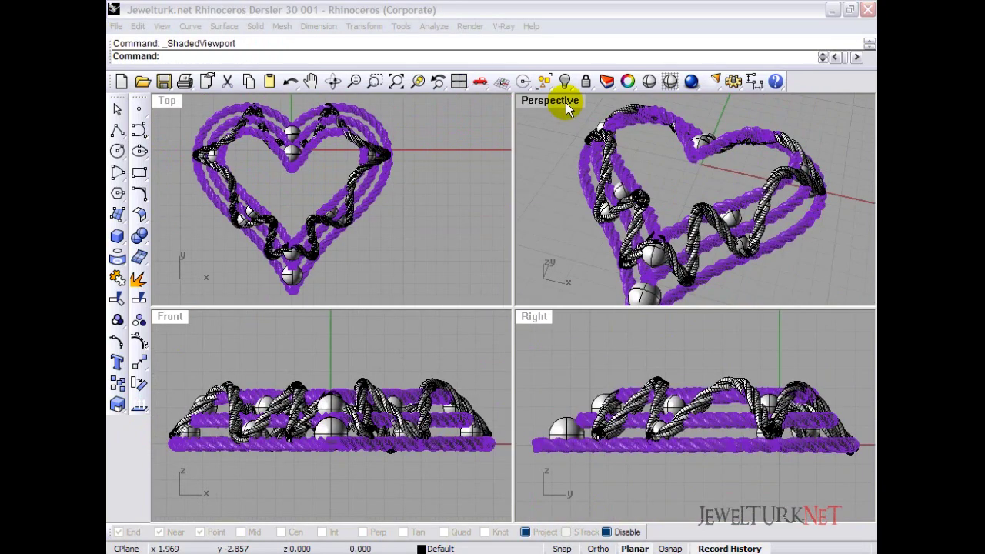
Select all the ropes on Layer 02 in the maximized Perspective view and set their Basic material's gloss color to Purple.
{"action": "double_click", "coordinate": [565, 101]}
{"action": "right_click_drag", "start_coordinate": [562, 104], "coordinate": [458, 360]}
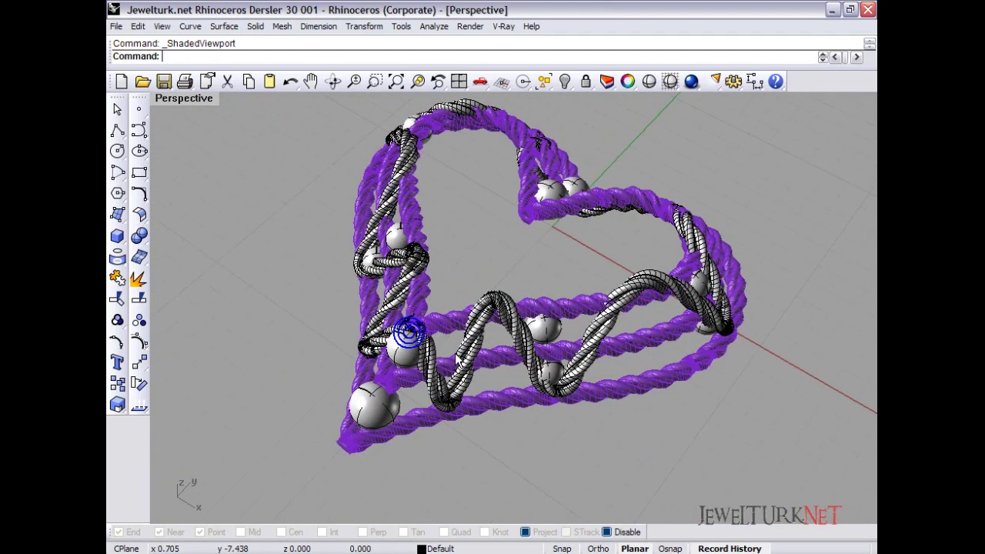
{"action": "left_click", "coordinate": [435, 549]}
{"action": "right_click", "coordinate": [436, 492]}
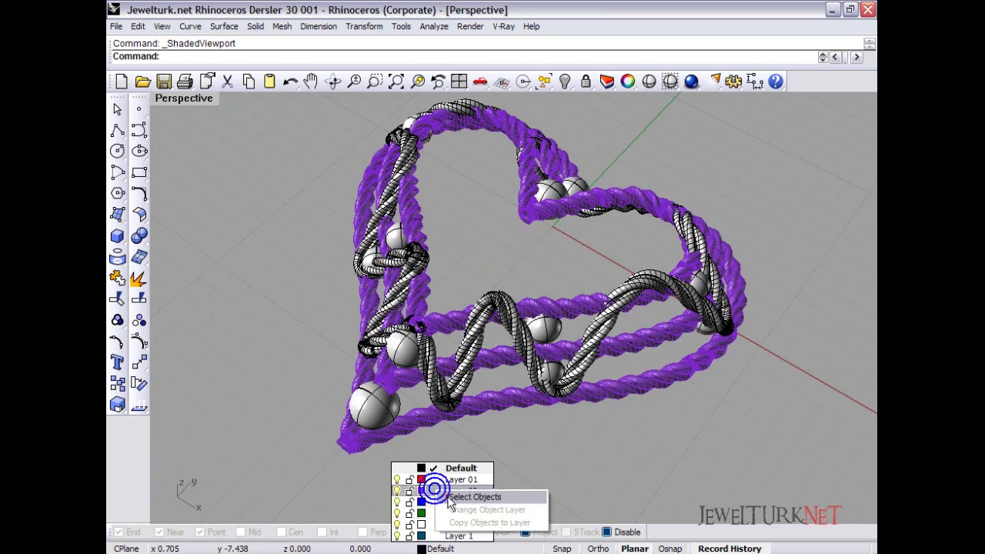
{"action": "left_click", "coordinate": [448, 496]}
{"action": "key", "text": "F3"}
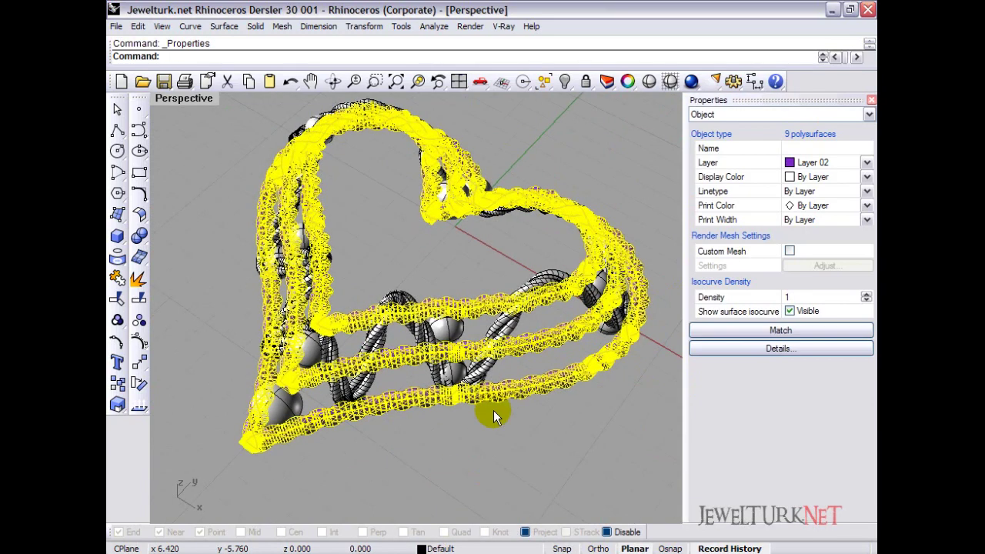
{"action": "left_click", "coordinate": [764, 116]}
{"action": "left_click", "coordinate": [762, 135]}
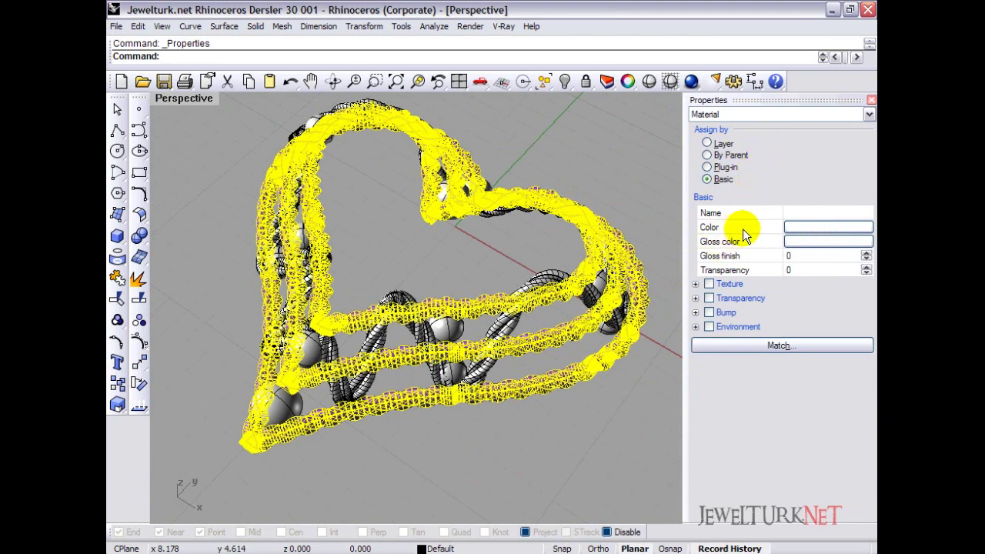
{"action": "left_click", "coordinate": [802, 243]}
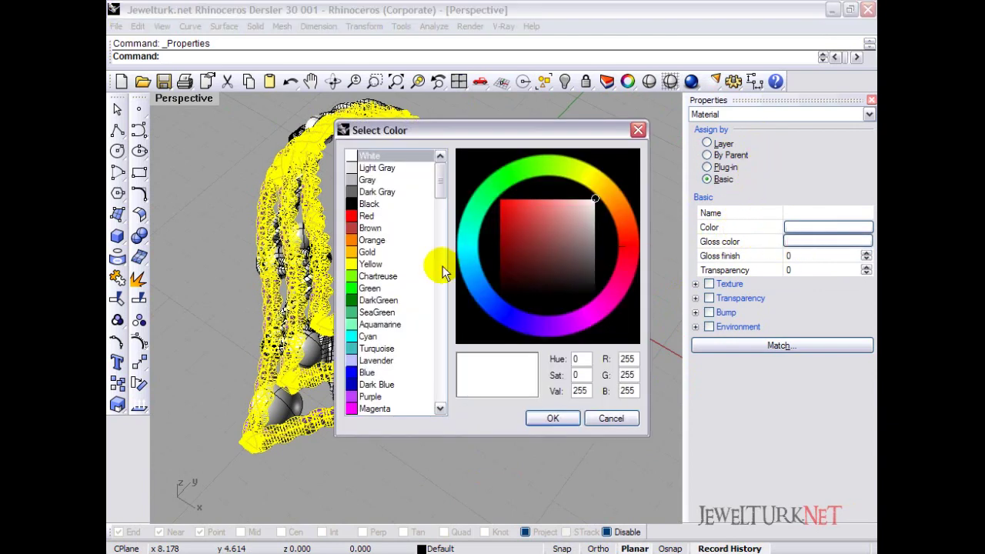
{"action": "left_click", "coordinate": [373, 400]}
{"action": "left_click", "coordinate": [552, 417]}
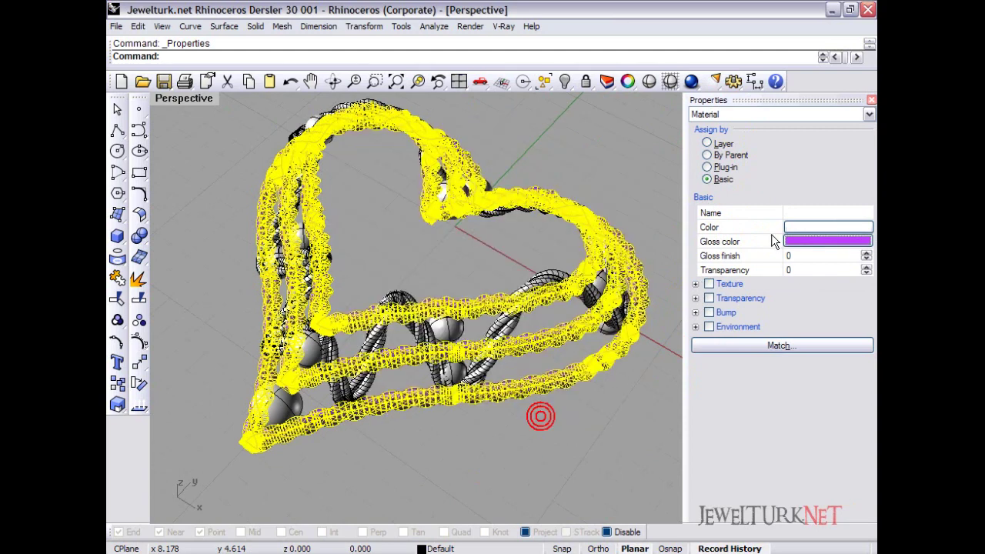
Set the material's main color to Purple for the selected heart ropes and close their properties.
{"action": "left_click", "coordinate": [791, 226]}
{"action": "left_click", "coordinate": [370, 397]}
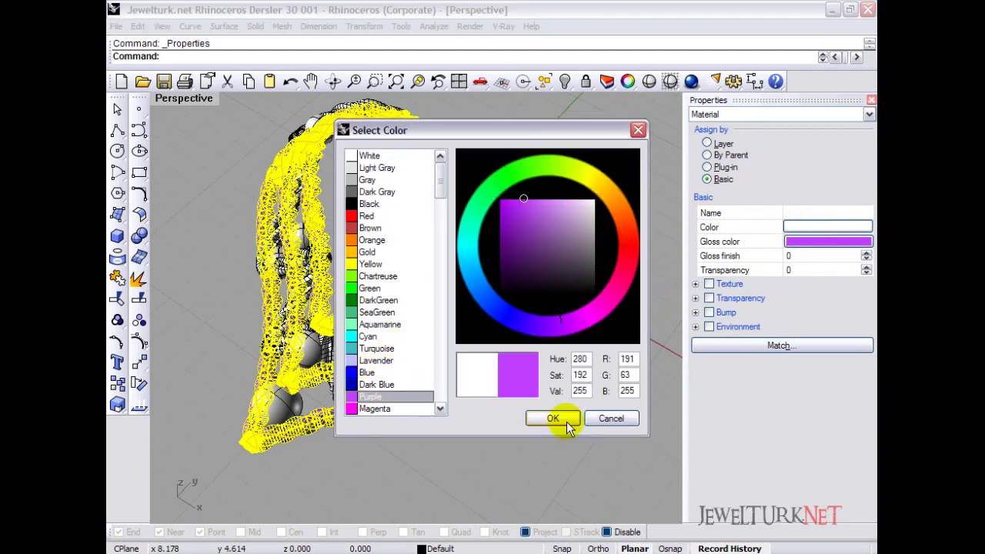
{"action": "left_click", "coordinate": [552, 418]}
{"action": "left_click", "coordinate": [869, 102]}
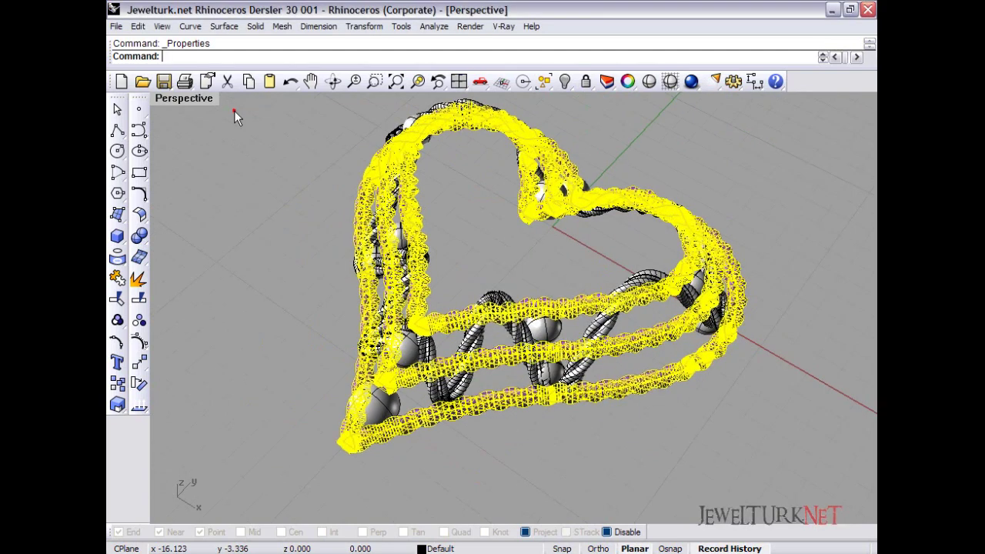
Switch the Perspective view to Rendered display and inspect the heart with its spheres from several angles.
{"action": "left_click", "coordinate": [234, 110]}
{"action": "left_click", "coordinate": [200, 98]}
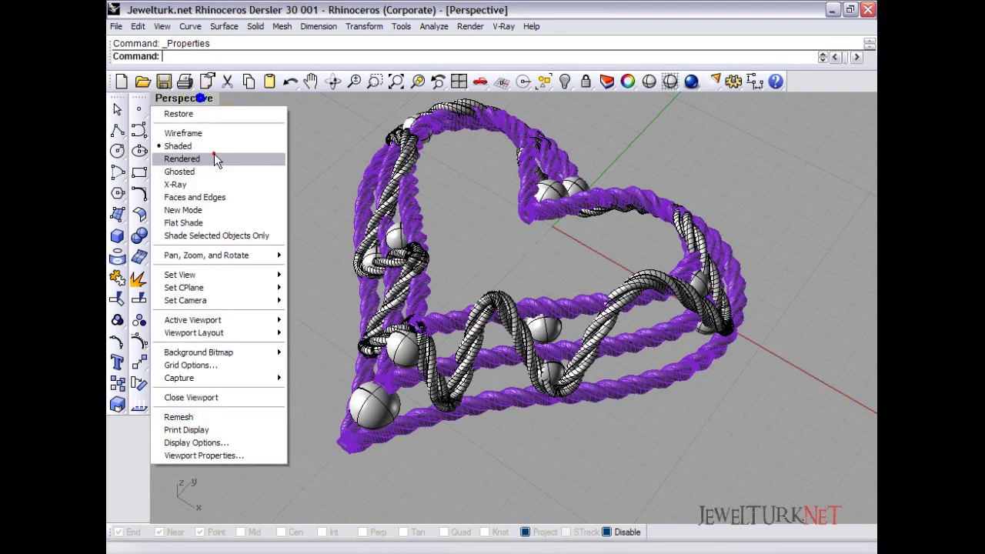
{"action": "left_click", "coordinate": [214, 153]}
{"action": "right_click_drag", "start_coordinate": [292, 322], "coordinate": [483, 397]}
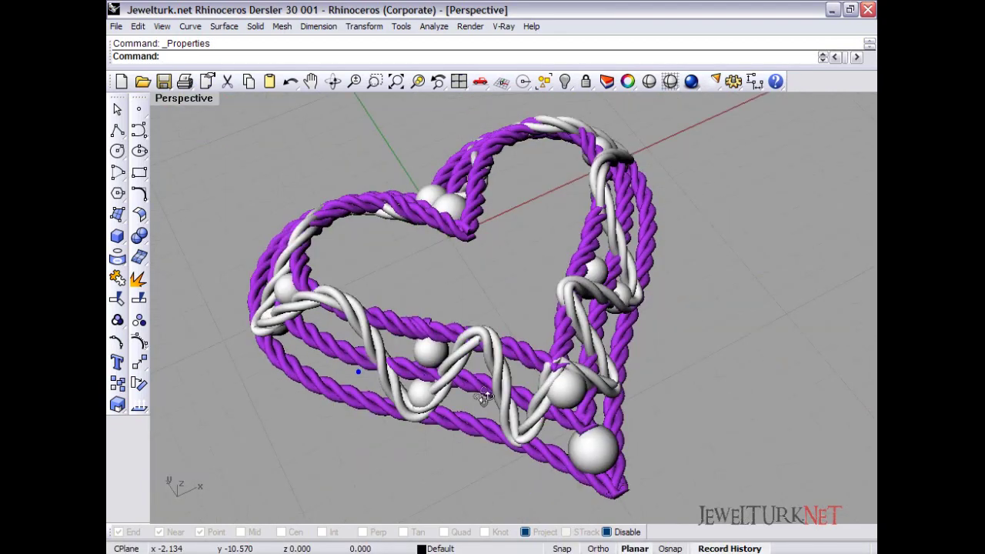
{"action": "right_click_drag", "start_coordinate": [483, 397], "coordinate": [423, 347]}
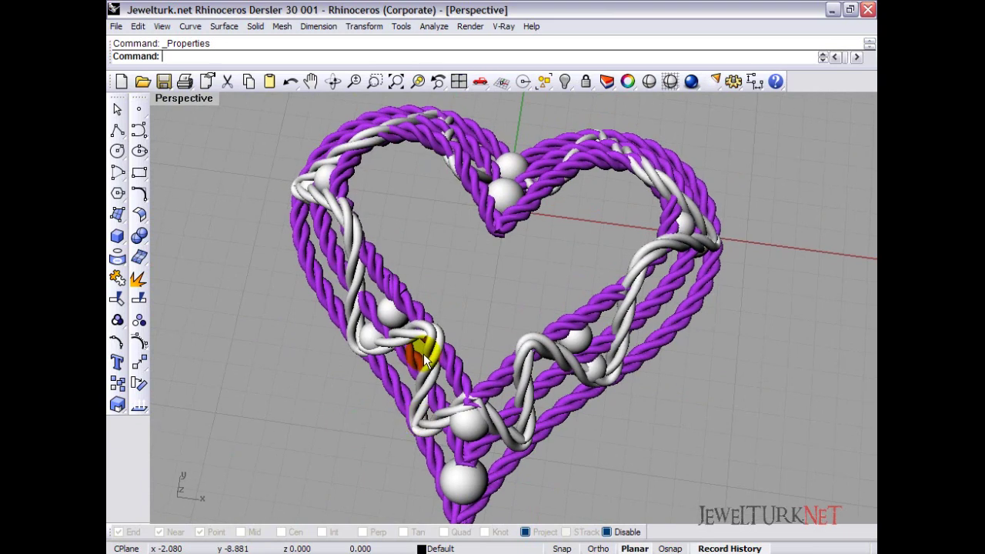
Measure the vertical gap inside the heart's inner opening with a trial linear dimension in the maximized Top view, without keeping the dimension.
{"action": "left_click", "coordinate": [457, 83]}
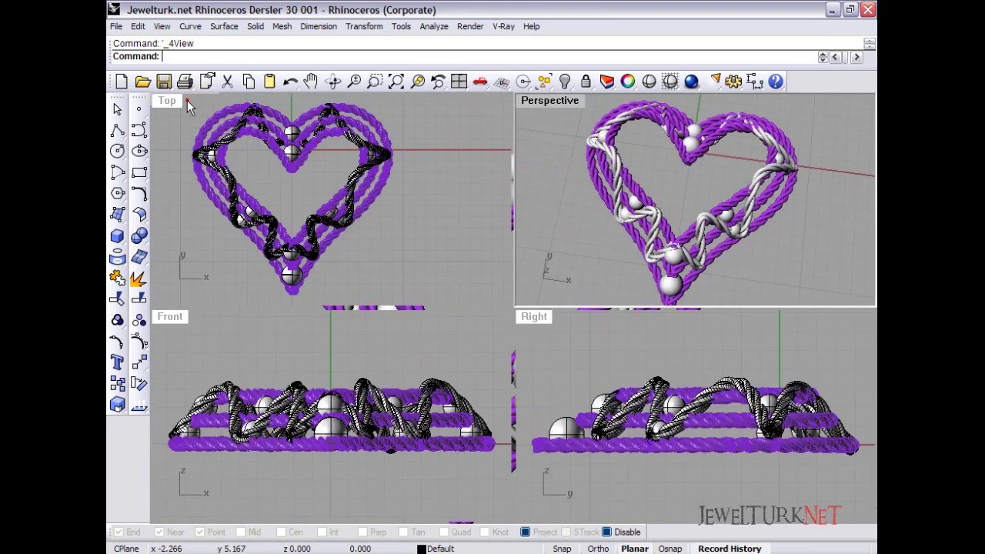
{"action": "double_click", "coordinate": [173, 102]}
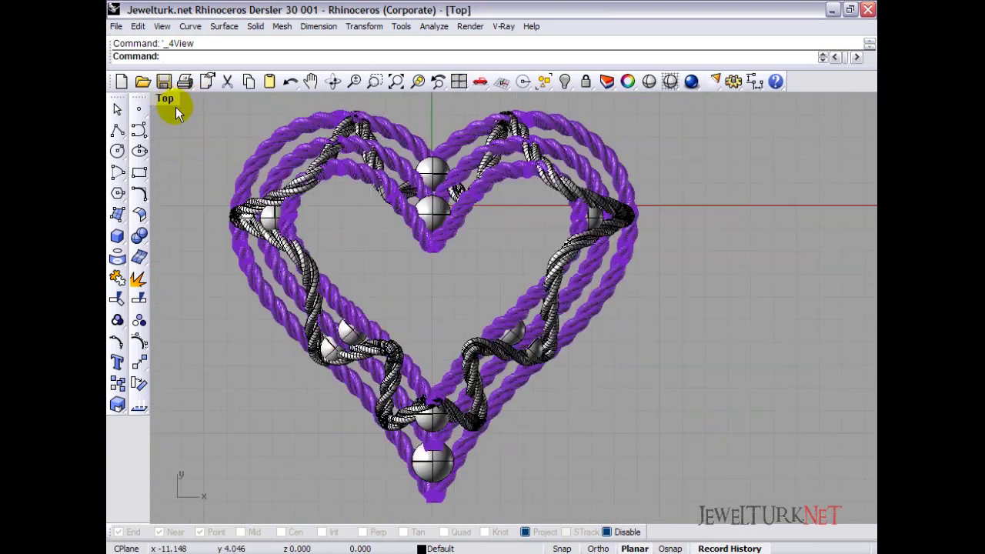
{"action": "right_click_drag", "start_coordinate": [427, 266], "coordinate": [455, 276]}
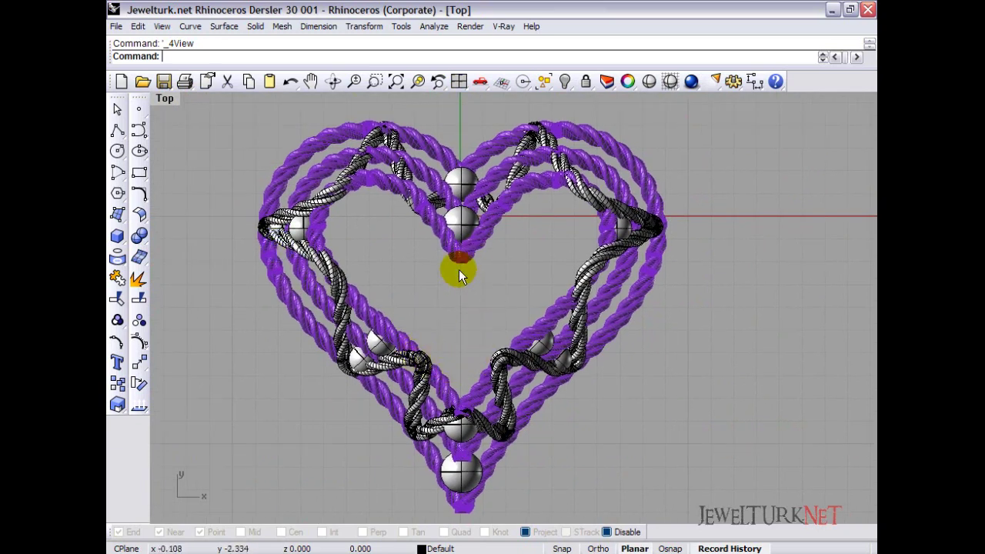
{"action": "left_click", "coordinate": [757, 81]}
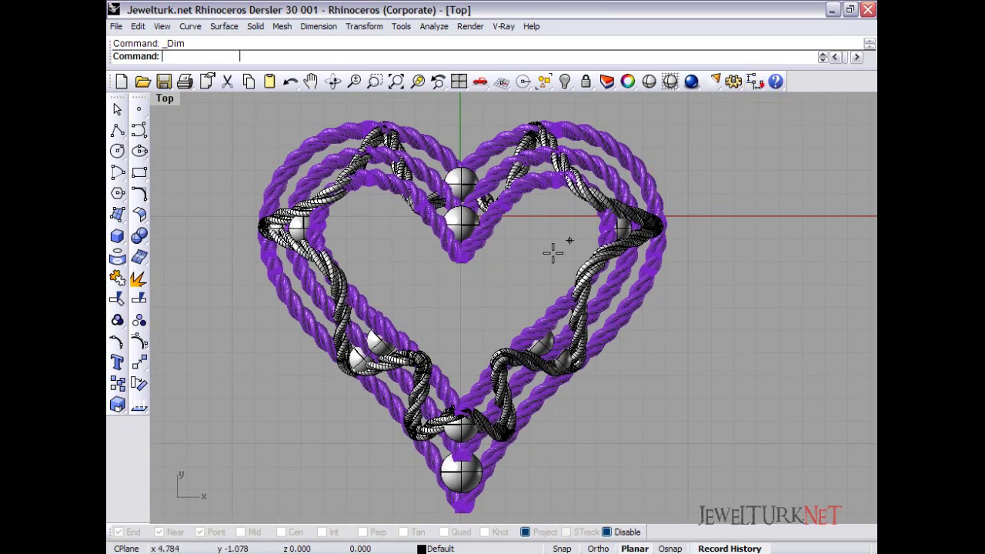
{"action": "scroll", "coordinate": [462, 269], "scroll_direction": "up", "scroll_amount": 2}
{"action": "left_click", "coordinate": [450, 244]}
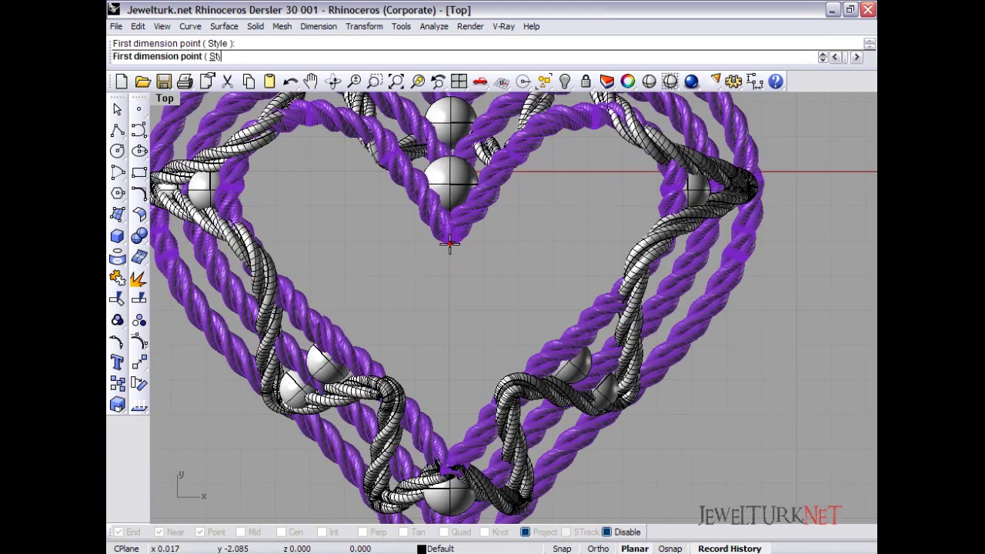
{"action": "left_click", "coordinate": [452, 384]}
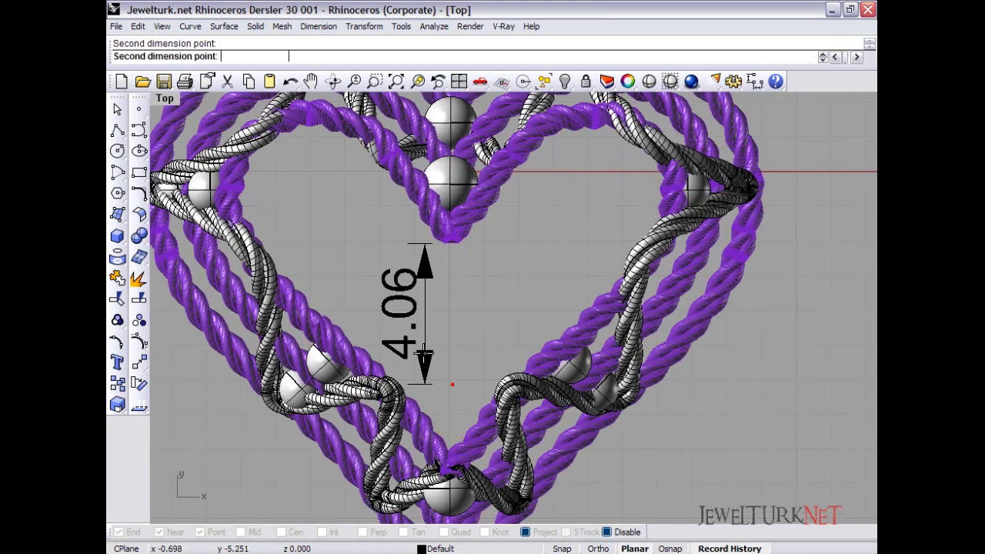
{"action": "left_click", "coordinate": [405, 346]}
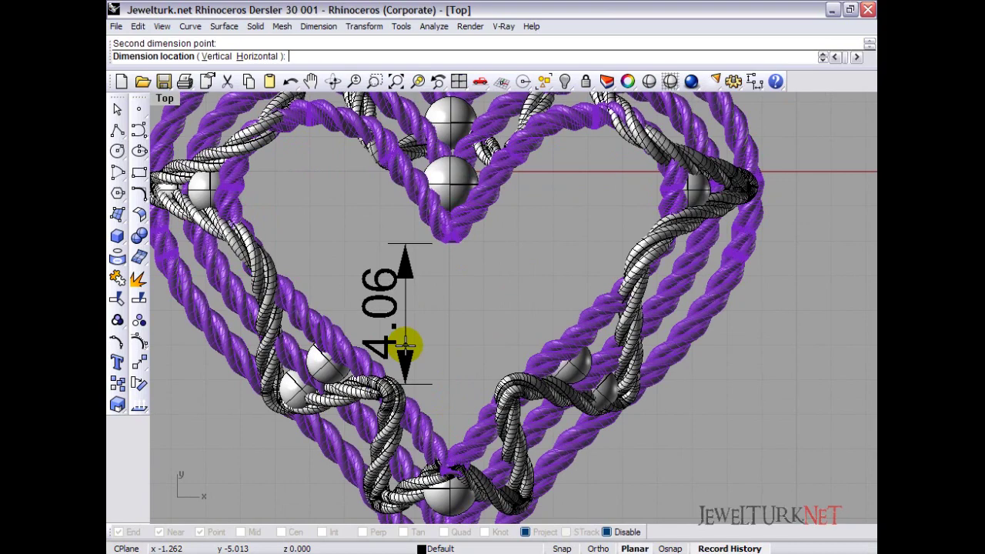
{"action": "right_click_drag", "start_coordinate": [404, 346], "coordinate": [453, 294]}
{"action": "key", "text": "Escape"}
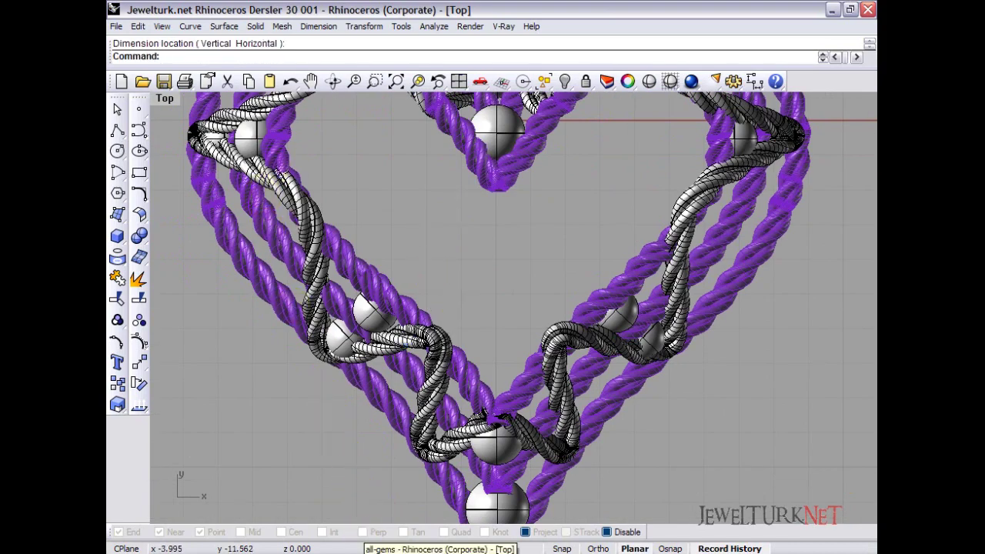
Copy the blue pear-shaped gem from the all-gems file and paste it into the heart model.
{"action": "left_click", "coordinate": [366, 551]}
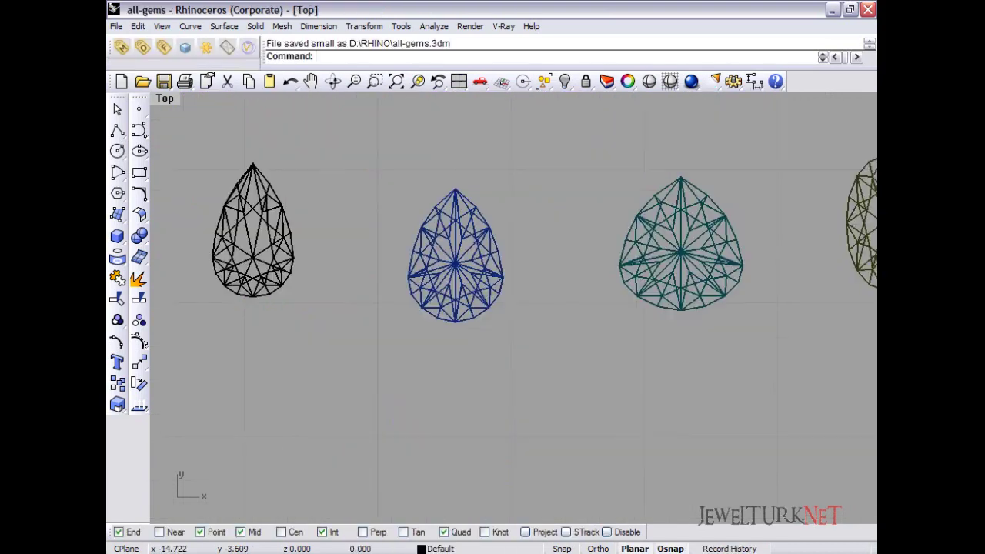
{"action": "left_click", "coordinate": [671, 81]}
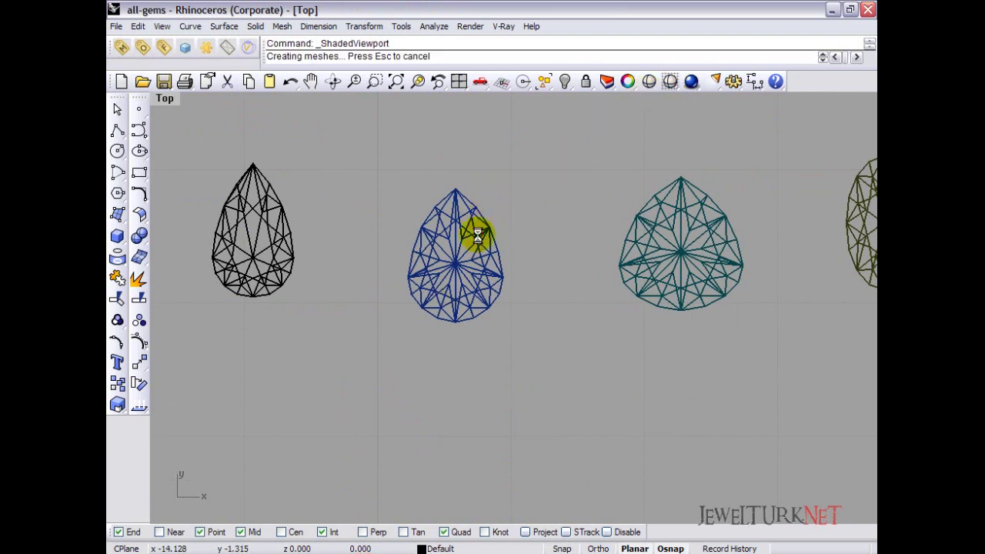
{"action": "key", "text": "Escape"}
{"action": "left_click", "coordinate": [524, 211]}
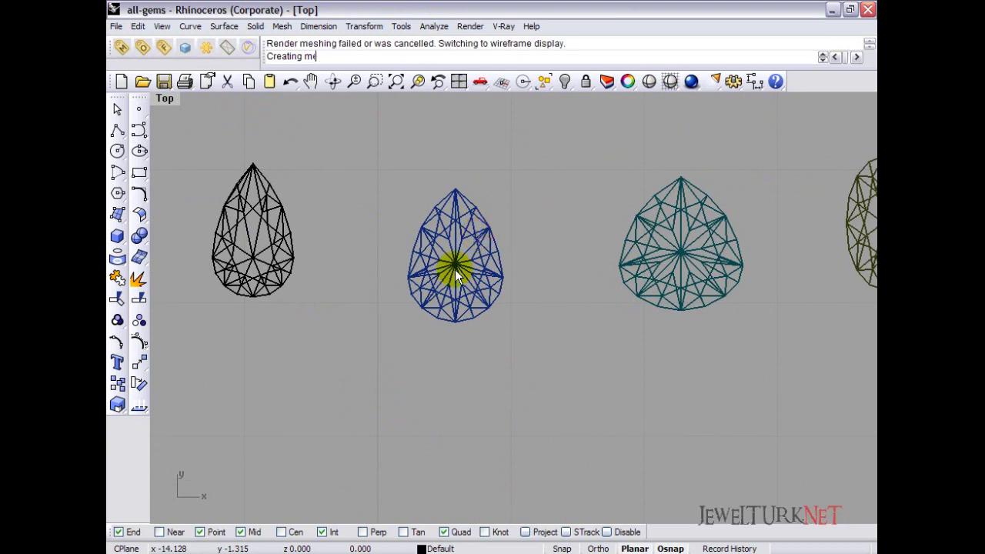
{"action": "left_click", "coordinate": [490, 218]}
{"action": "key", "text": "ctrl+c"}
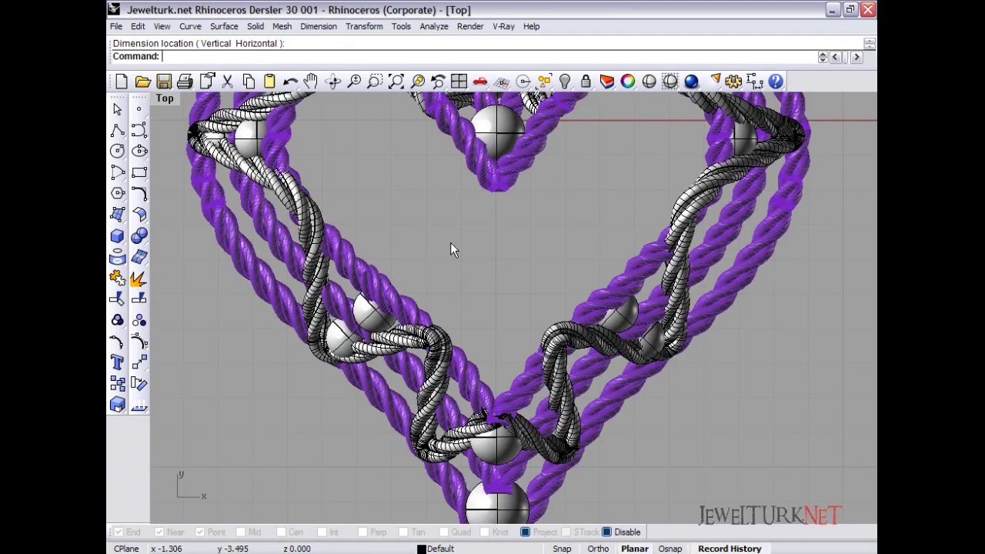
{"action": "key", "text": "ctrl+v"}
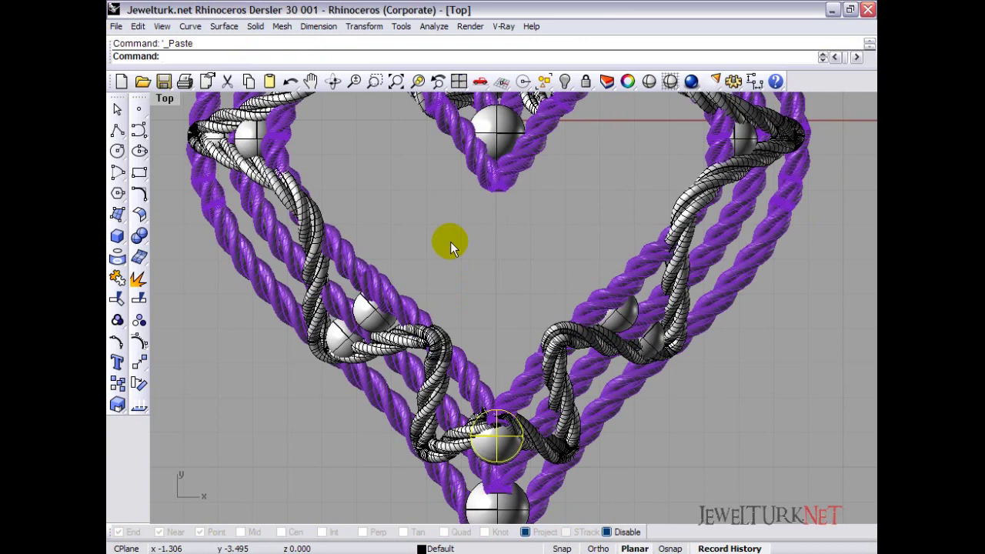
{"action": "scroll", "coordinate": [451, 241], "scroll_direction": "down", "scroll_amount": 4}
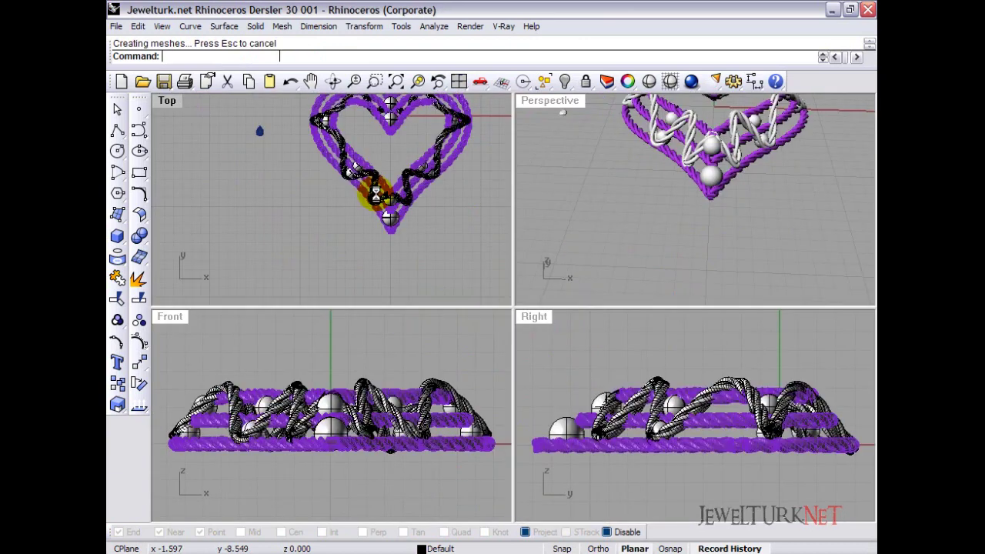
Move the pasted pear-shaped gem into the middle of the heart's inner opening in the maximized Top view and clear the selection.
{"action": "double_click", "coordinate": [167, 101]}
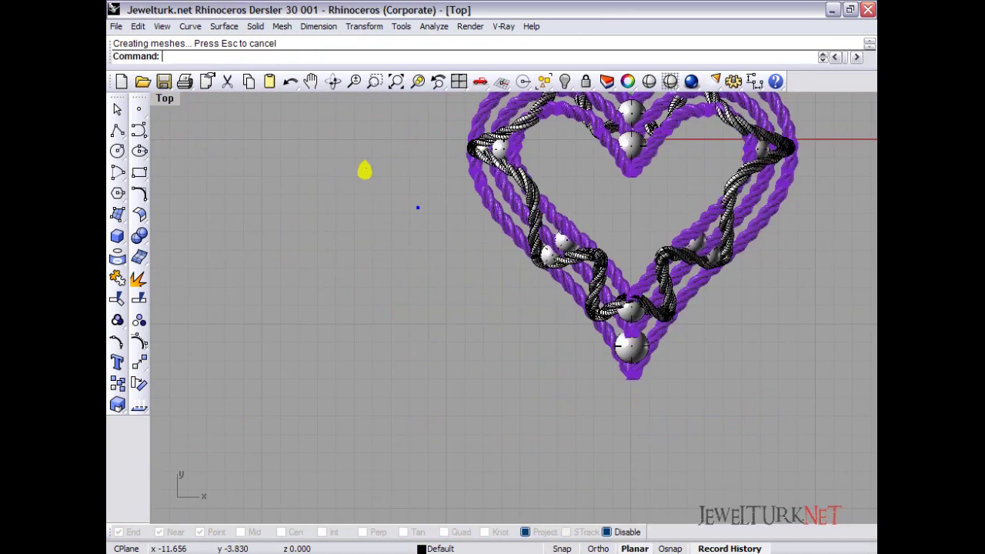
{"action": "left_click_drag", "start_coordinate": [281, 206], "coordinate": [546, 251]}
{"action": "left_click", "coordinate": [537, 299]}
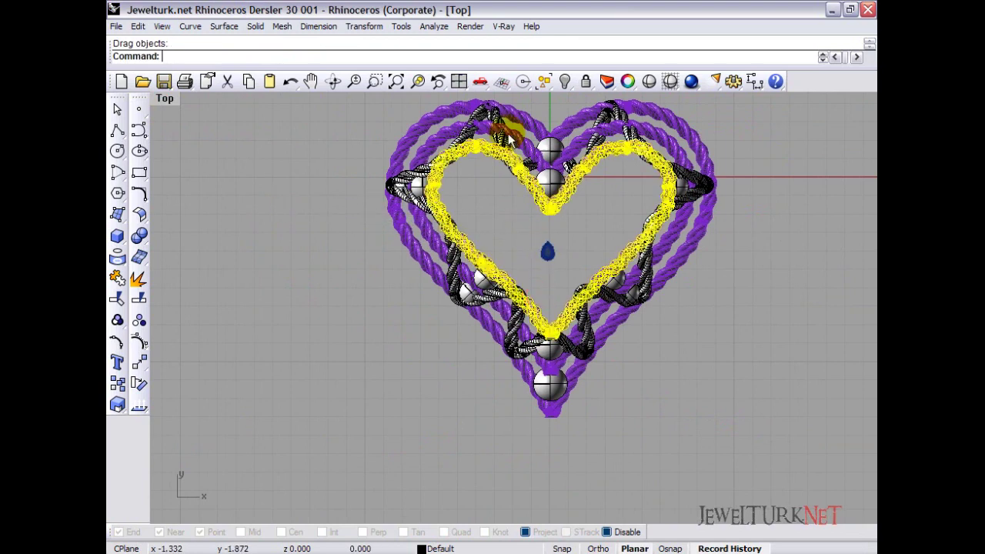
{"action": "left_click", "coordinate": [554, 103]}
{"action": "right_click_drag", "start_coordinate": [554, 103], "coordinate": [501, 140]}
{"action": "left_click_drag", "start_coordinate": [550, 102], "coordinate": [455, 144]}
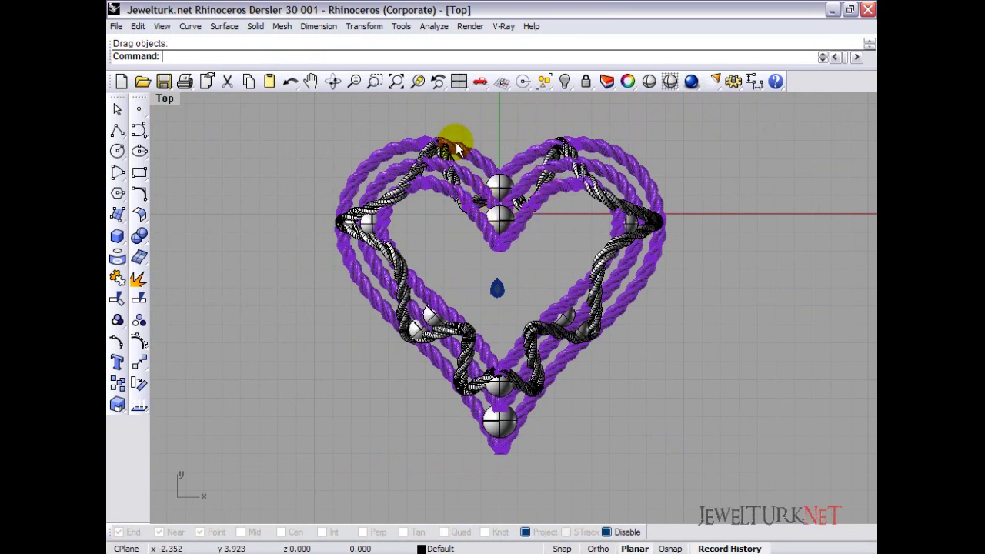